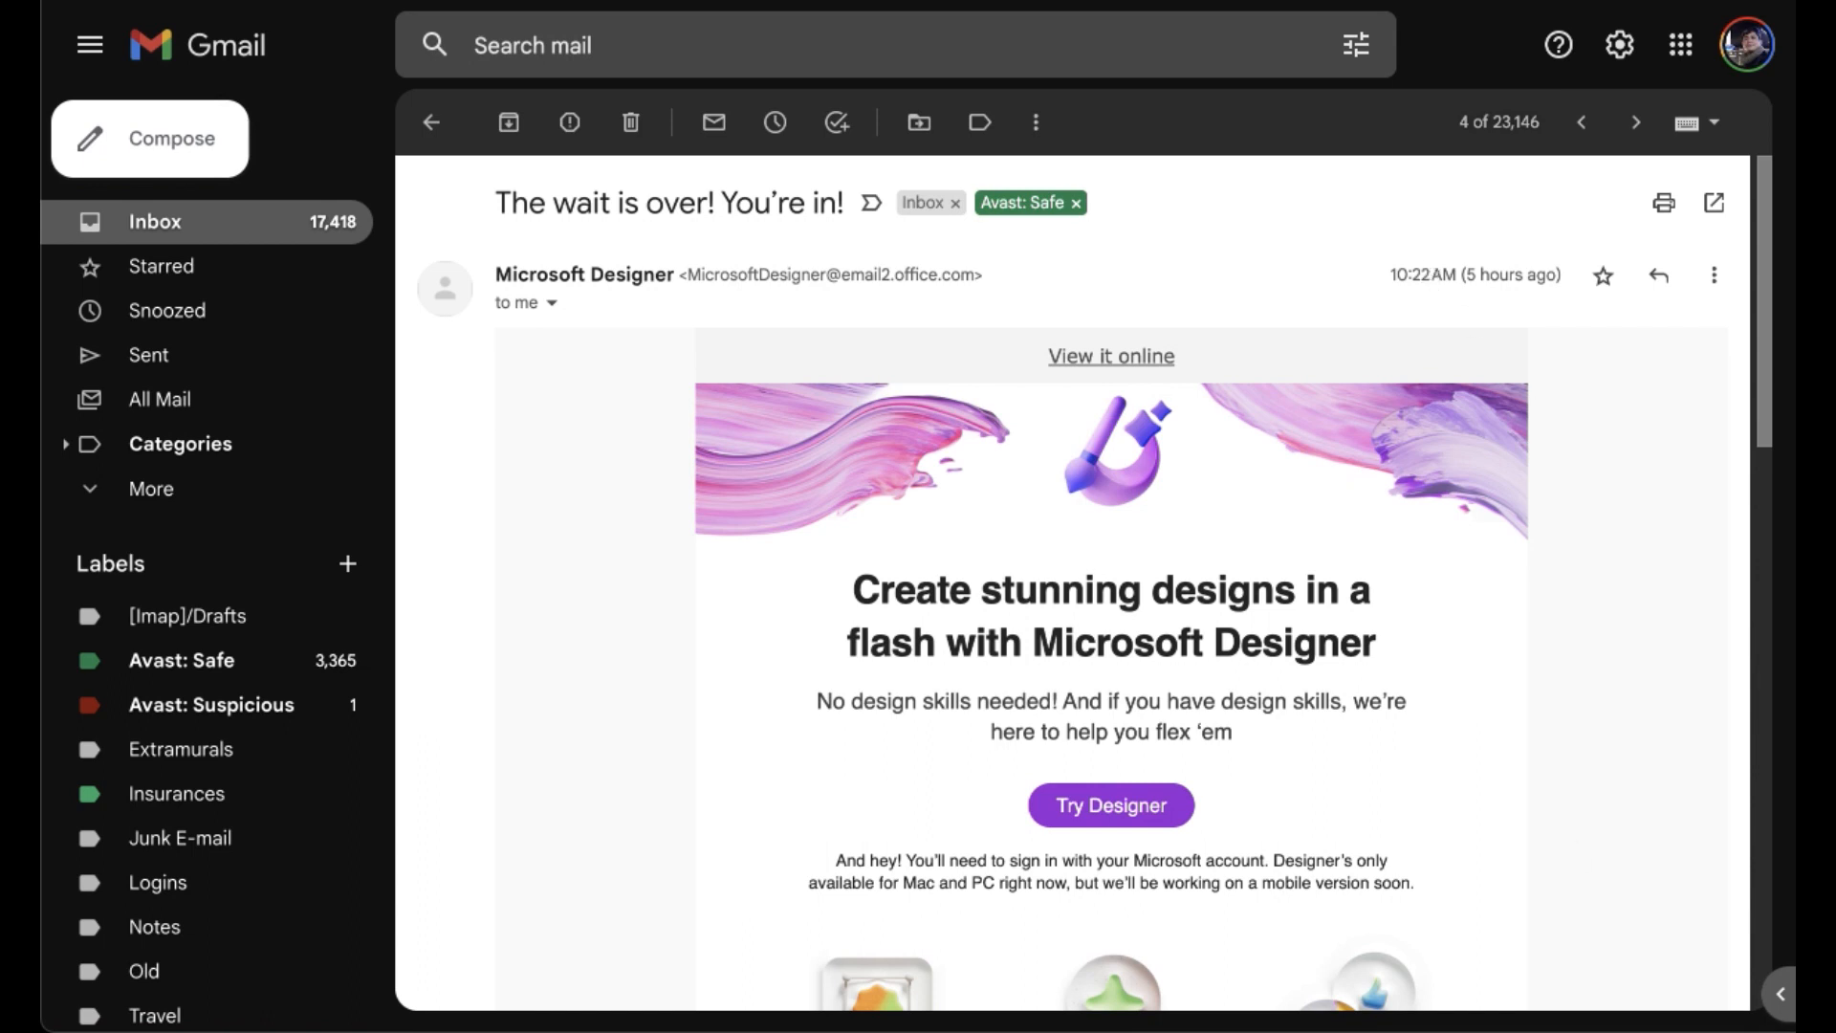
pyautogui.moveTo(1764, 410); pyautogui.dragTo(1764, 415)
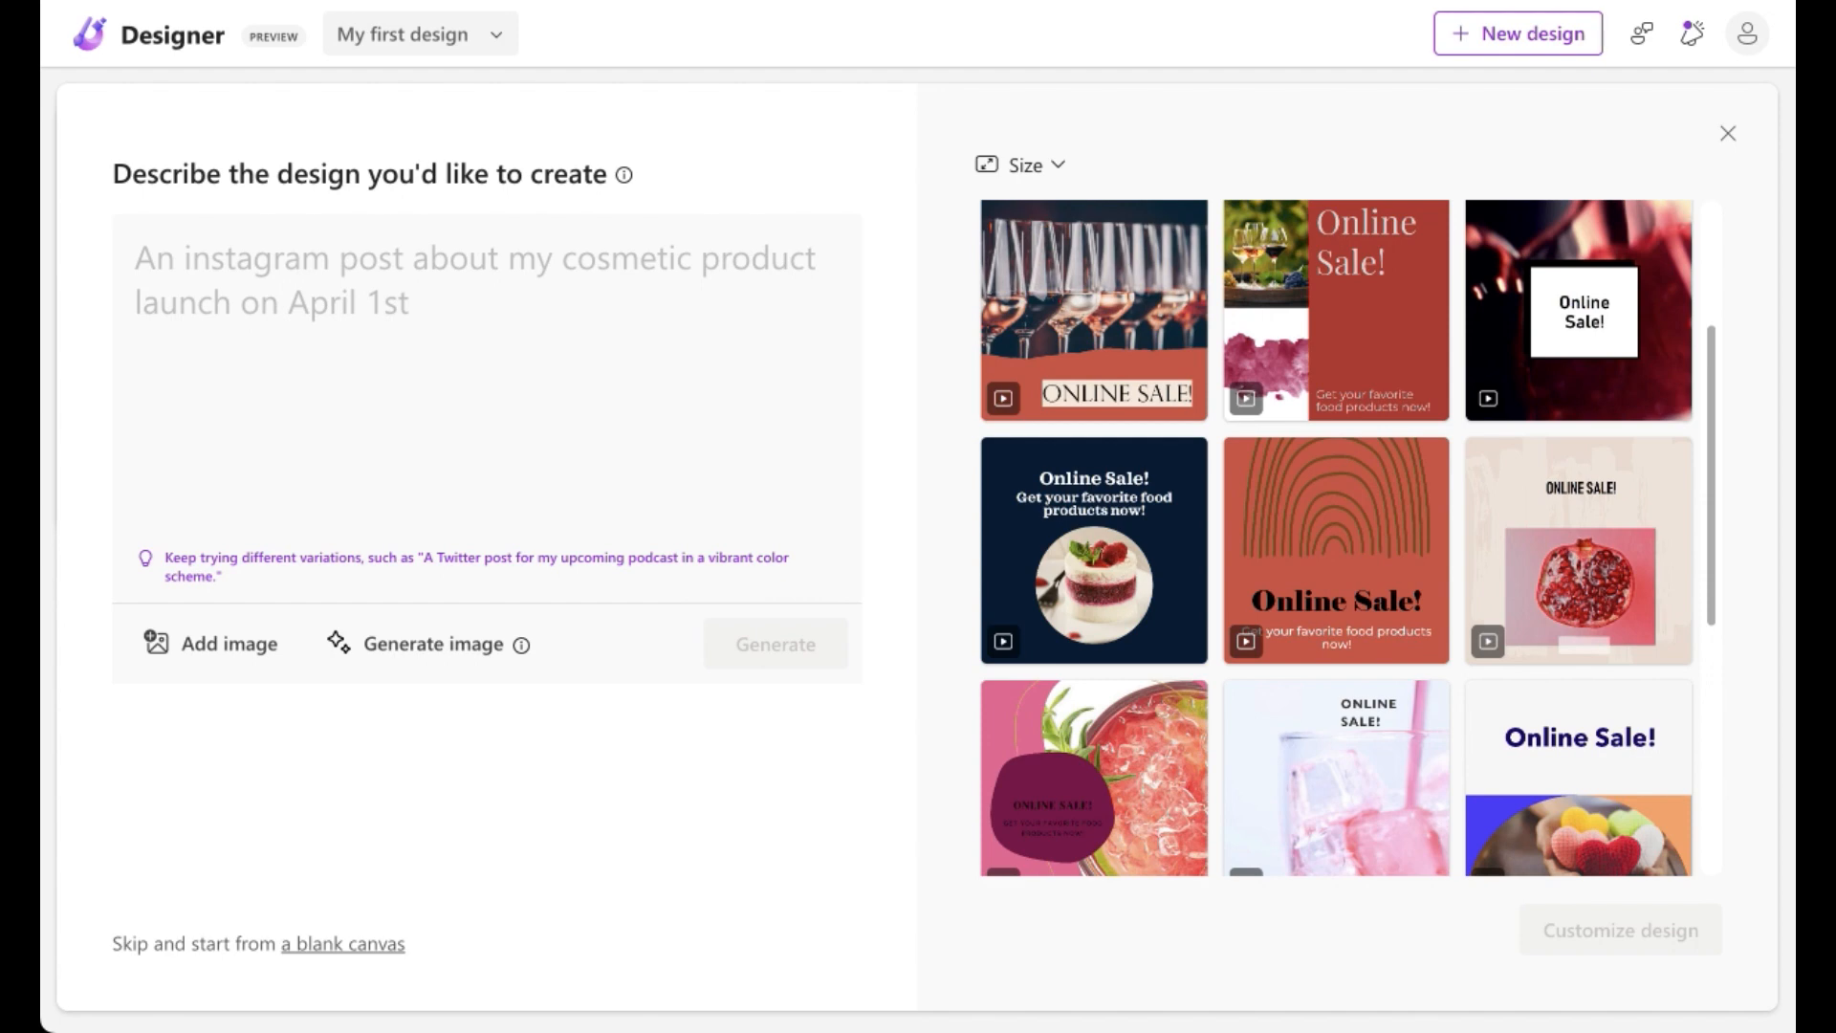
# Step: Describe the design as "a facebook post about christmas" and generate designs
pyautogui.click(356, 278)
pyautogui.write('a faceb')
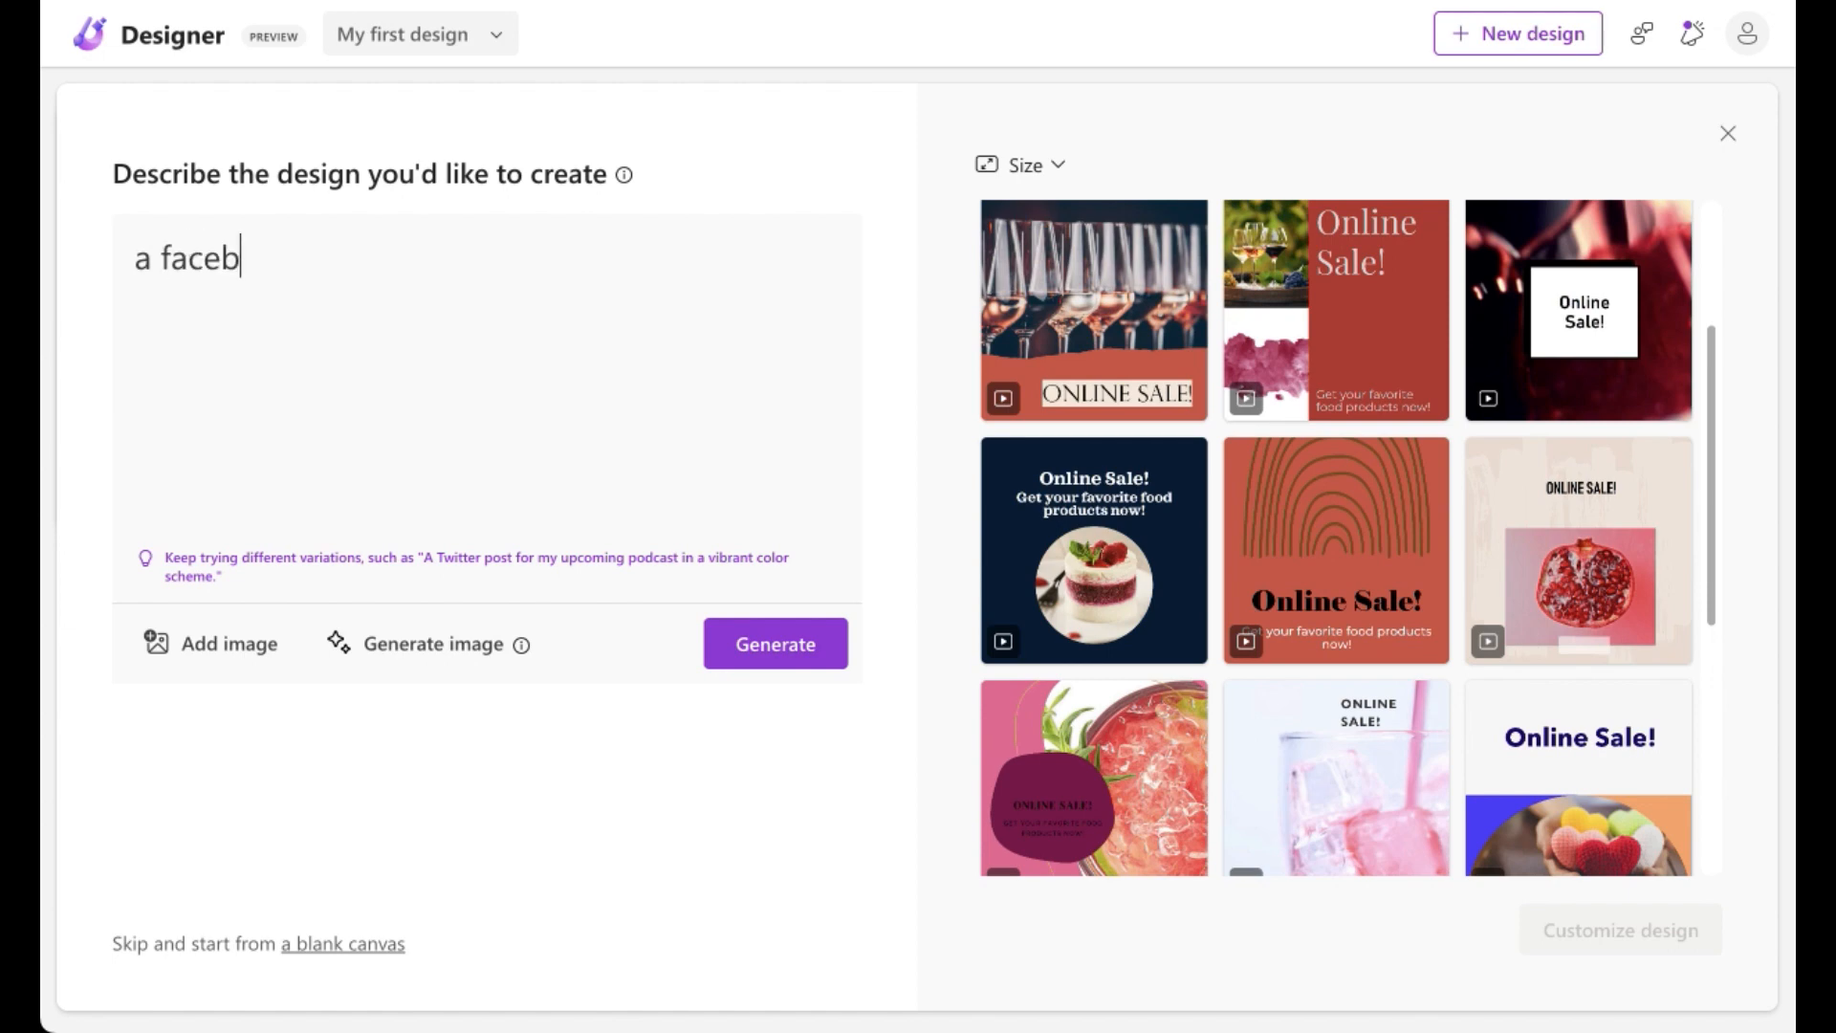
pyautogui.write('ook post about')
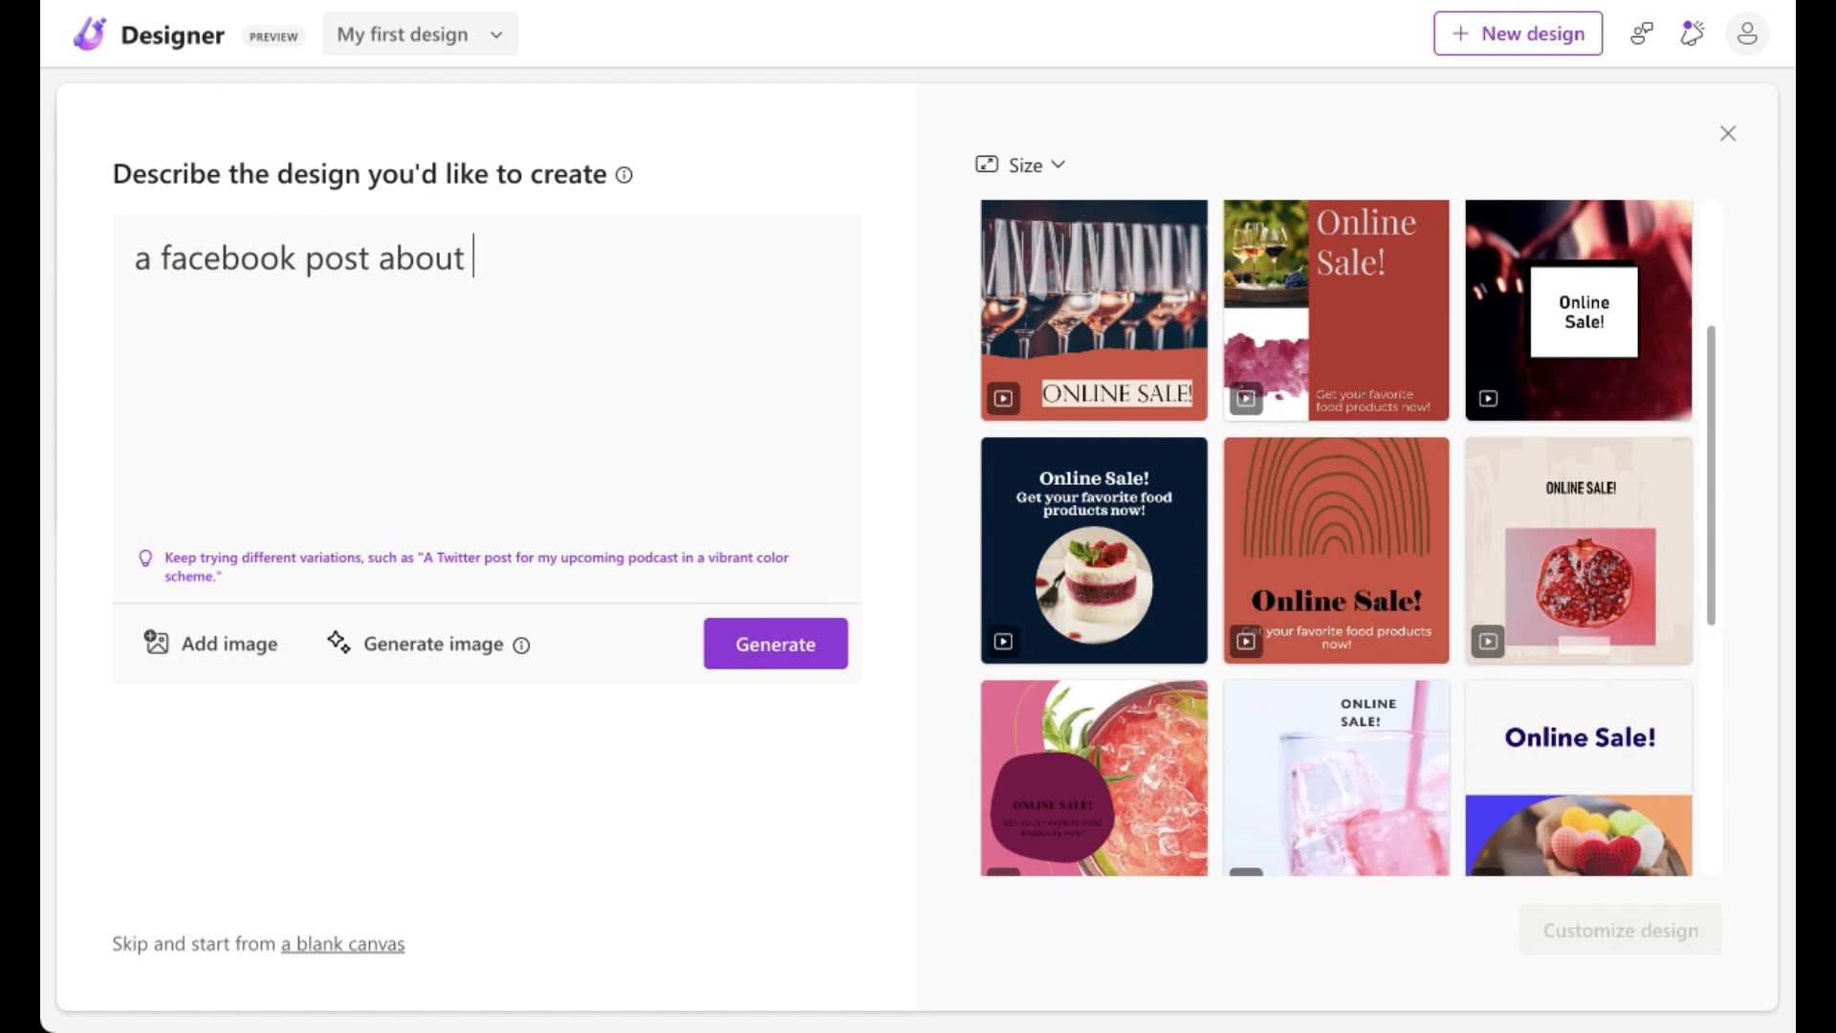
pyautogui.write(' christmas')
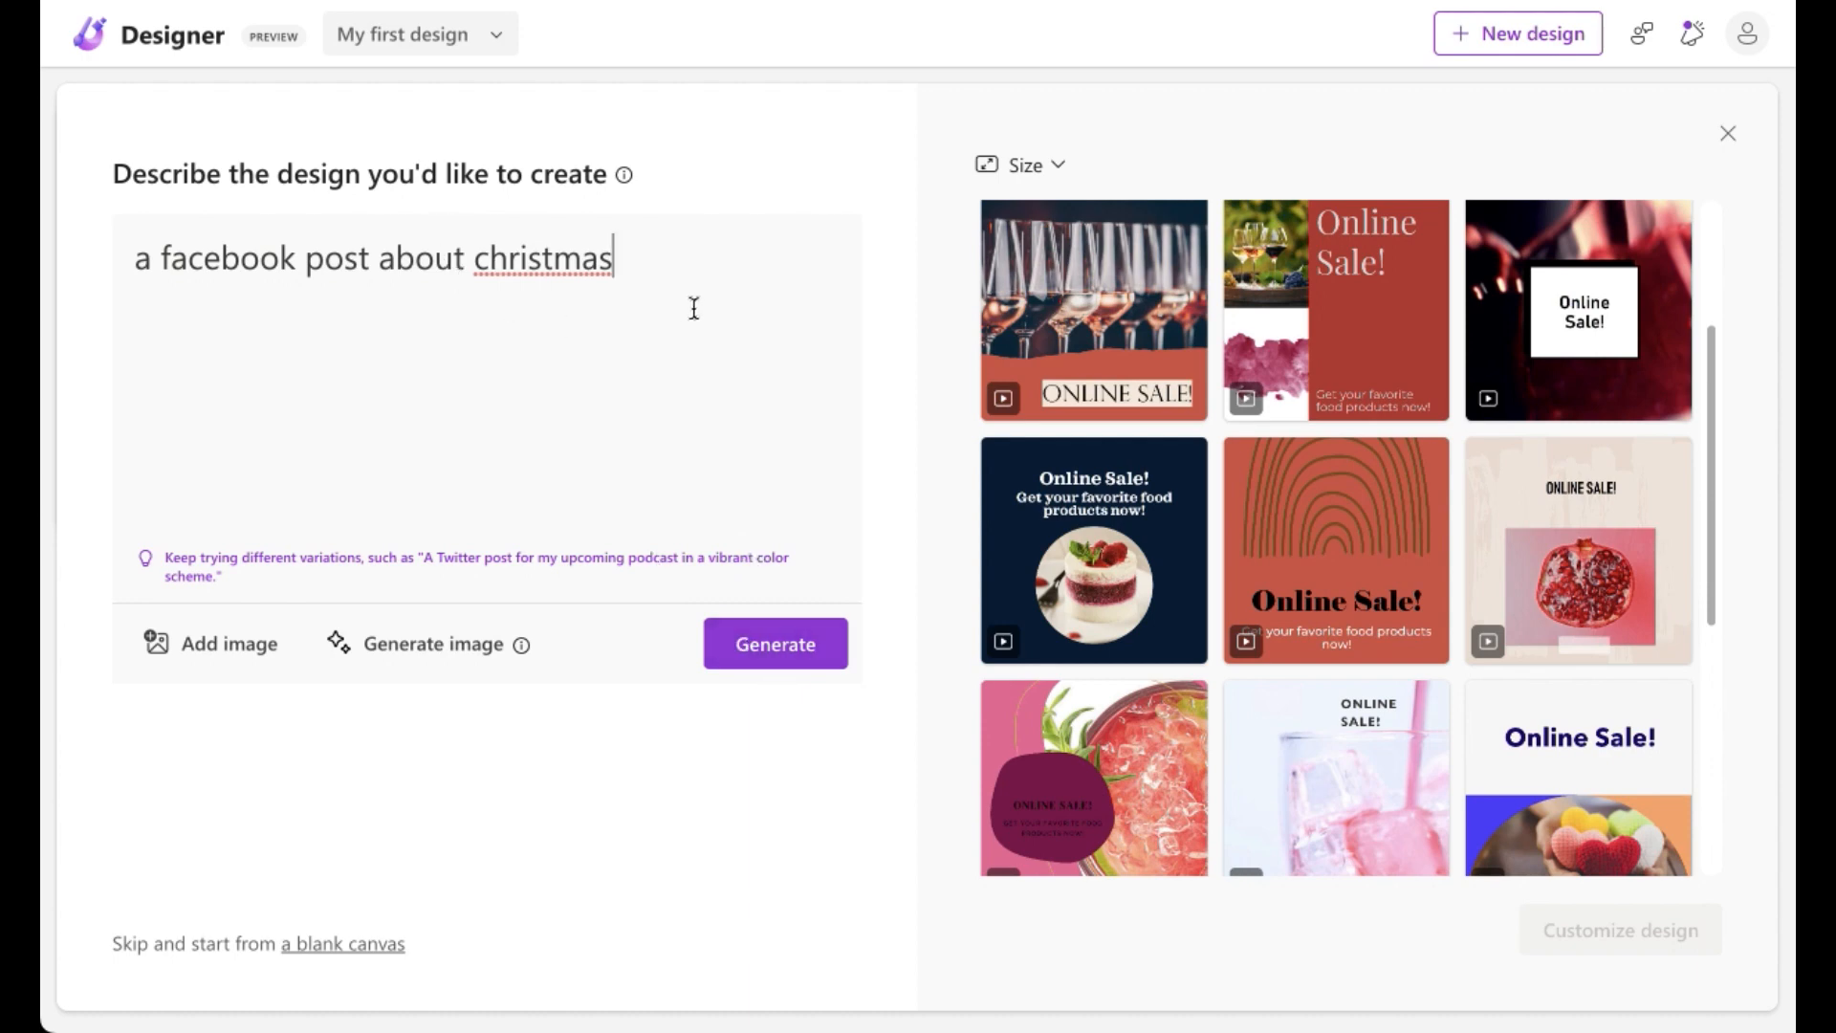
pyautogui.click(783, 645)
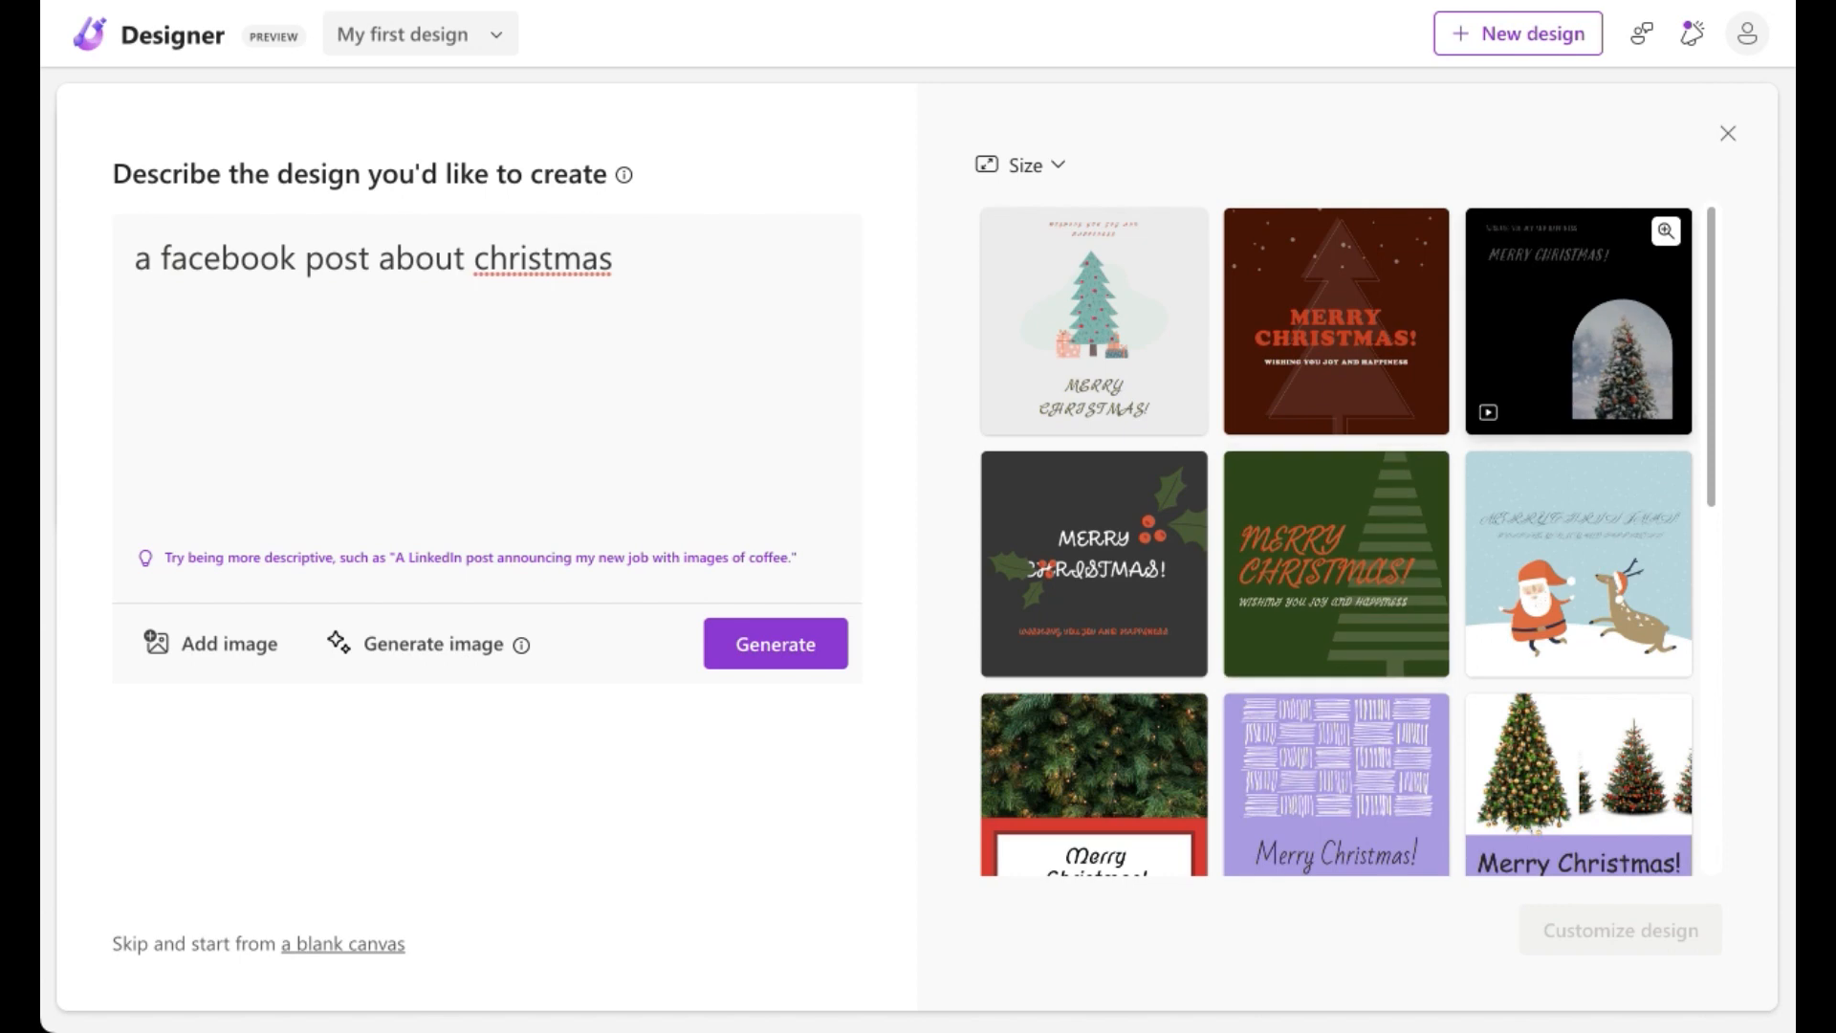
# Step: Add "red-pink" before "facebook" in the design description and regenerate the designs
pyautogui.moveTo(1708, 256); pyautogui.dragTo(1753, 261)
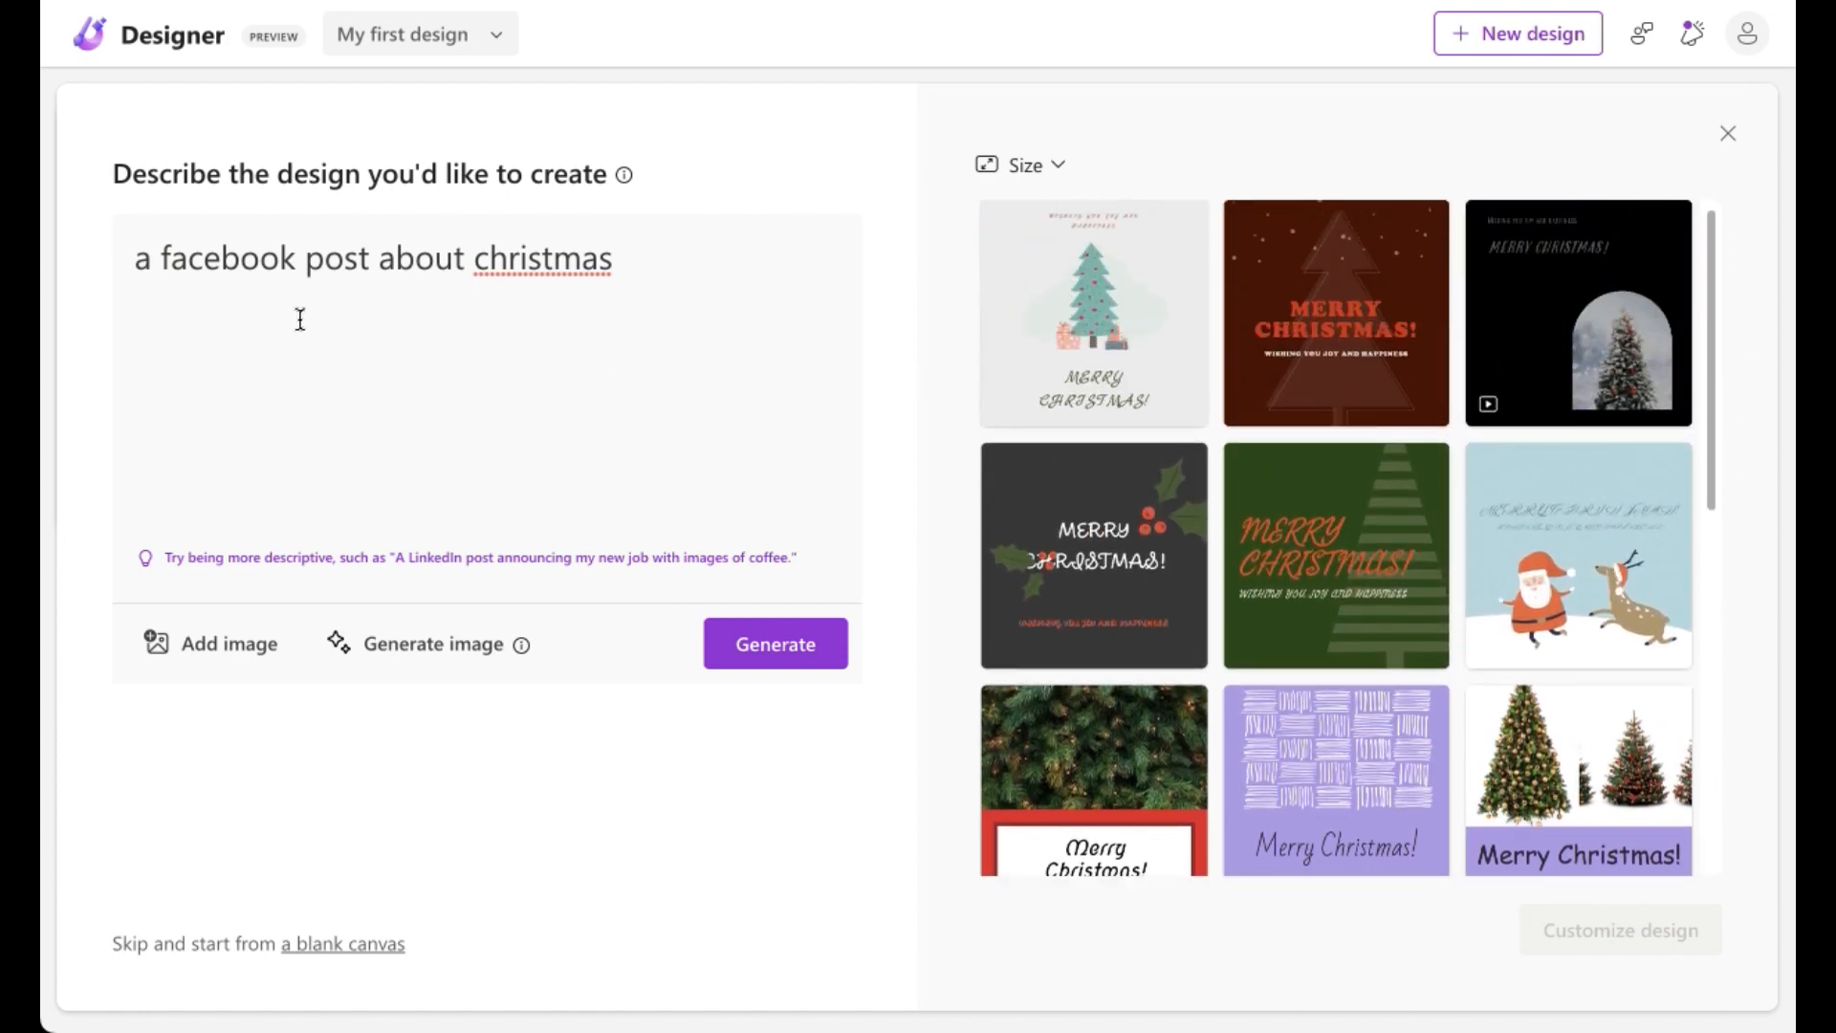
pyautogui.click(159, 257)
pyautogui.write('red-pink')
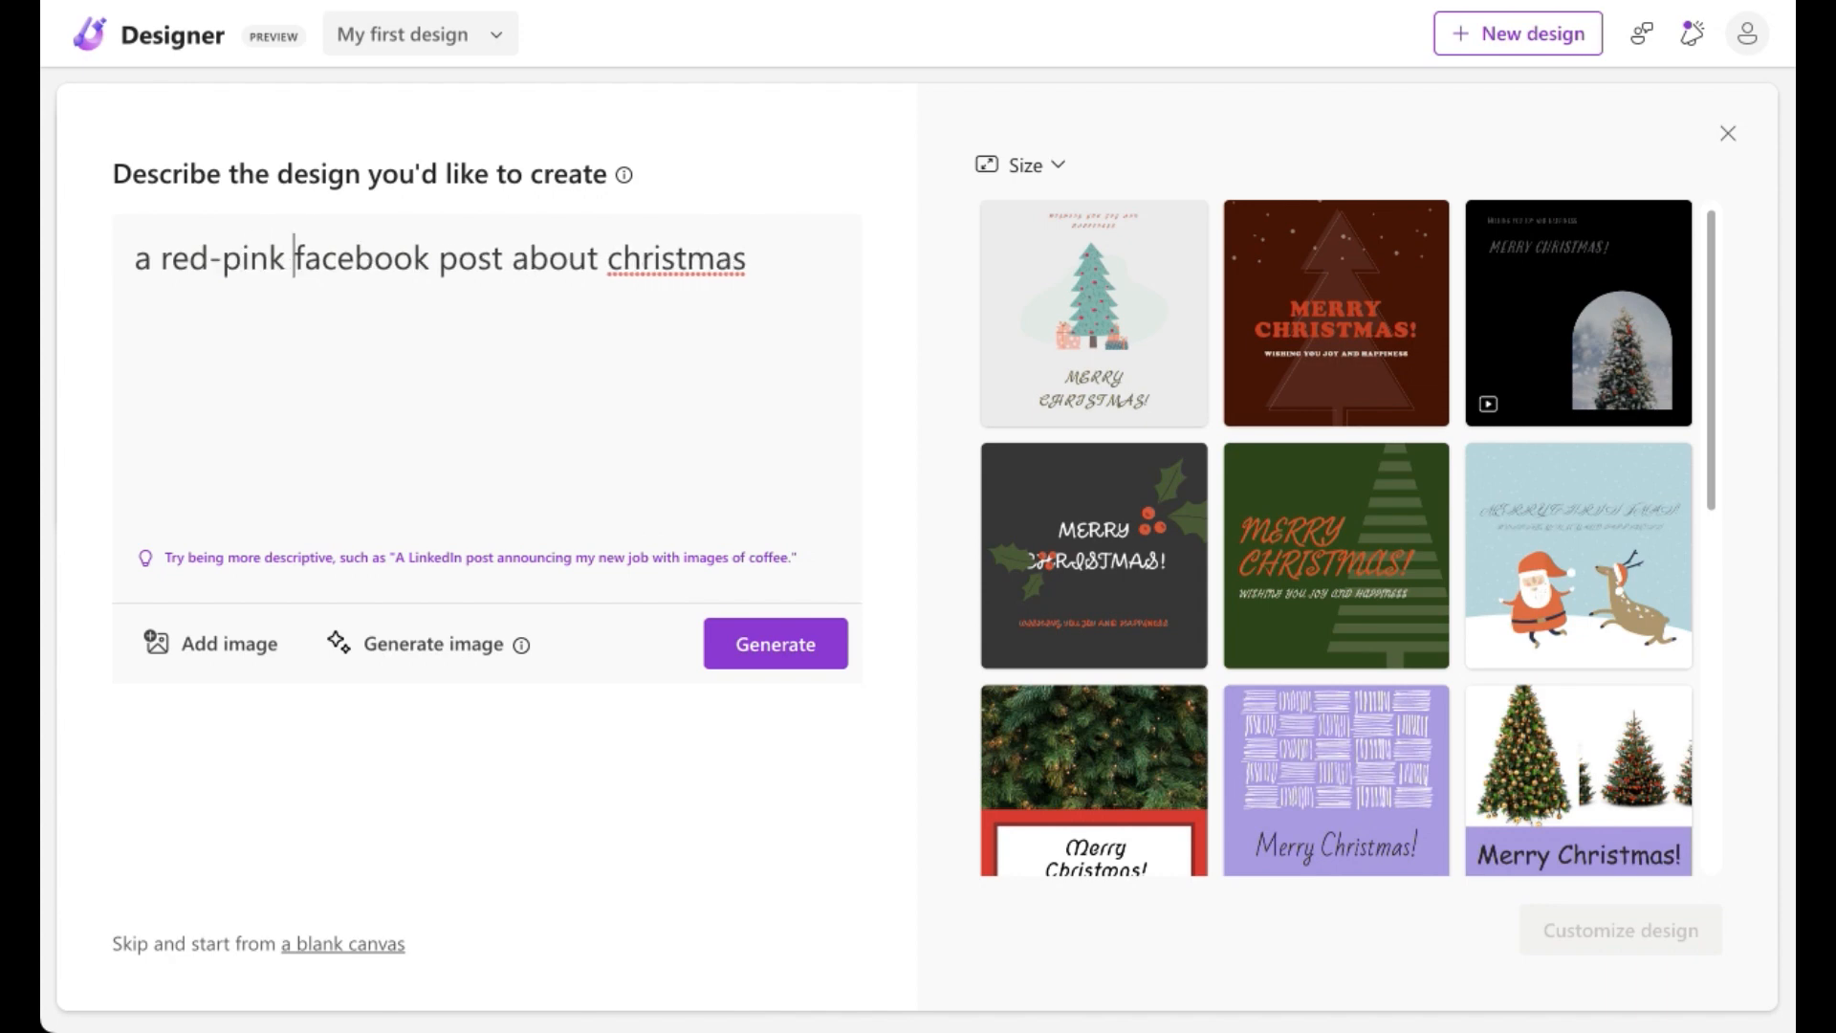
pyautogui.moveTo(1712, 397); pyautogui.dragTo(1716, 312)
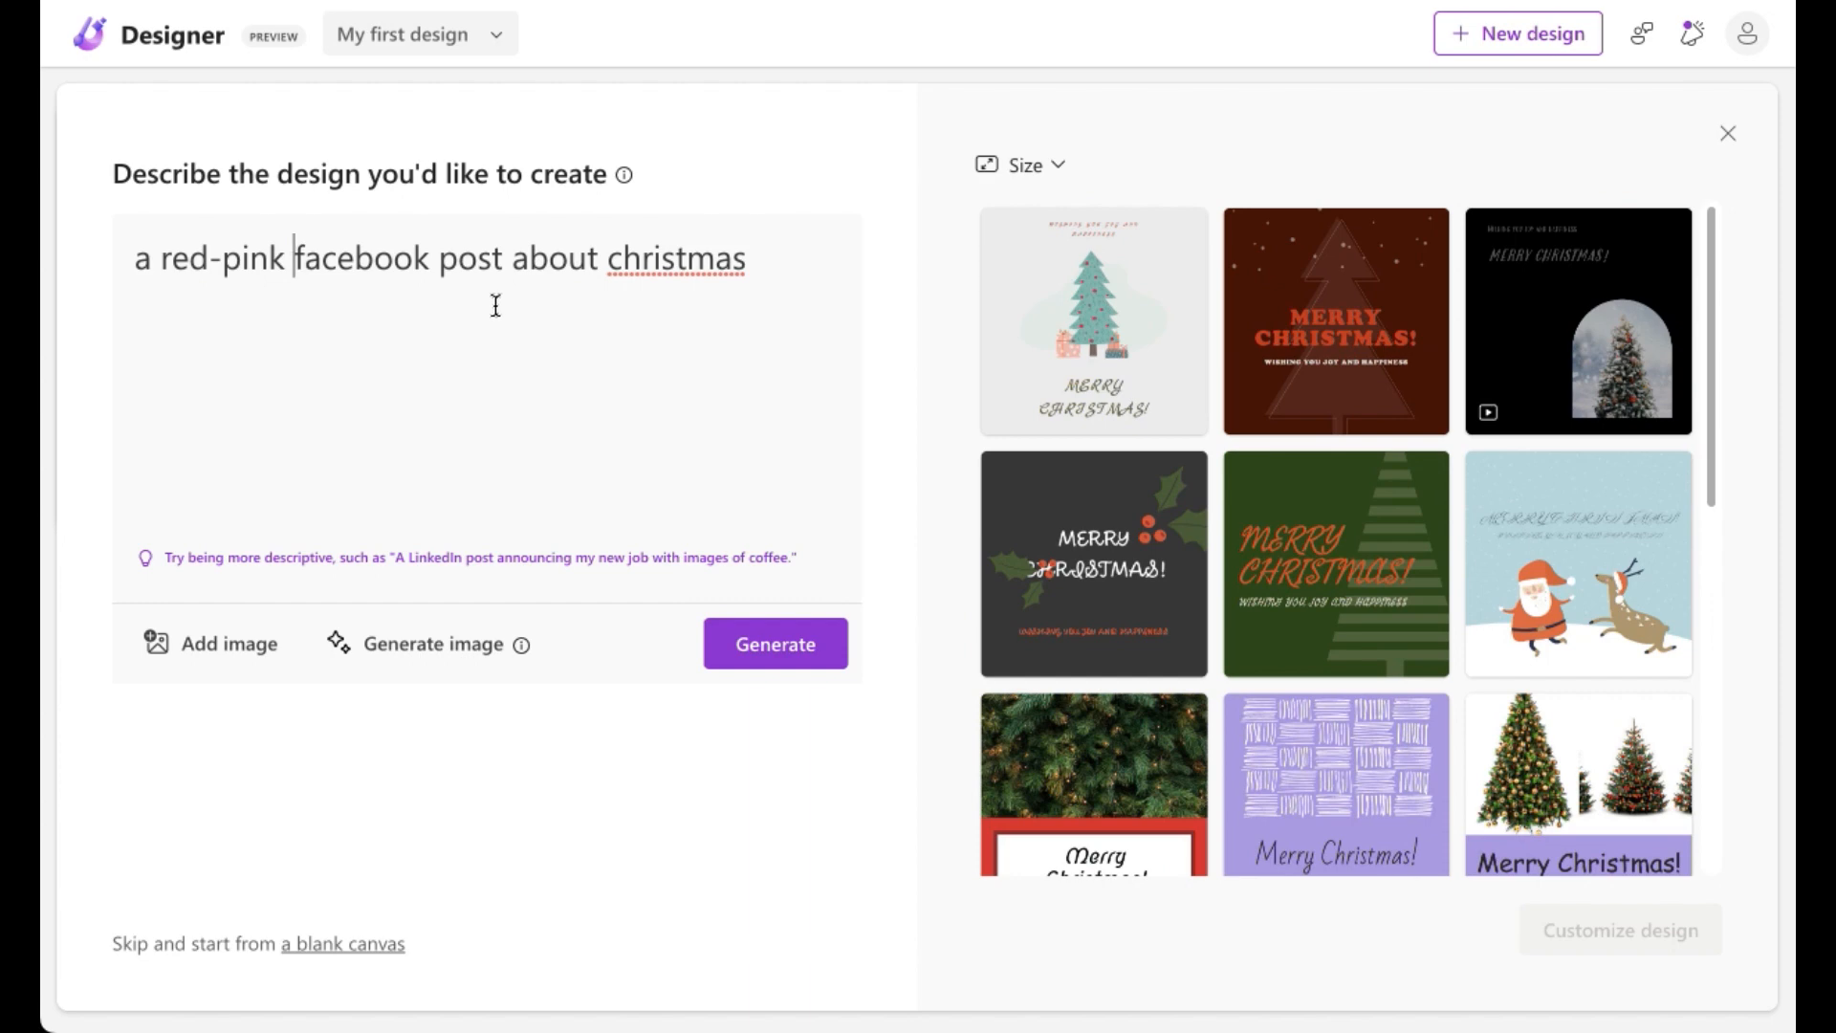
pyautogui.click(791, 656)
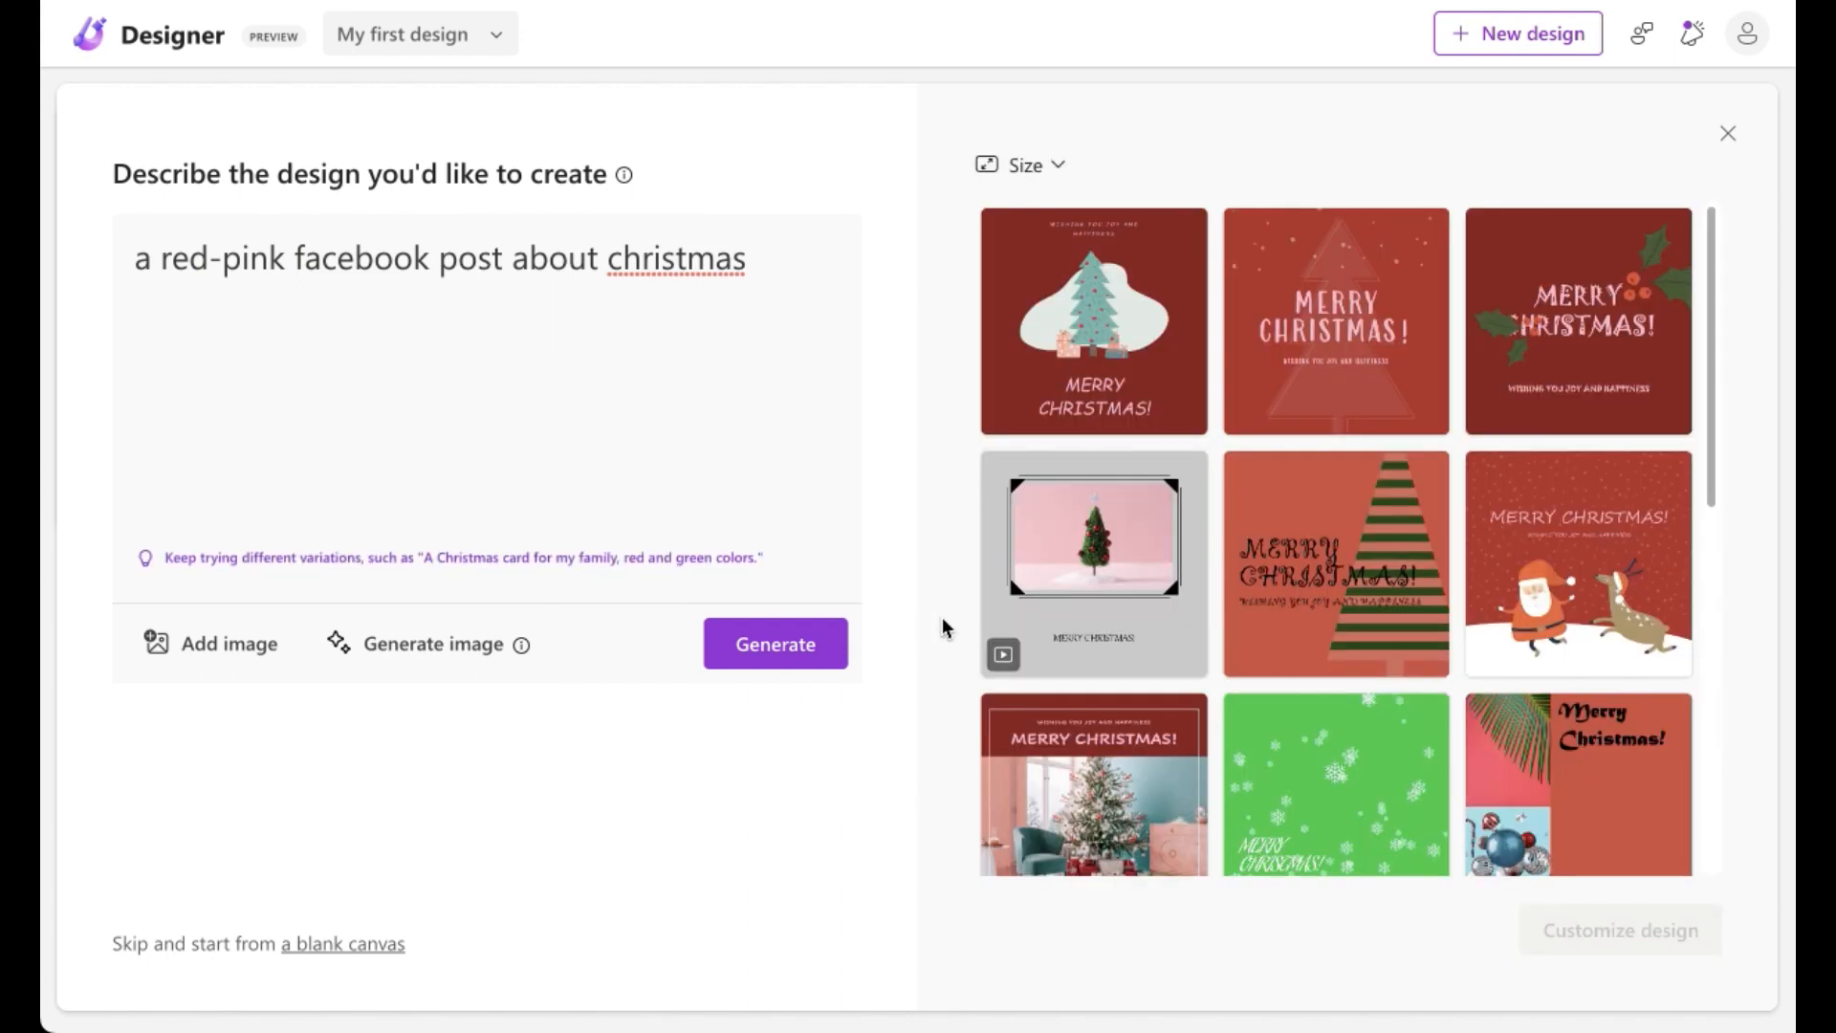
# Step: Append ", showing my online sale of products" to the description and regenerate the designs
pyautogui.moveTo(1719, 265); pyautogui.dragTo(1725, 406)
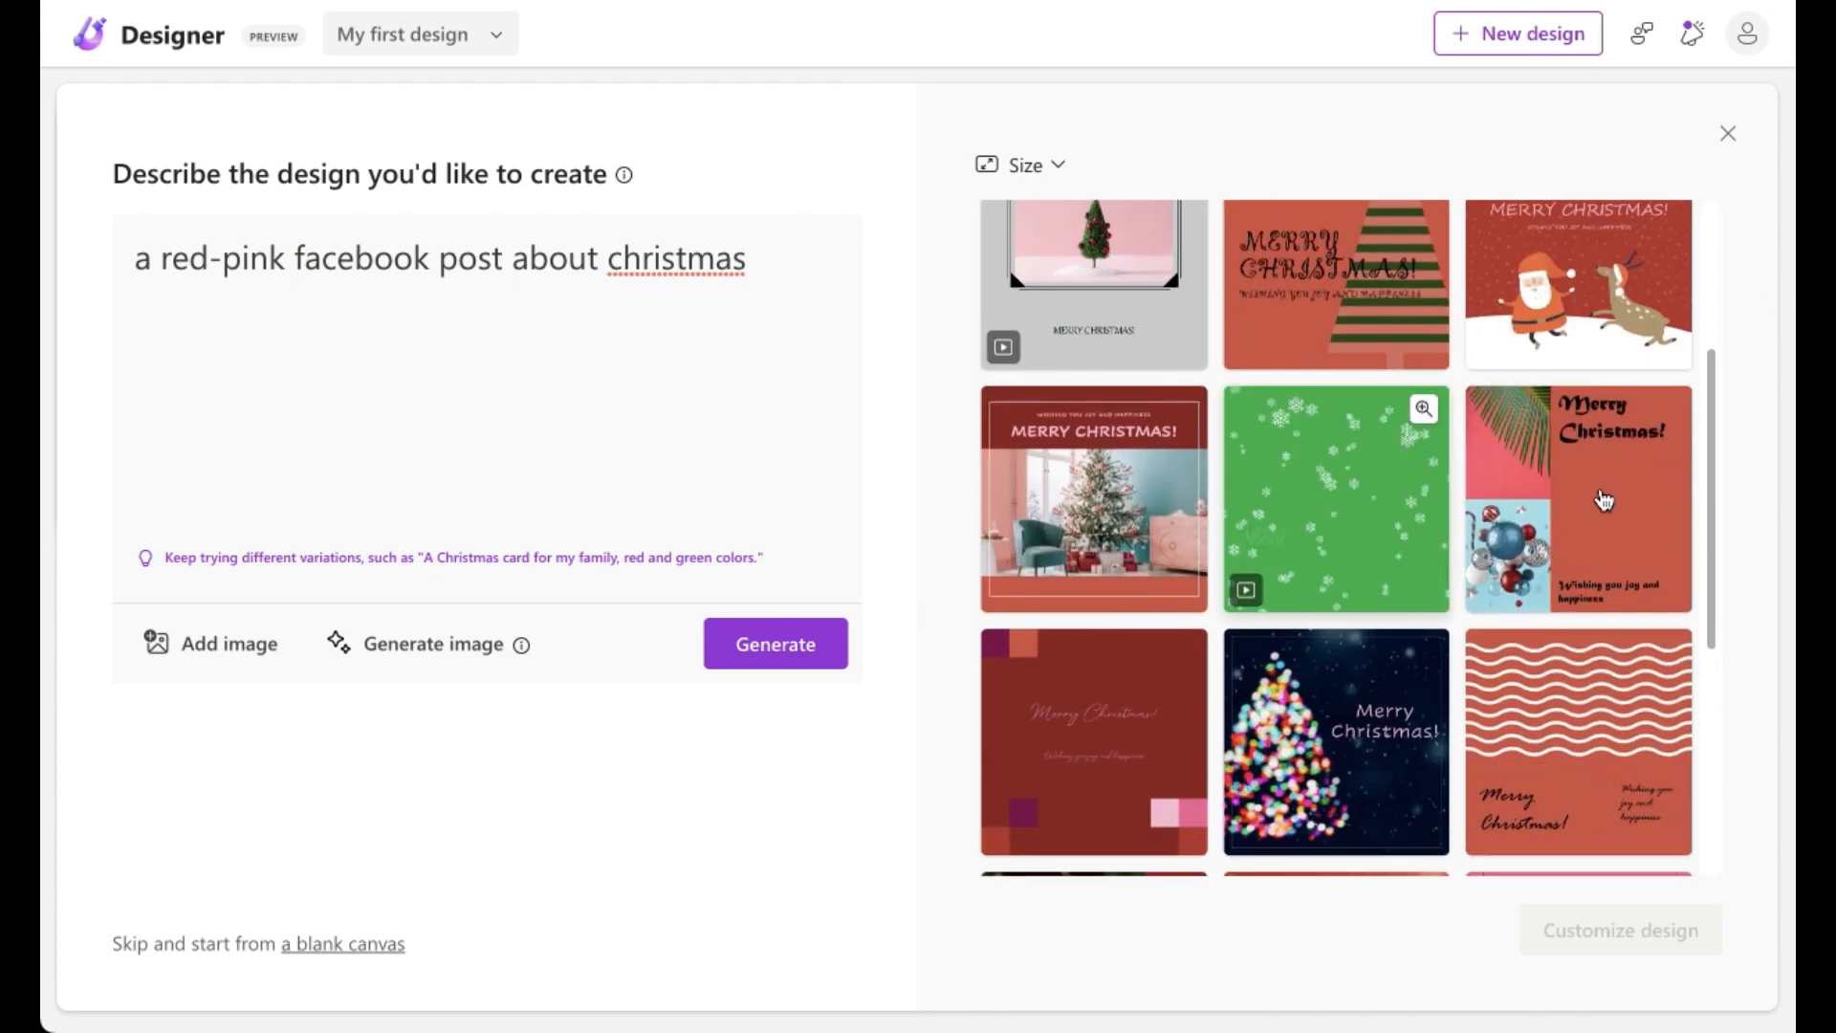
pyautogui.moveTo(1712, 522); pyautogui.dragTo(1772, 450)
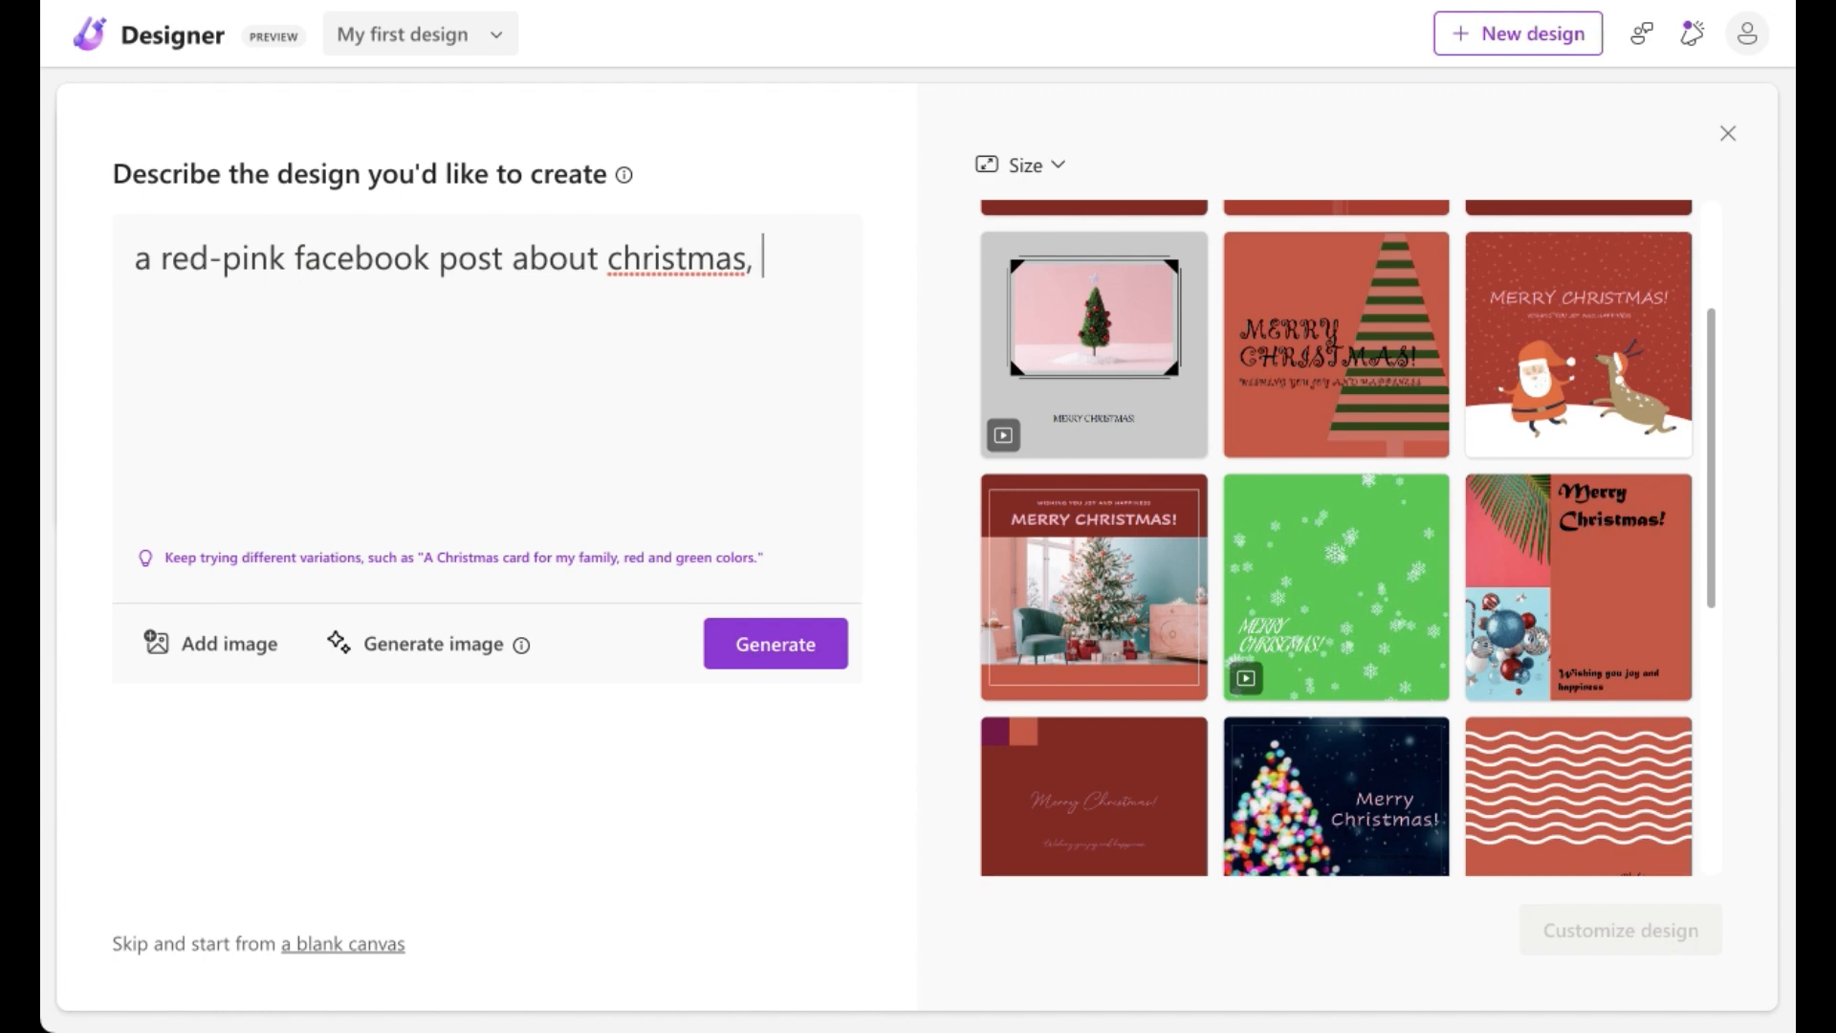
pyautogui.write('inf')
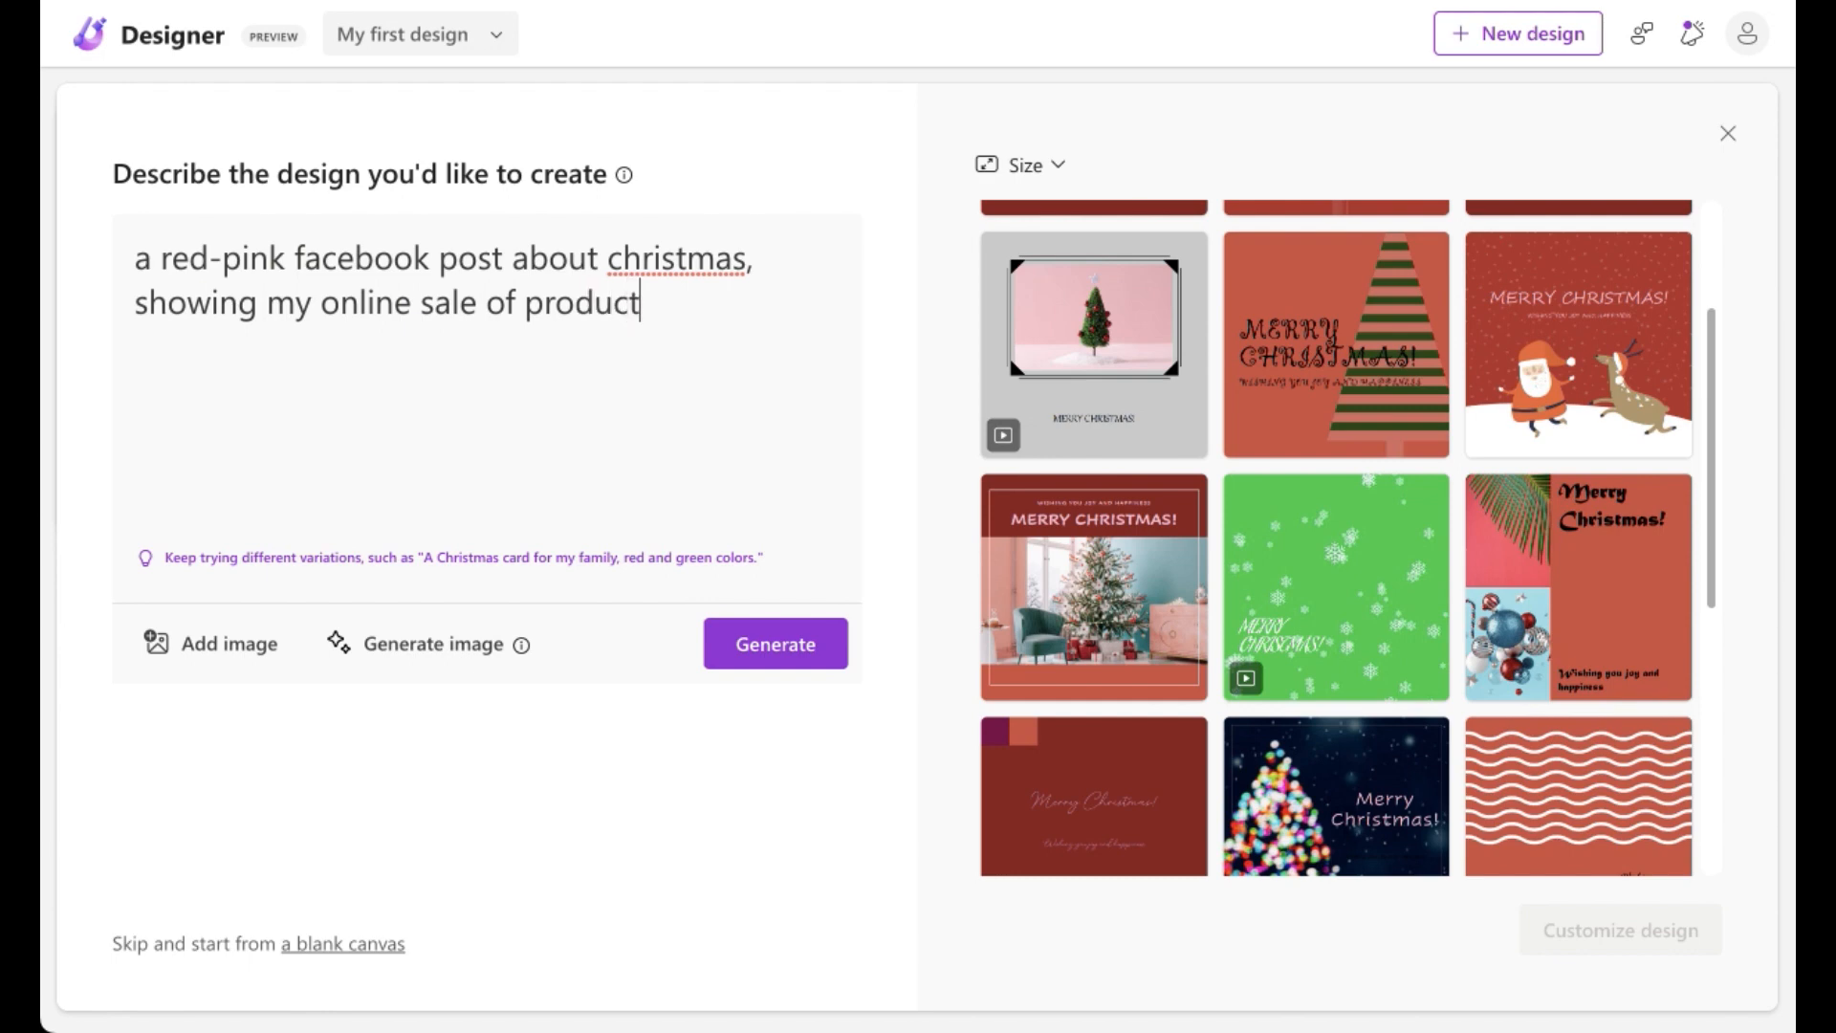
pyautogui.click(828, 667)
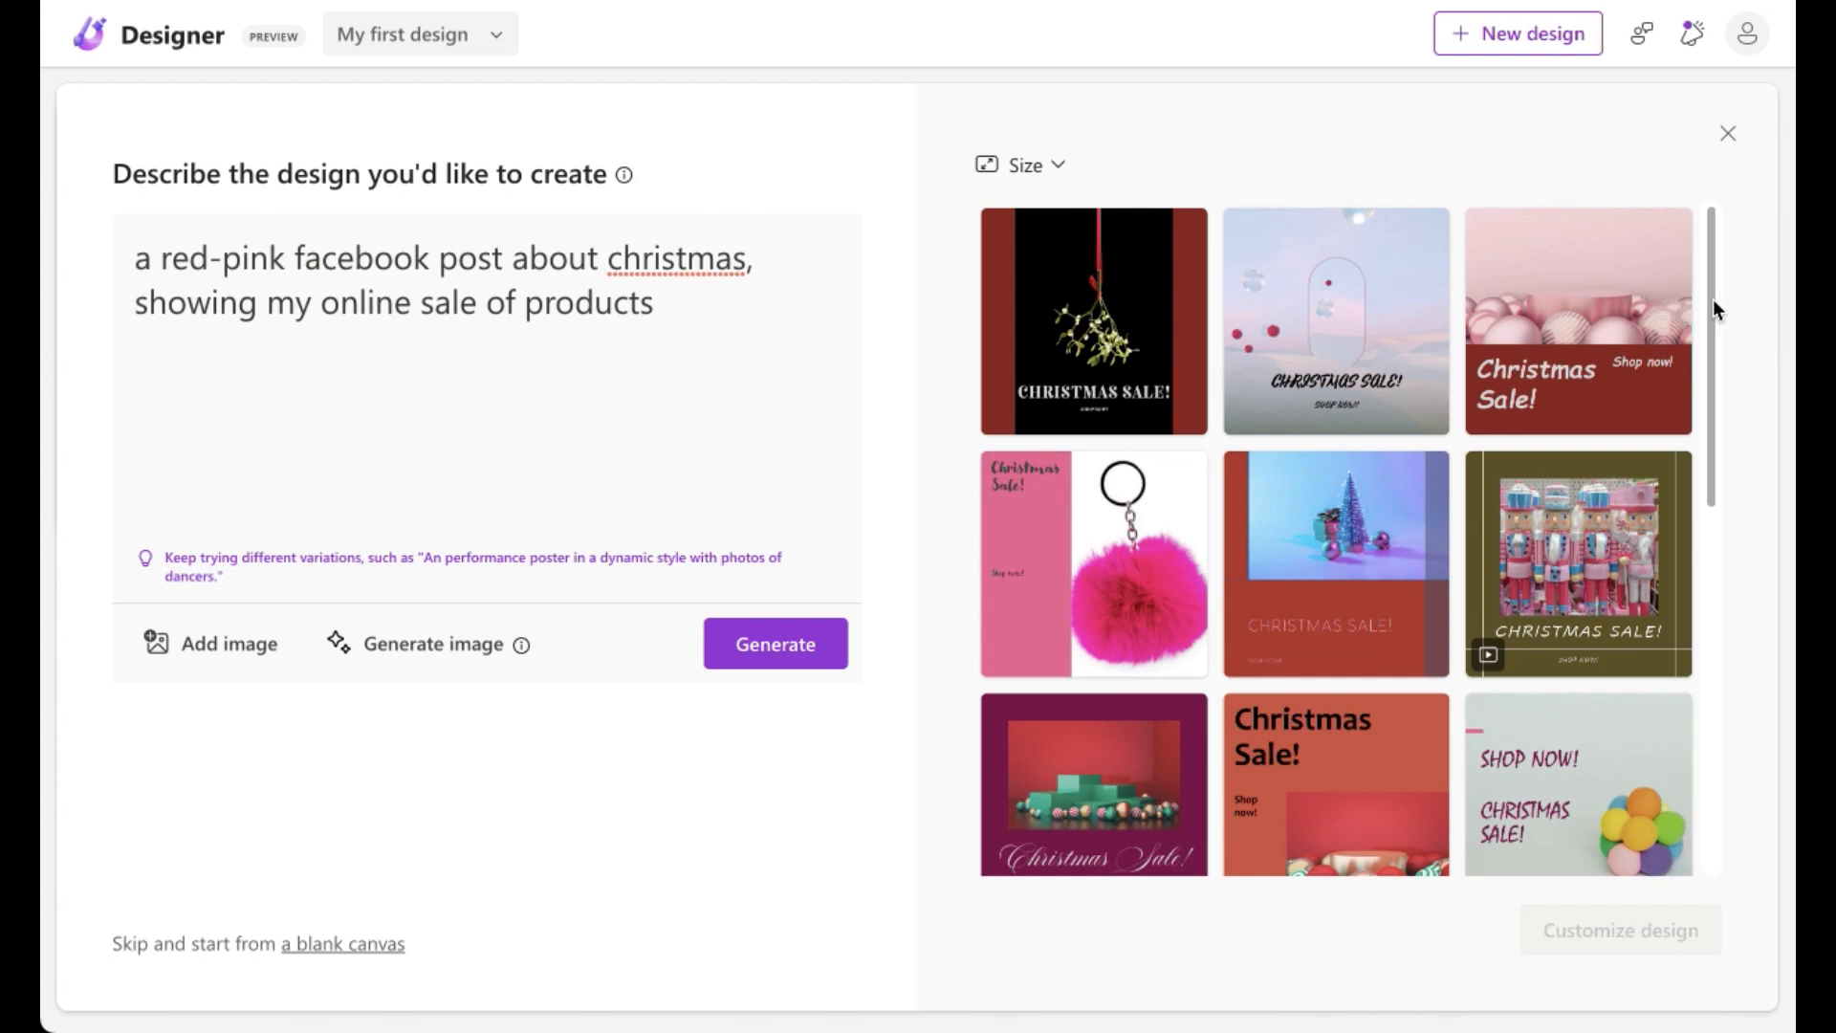
# Step: Insert "food" before "products" in the description and regenerate the designs
pyautogui.moveTo(1713, 302)
pyautogui.mouseDown()
pyautogui.moveTo(1743, 650)
pyautogui.moveTo(1727, 331)
pyautogui.moveTo(1684, 289)
pyautogui.mouseUp()
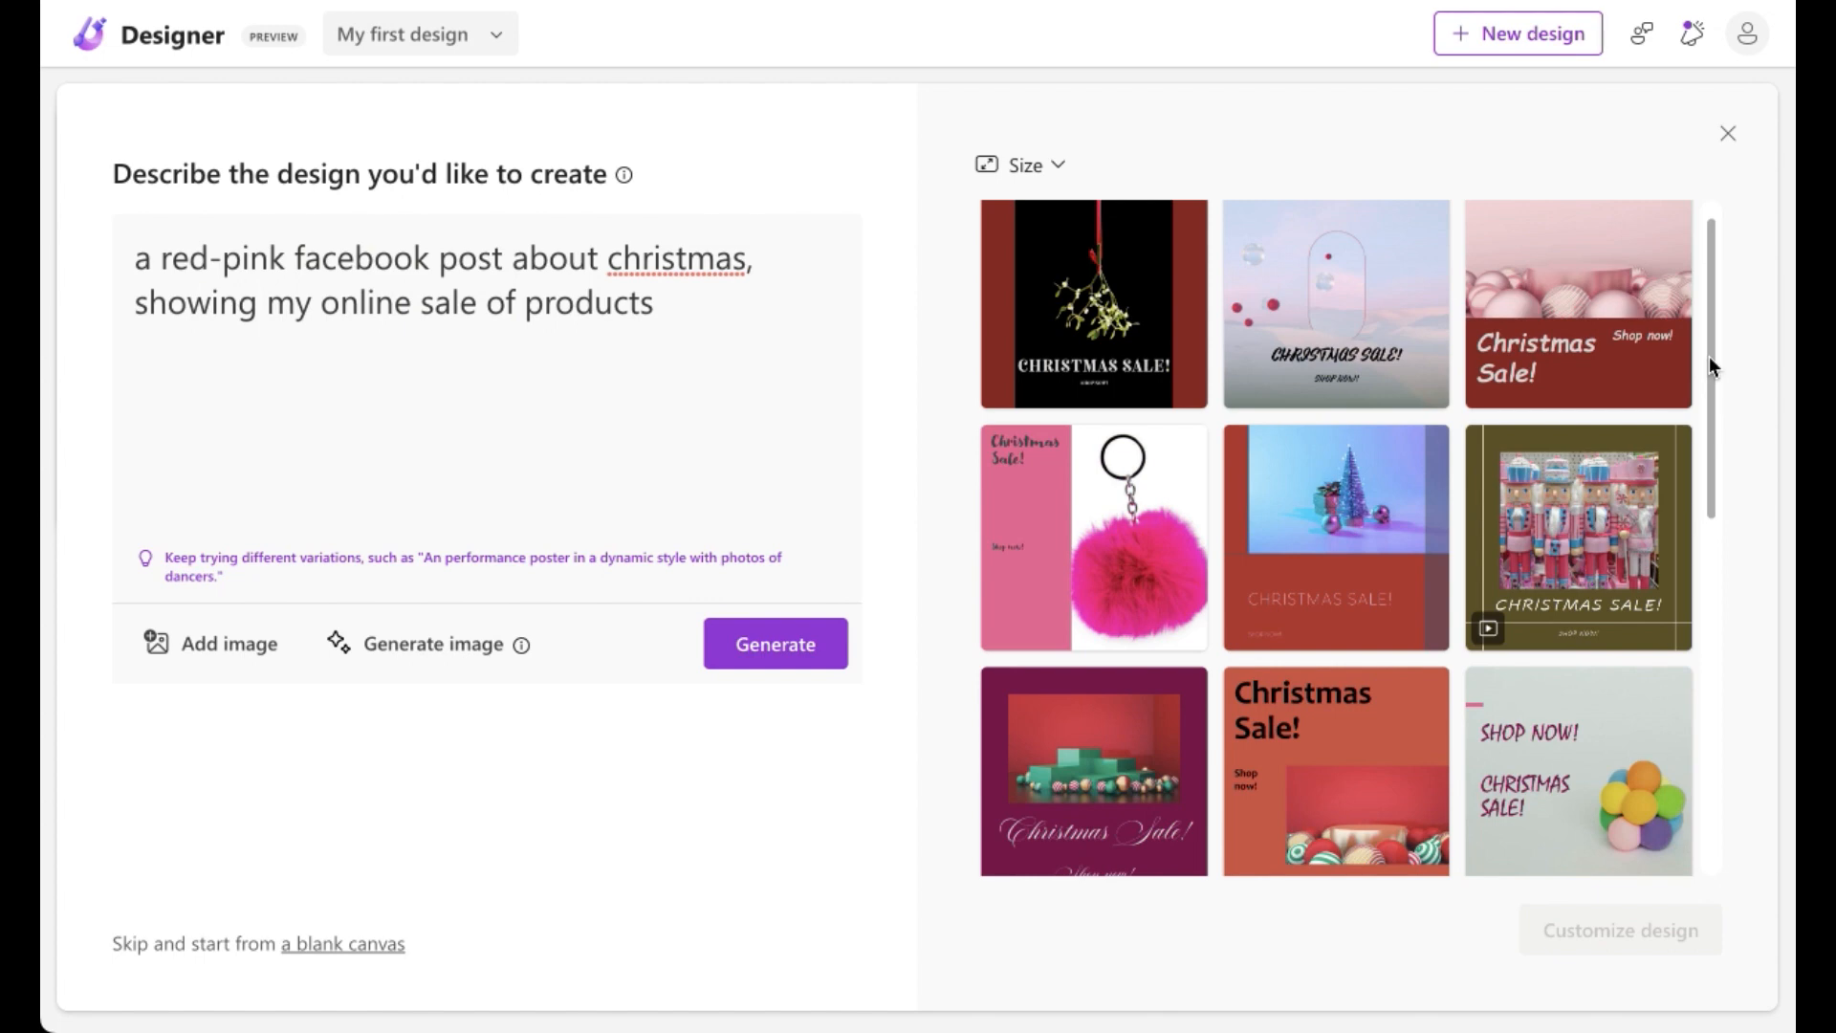
pyautogui.write('food')
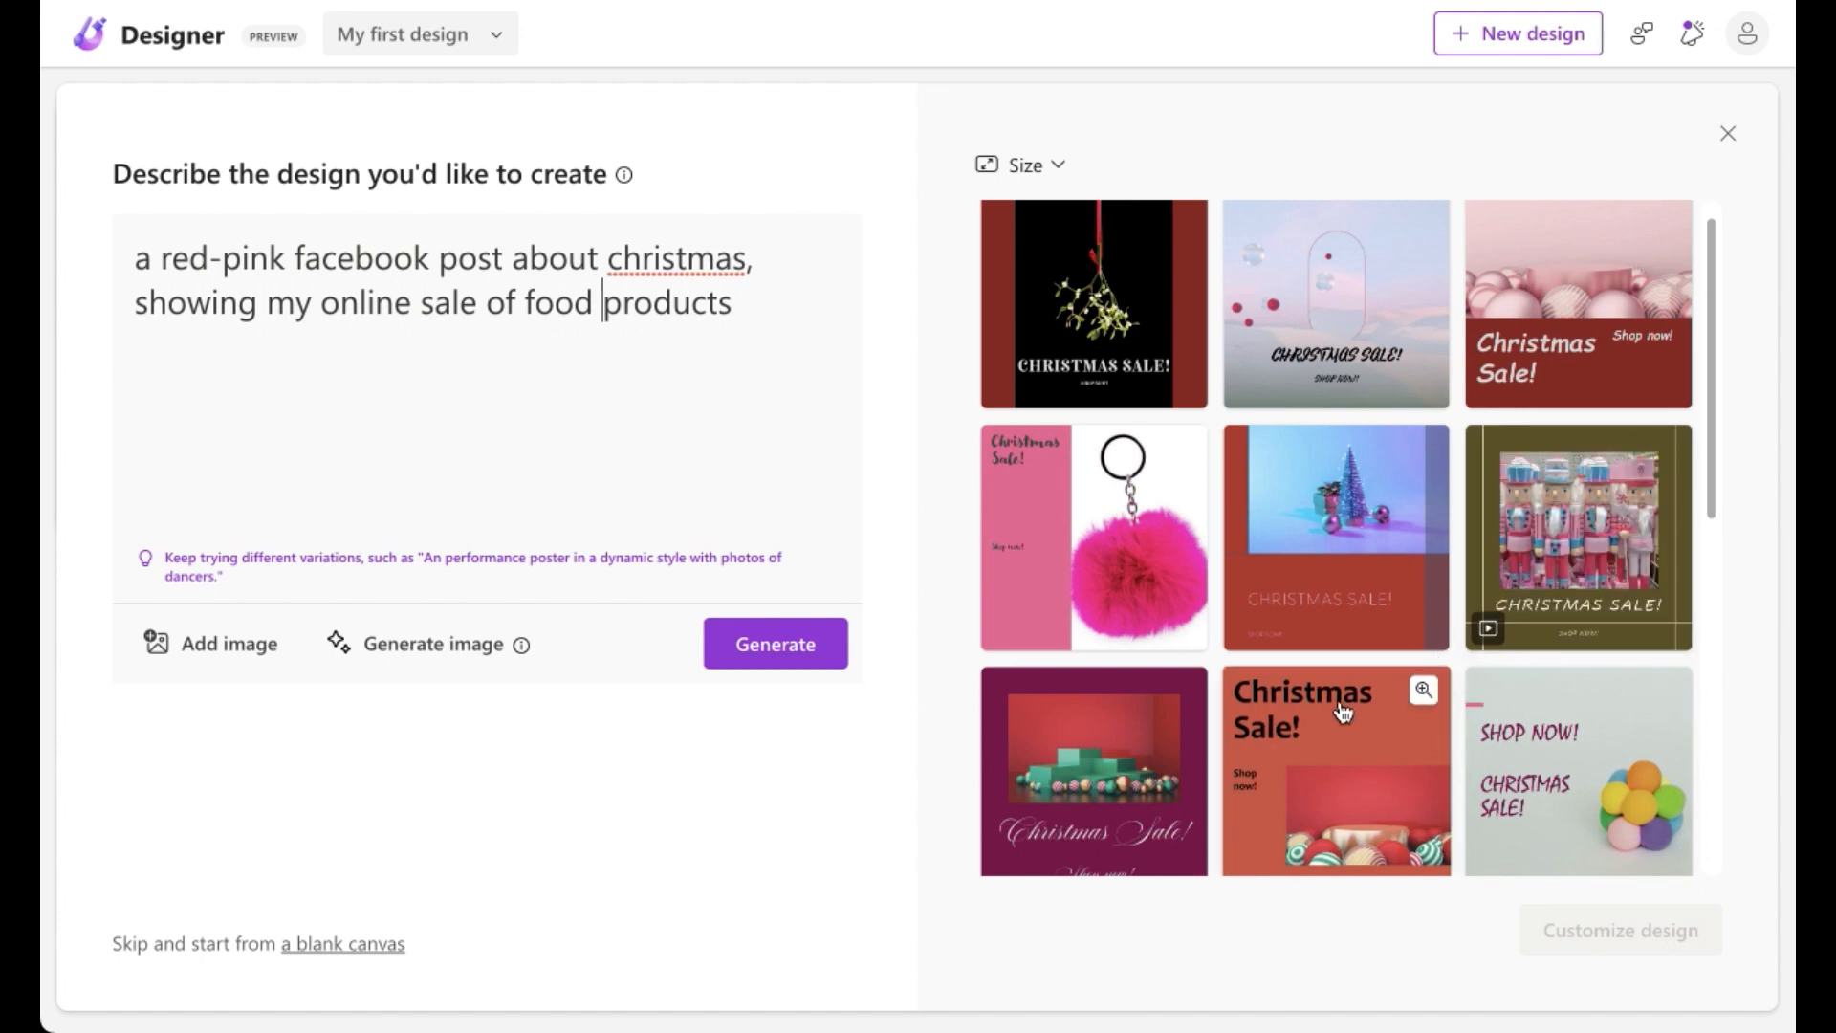
pyautogui.click(844, 646)
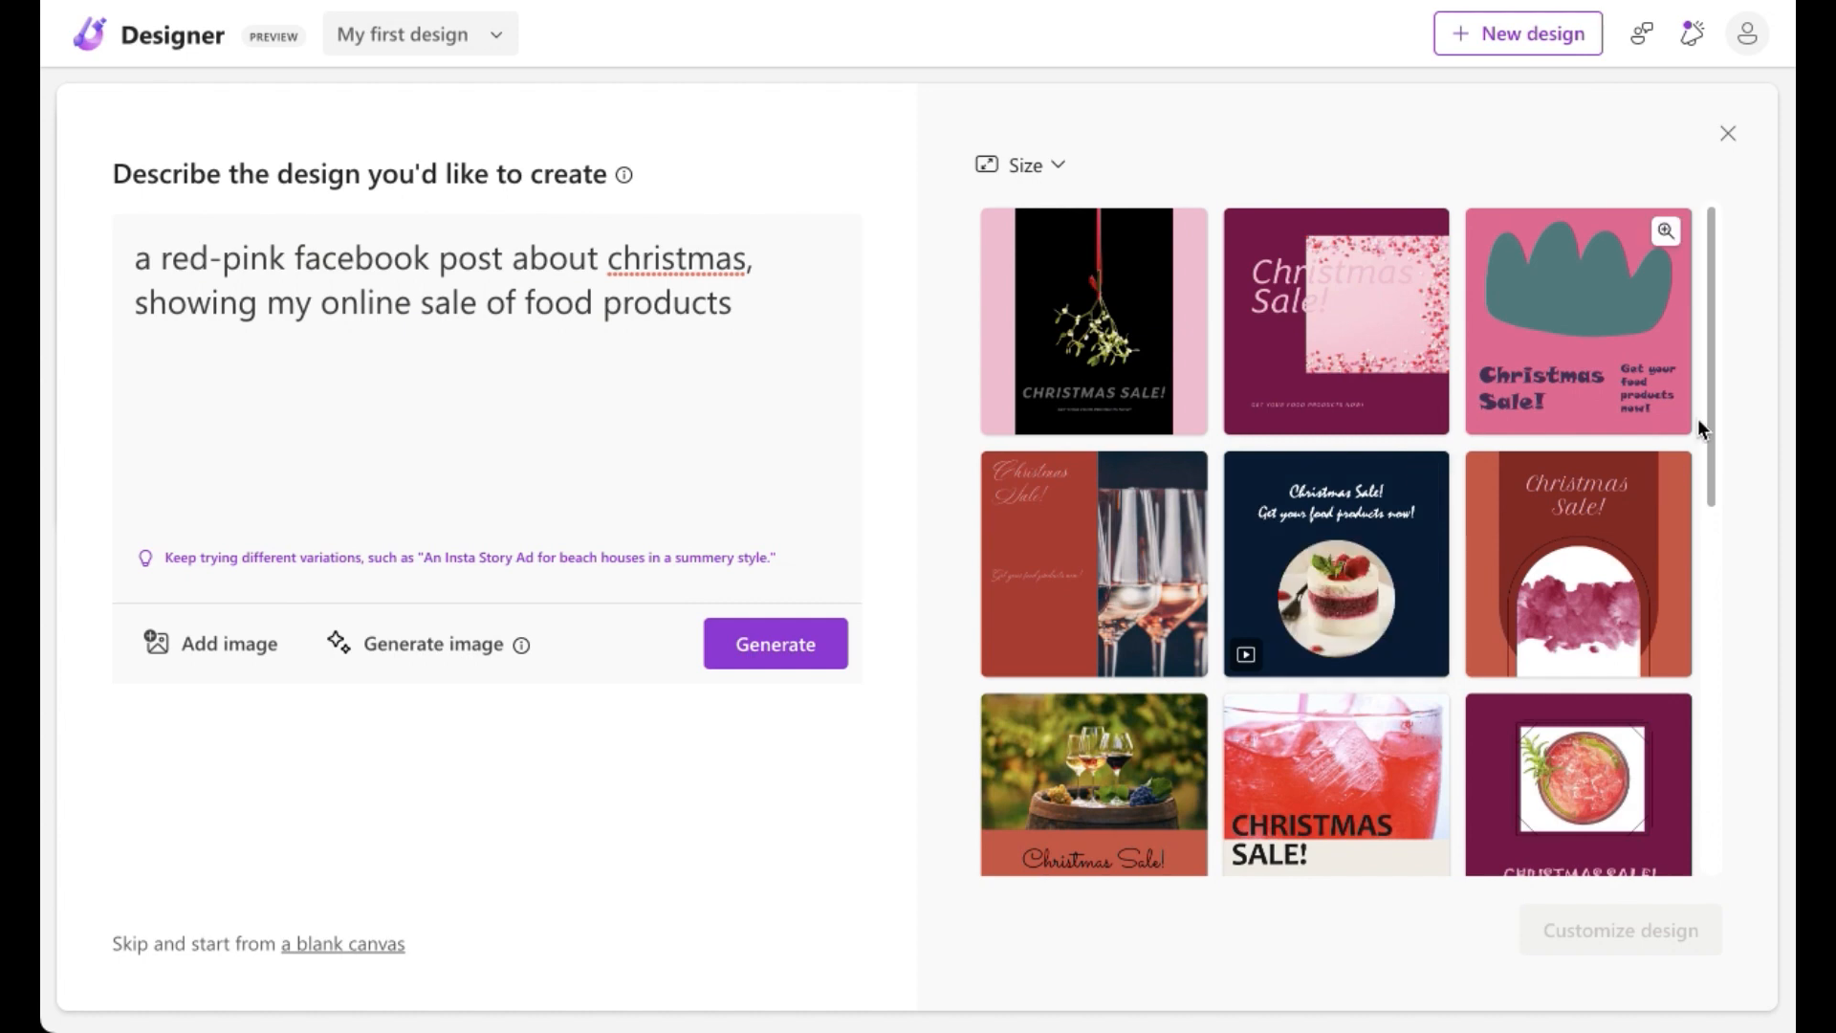
# Step: Replace "food" with "cake" in the description and regenerate the designs
pyautogui.scroll(-3, 1712, 420)
pyautogui.moveTo(1729, 541); pyautogui.dragTo(1730, 394)
pyautogui.moveTo(1731, 410); pyautogui.dragTo(1737, 473)
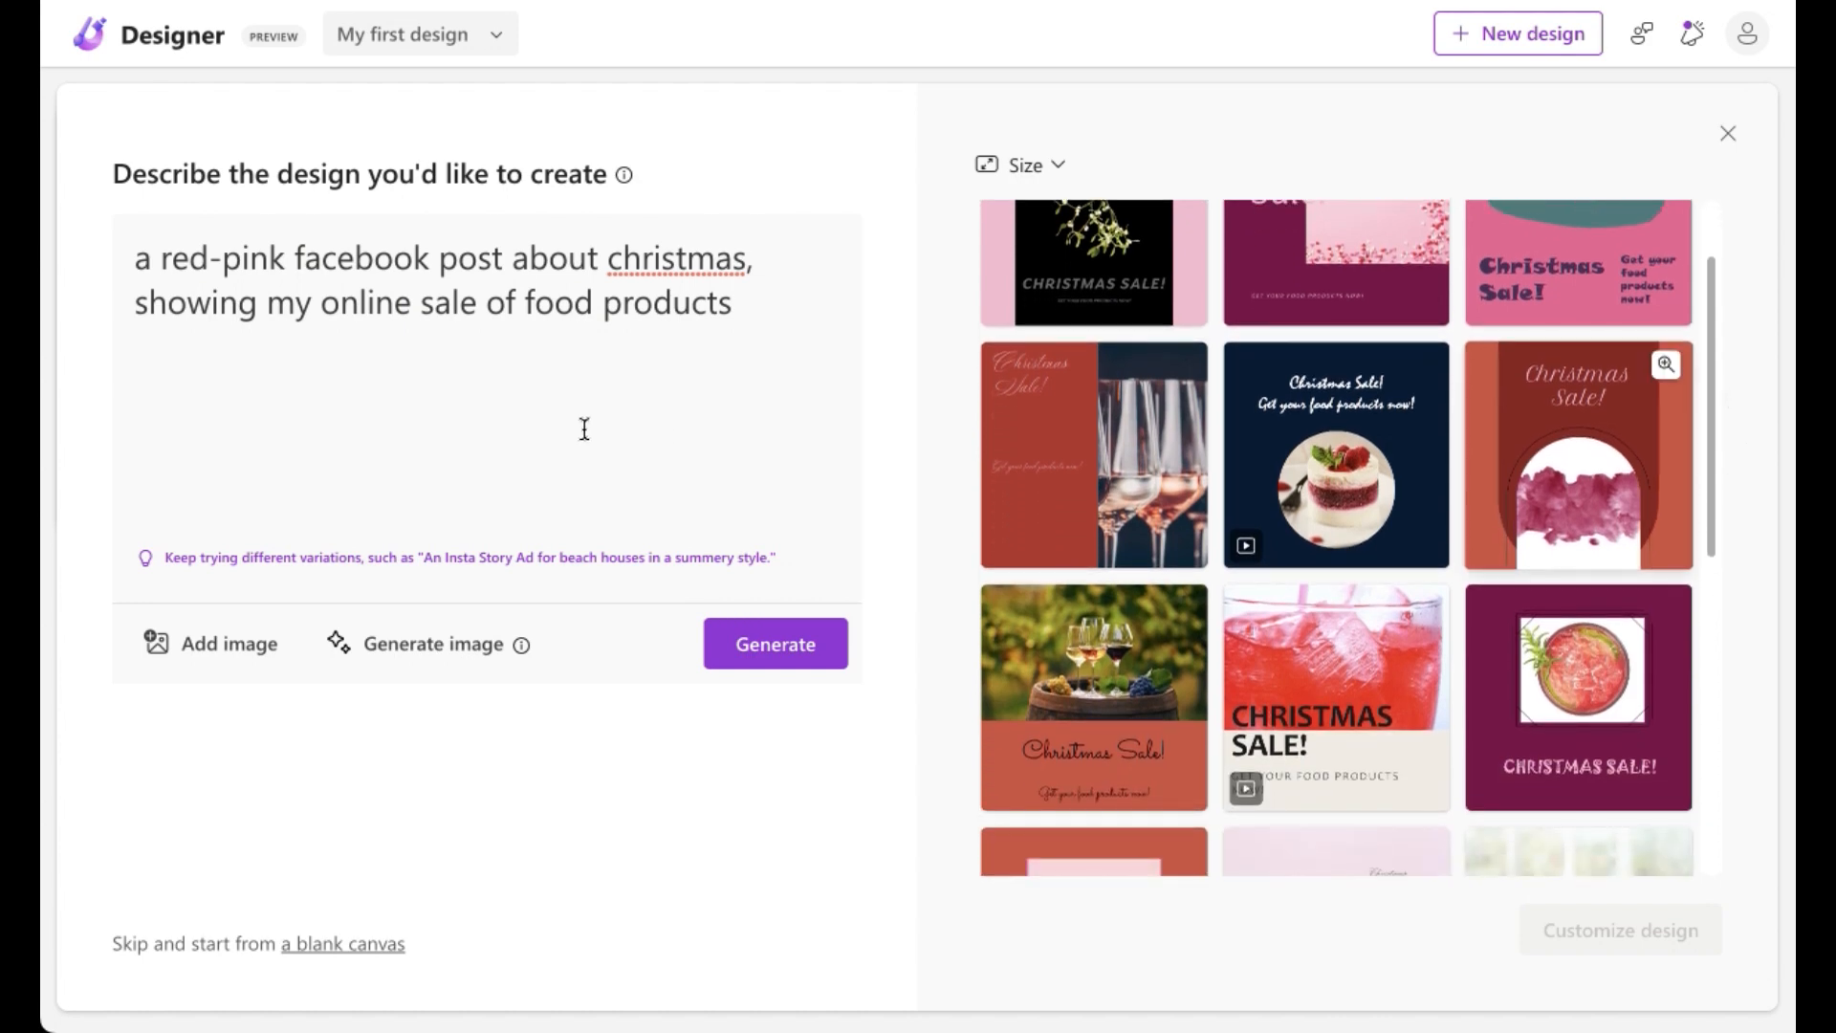
pyautogui.doubleClick(571, 298)
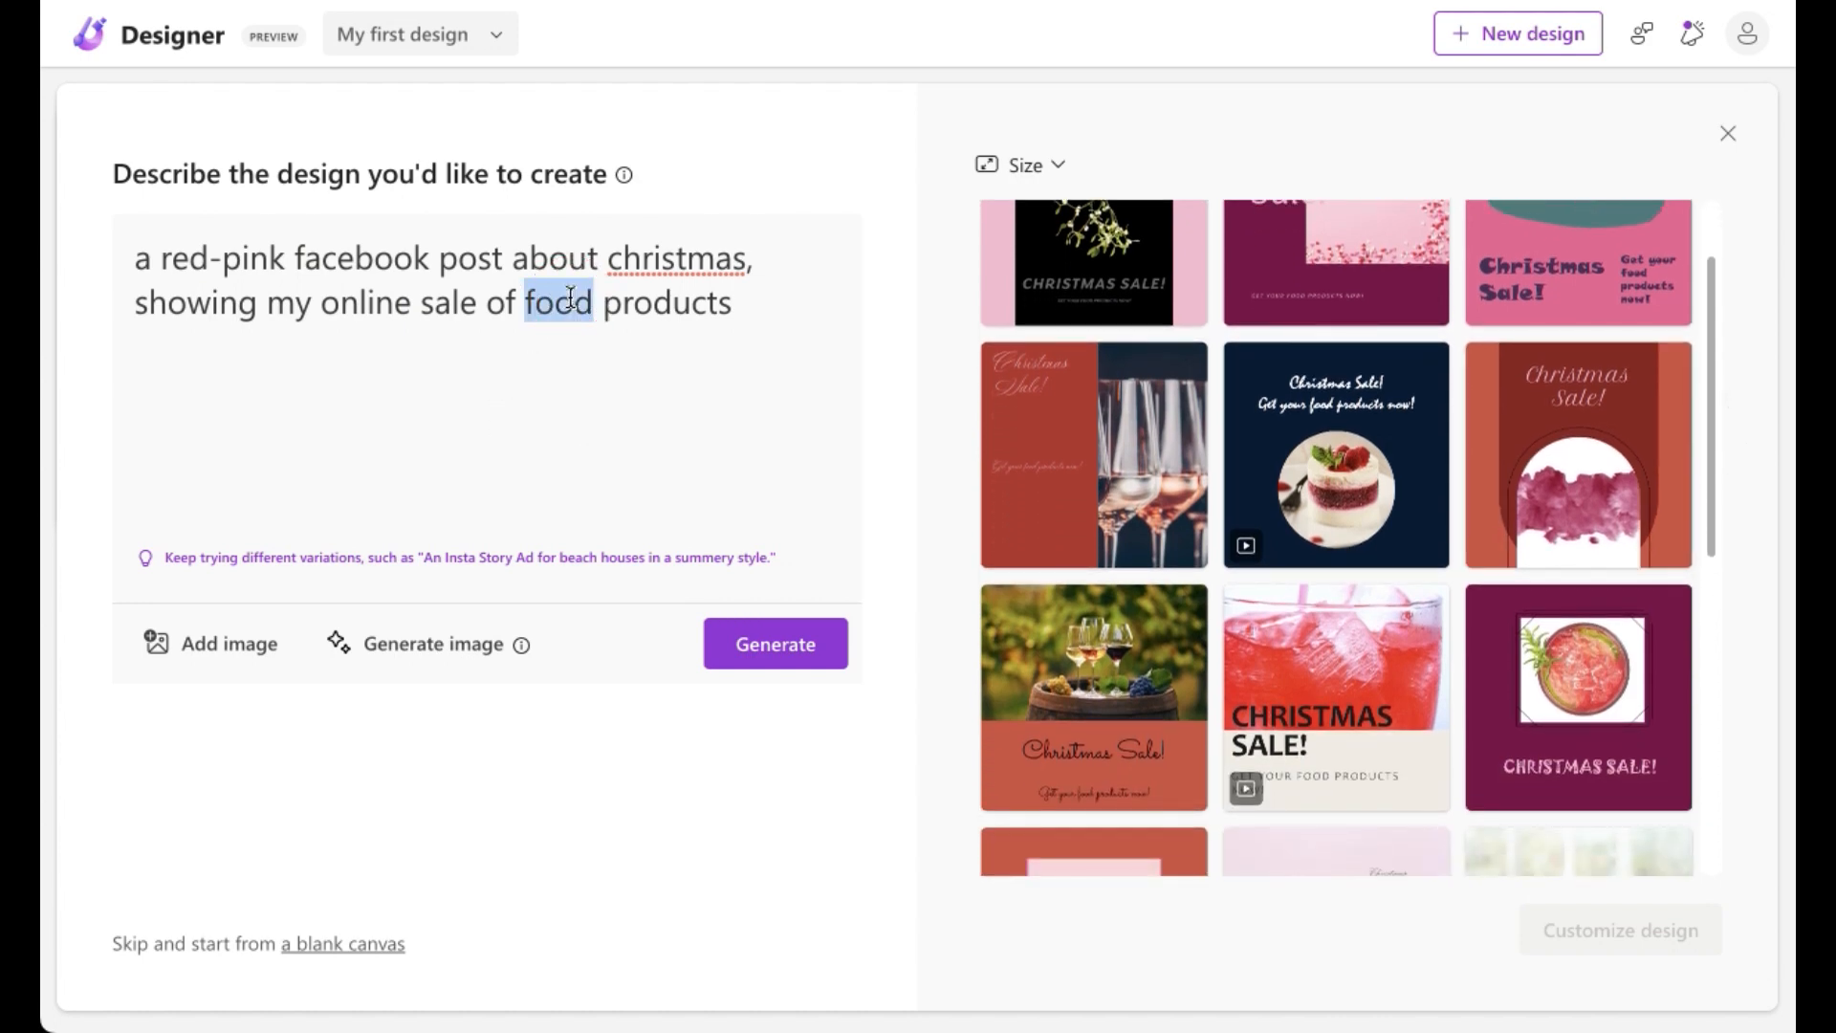
pyautogui.write('a')
pyautogui.press('BackSpace')
pyautogui.write('cake')
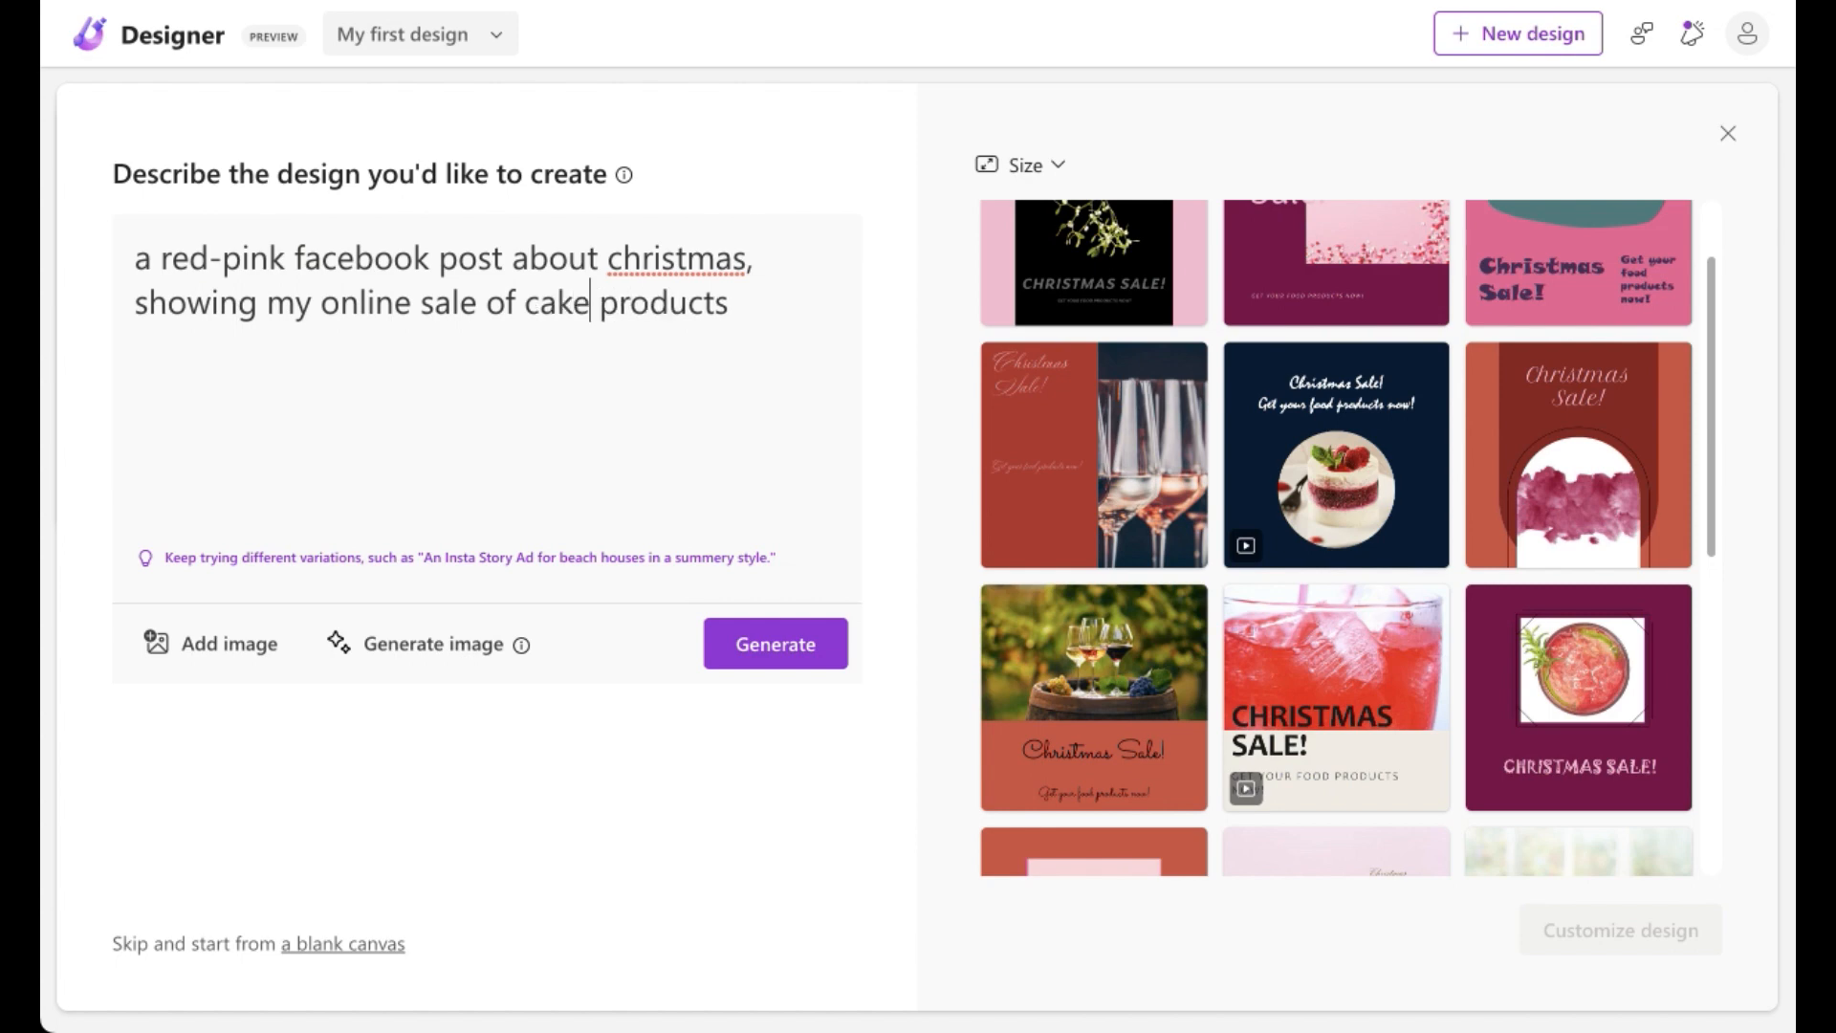
pyautogui.click(776, 643)
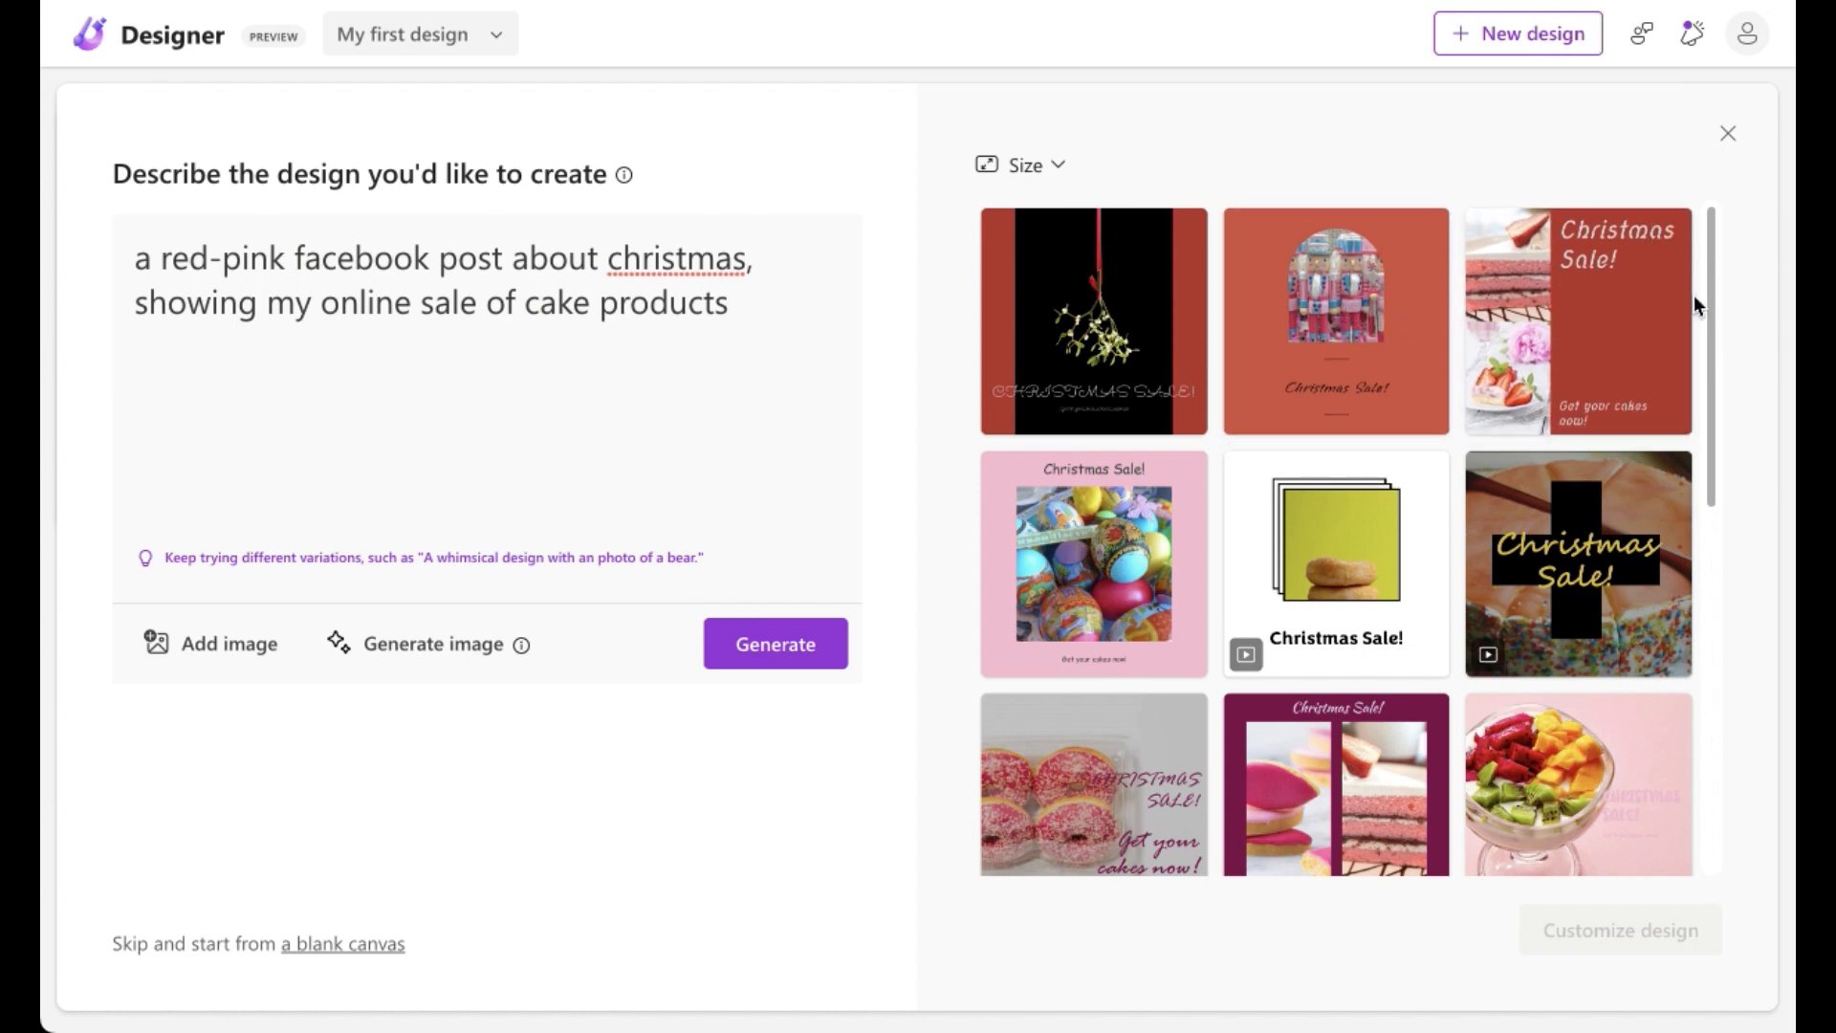
# Step: Insert "animated" after "red-pink" in the description and regenerate the designs
pyautogui.moveTo(1714, 300); pyautogui.dragTo(1723, 388)
pyautogui.scroll(-2, 1723, 396)
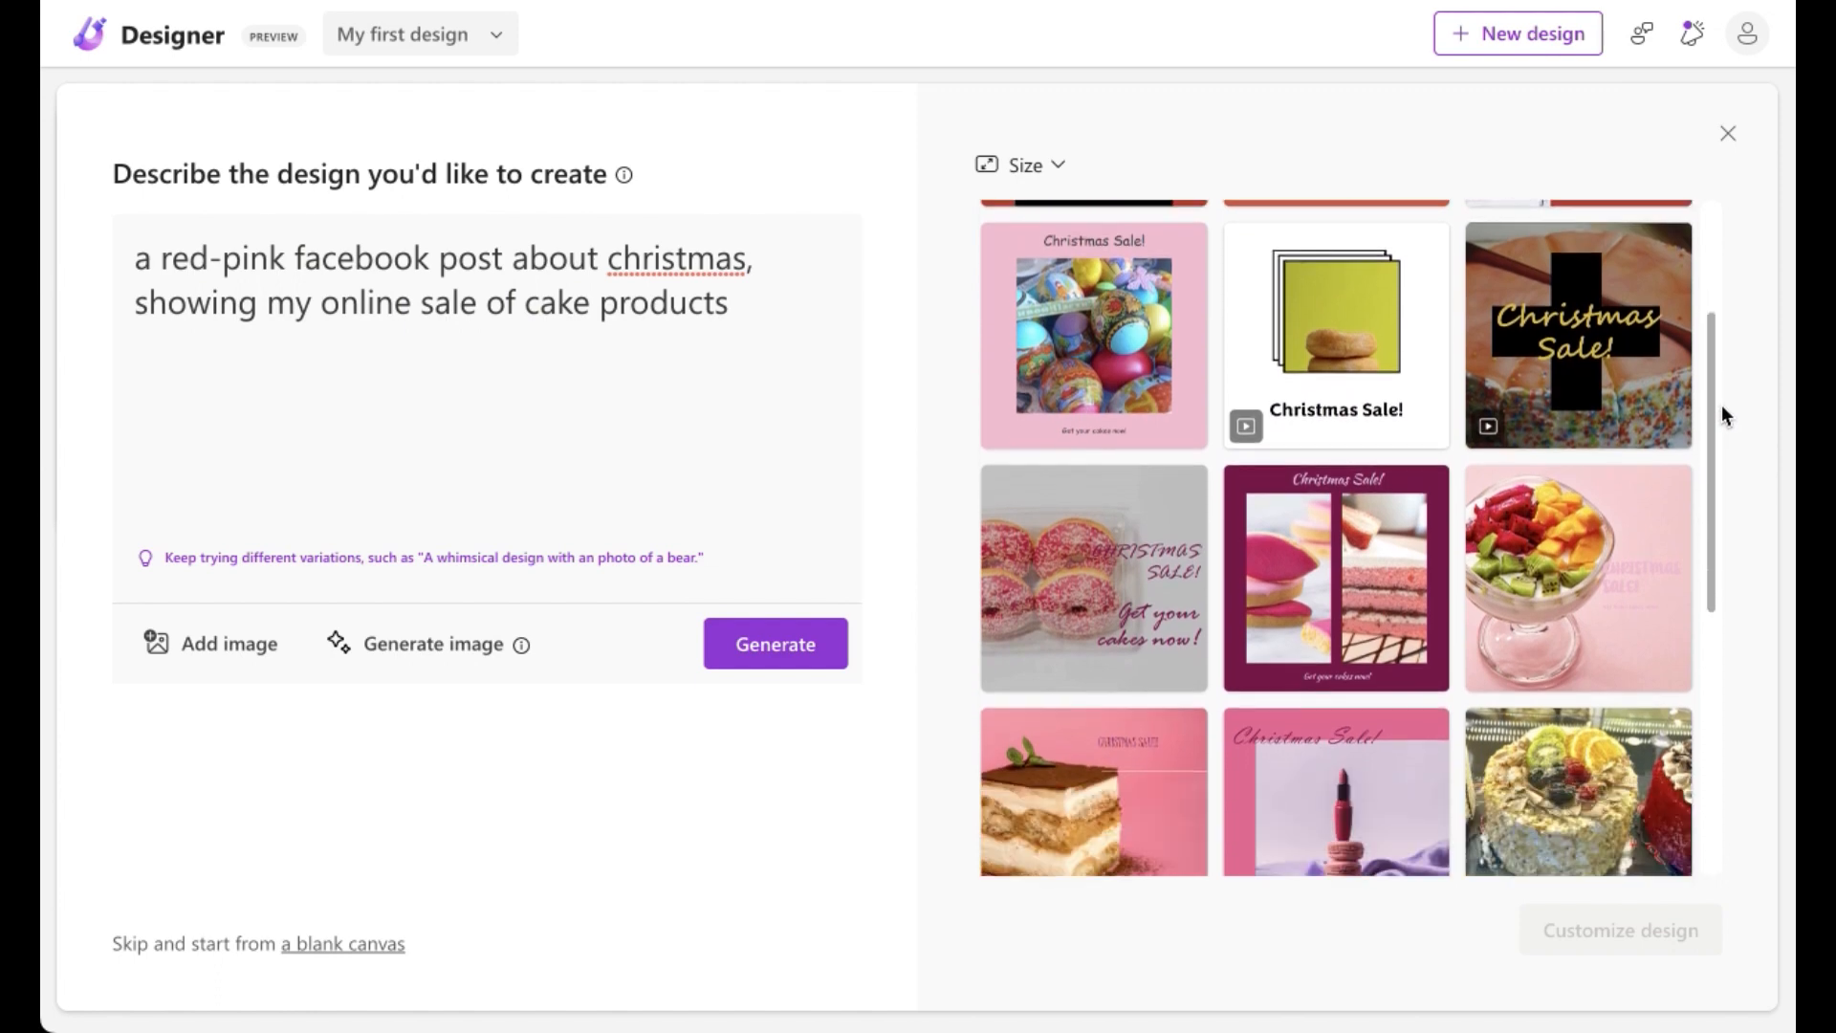
pyautogui.moveTo(1726, 445); pyautogui.dragTo(1775, 255)
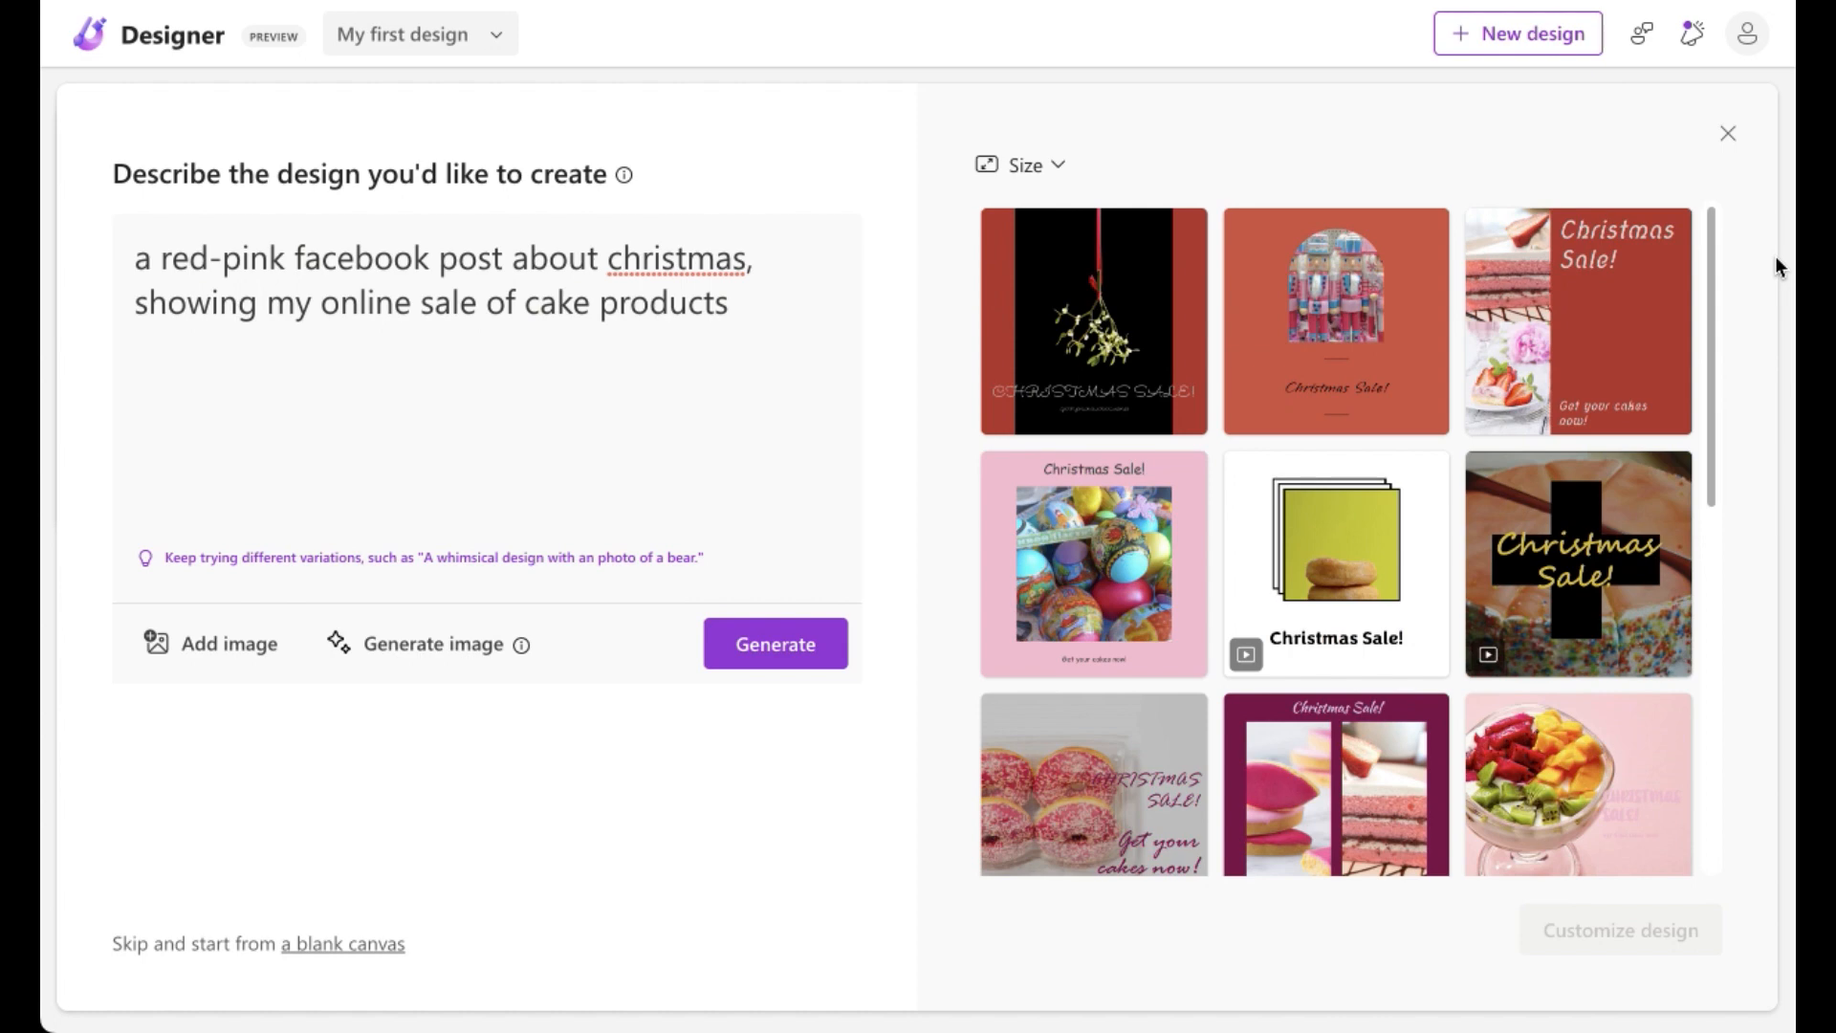
pyautogui.click(293, 257)
pyautogui.write('animated')
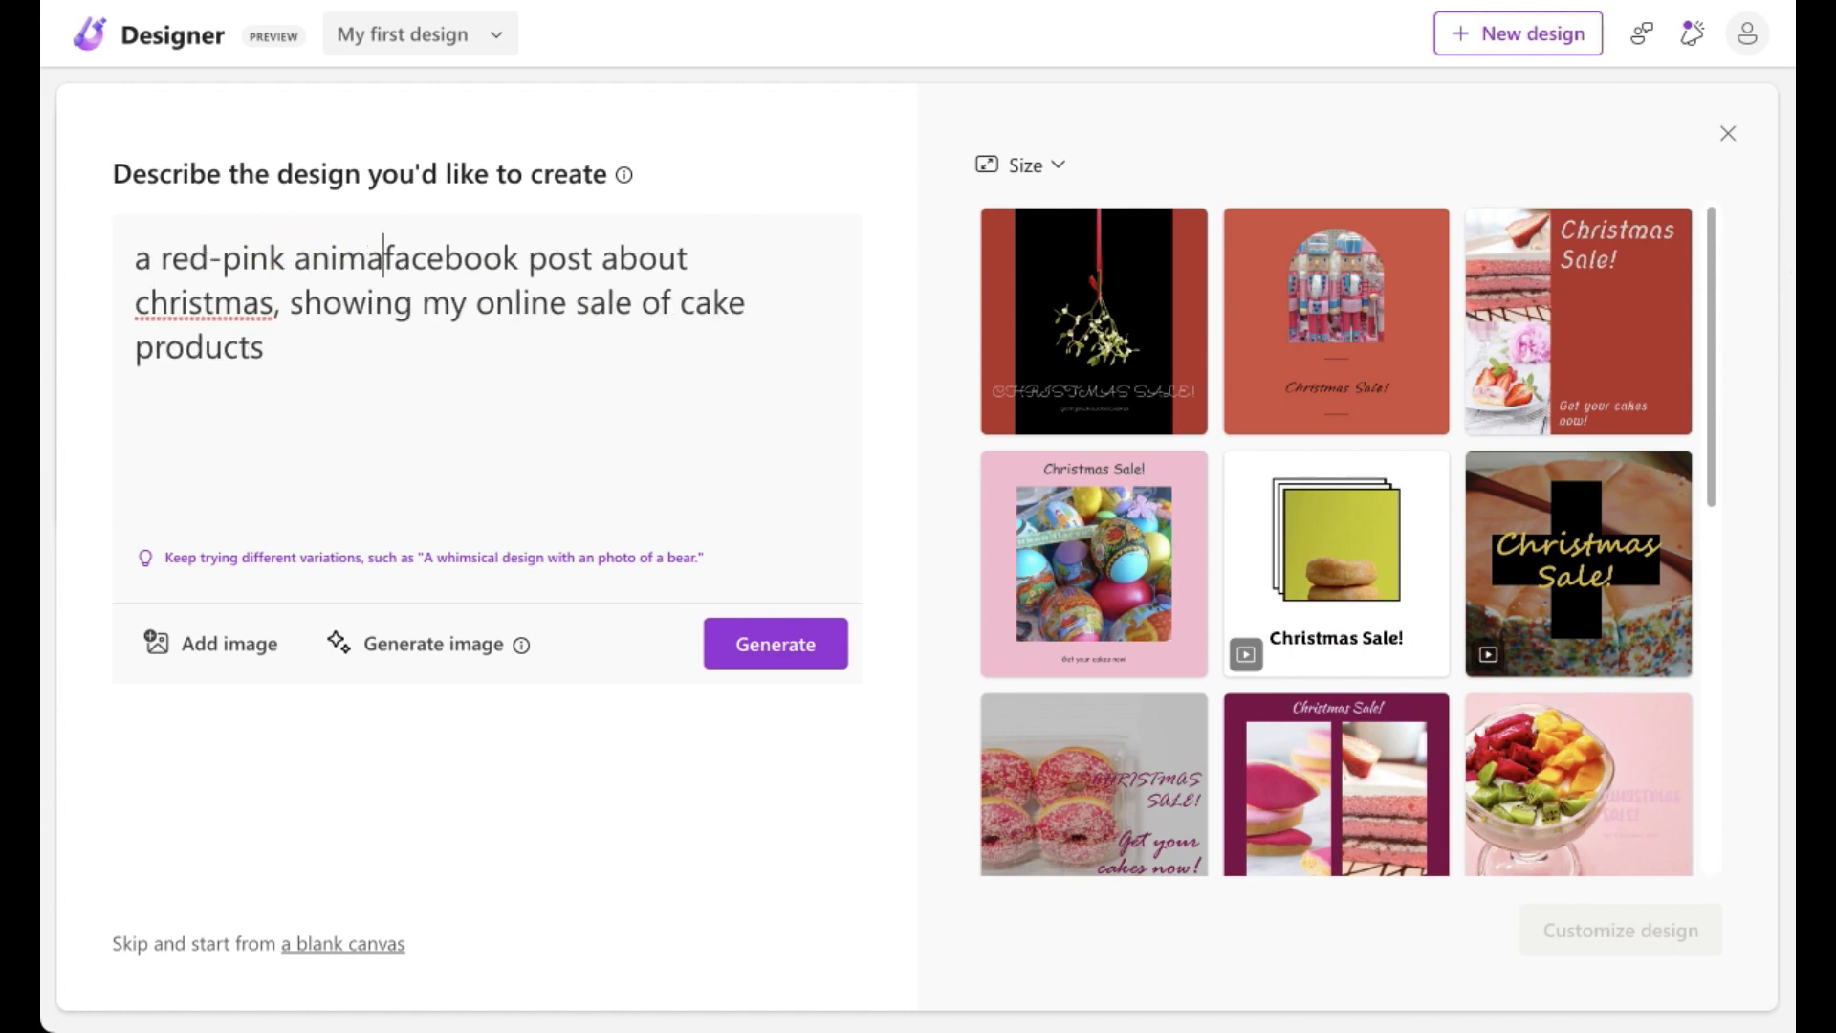
pyautogui.click(763, 646)
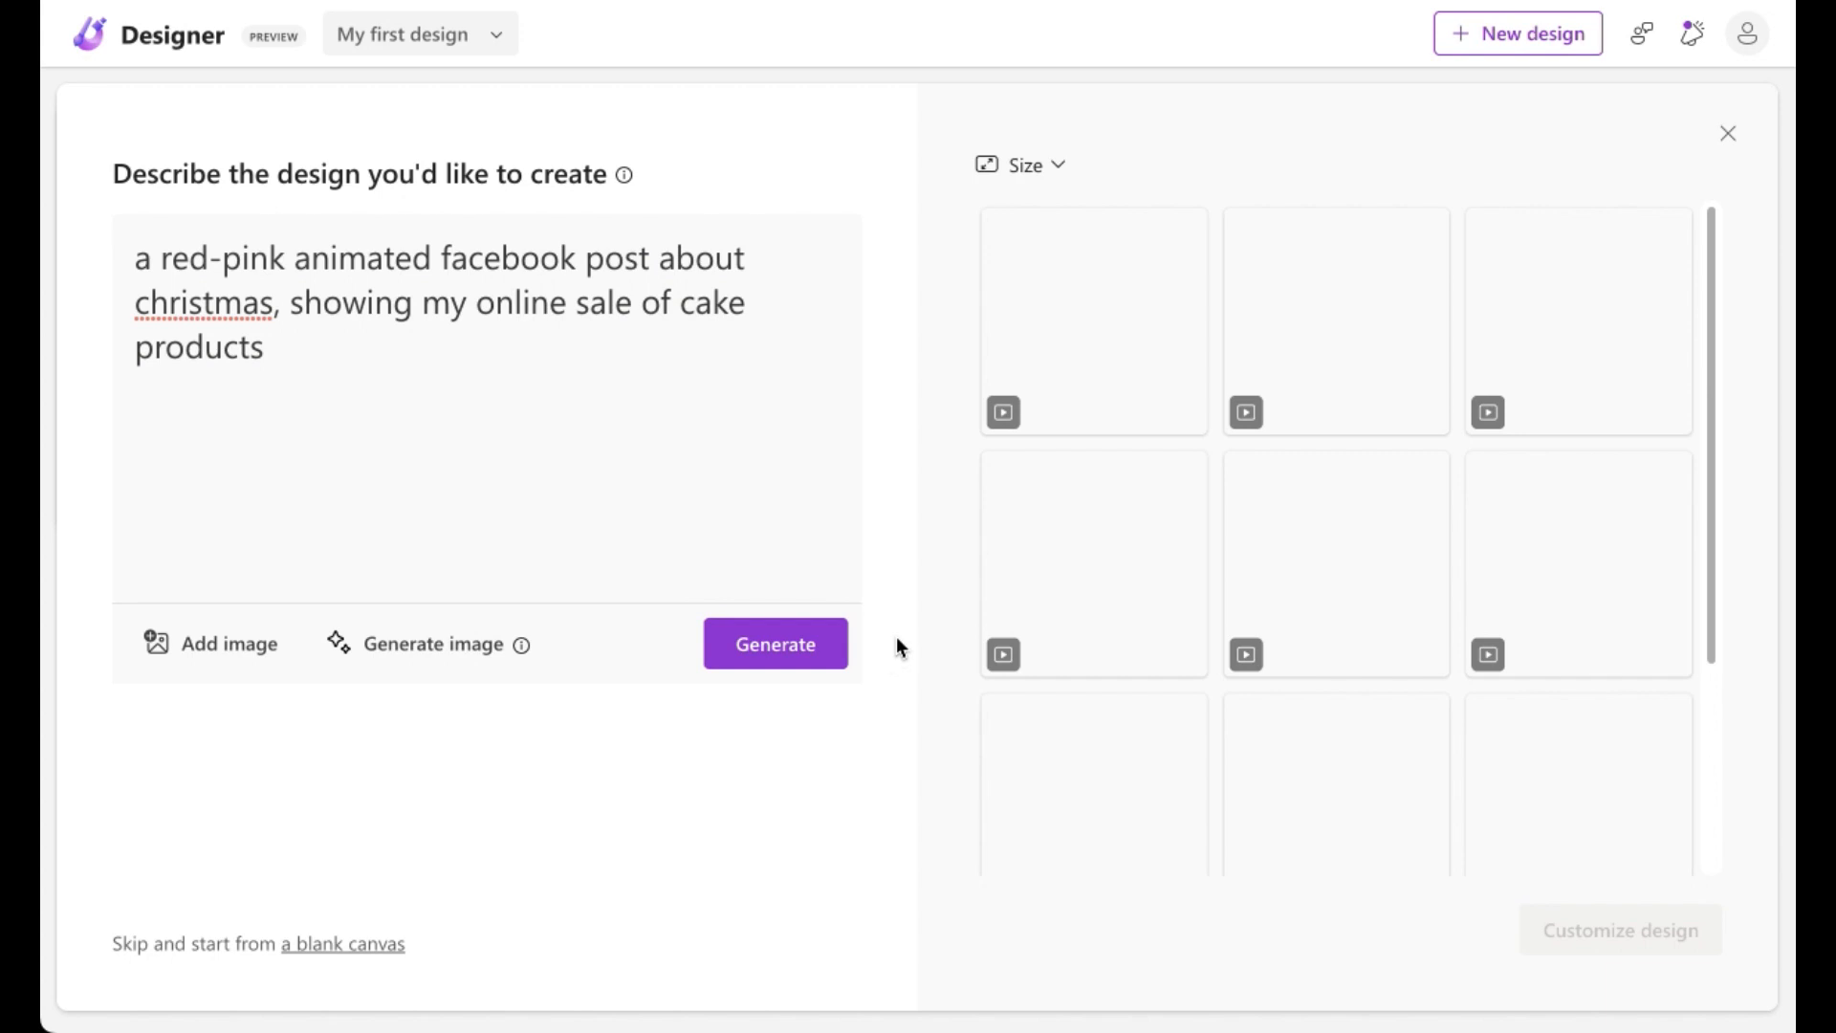
# Step: Select the animated design with the round cake slice and "Christmas Sale!" title
pyautogui.click(1713, 367)
pyautogui.moveTo(1713, 367); pyautogui.dragTo(1718, 606)
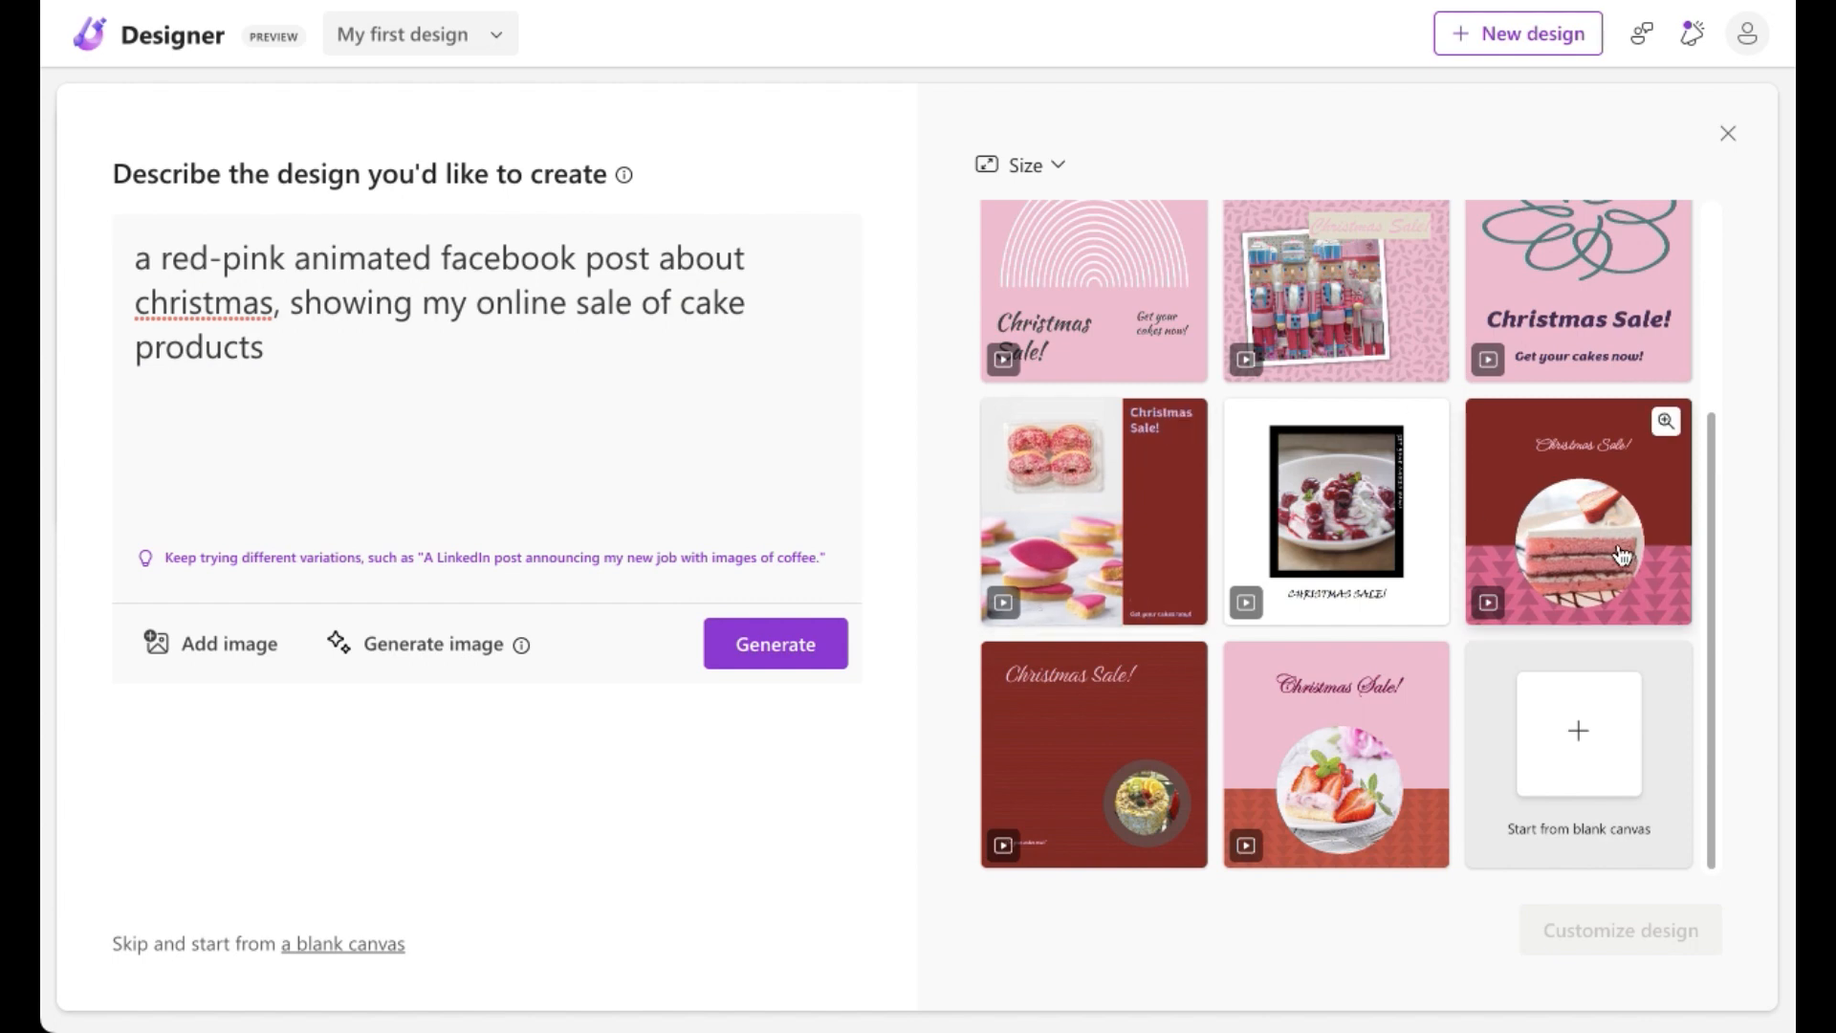
pyautogui.click(1531, 619)
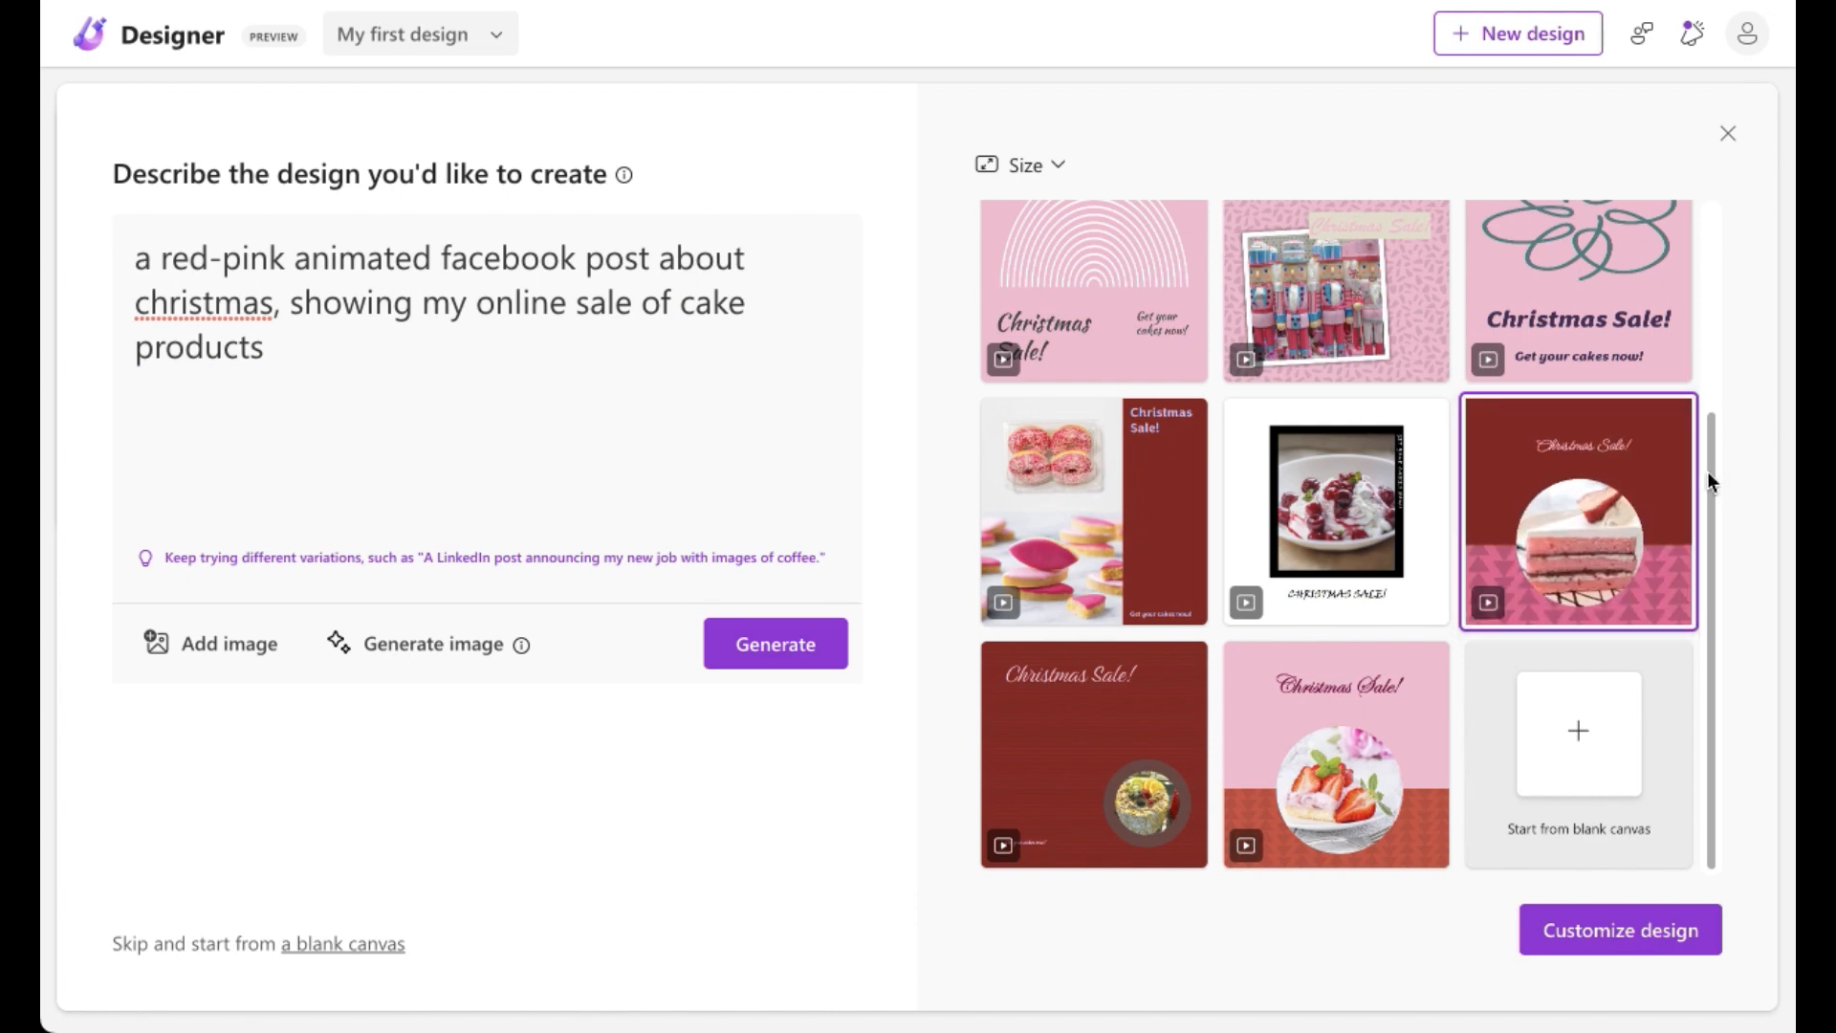
# Step: Add "3d" before "animated" in the description, regenerate, and browse the resulting designs
pyautogui.moveTo(1714, 436); pyautogui.dragTo(1722, 255)
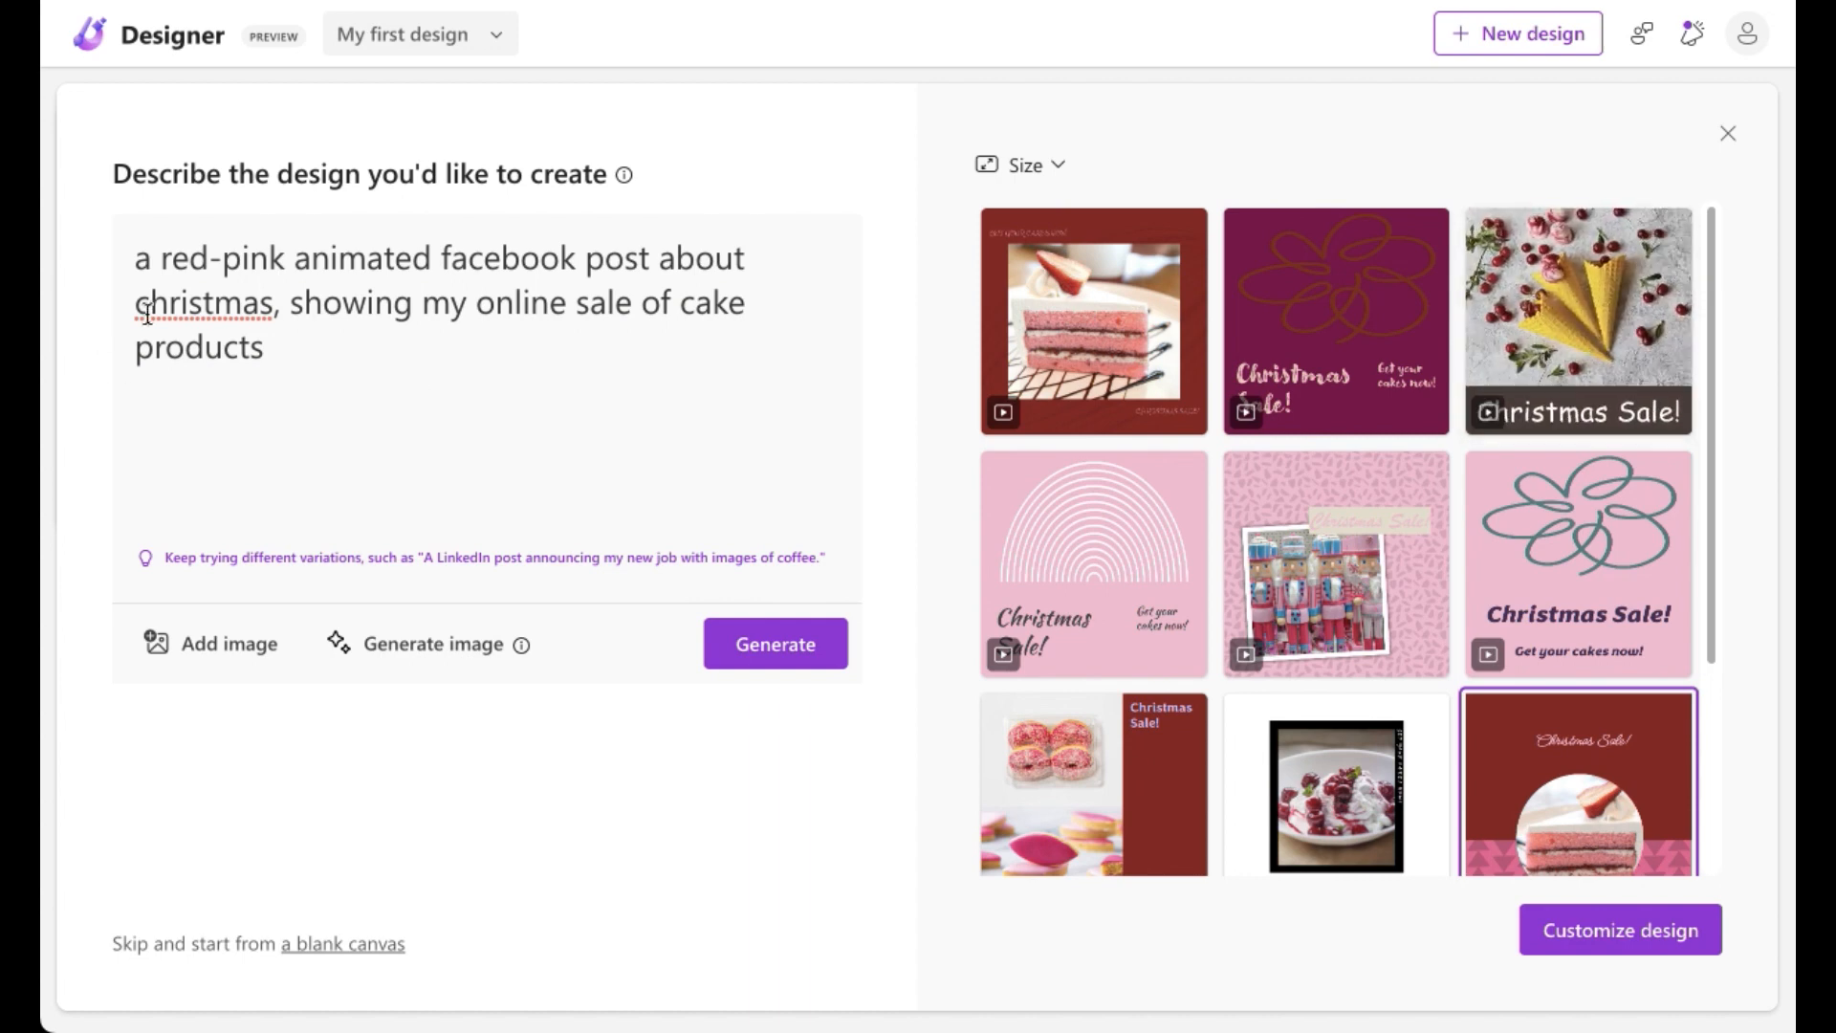
pyautogui.click(296, 258)
pyautogui.write('3d')
pyautogui.click(815, 658)
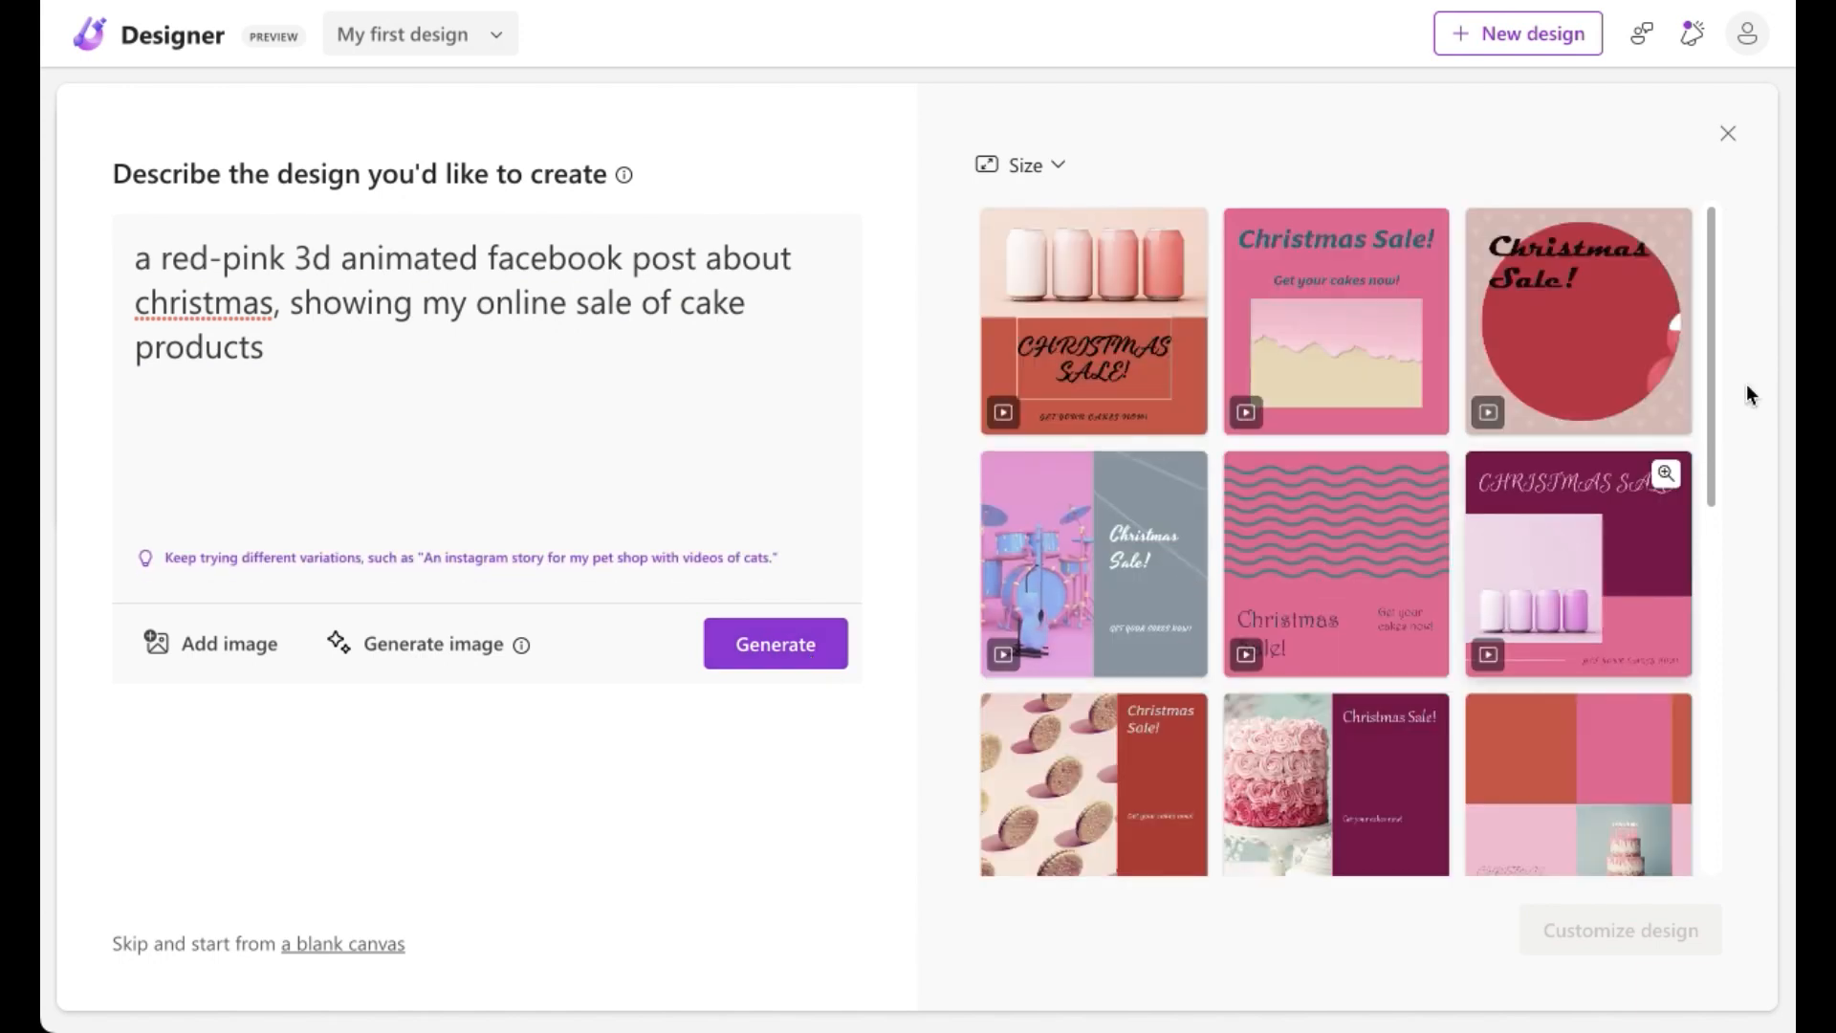
pyautogui.moveTo(1712, 359); pyautogui.dragTo(1735, 635)
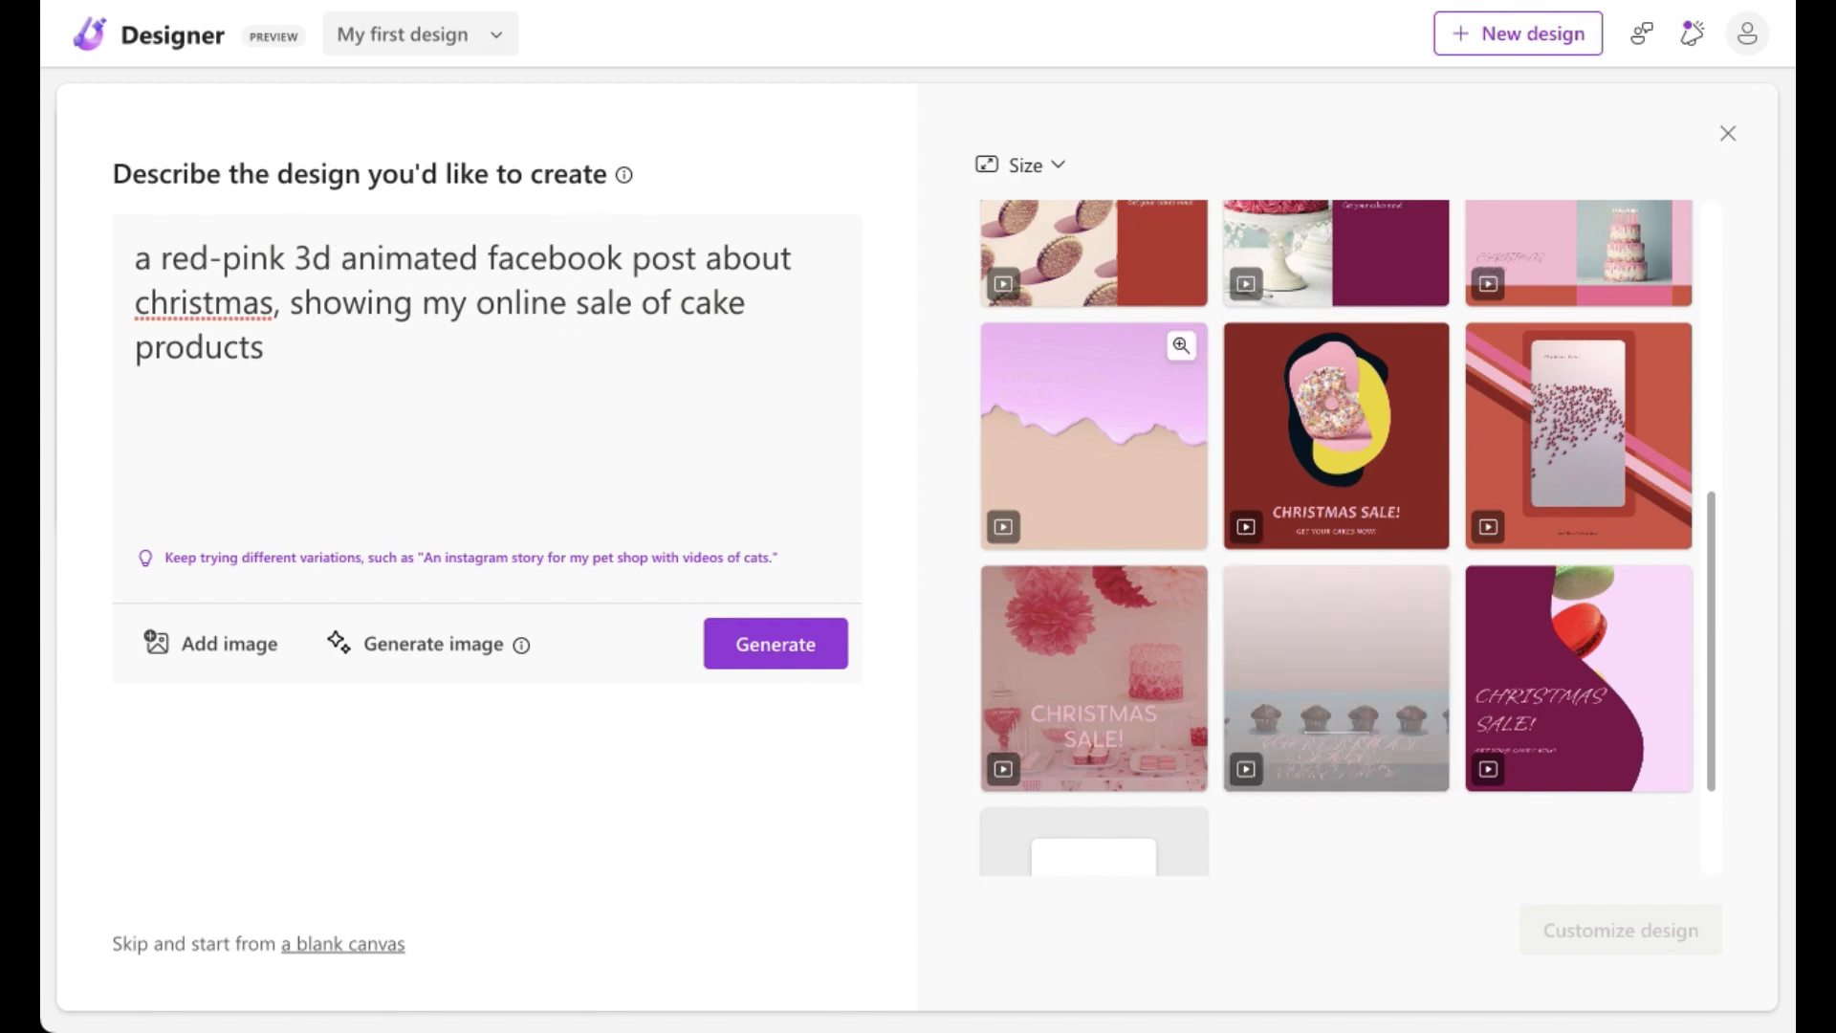
pyautogui.moveTo(1714, 570); pyautogui.dragTo(1741, 273)
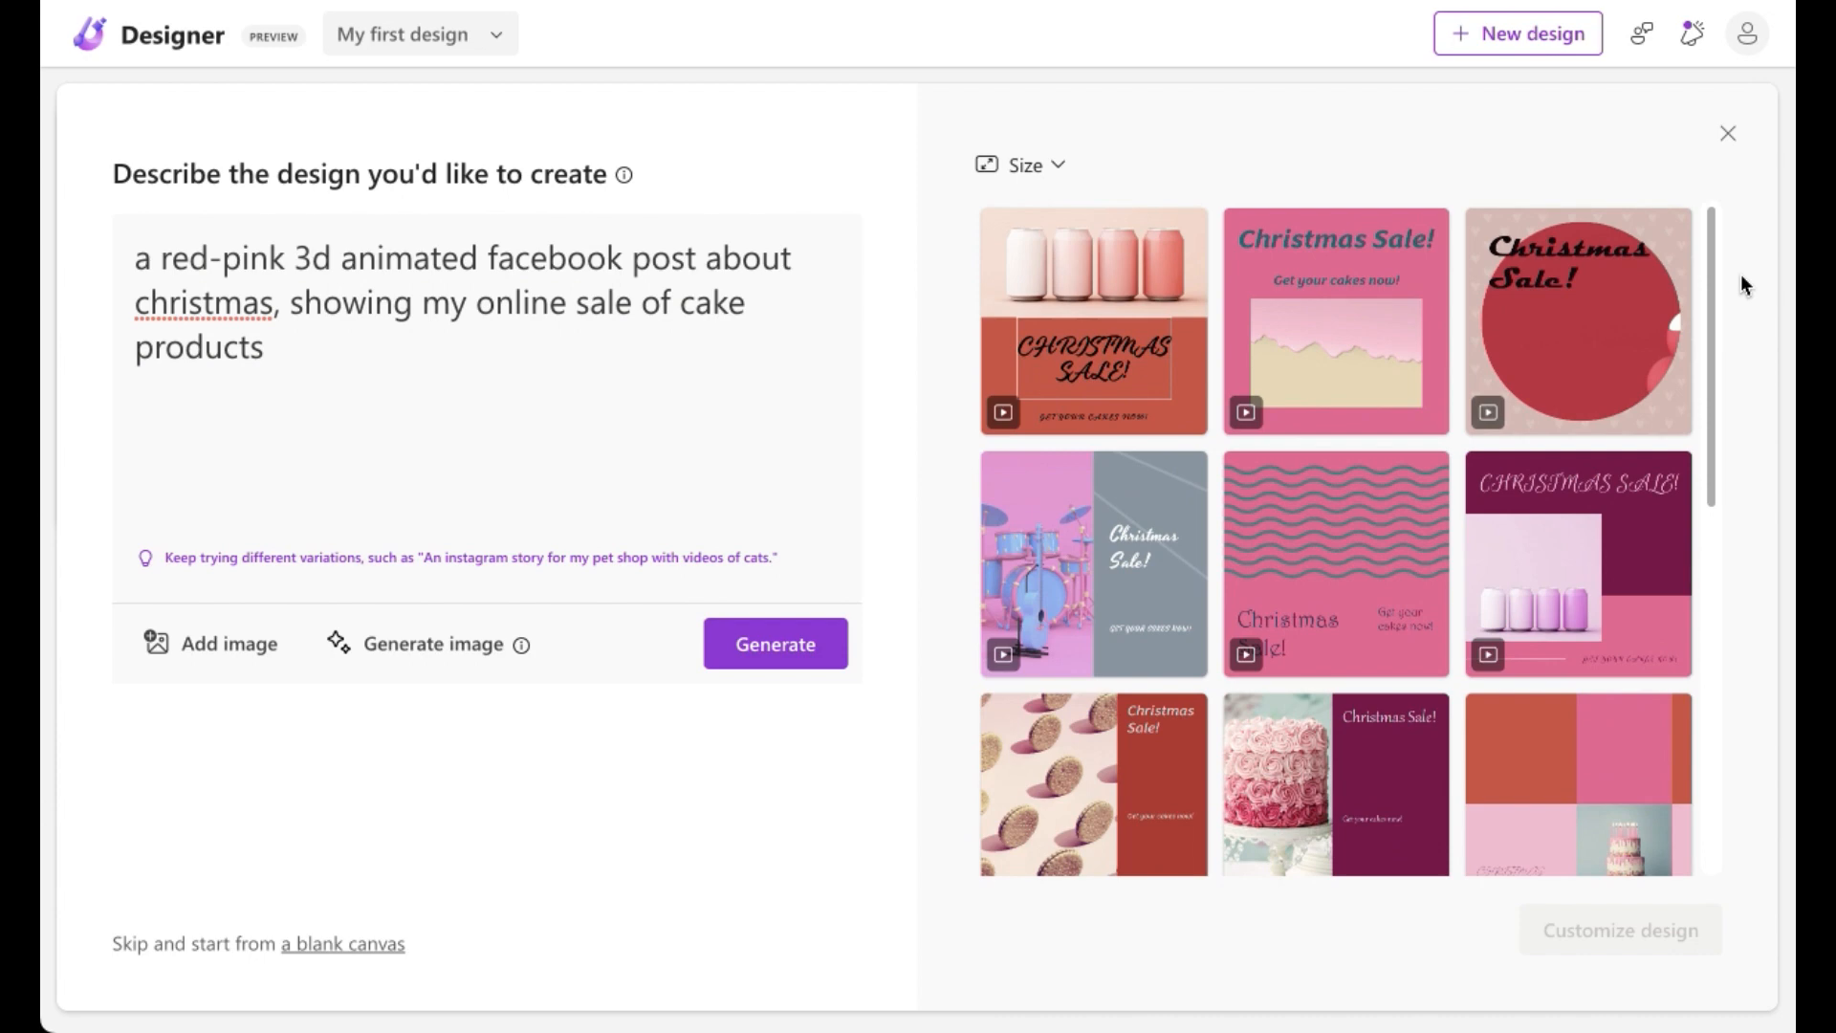
# Step: Remove "3d" from the description and regenerate the designs
pyautogui.click(347, 250)
pyautogui.press('BackSpace')
pyautogui.press('BackSpace')
pyautogui.press('BackSpace')
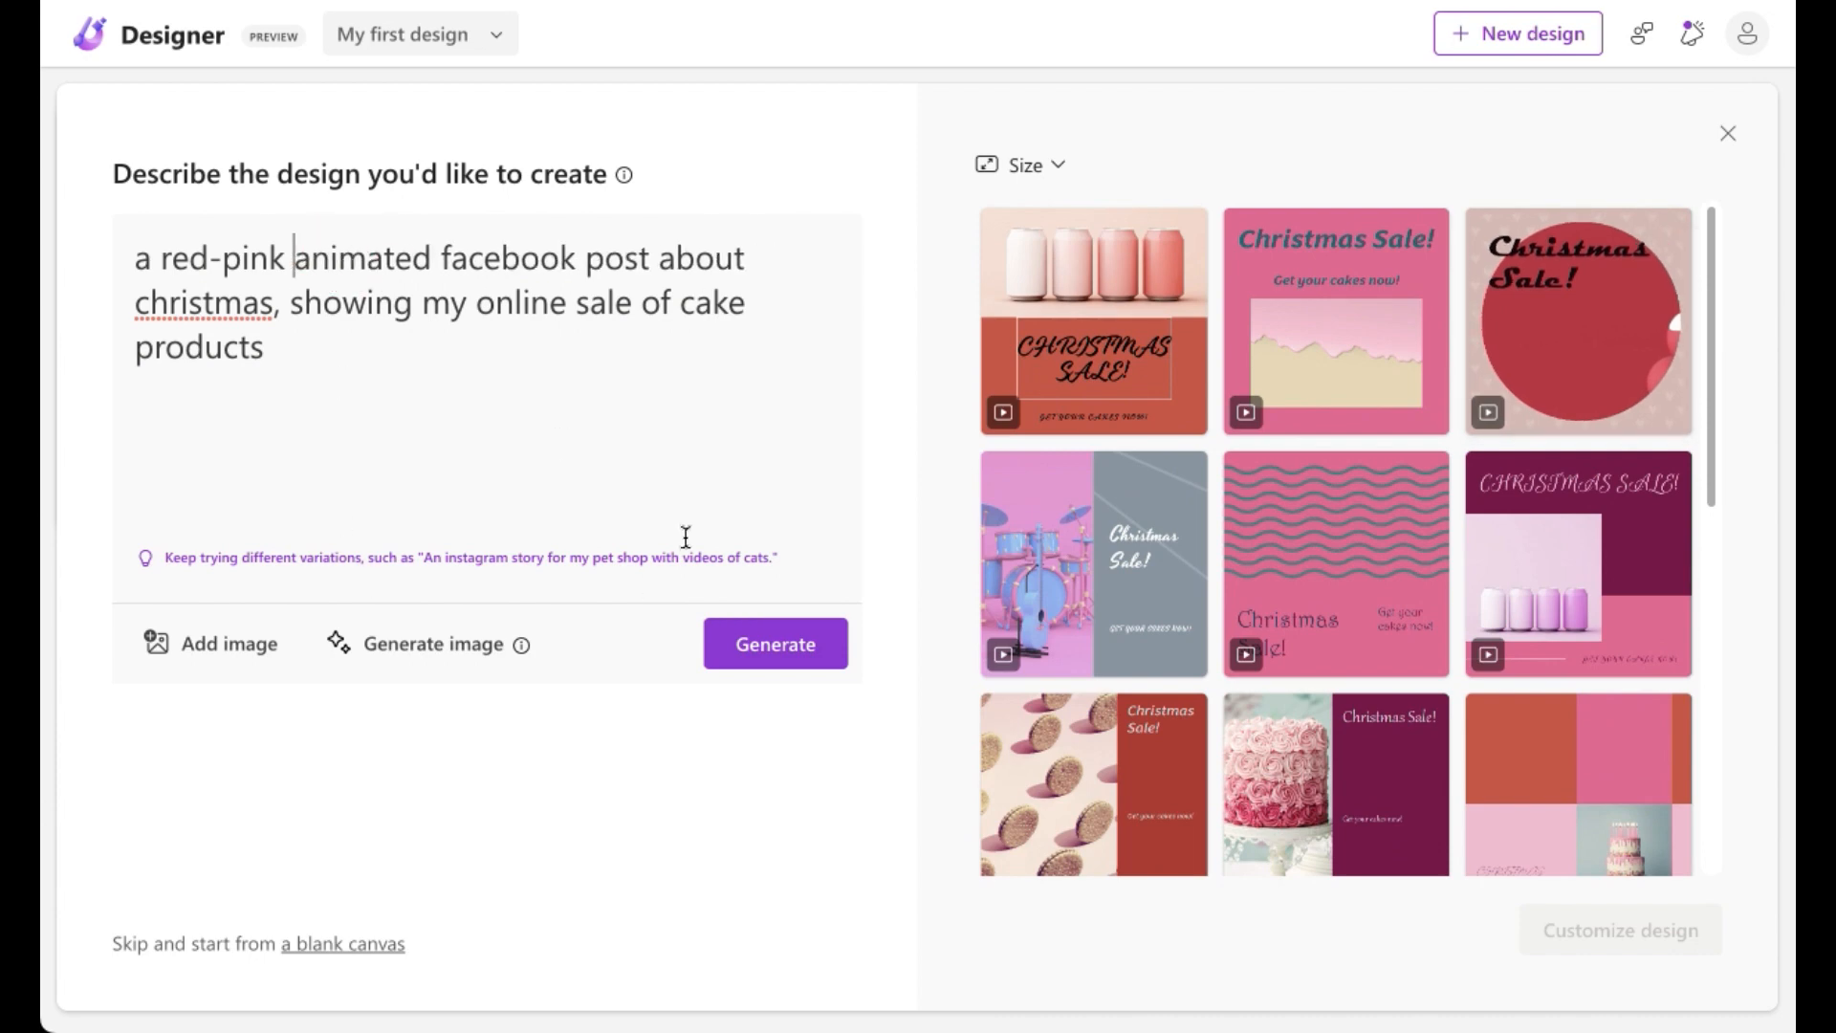
pyautogui.click(786, 648)
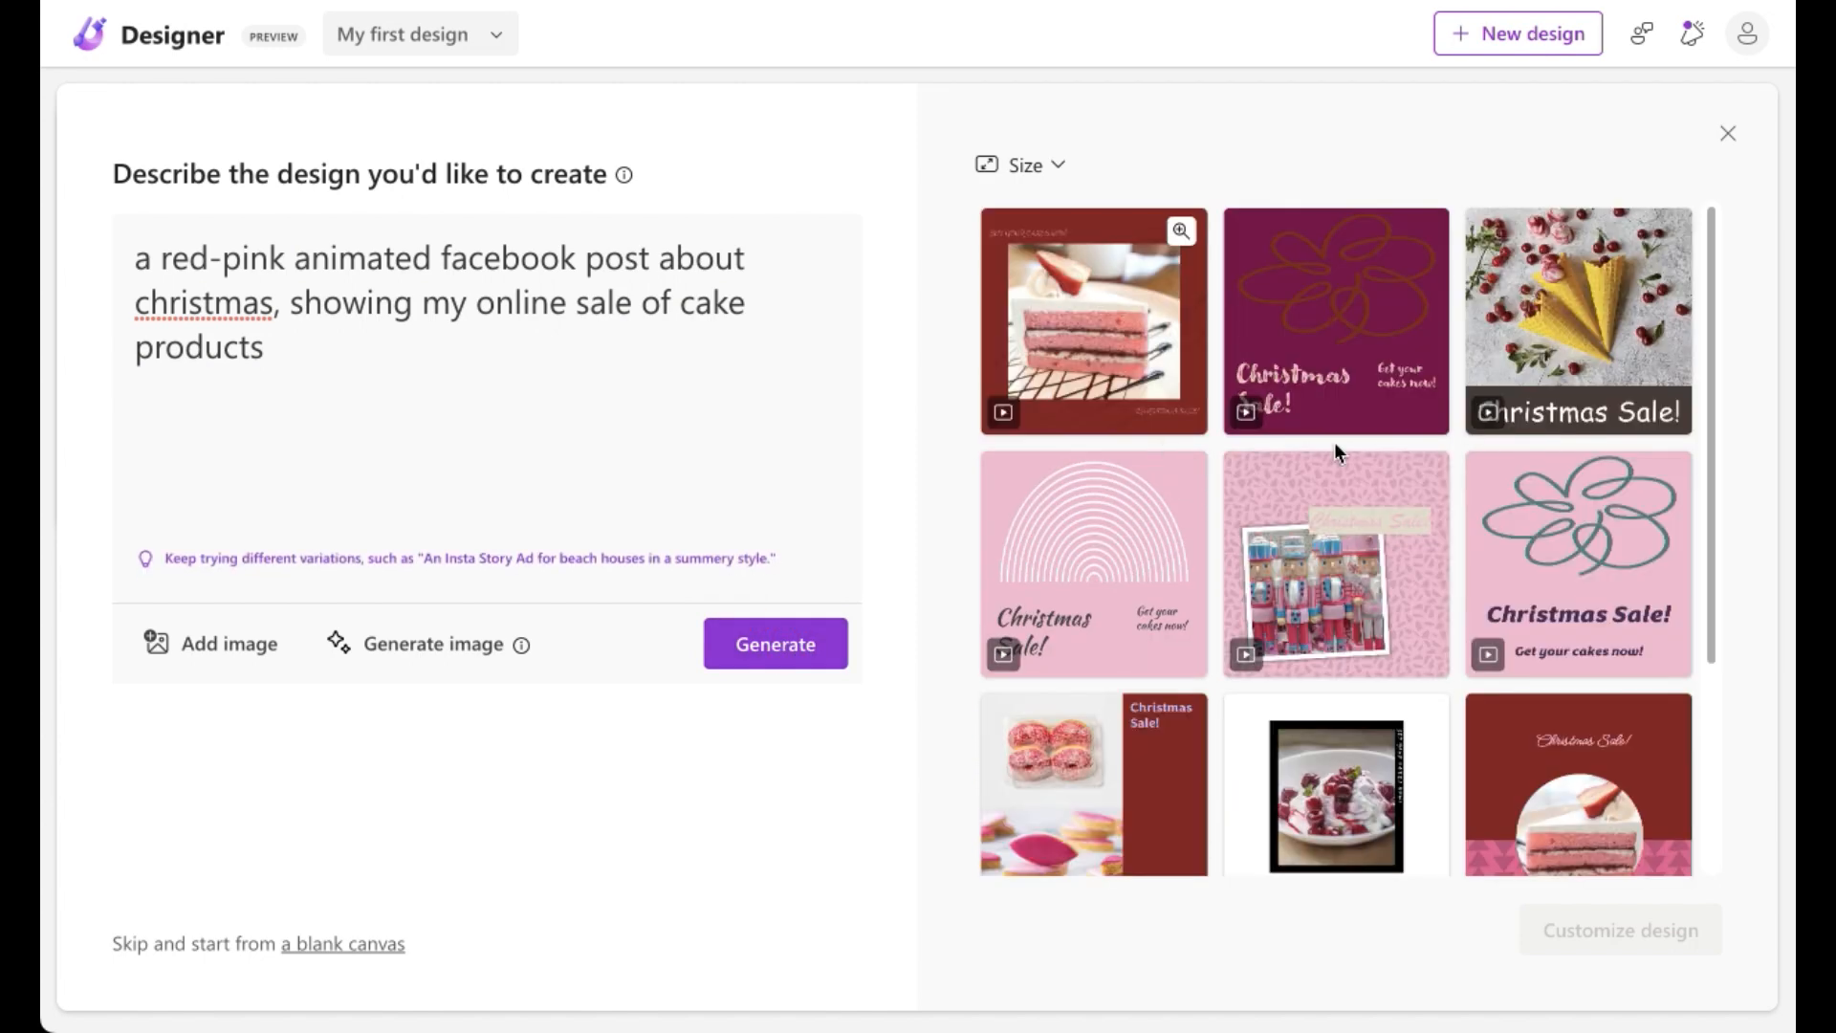
# Step: Browse through the regenerated animated design suggestions
pyautogui.moveTo(1713, 353); pyautogui.dragTo(1759, 264)
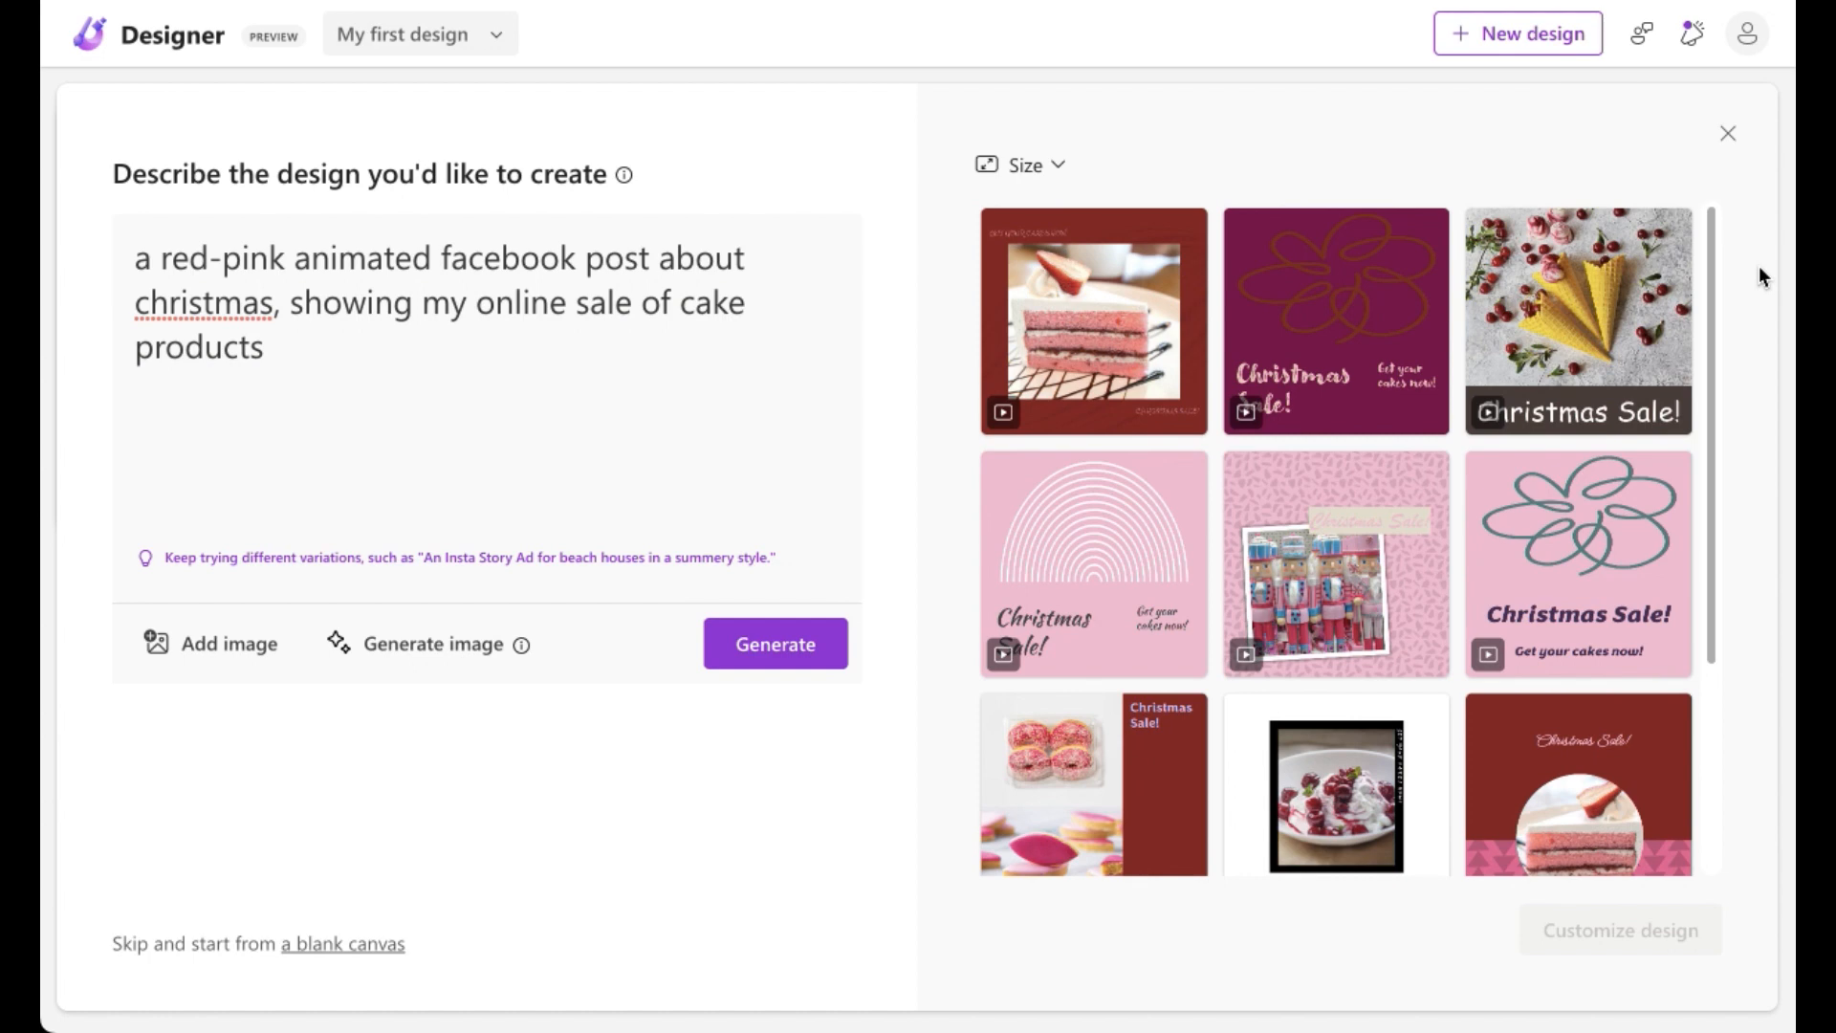
pyautogui.moveTo(1754, 369); pyautogui.dragTo(1753, 583)
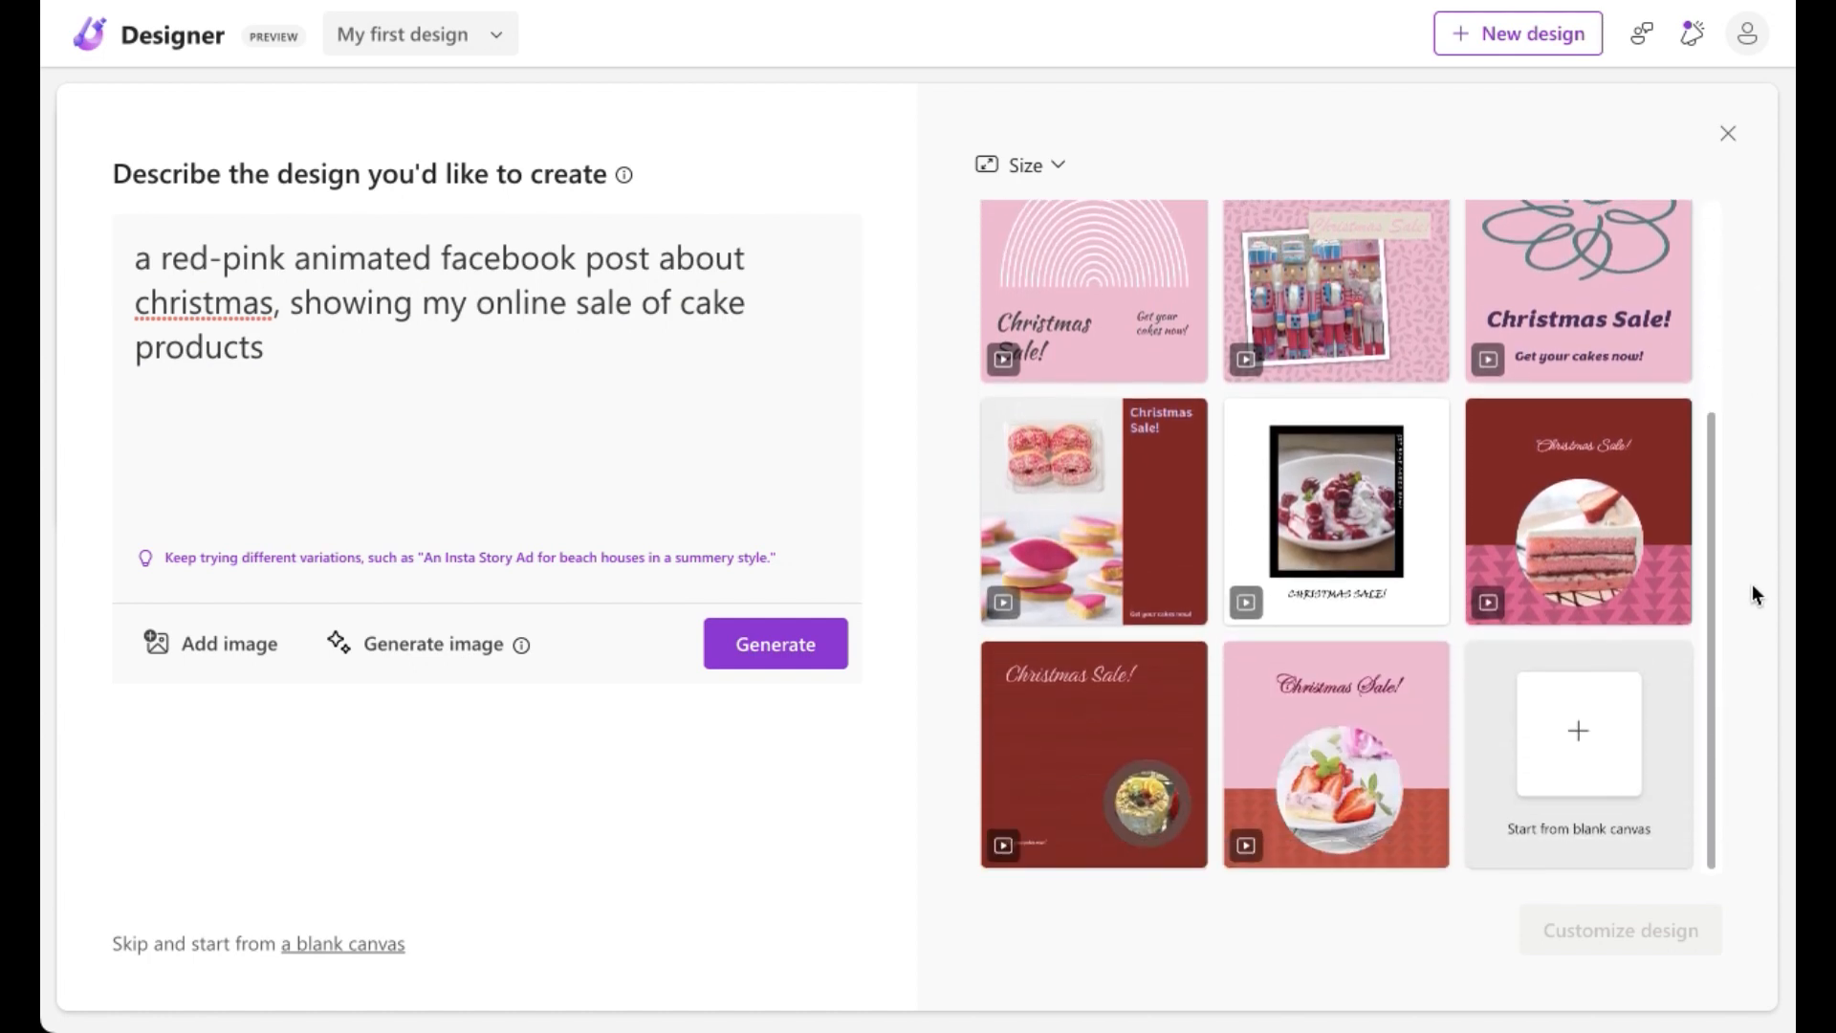
pyautogui.moveTo(1088, 498)
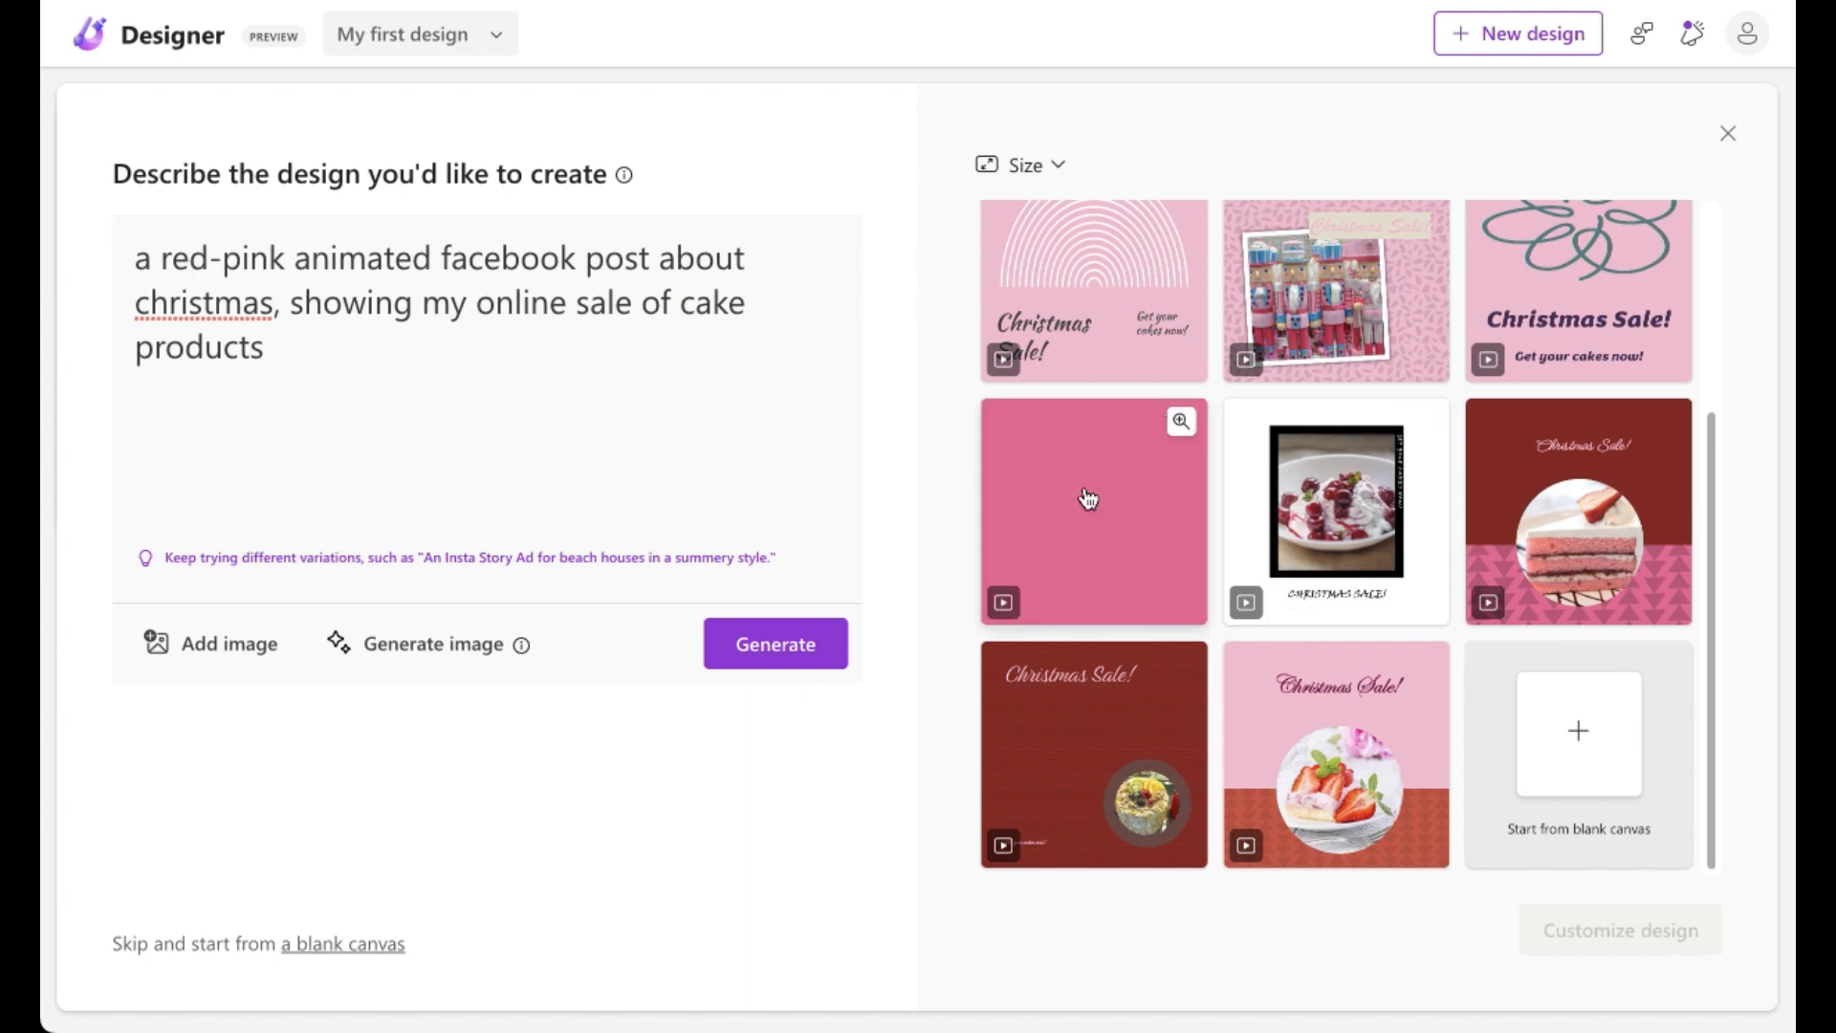
# Step: Open the design with donut and cookie photos and a dark red title panel for customization, then close the ideas pane
pyautogui.click(1087, 499)
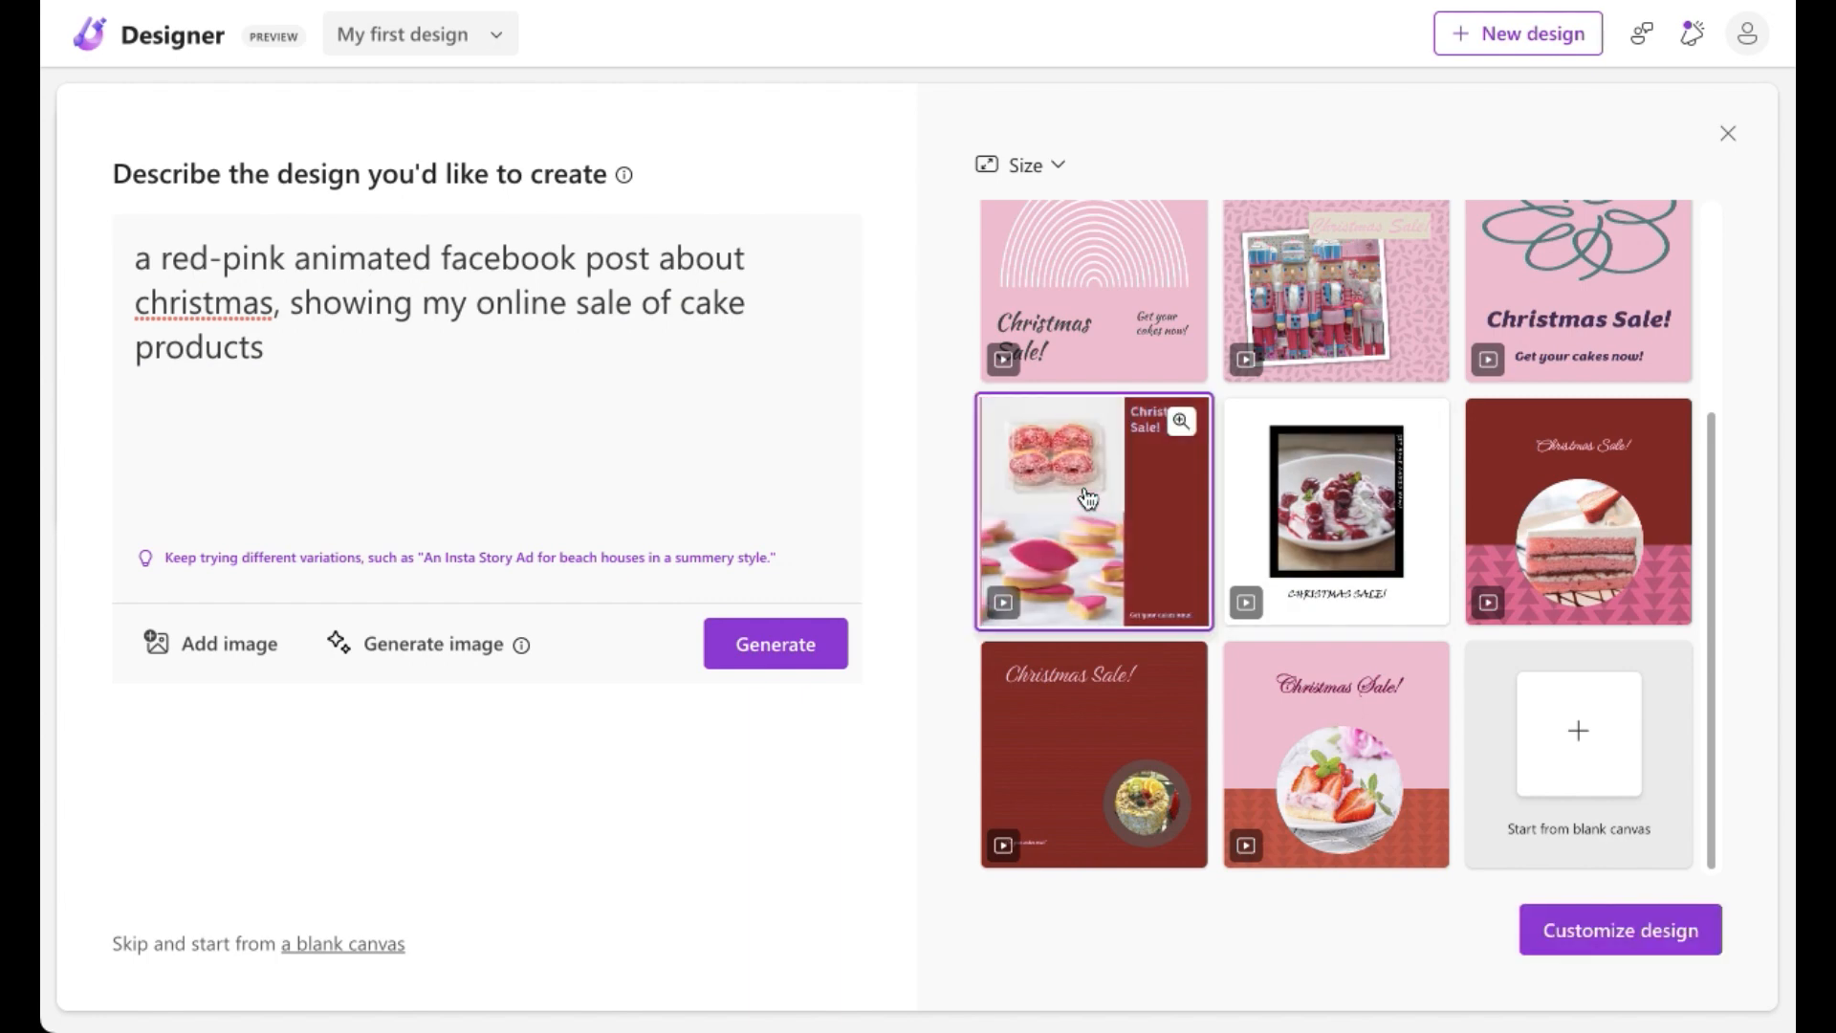
pyautogui.click(1621, 930)
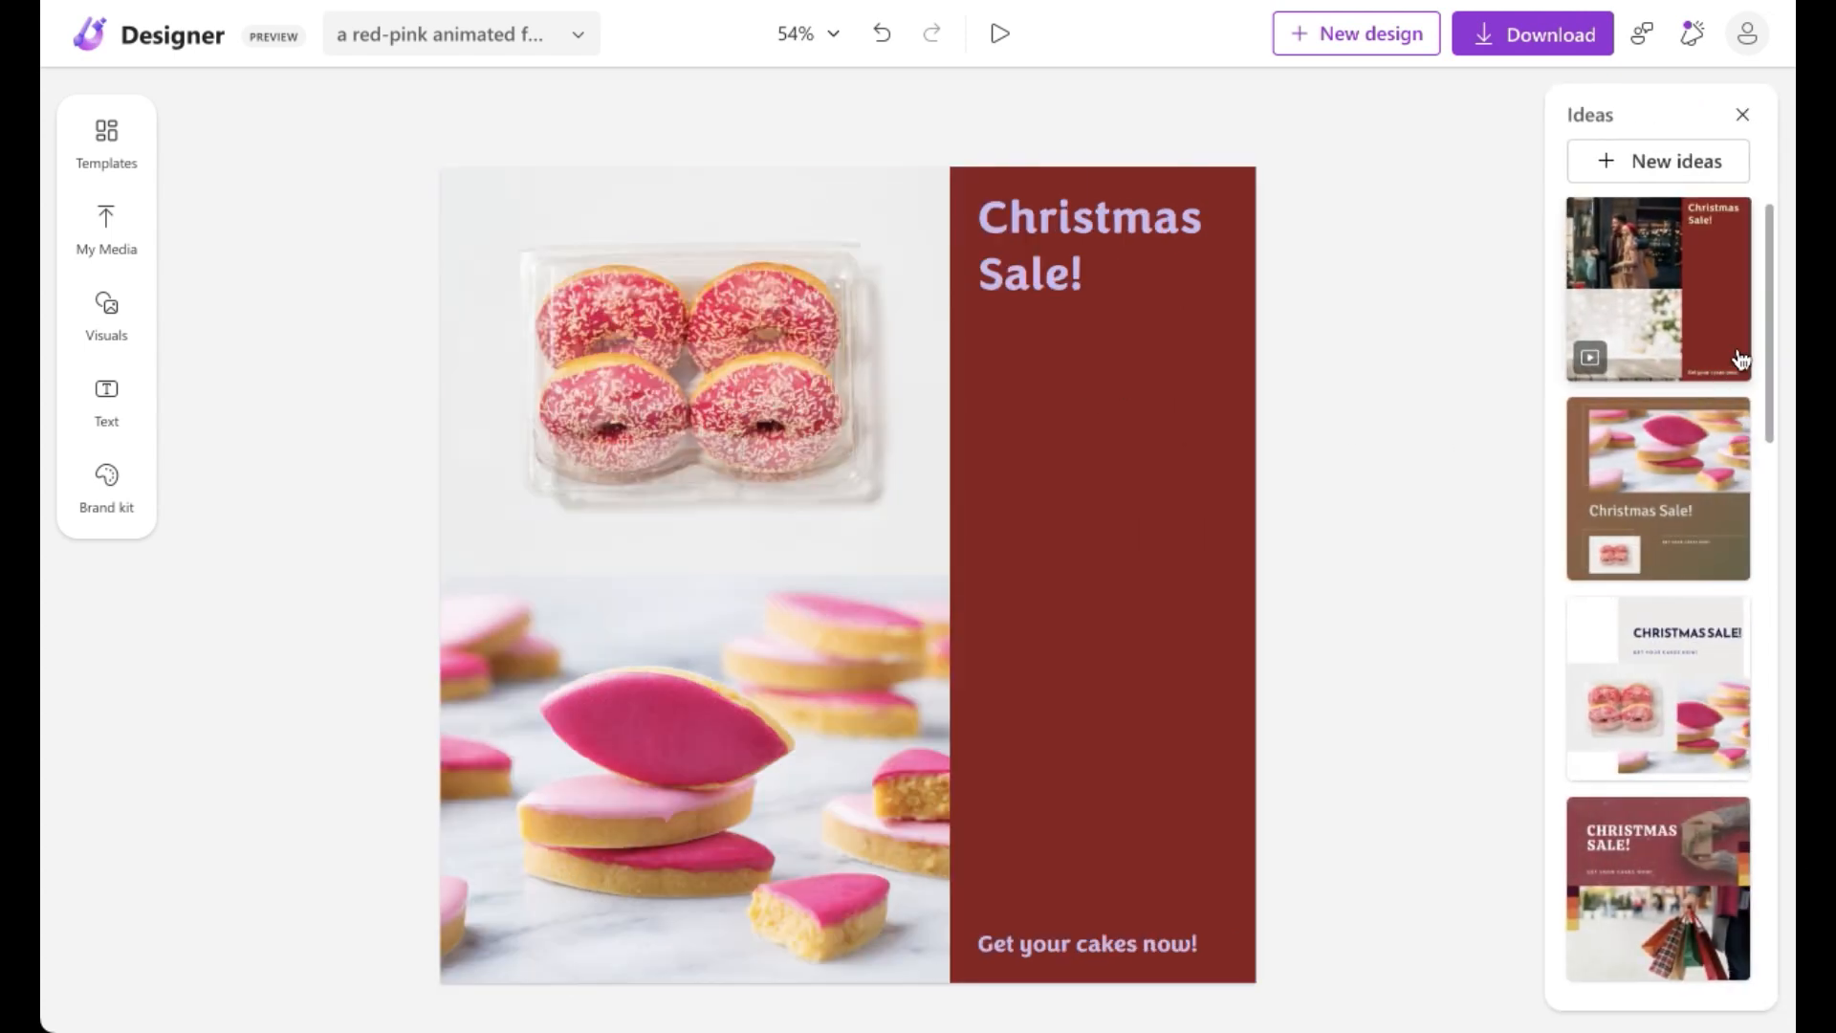
pyautogui.moveTo(1775, 296); pyautogui.dragTo(1759, 849)
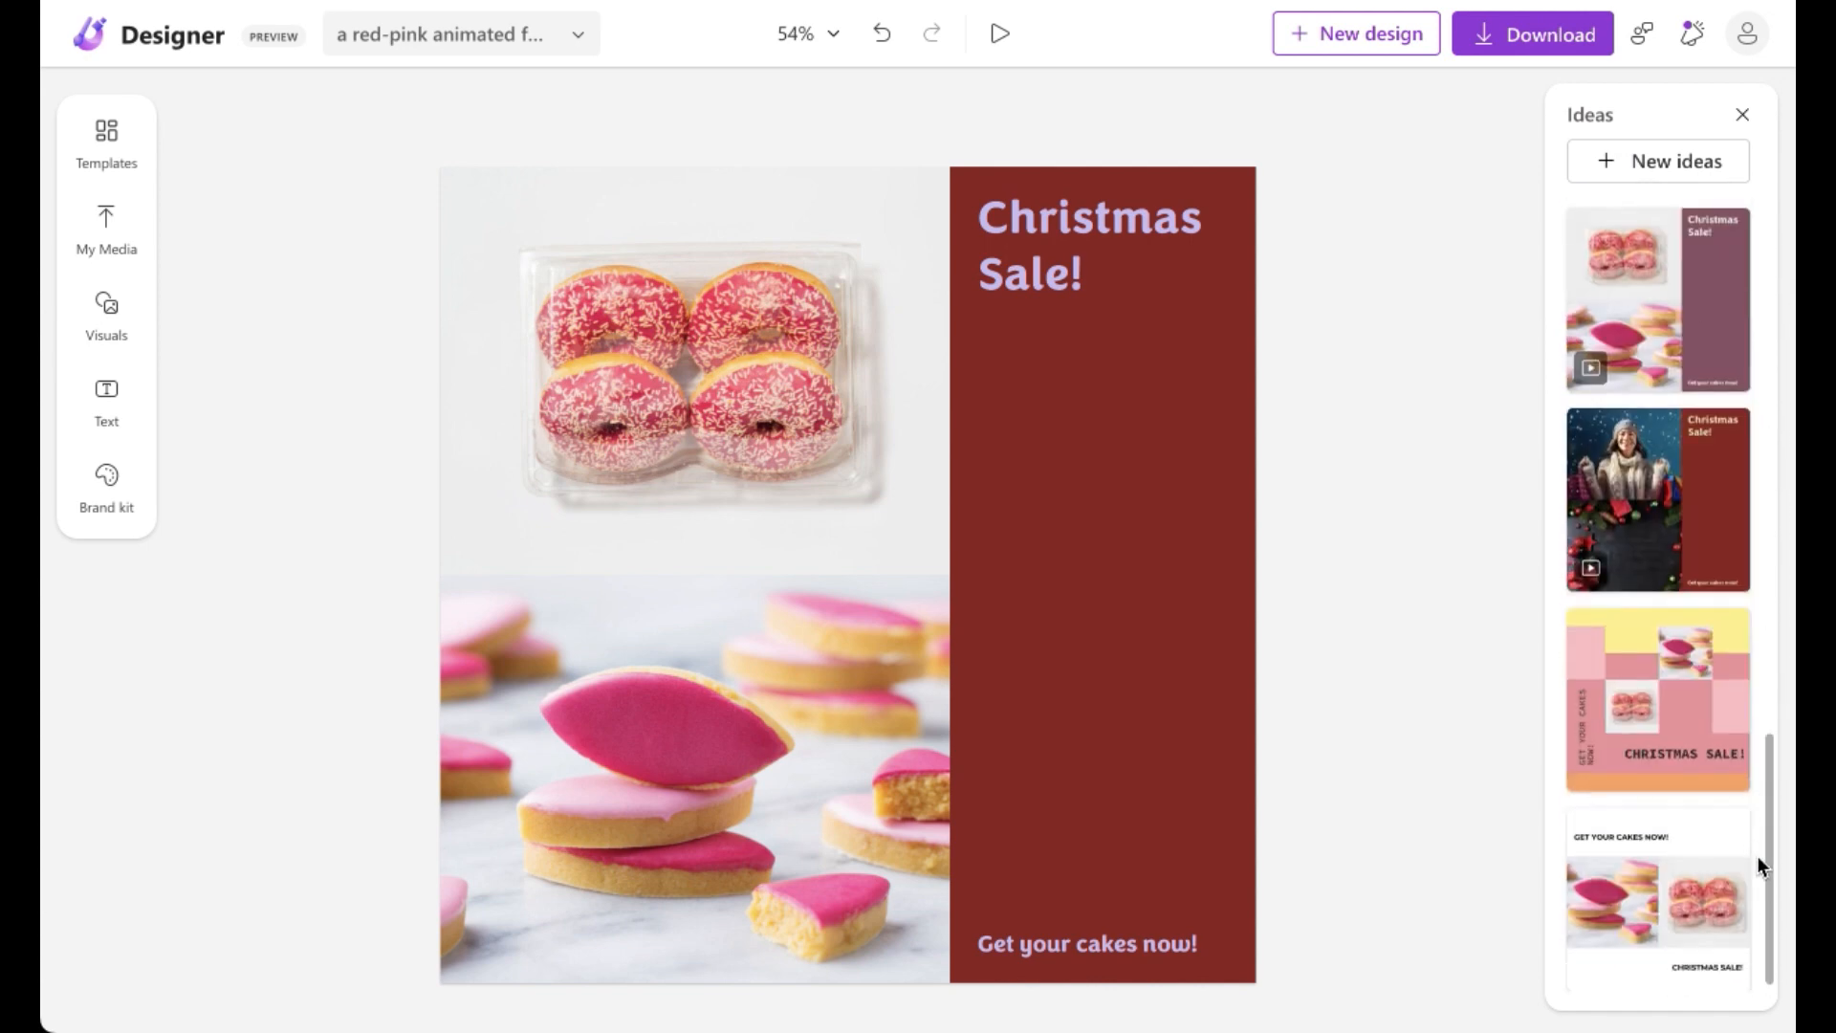
pyautogui.click(1742, 114)
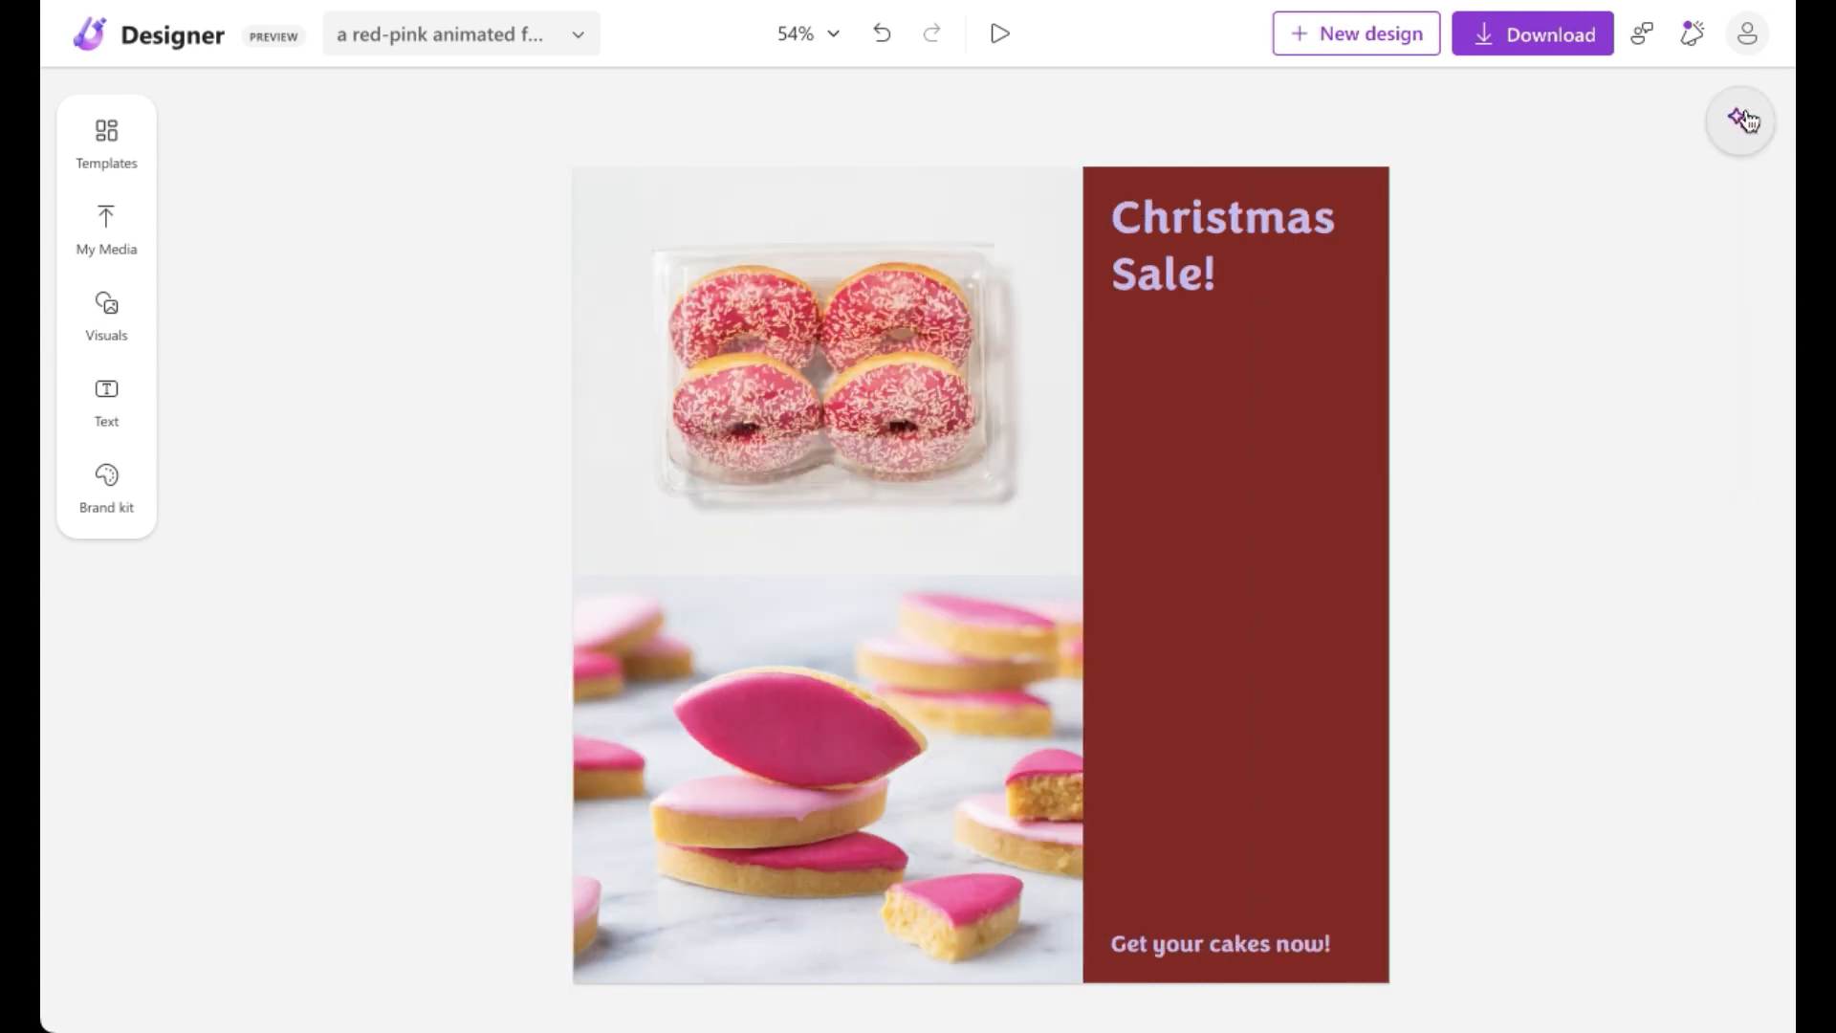
# Step: Recolor the dark red side panel to a pink-red suggested color
pyautogui.click(1139, 456)
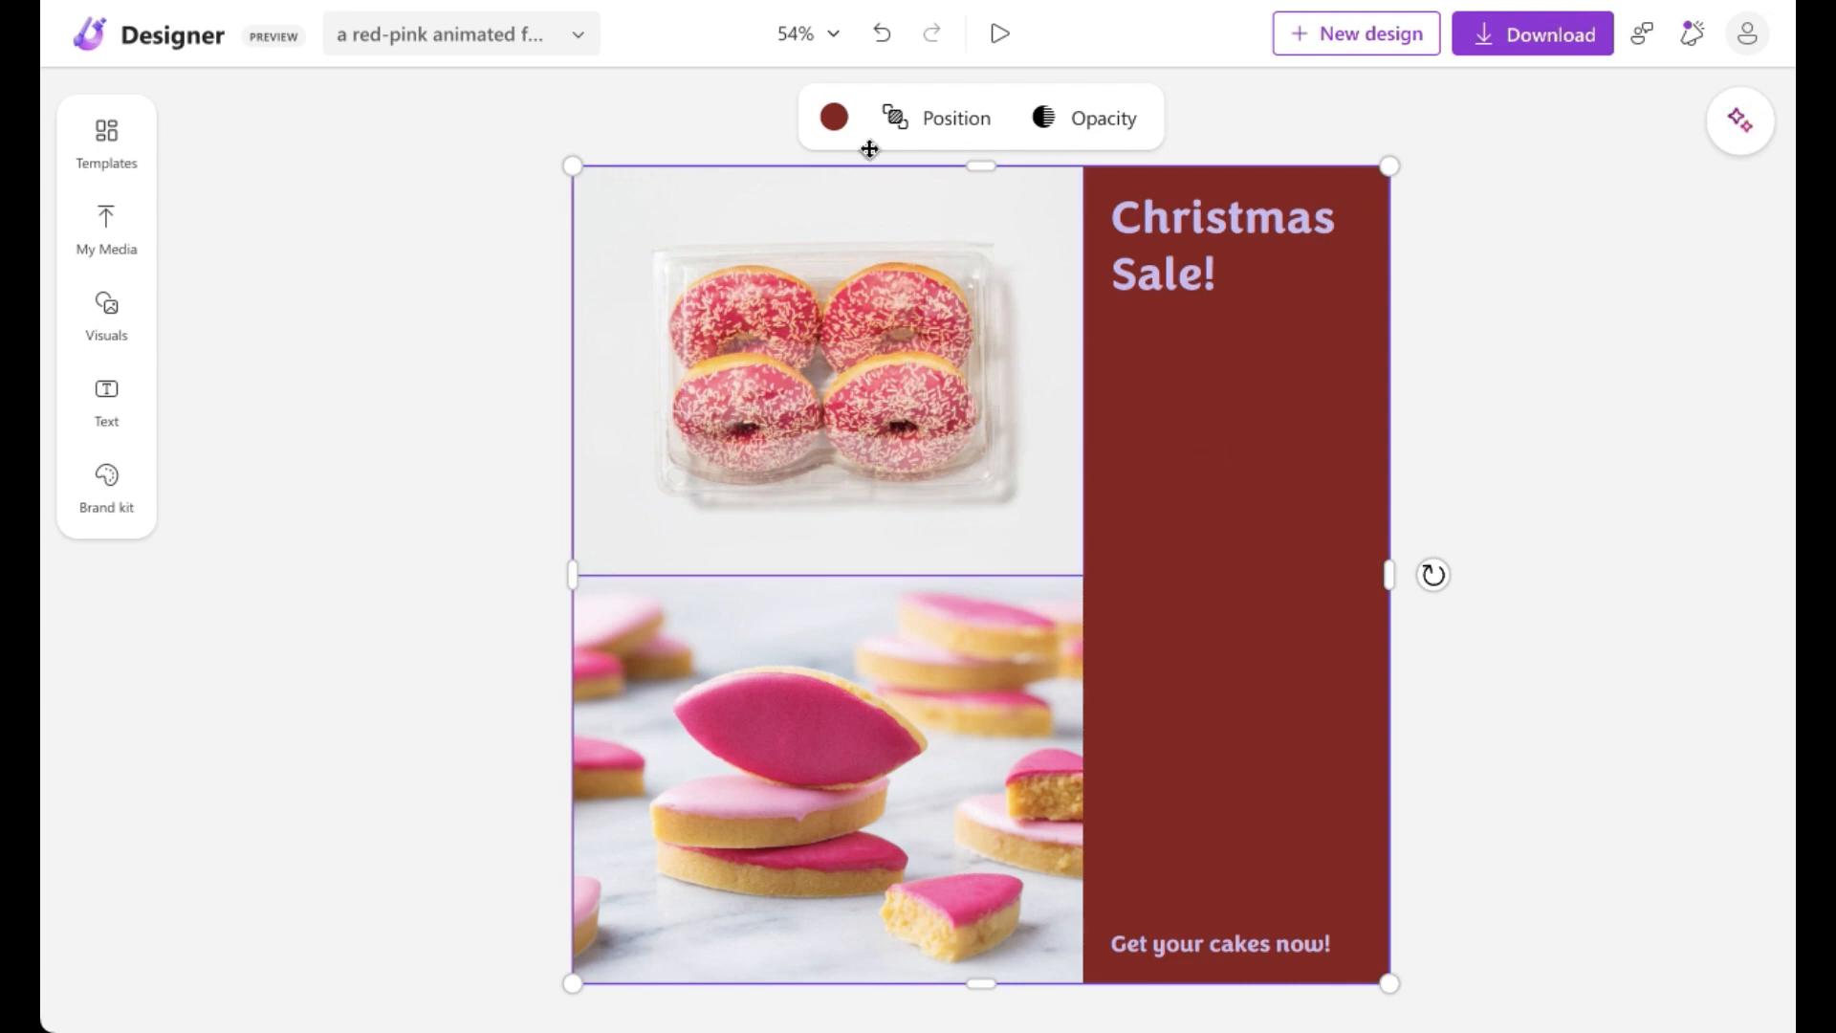
pyautogui.click(850, 128)
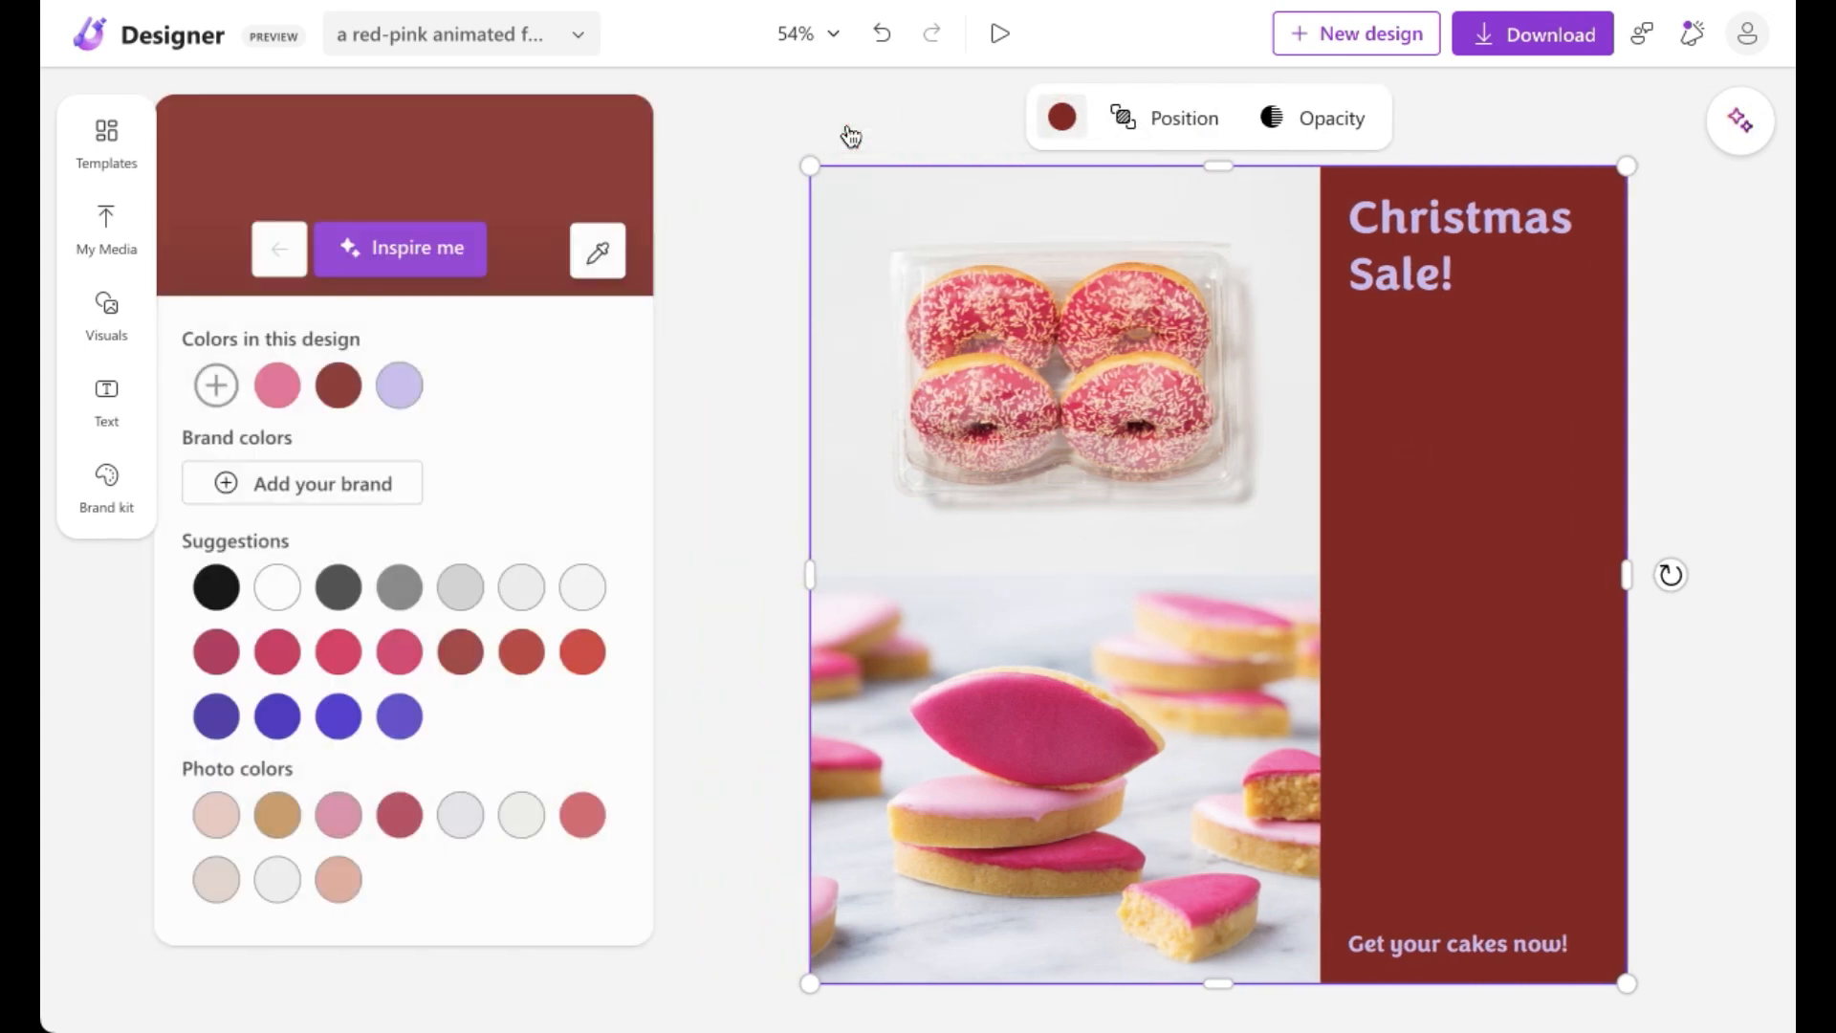
pyautogui.click(413, 654)
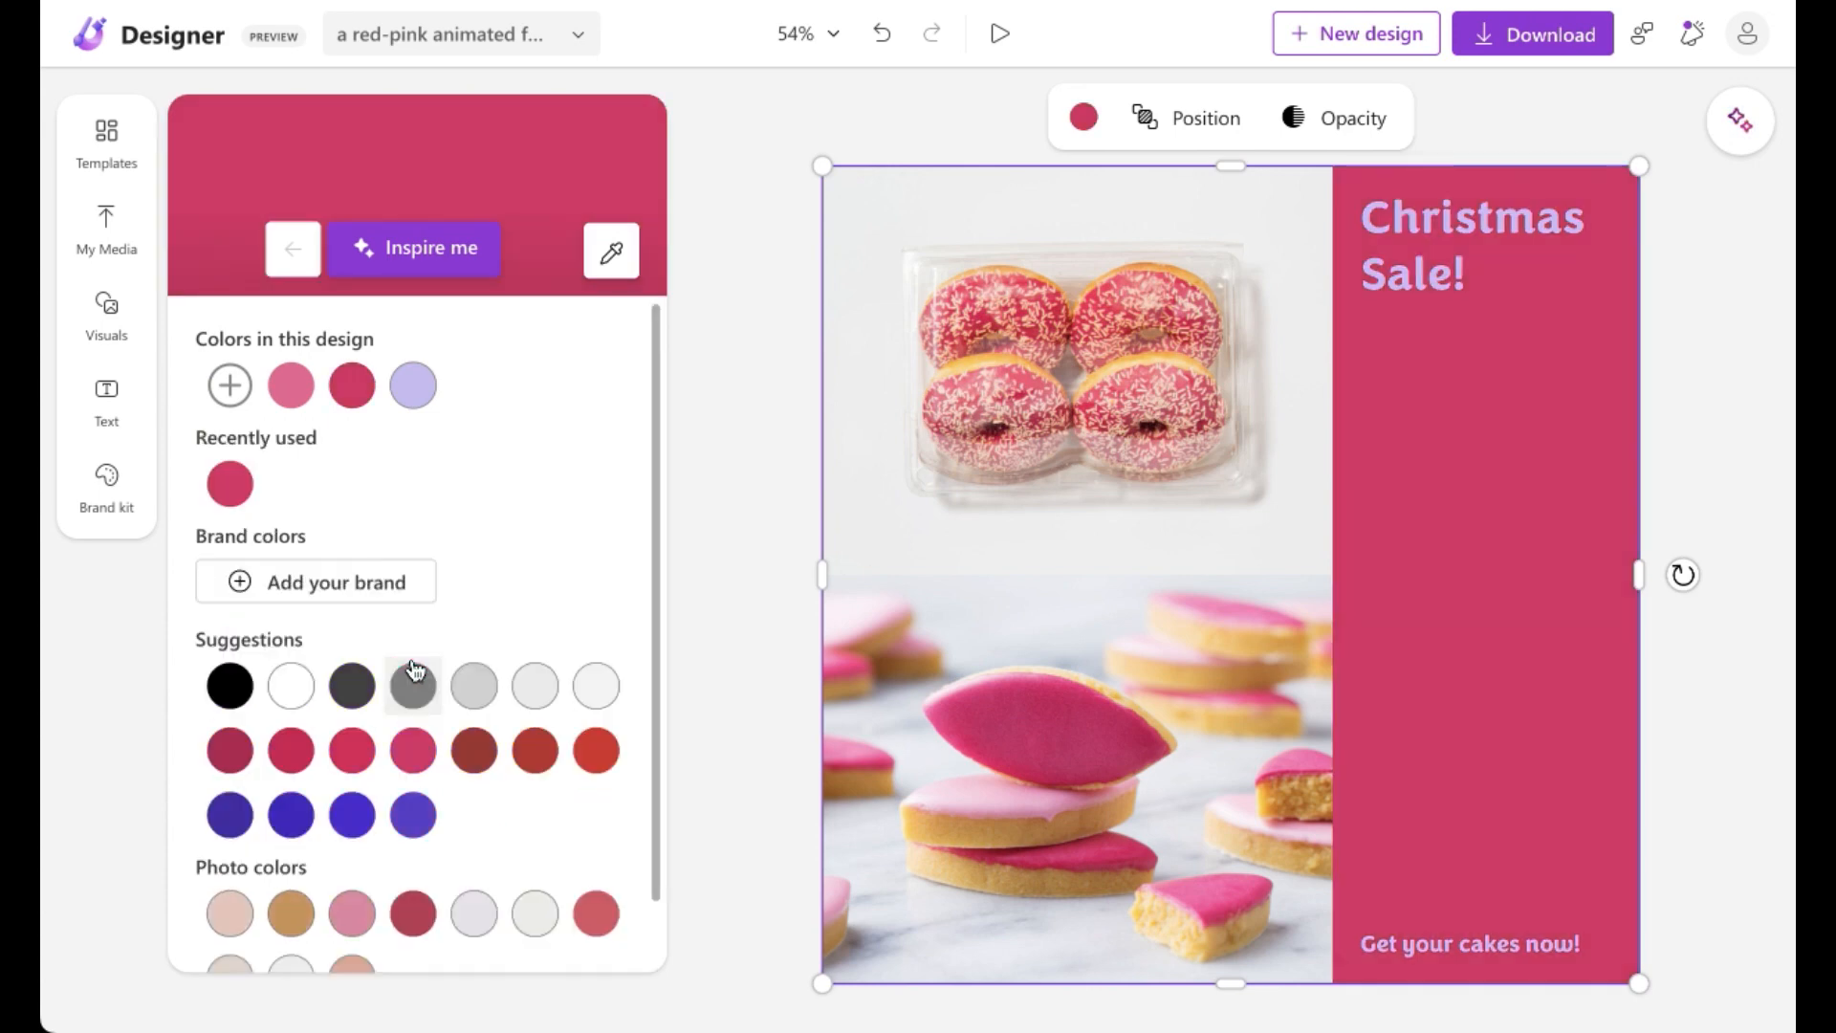
# Step: Set the "Christmas Sale!" title's text color to white
pyautogui.click(1410, 258)
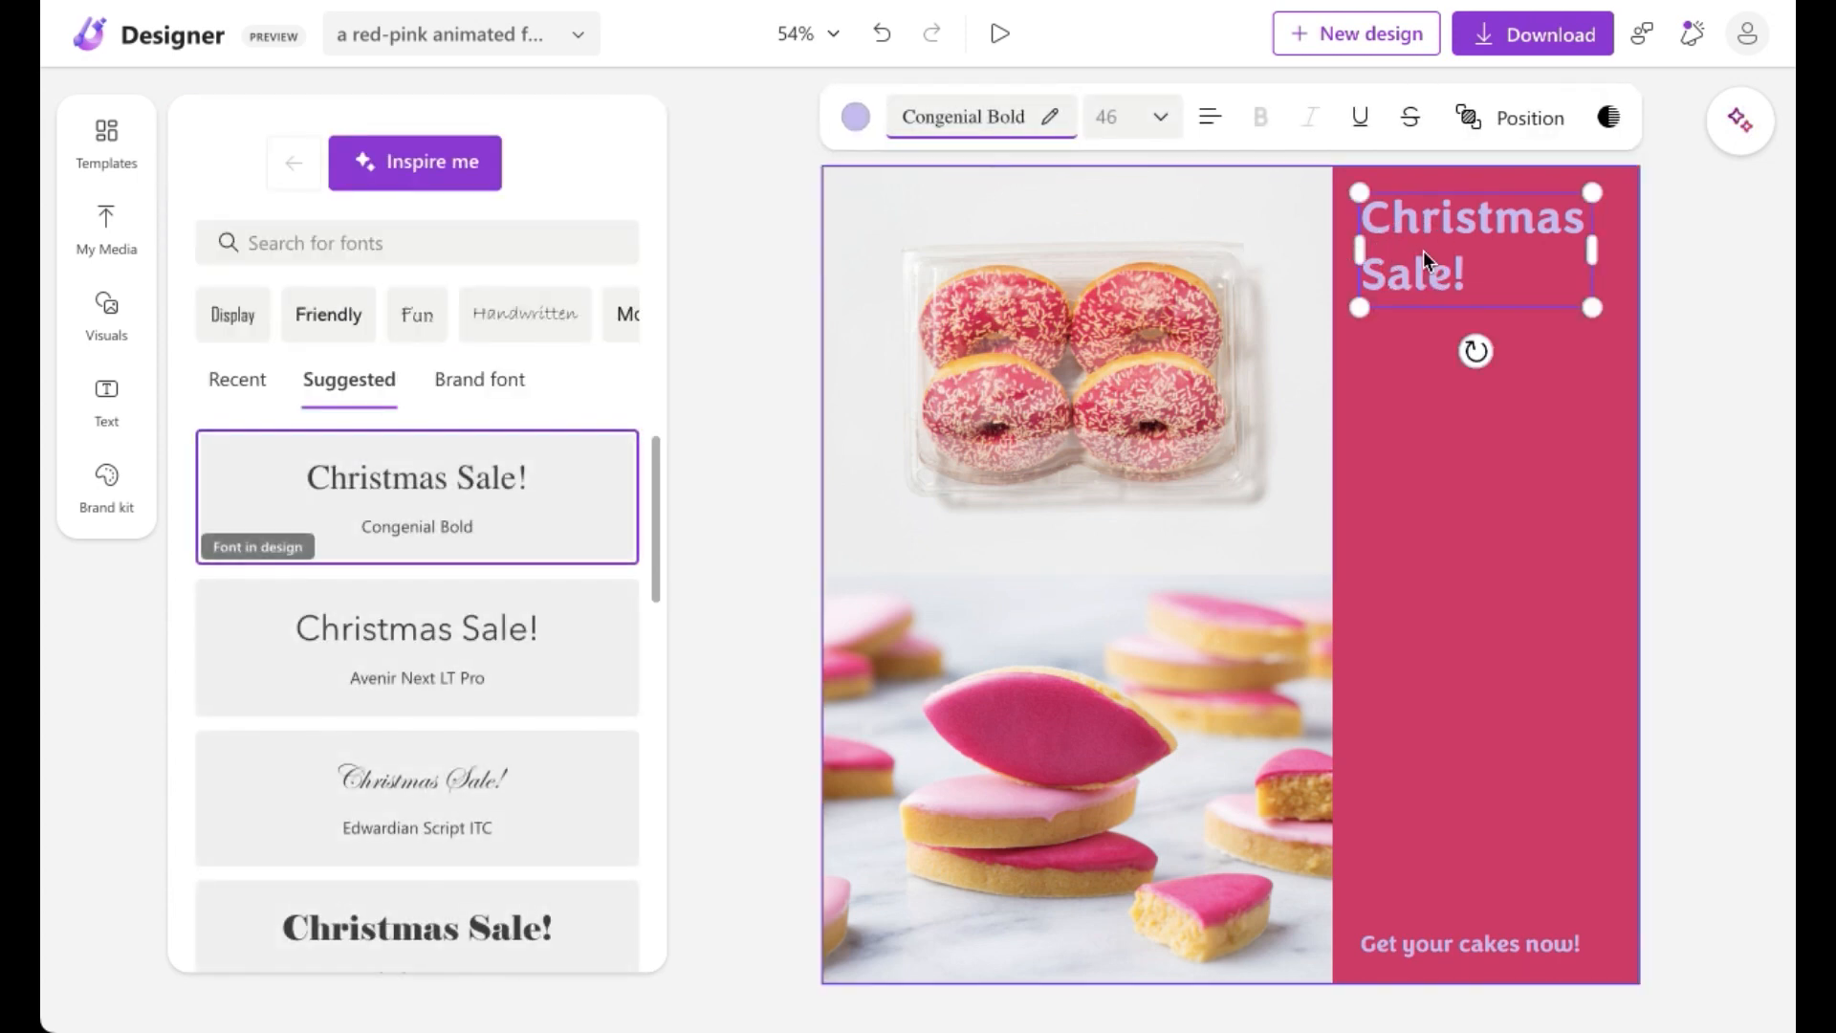
pyautogui.click(858, 120)
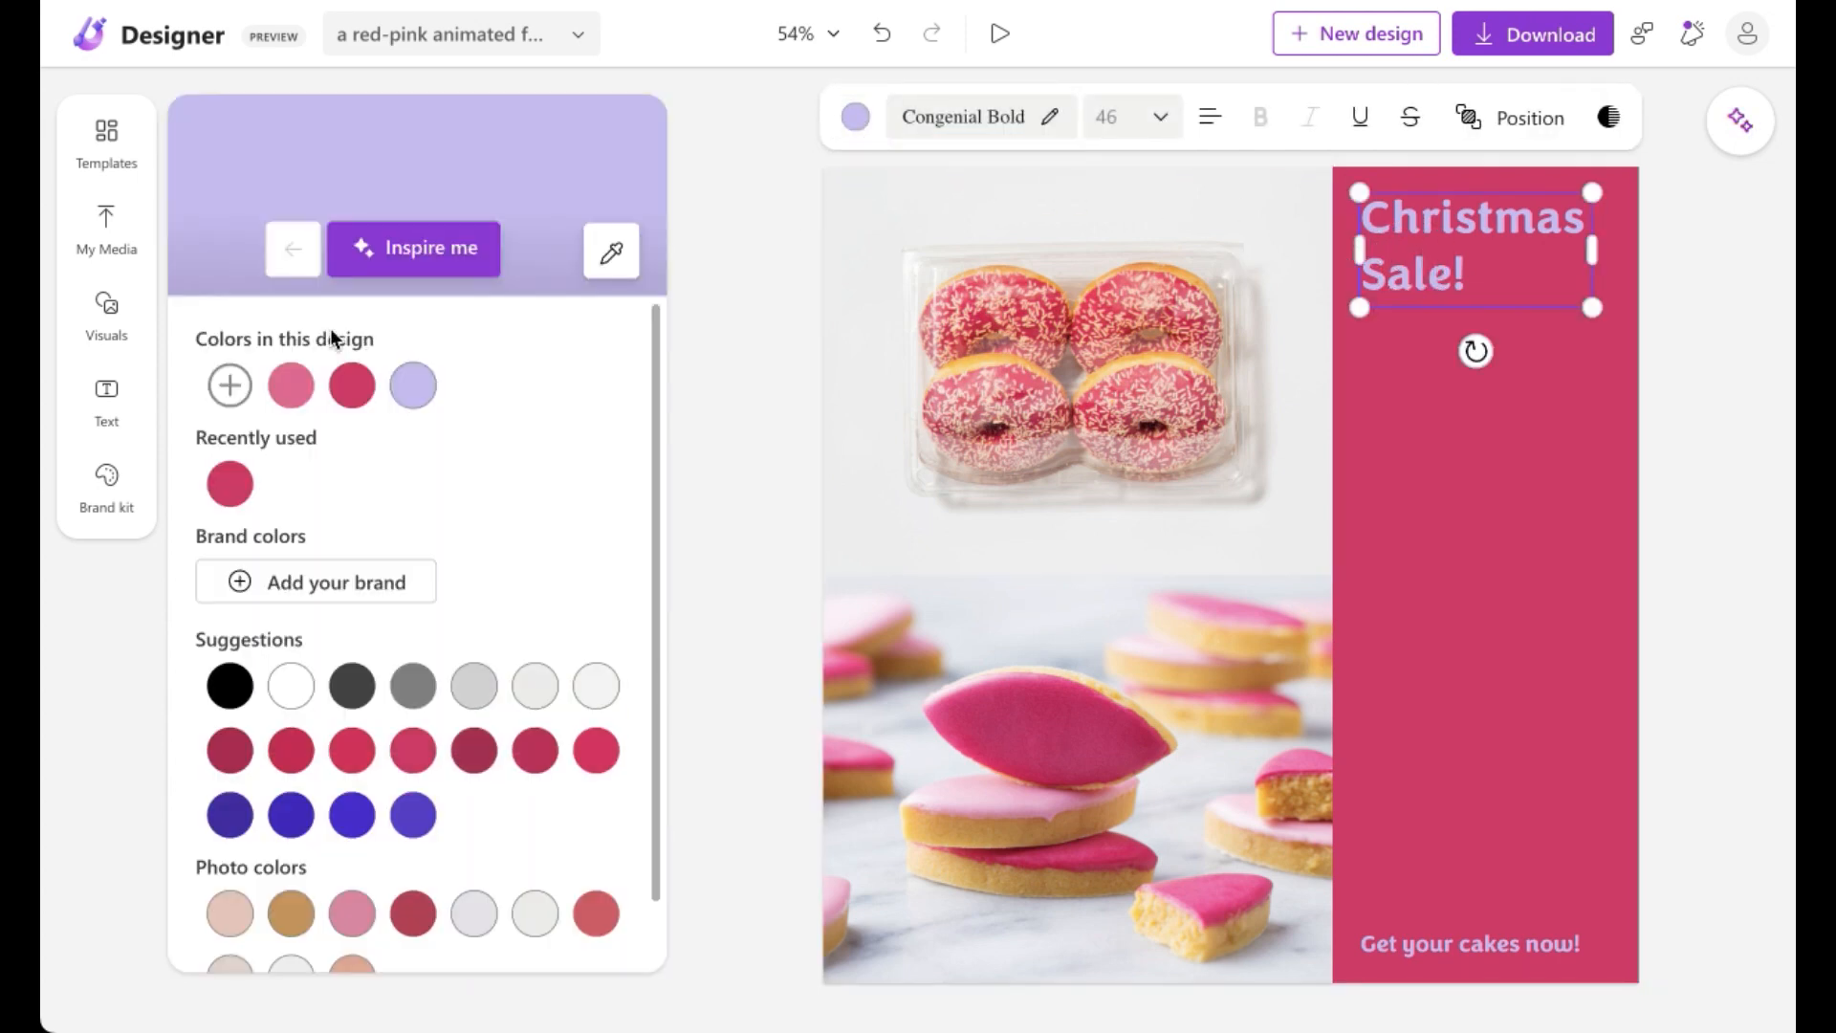
pyautogui.click(290, 685)
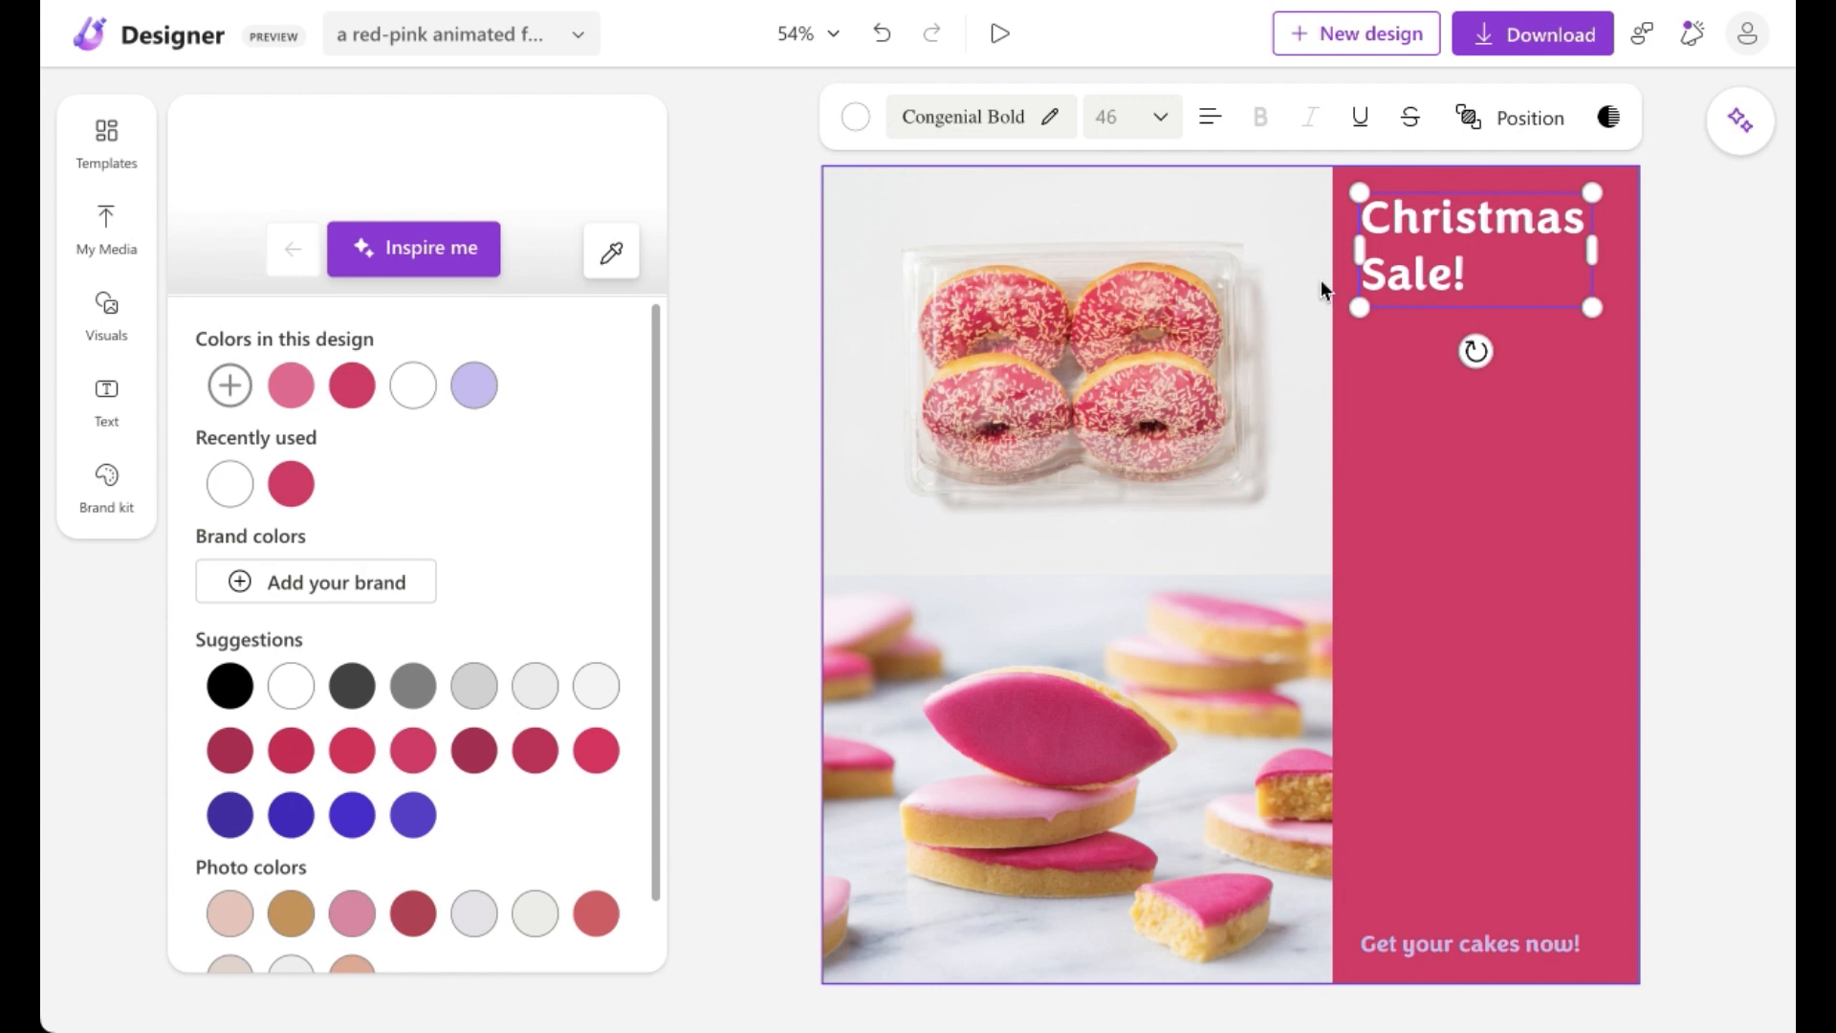
# Step: Cycle the title's text alignment through its left, right and justified options, ending on justified
pyautogui.click(1211, 117)
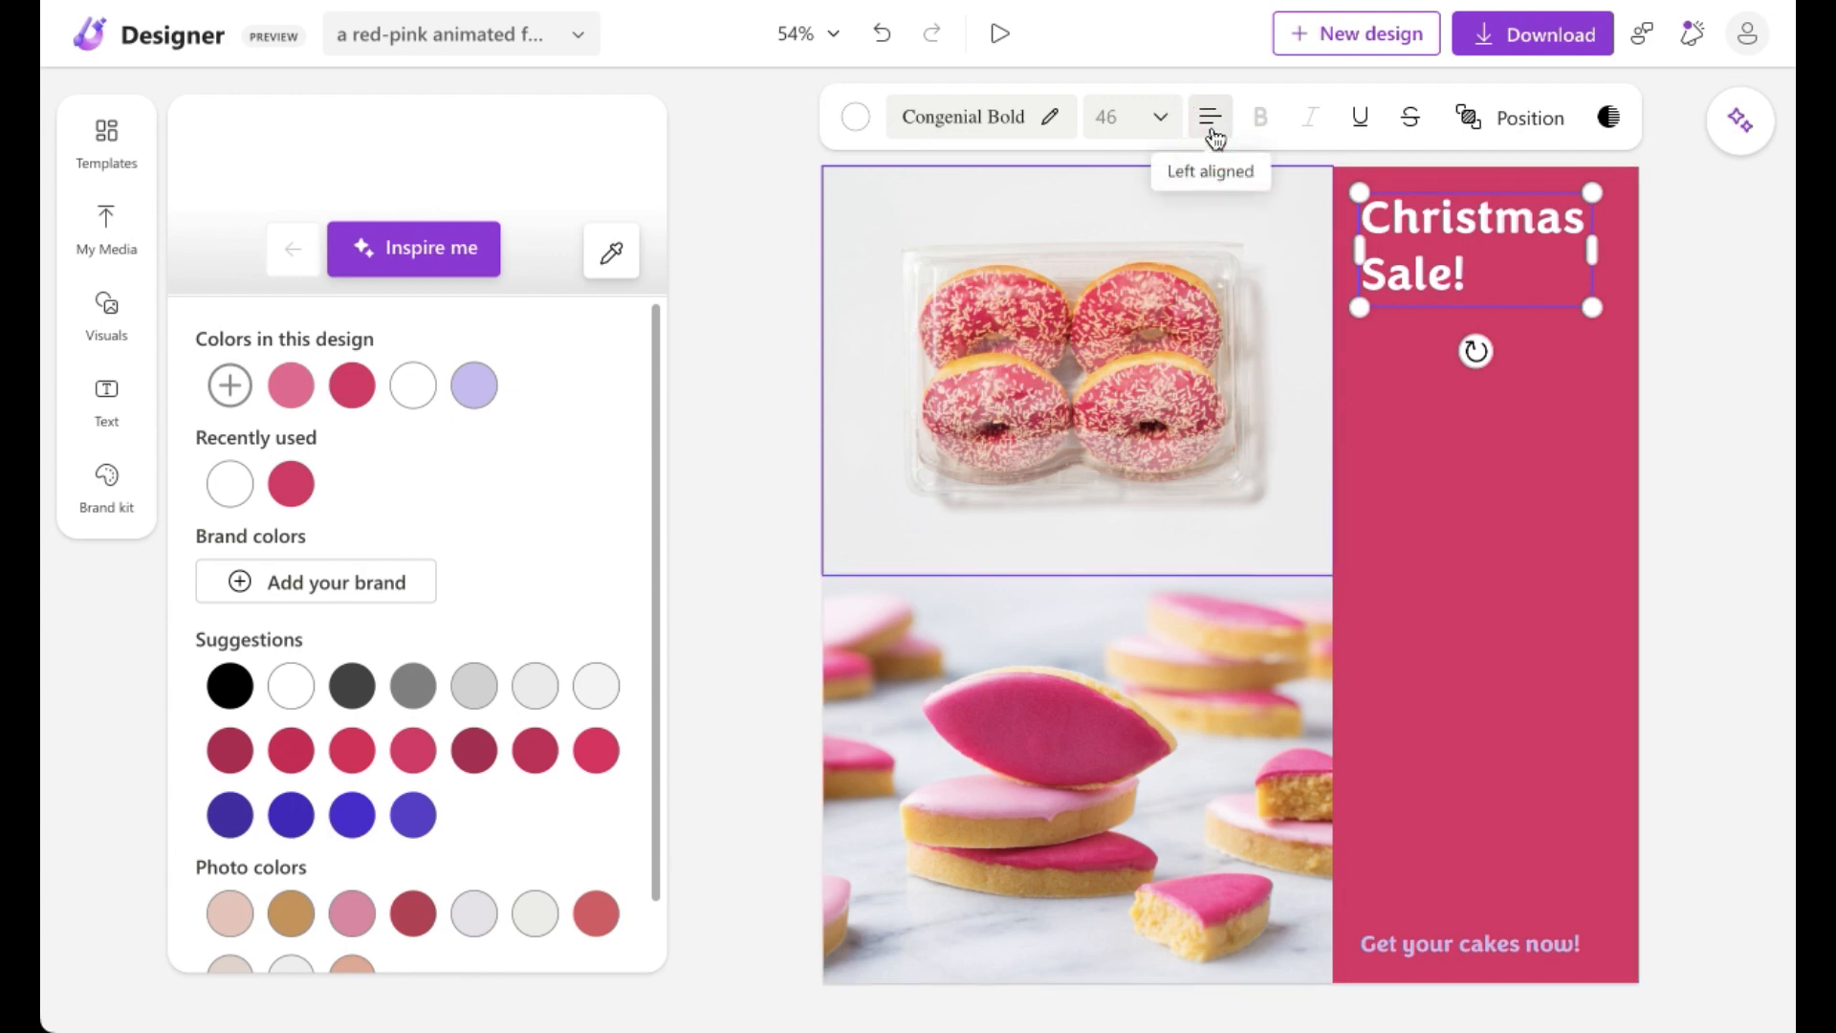
pyautogui.click(1211, 117)
pyautogui.click(1211, 117)
pyautogui.click(1211, 117)
pyautogui.click(1213, 132)
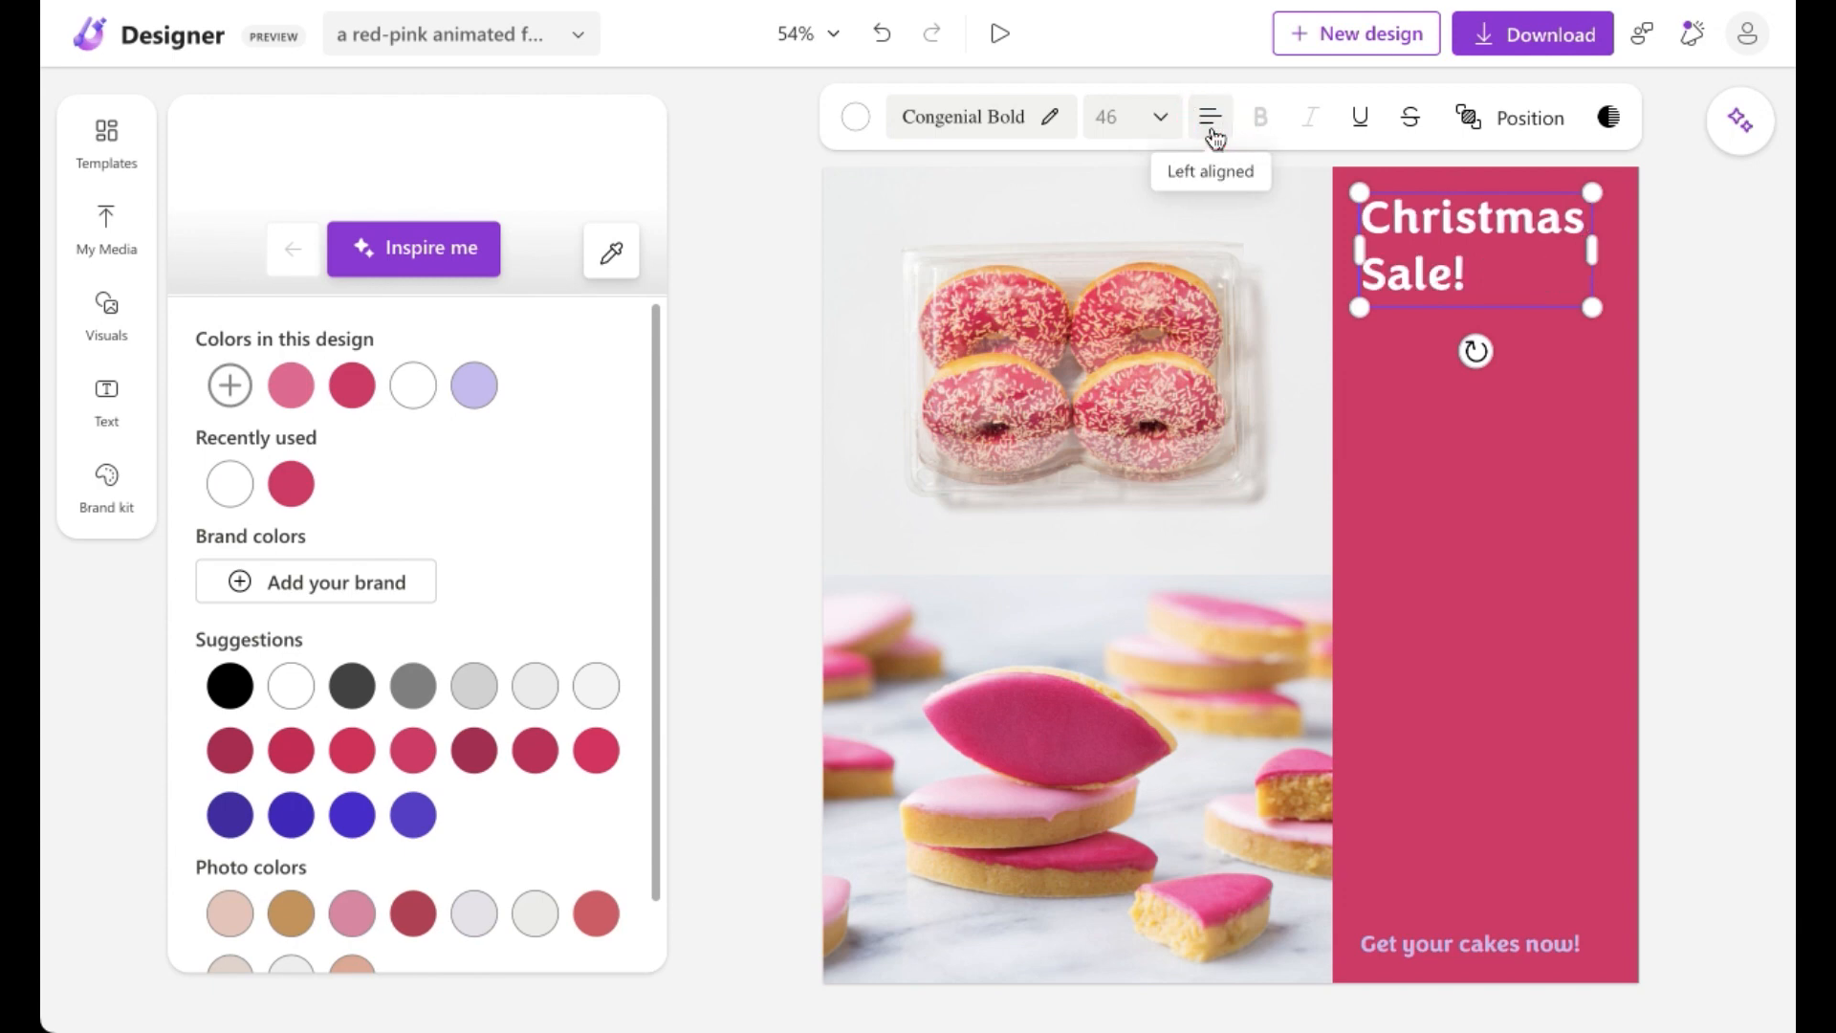
pyautogui.click(1213, 132)
pyautogui.click(1212, 132)
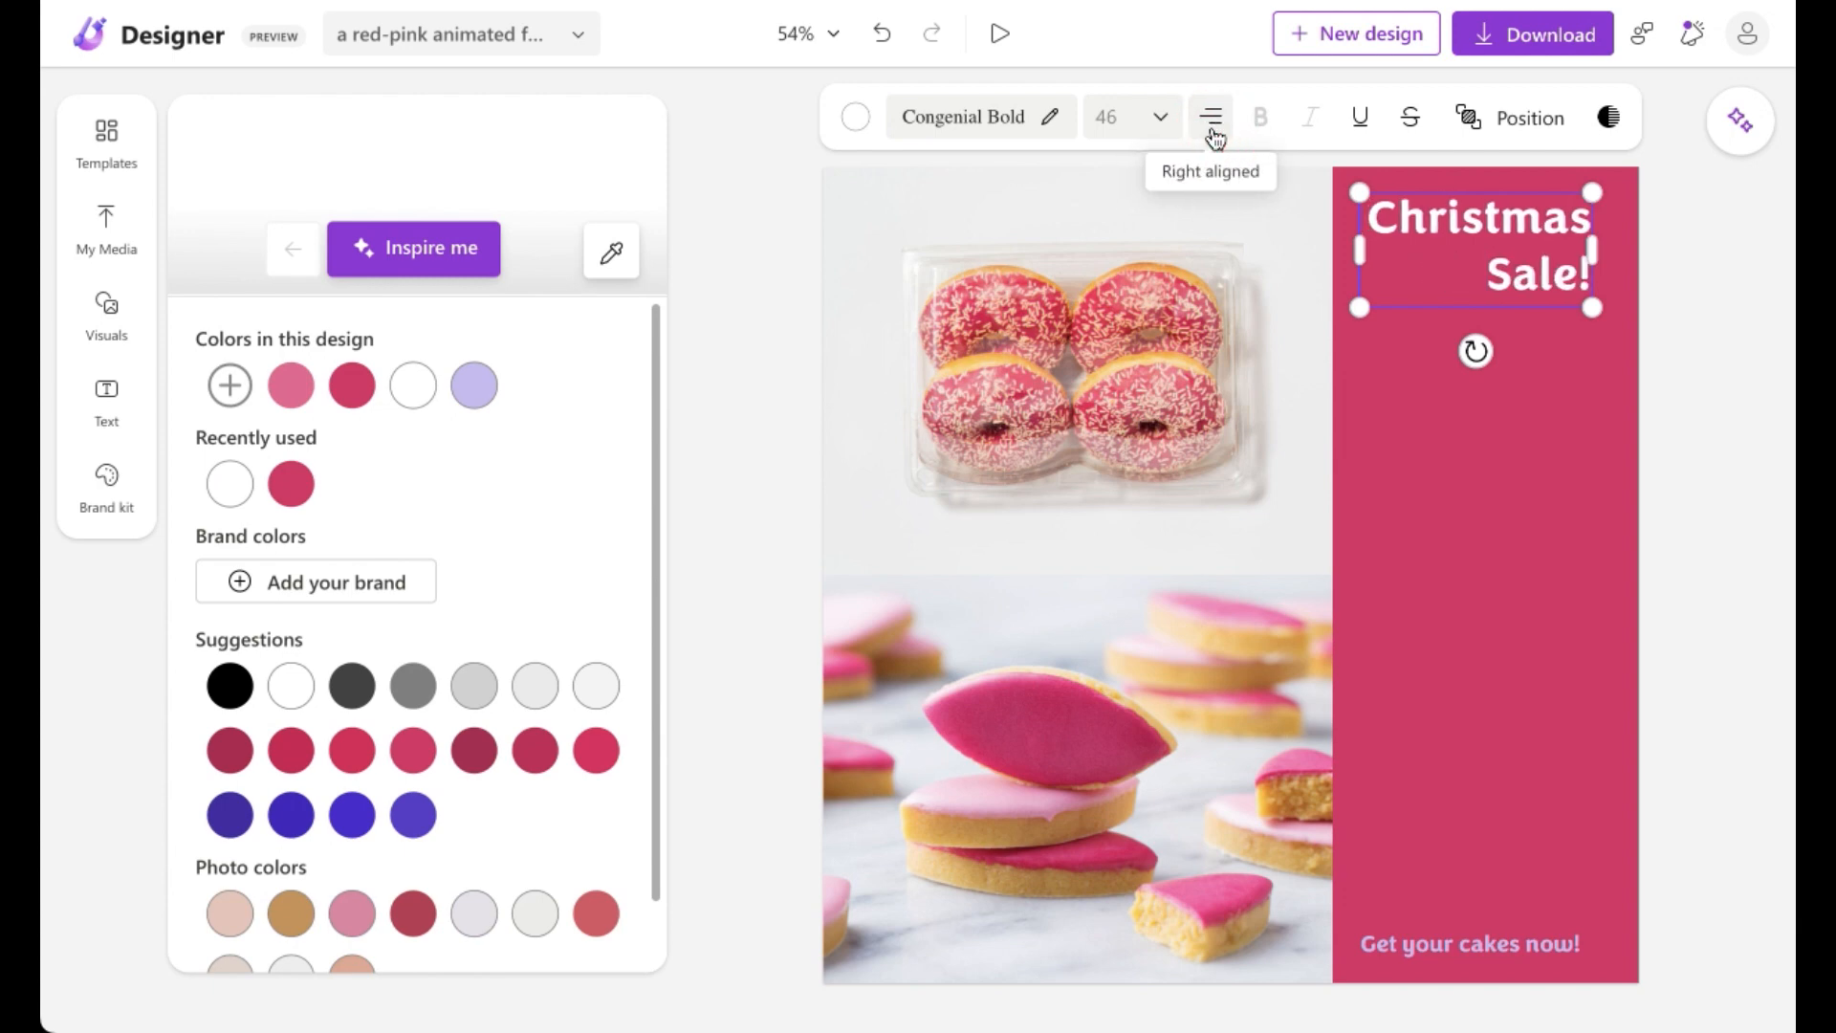
pyautogui.click(1213, 132)
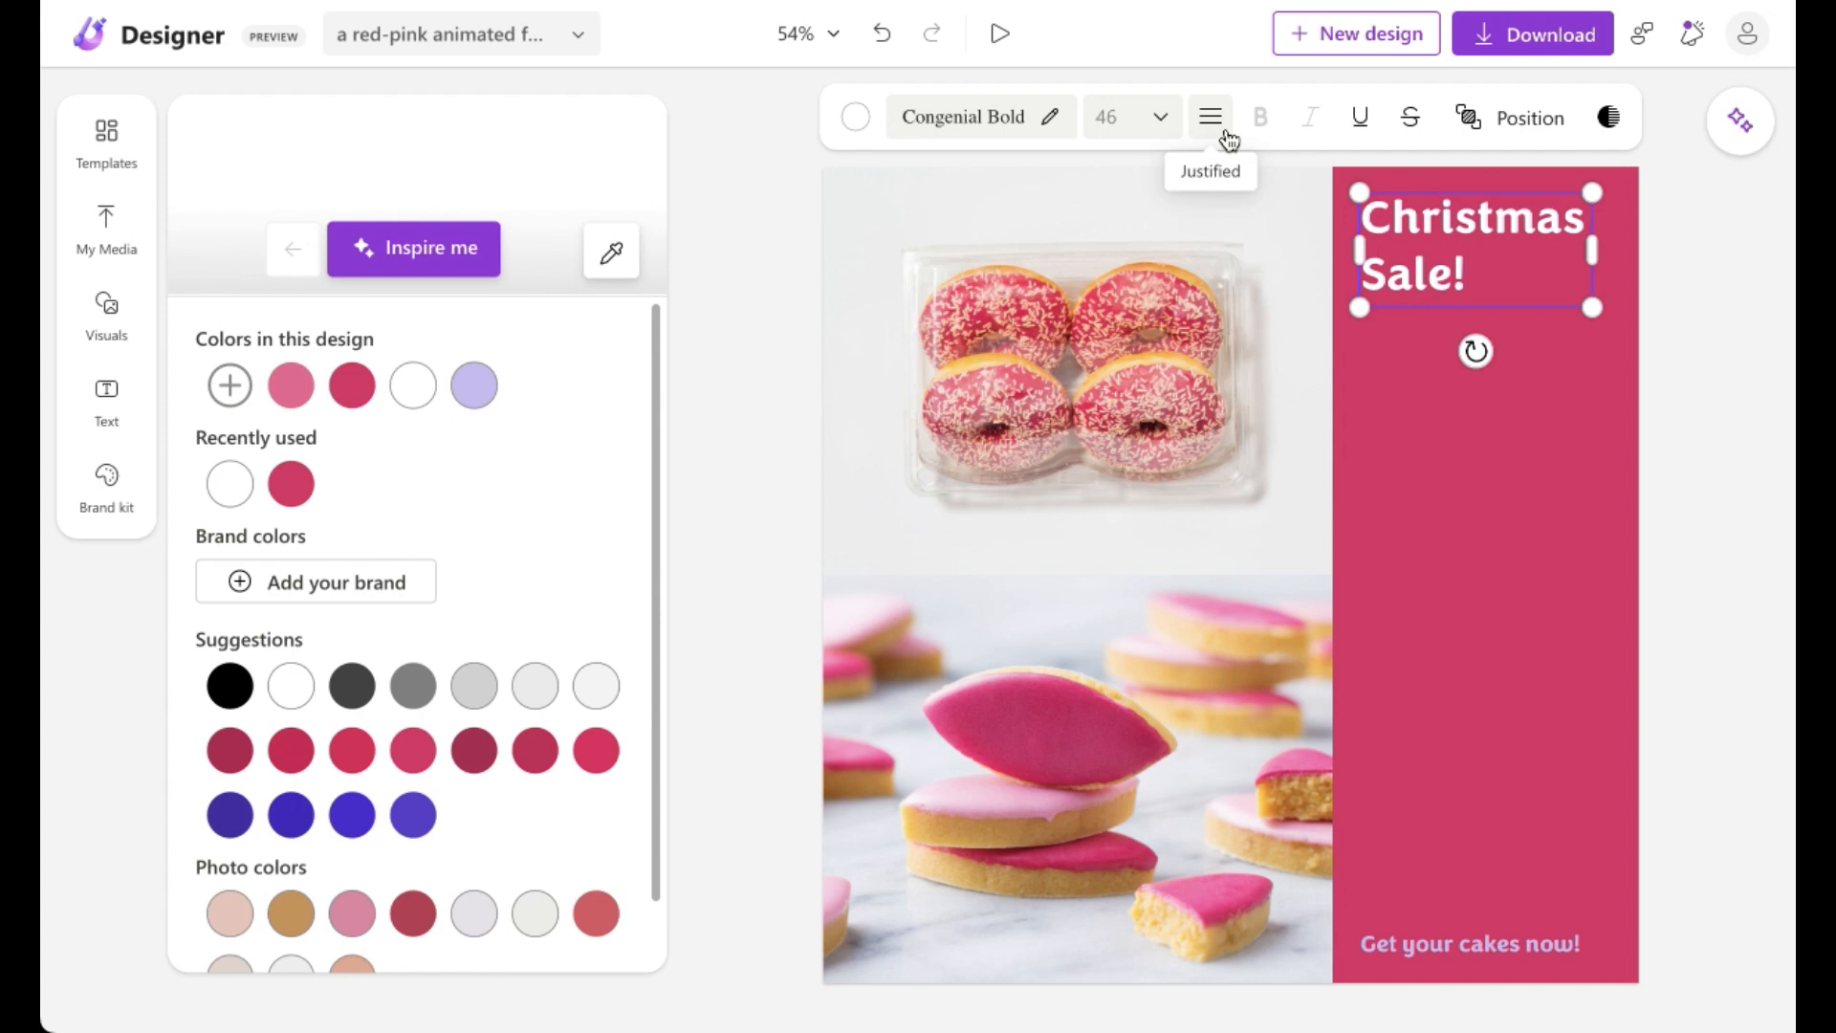
pyautogui.click(1226, 138)
pyautogui.click(1219, 135)
pyautogui.click(1218, 138)
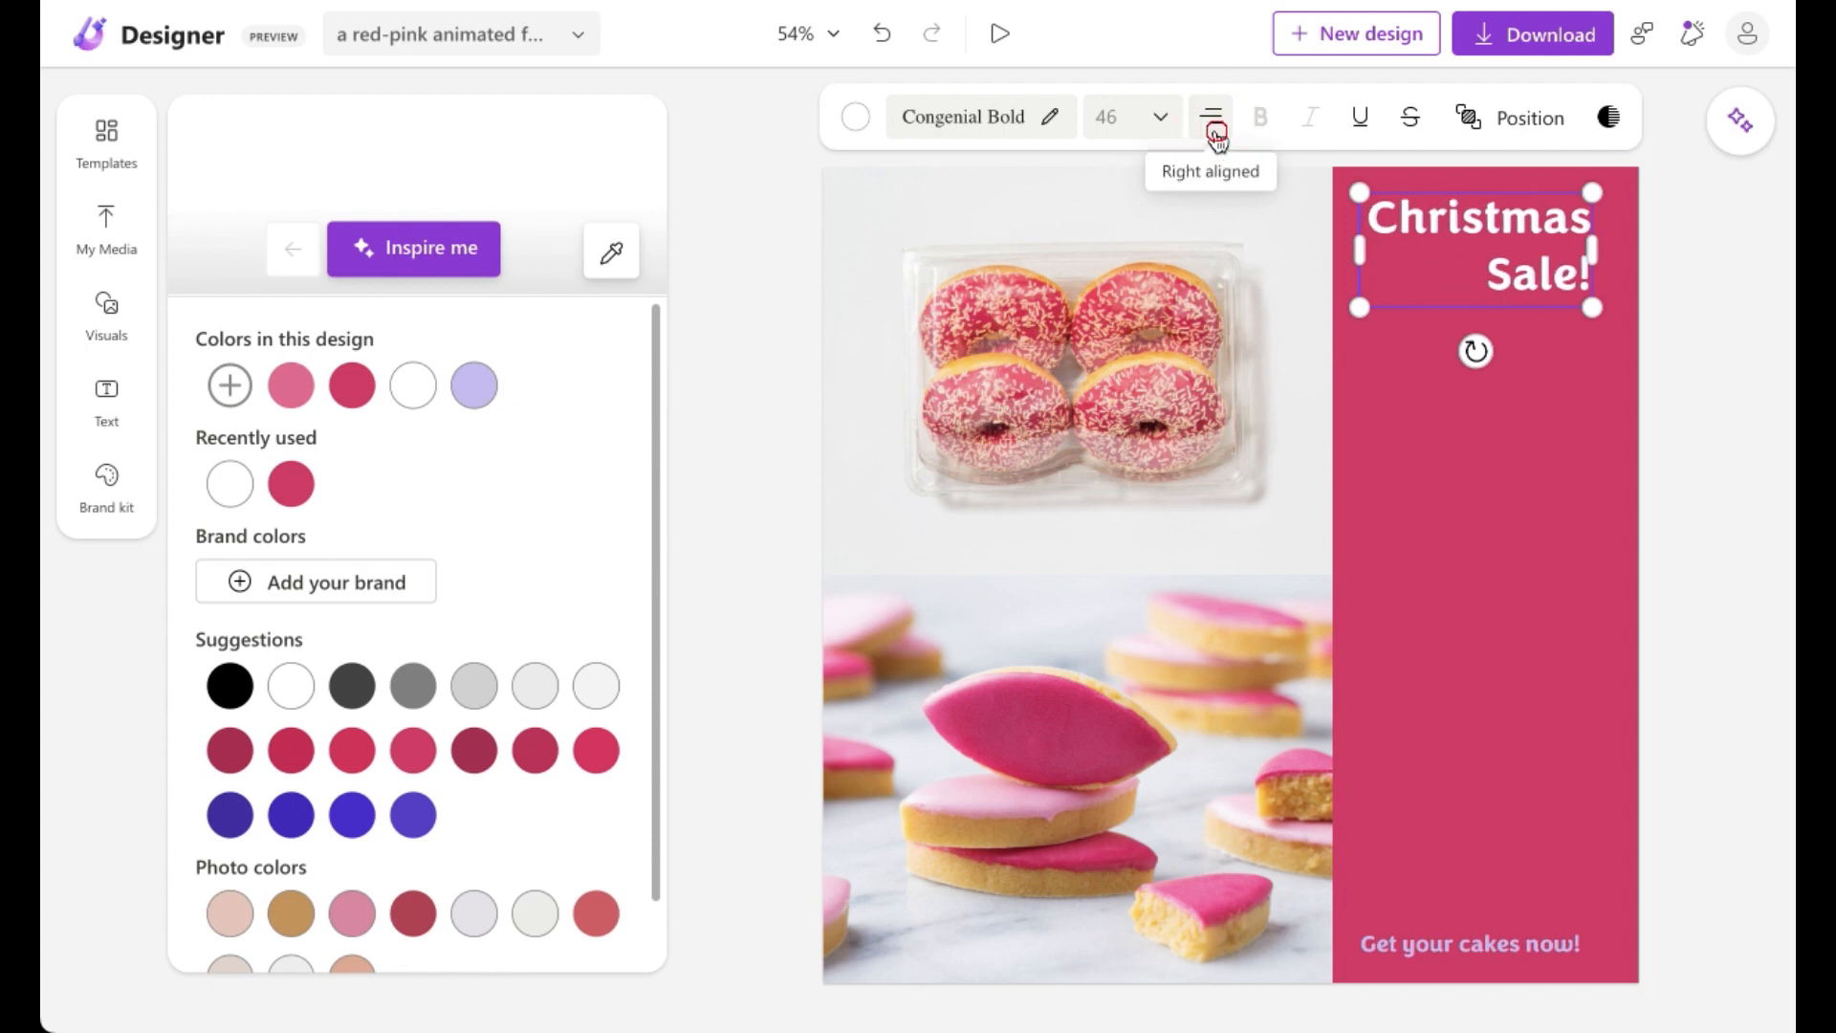
pyautogui.click(1217, 140)
pyautogui.click(1217, 138)
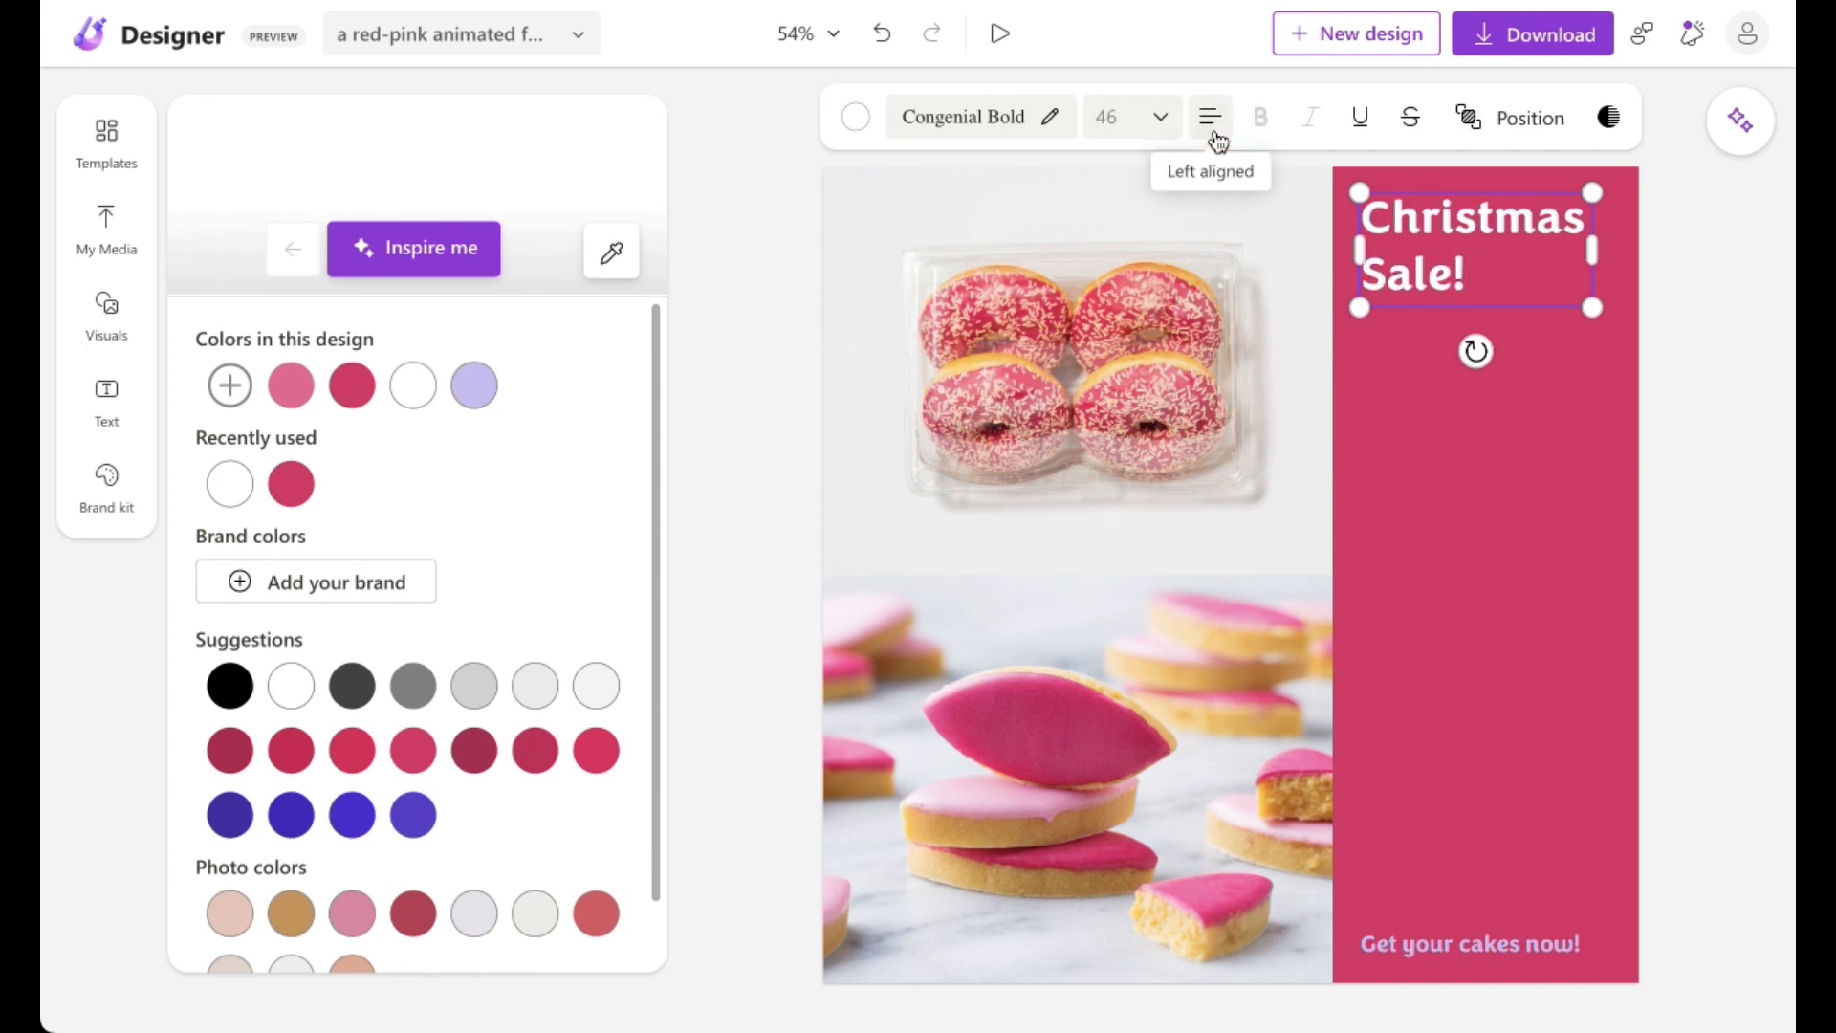
pyautogui.click(1217, 135)
pyautogui.click(1216, 135)
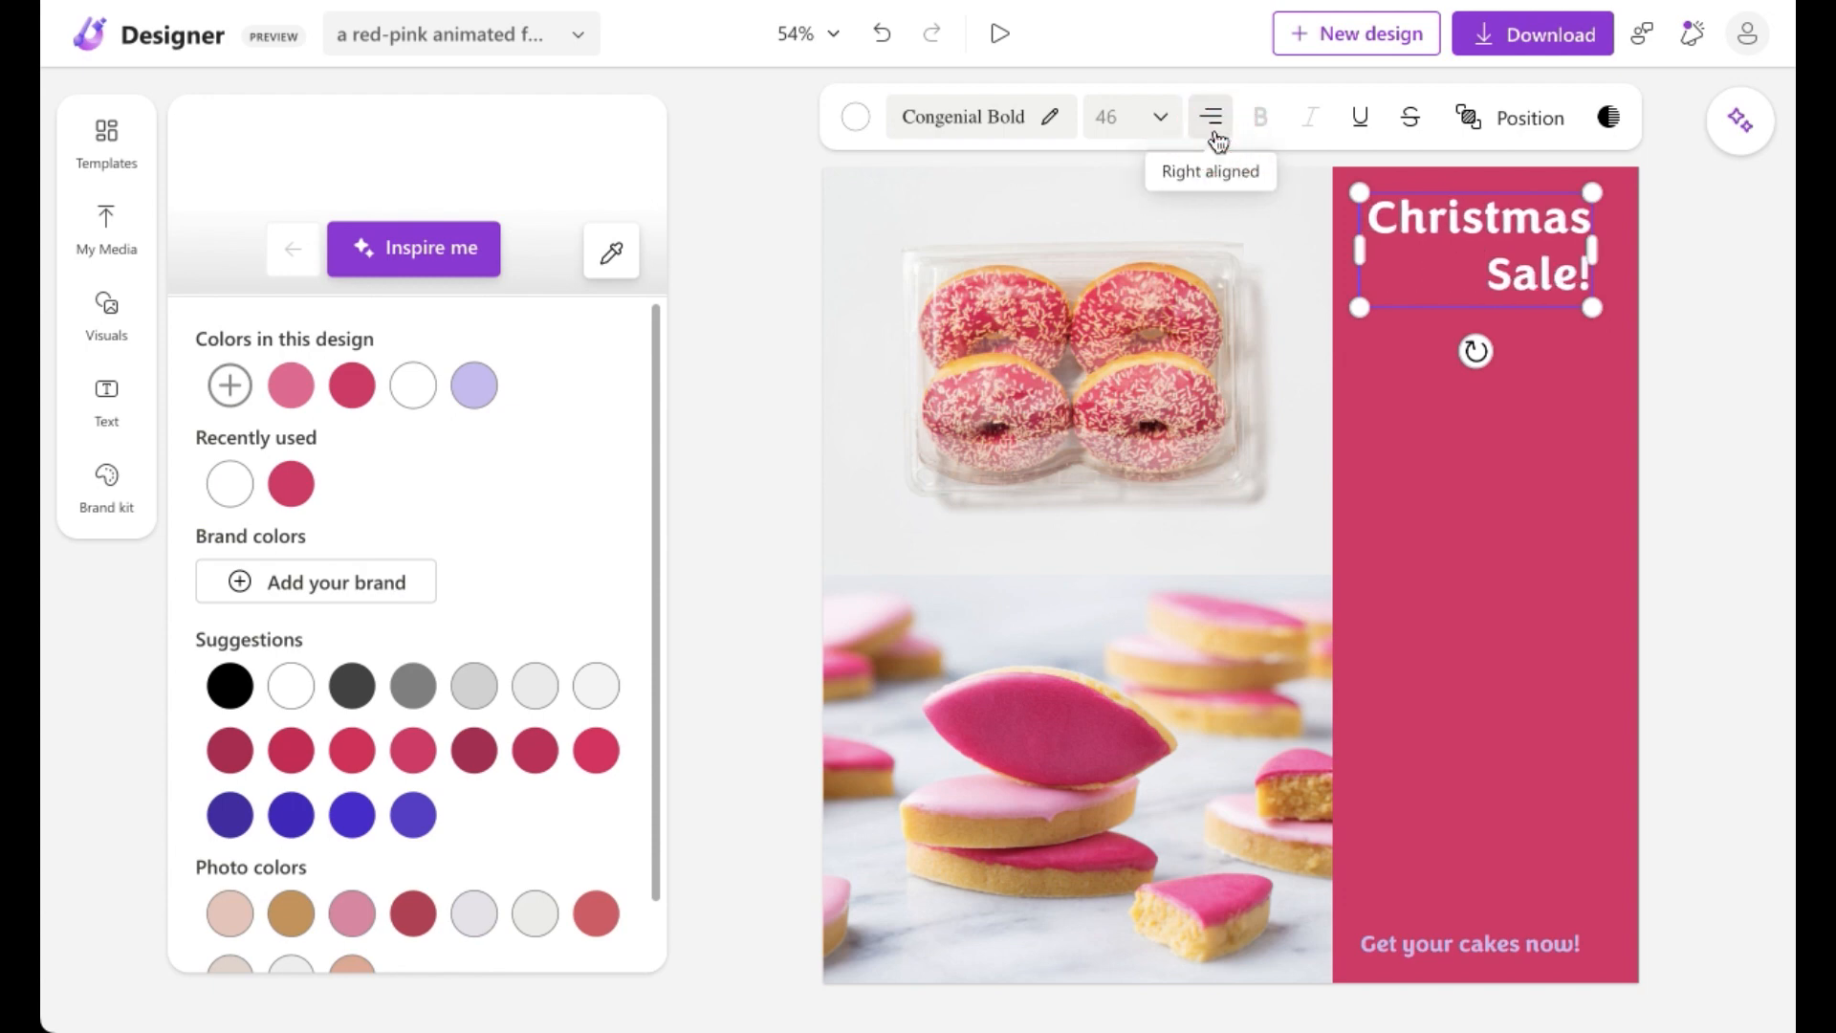
pyautogui.click(1215, 135)
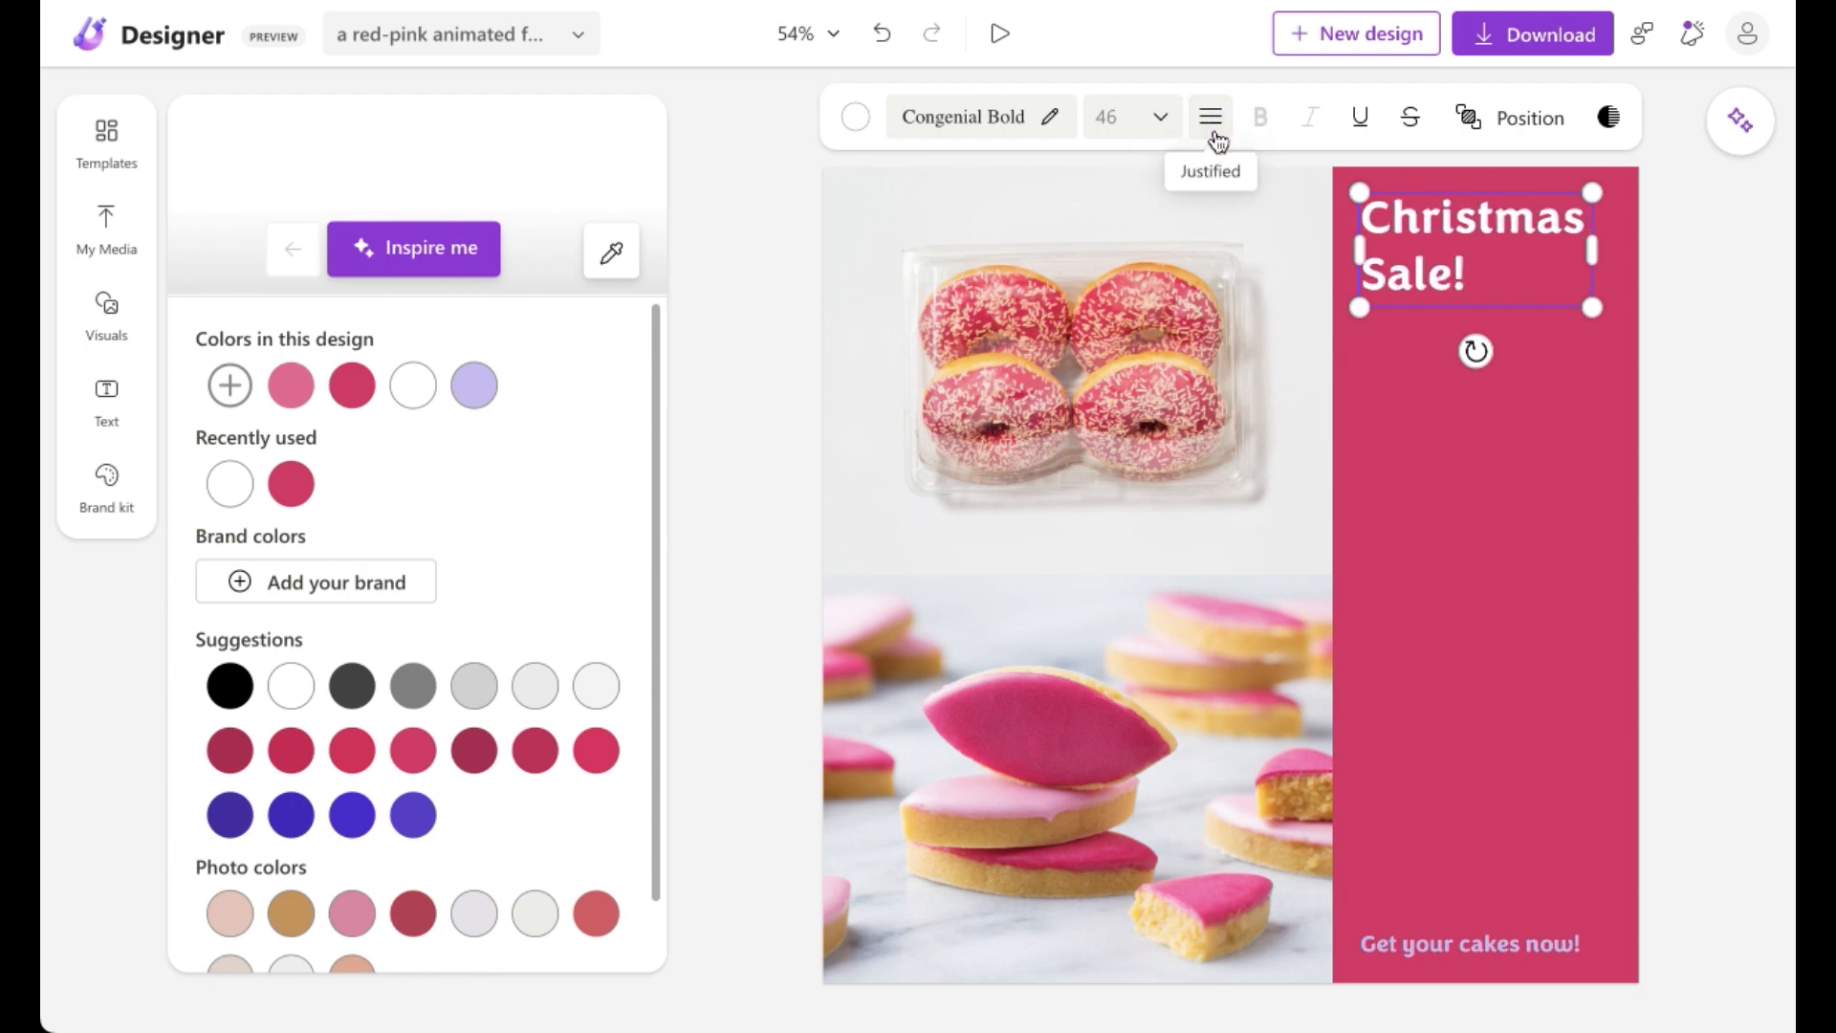
# Step: Change the title's font to Allura from the Script font category
pyautogui.click(1010, 130)
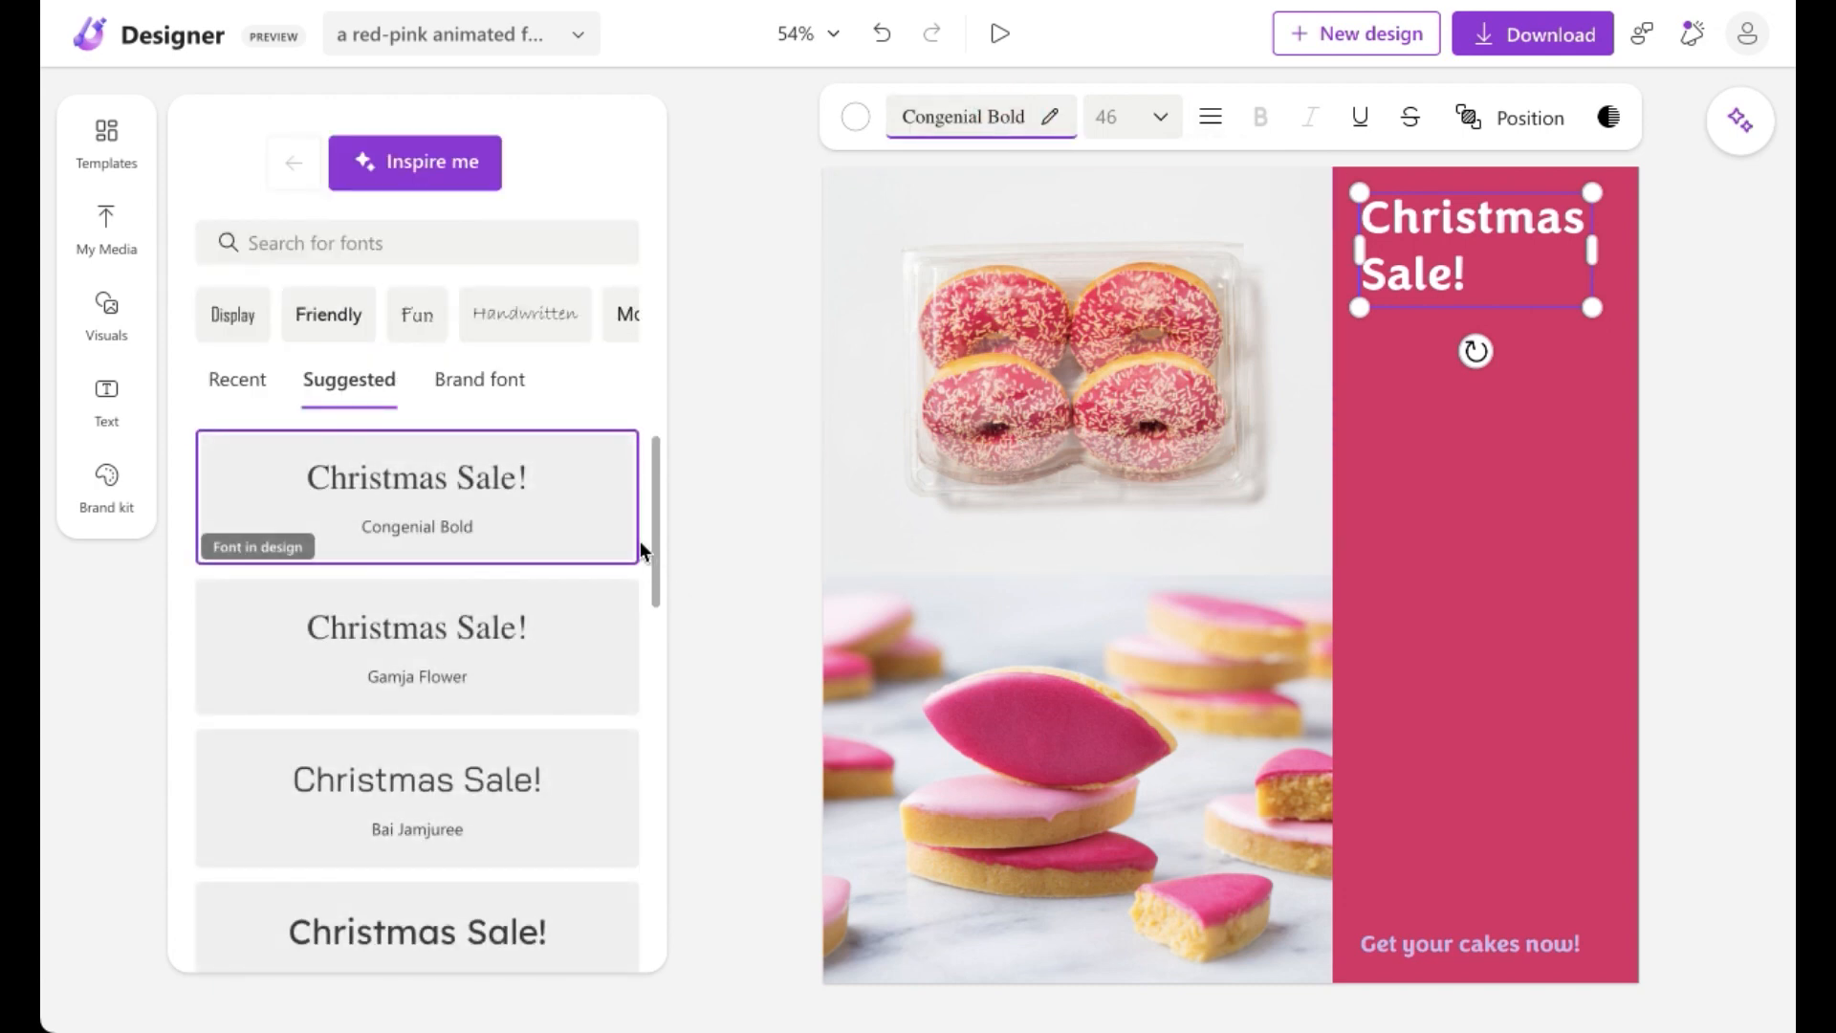
pyautogui.moveTo(656, 559); pyautogui.dragTo(634, 849)
pyautogui.moveTo(525, 311)
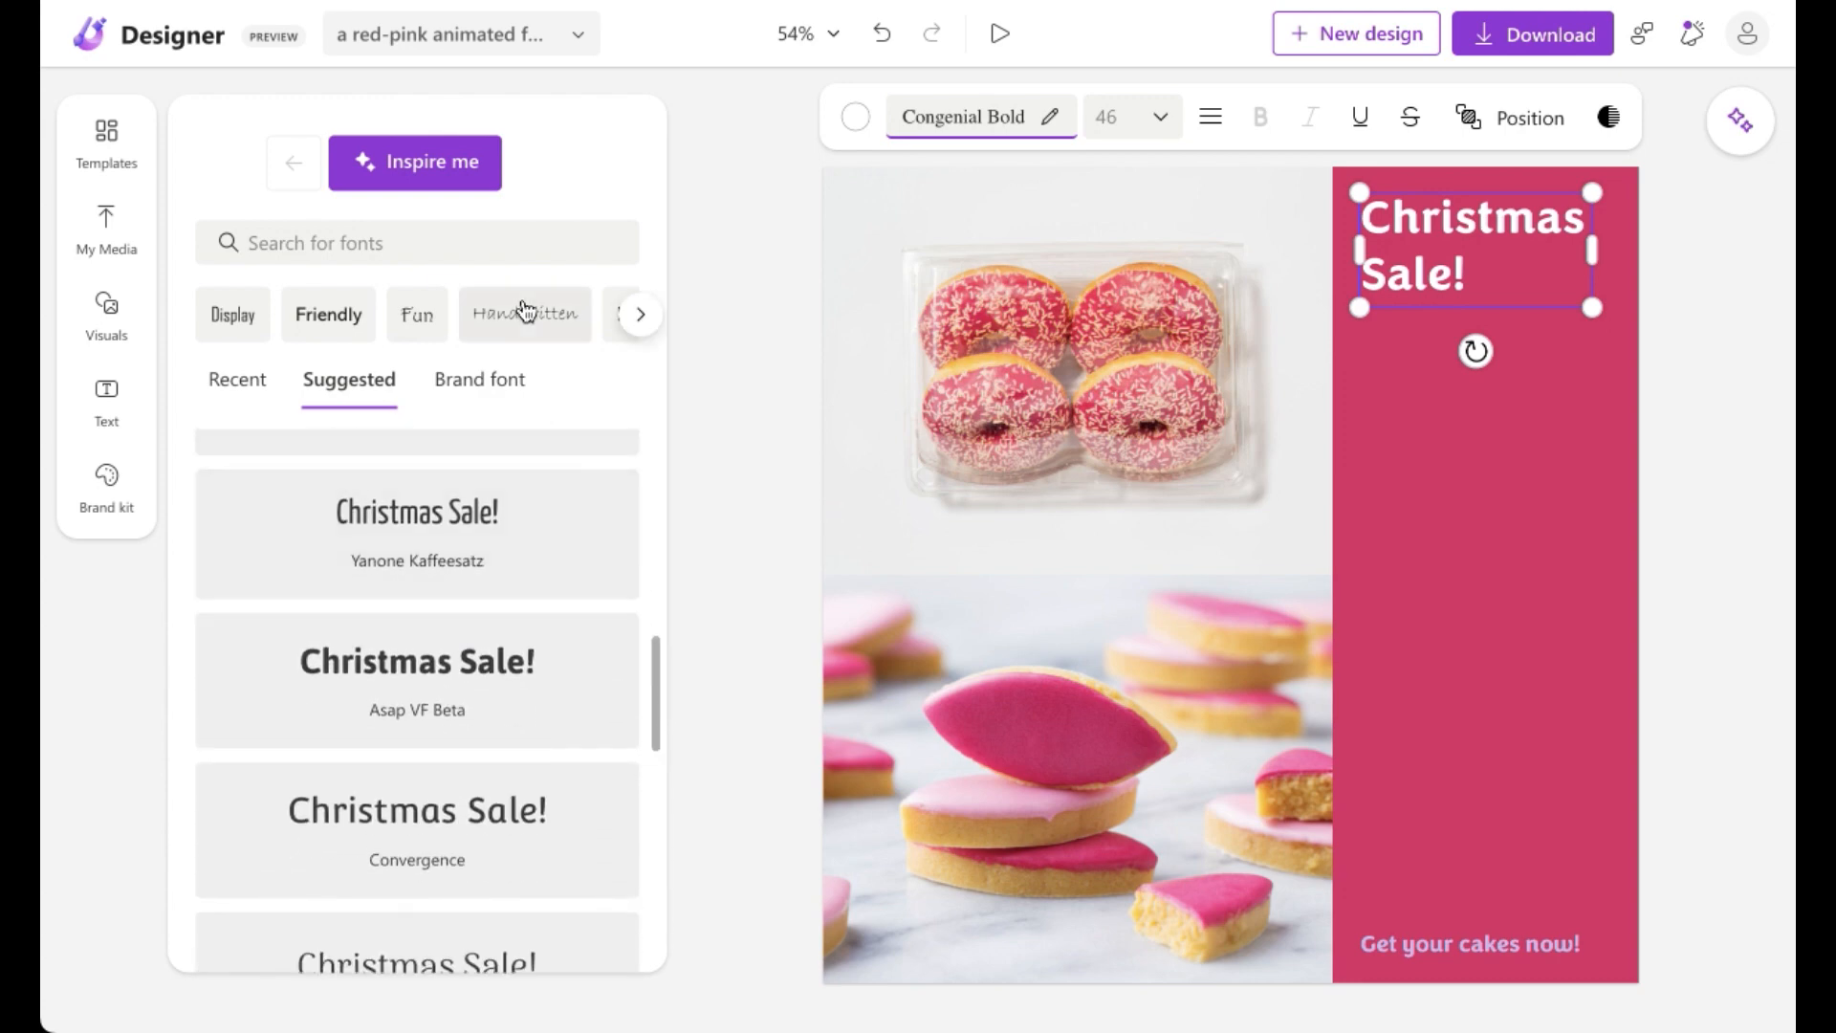
pyautogui.click(635, 319)
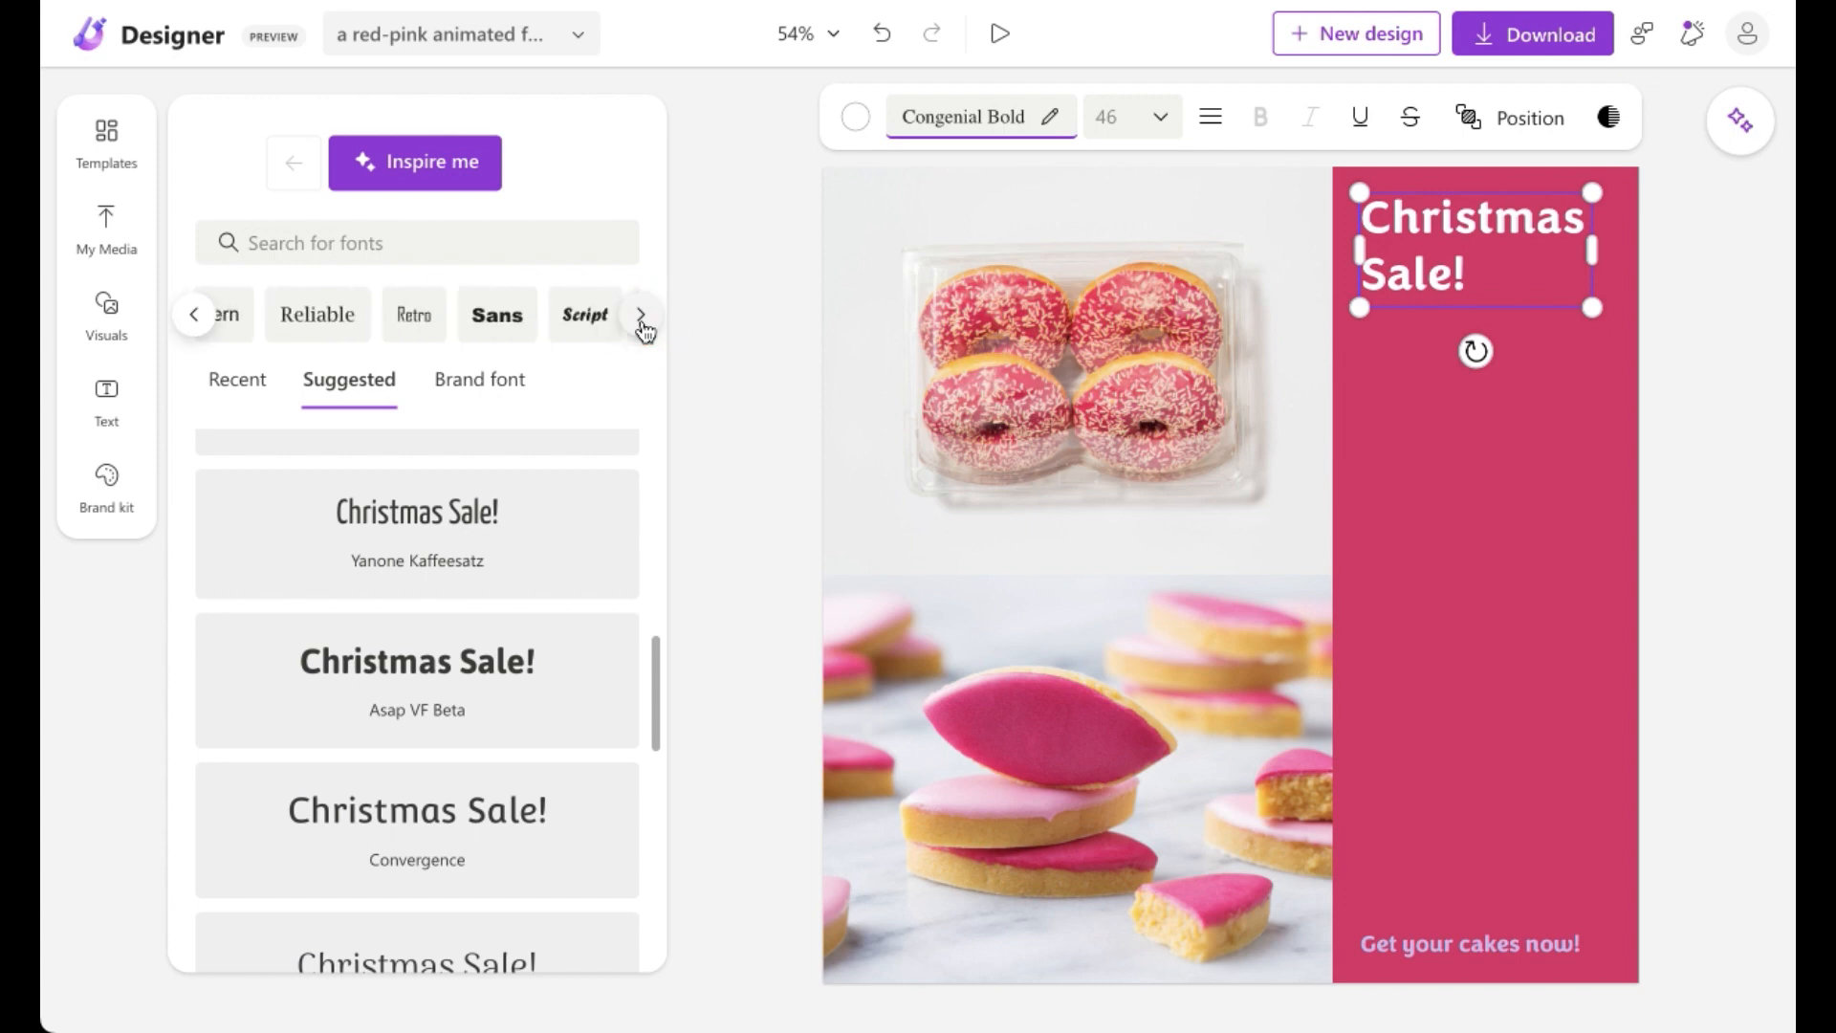
pyautogui.click(577, 324)
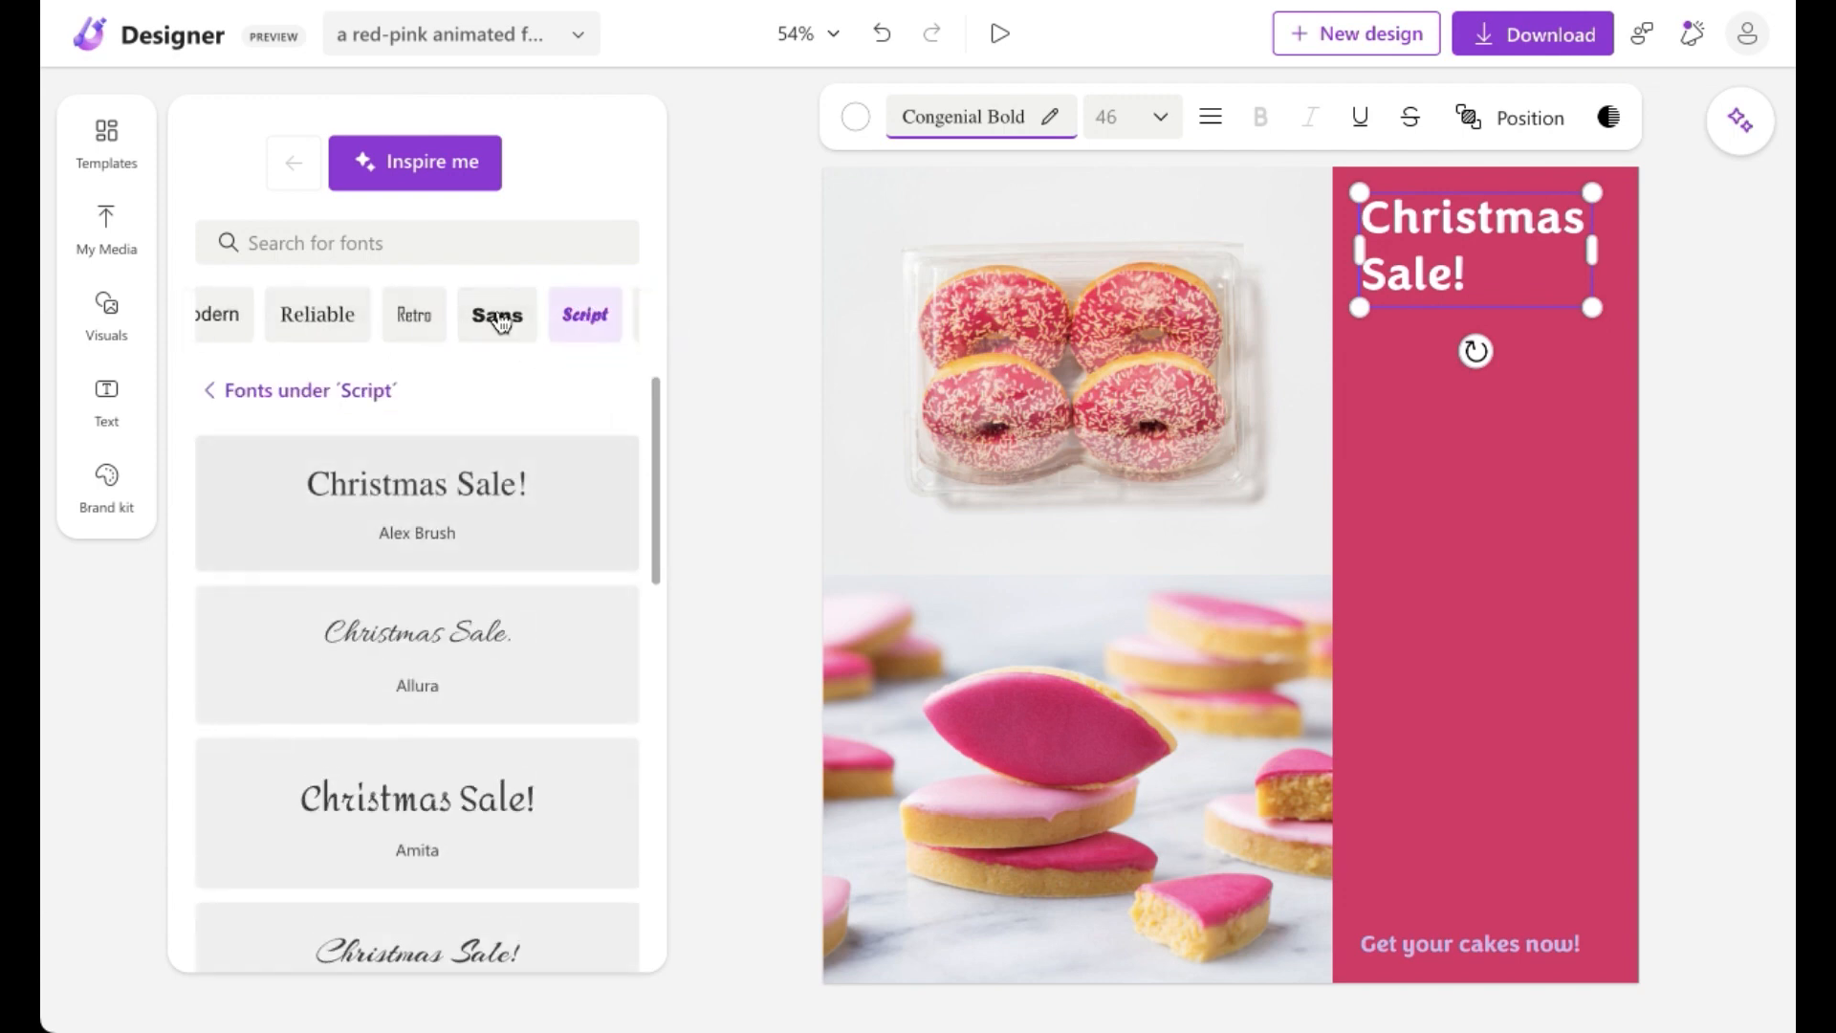
pyautogui.click(525, 326)
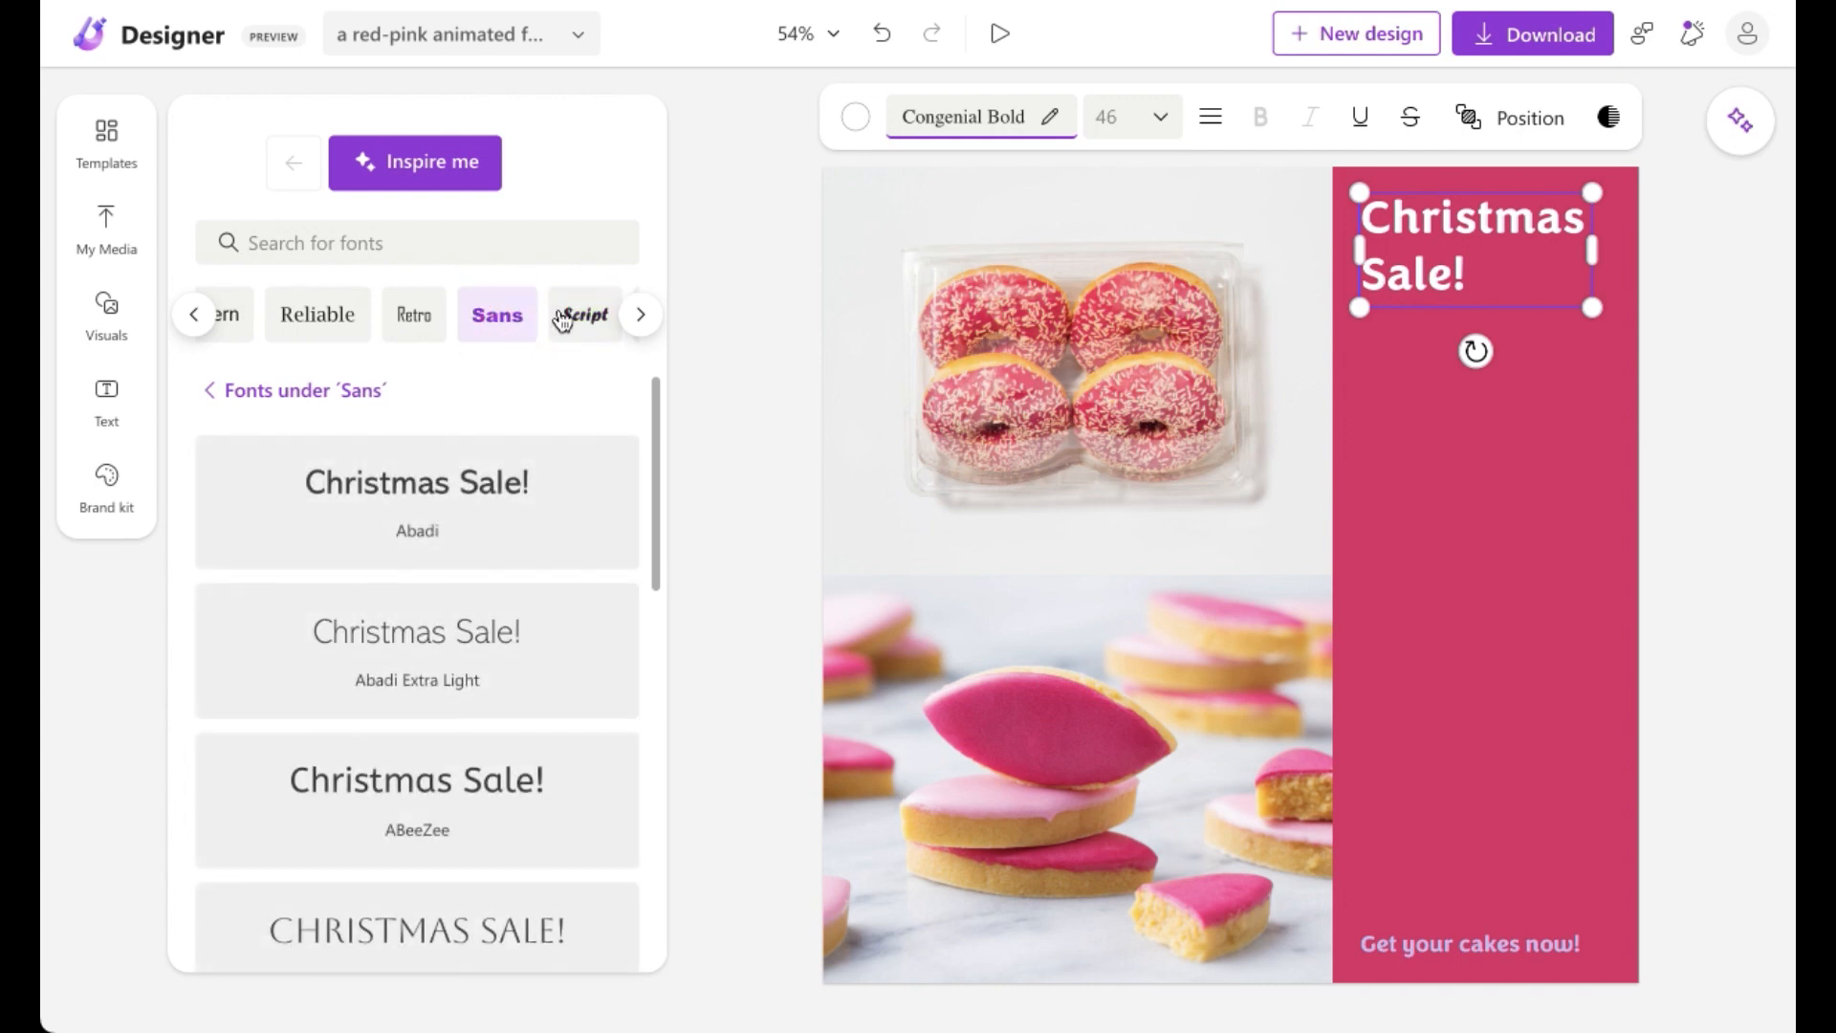
pyautogui.click(564, 323)
pyautogui.click(525, 649)
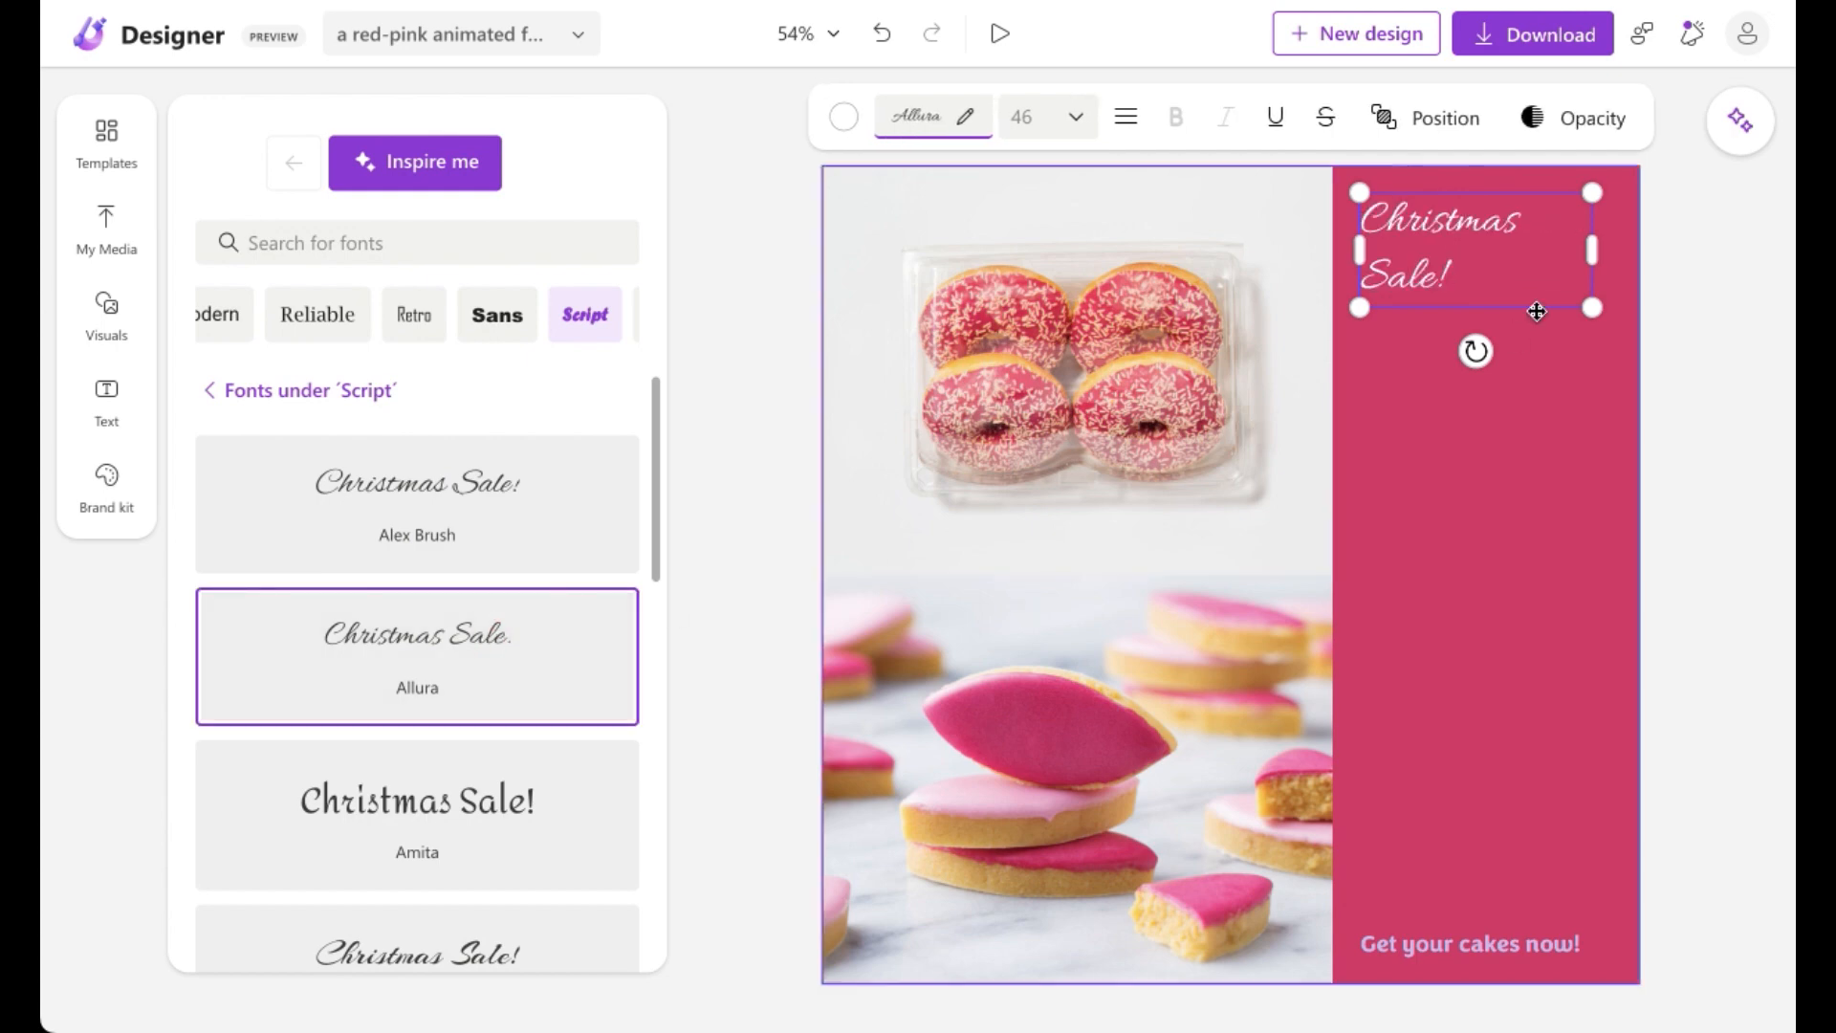
pyautogui.click(742, 323)
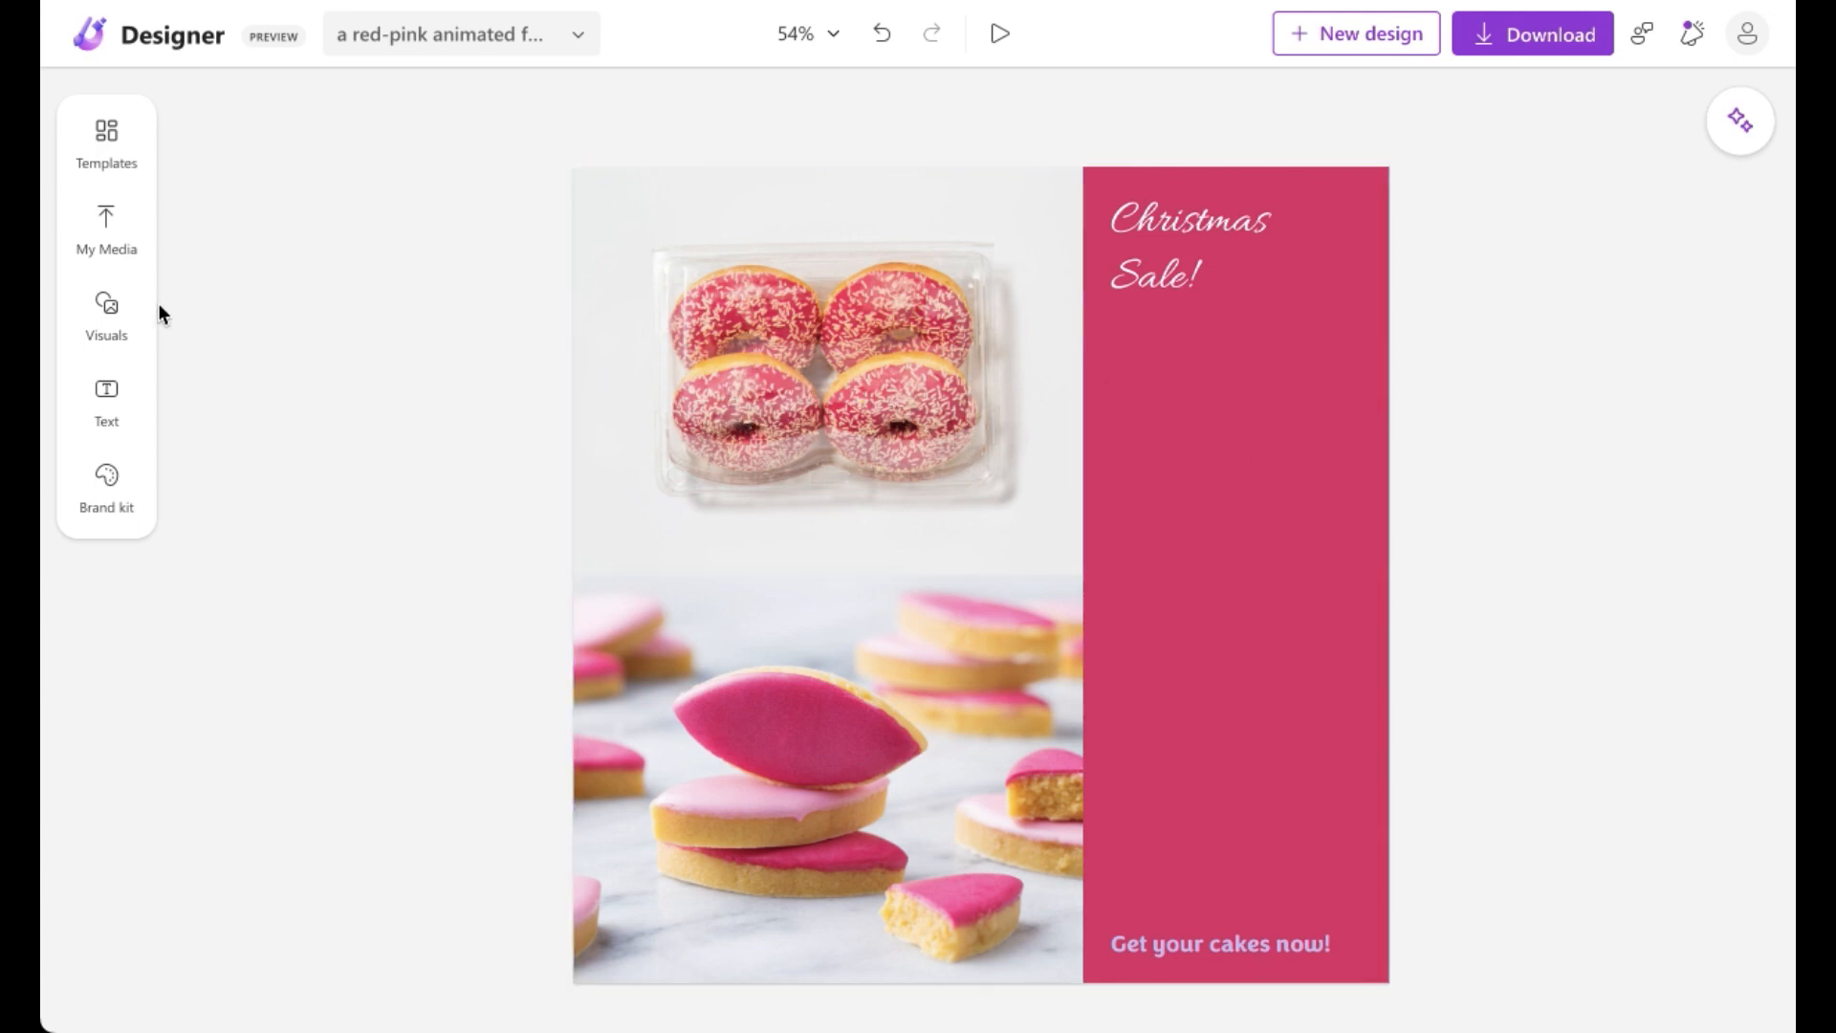
# Step: Upload the image file "Screenshot 2023-04-04 at 1.20.48 PM" from the desktop to My Media
pyautogui.click(137, 253)
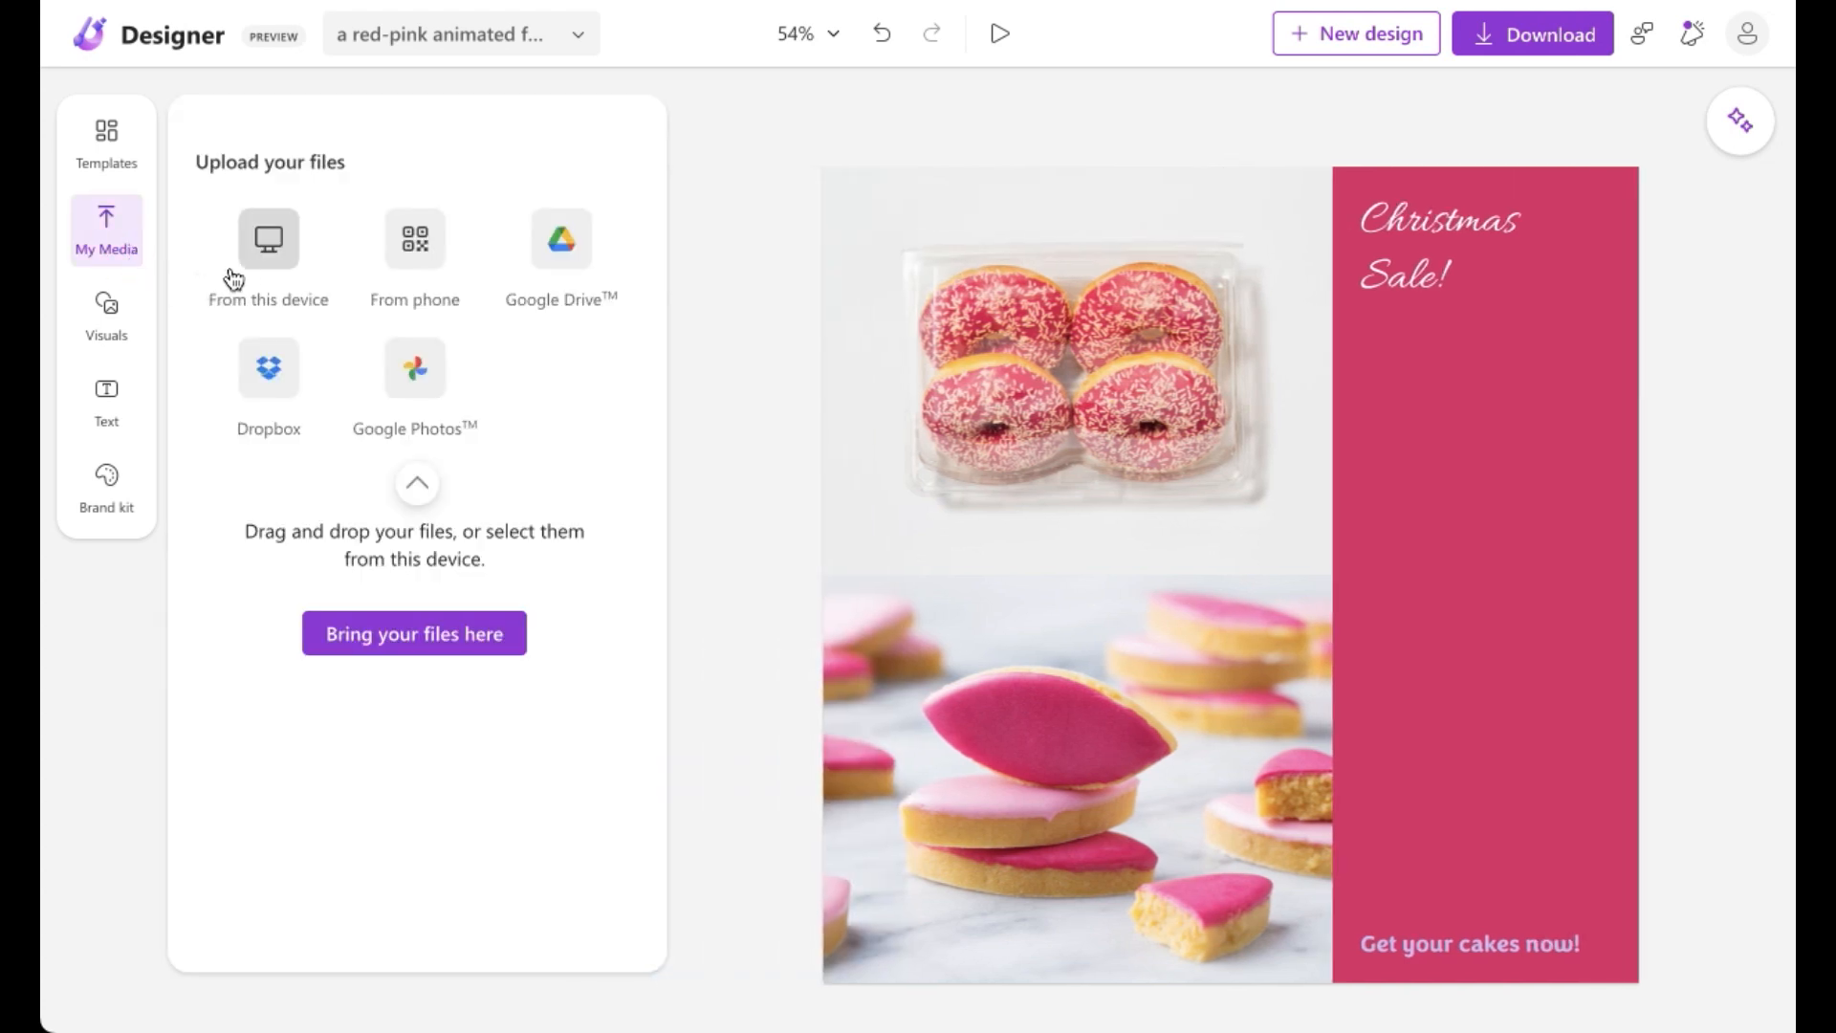
pyautogui.click(280, 260)
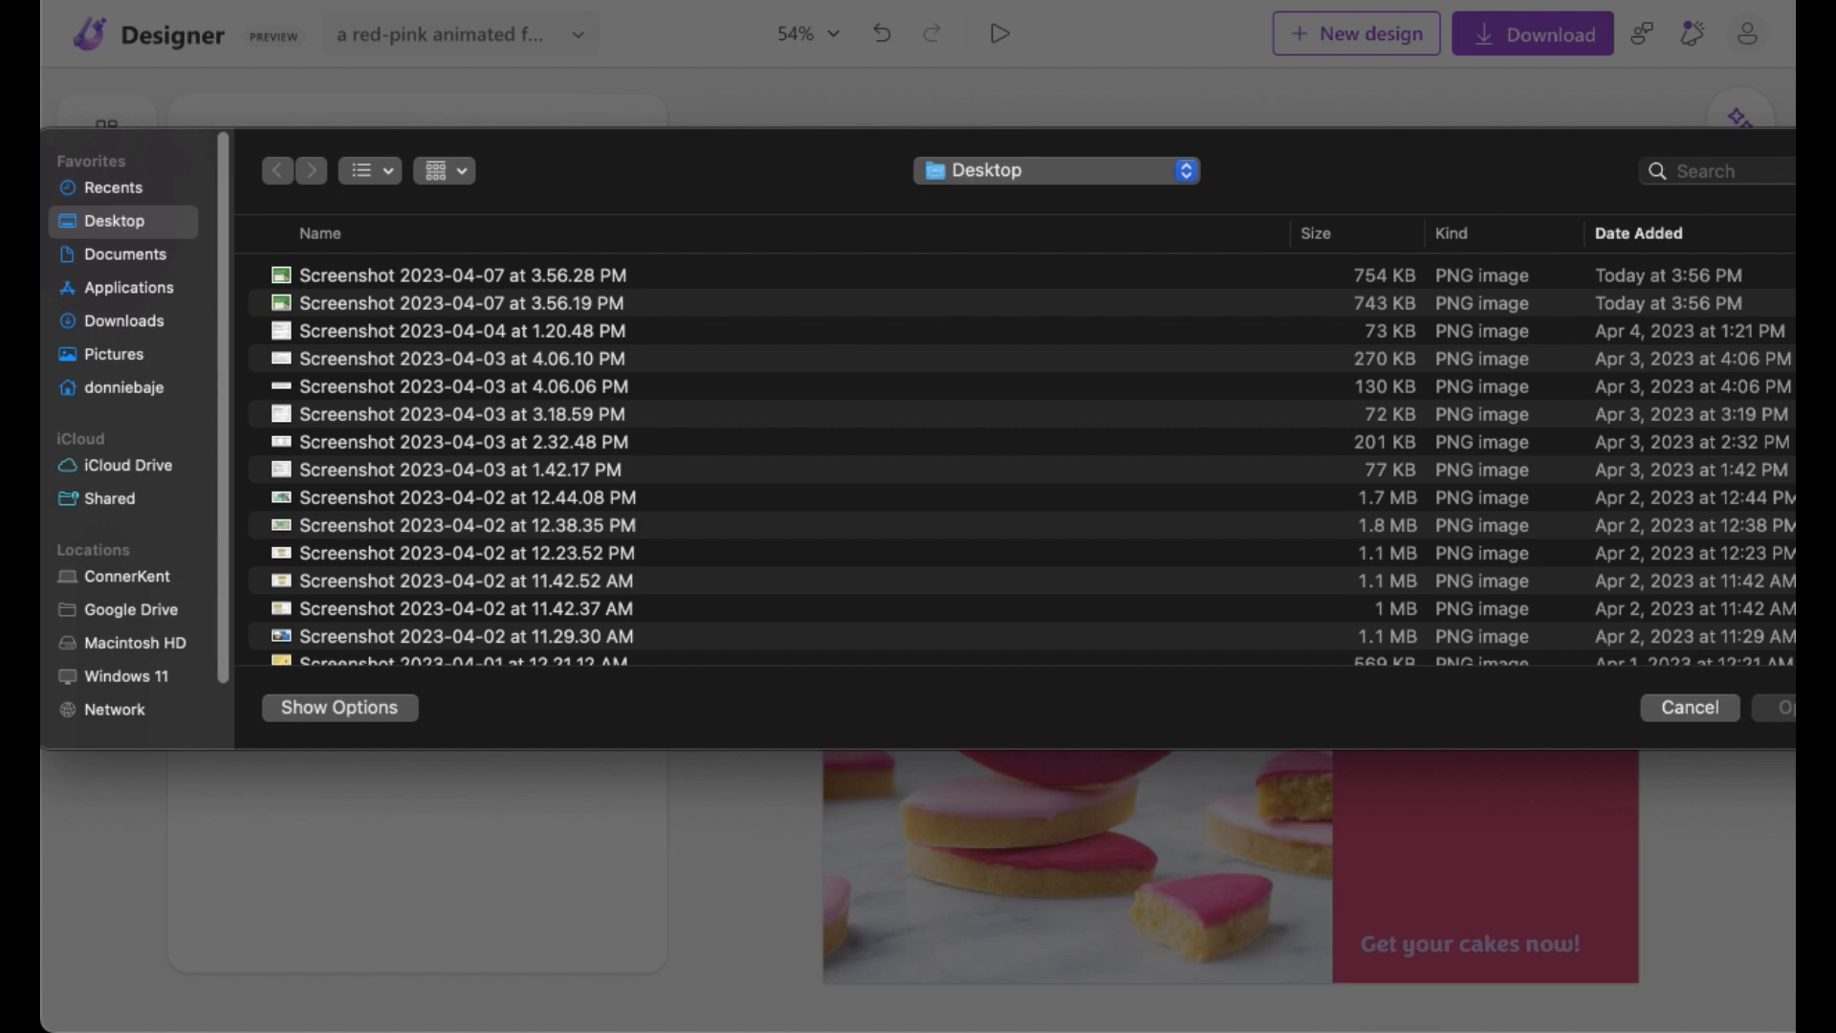
pyautogui.scroll(-5, 588, 480)
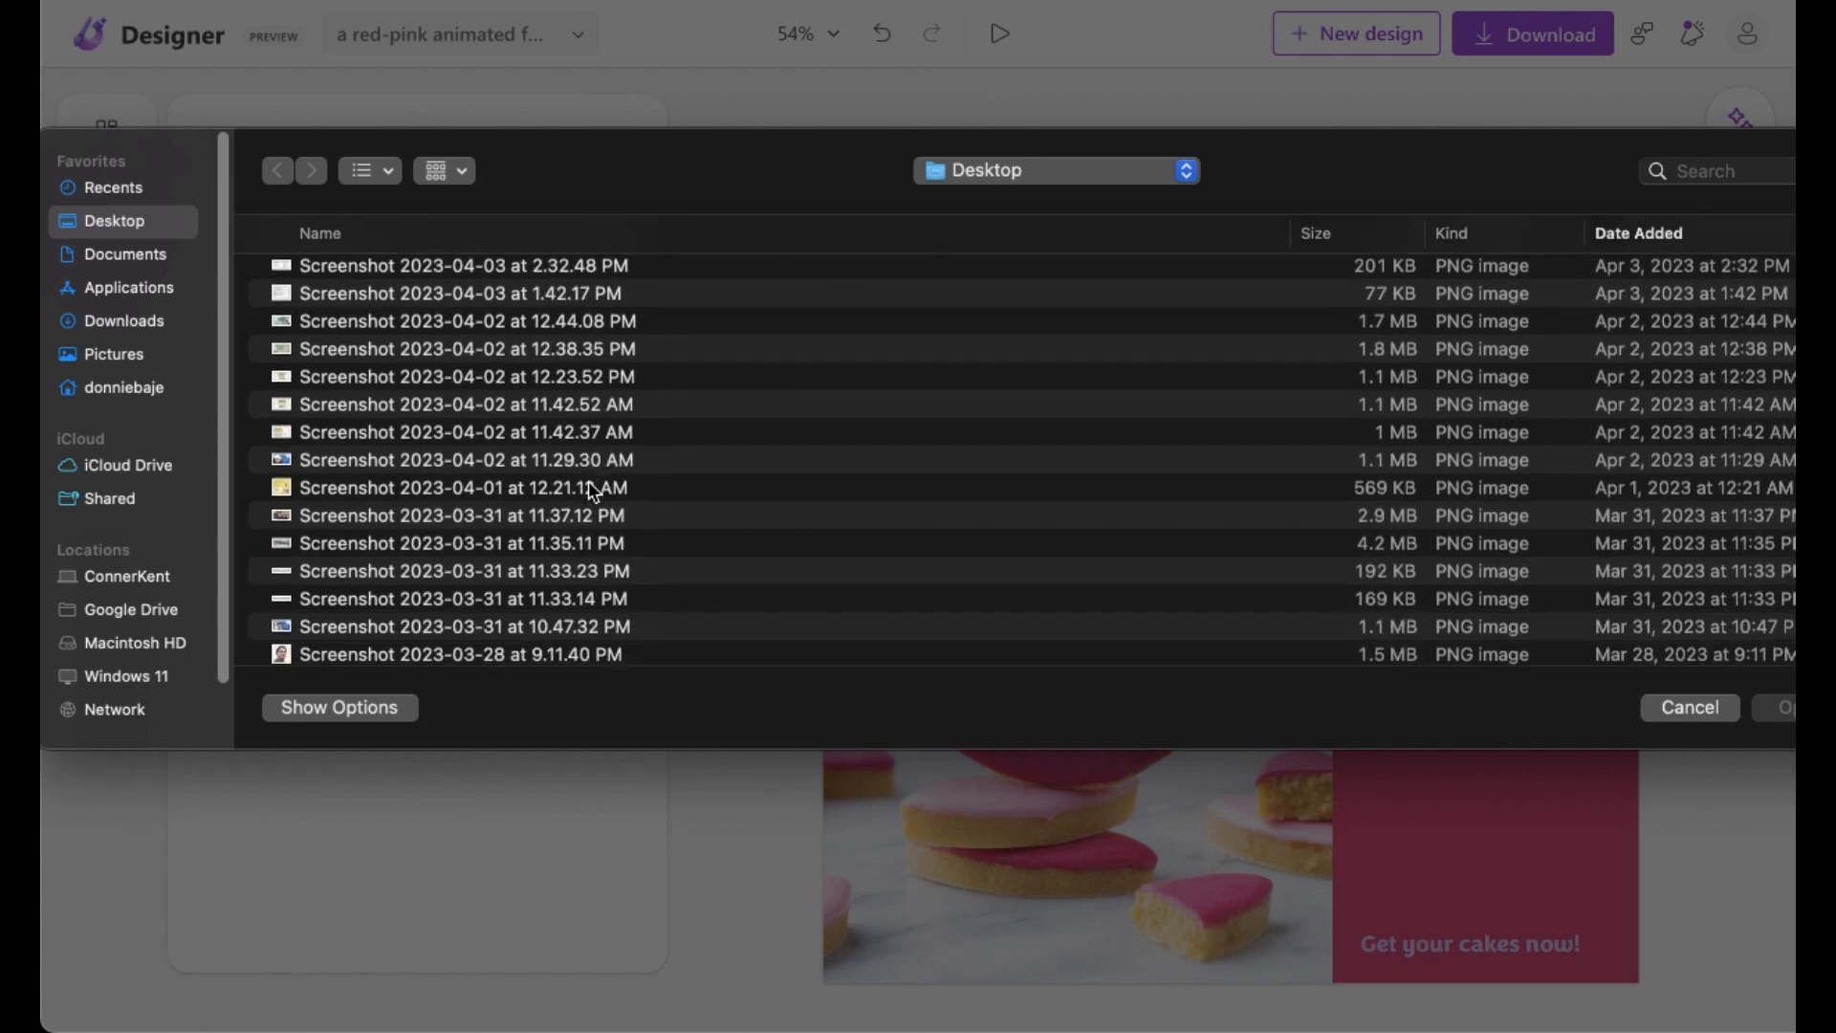
pyautogui.scroll(3, 589, 480)
pyautogui.scroll(3, 589, 481)
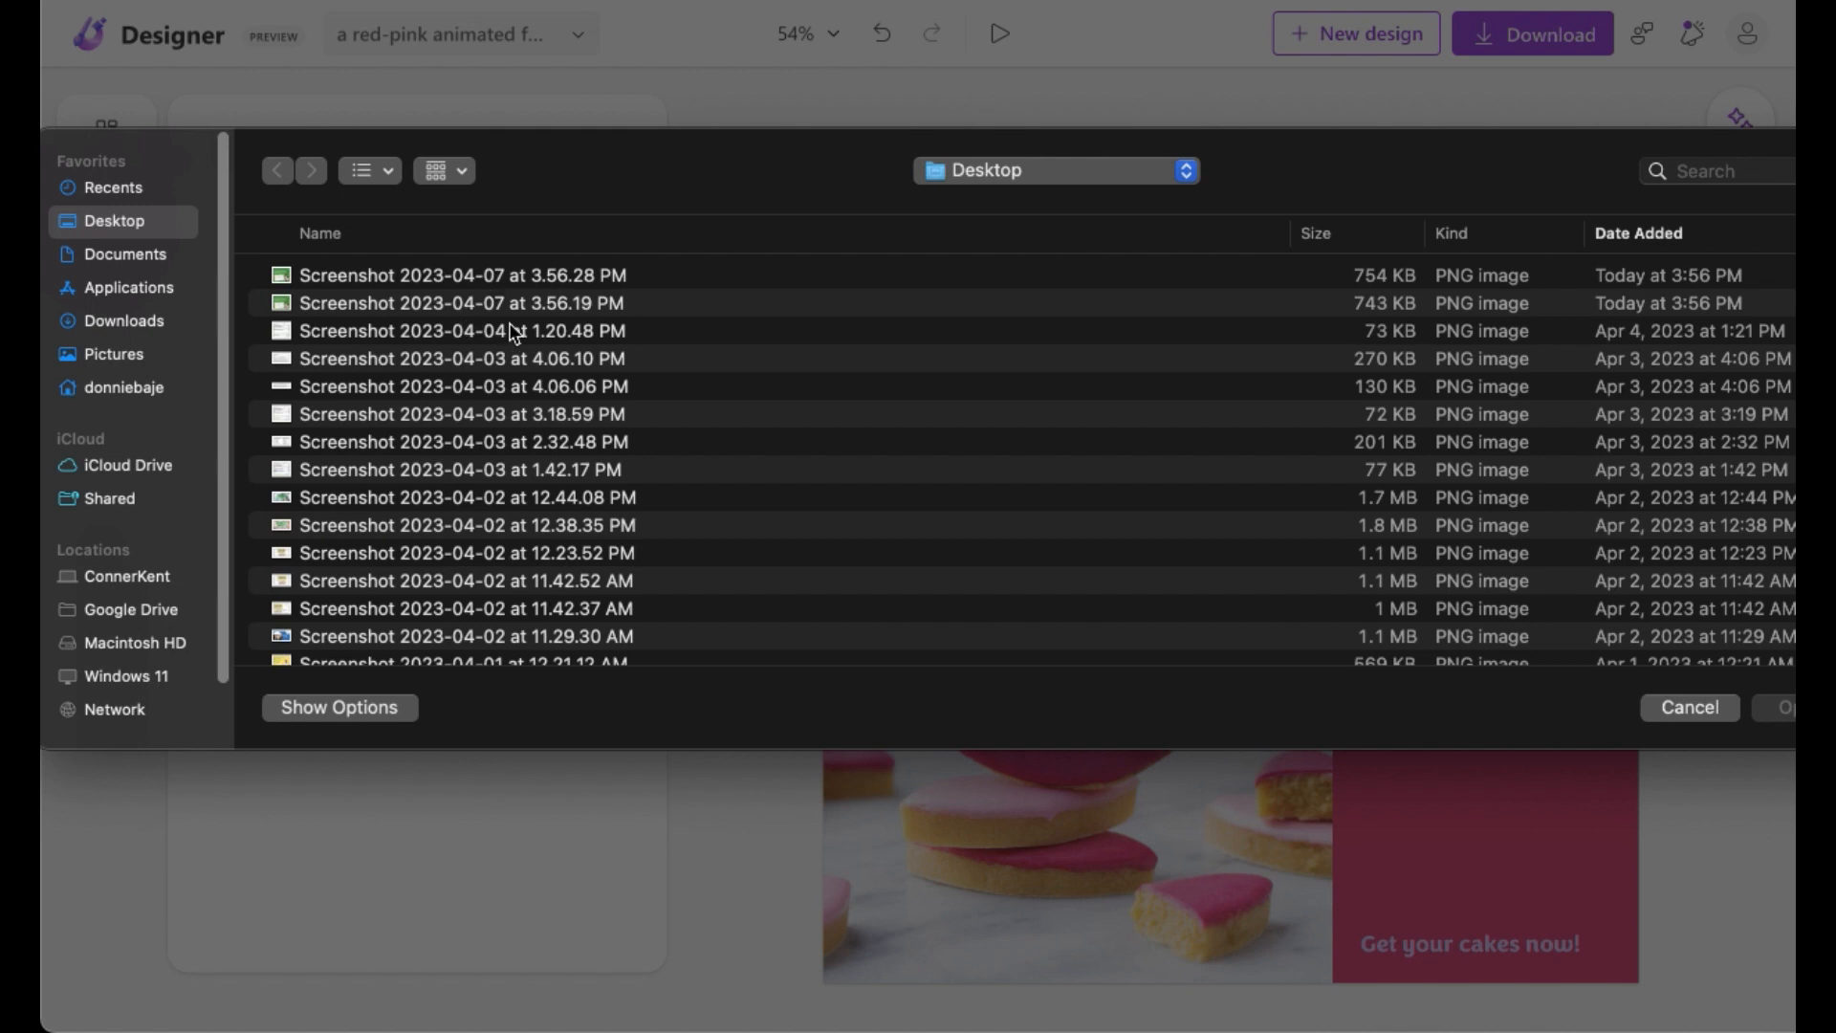
pyautogui.click(651, 337)
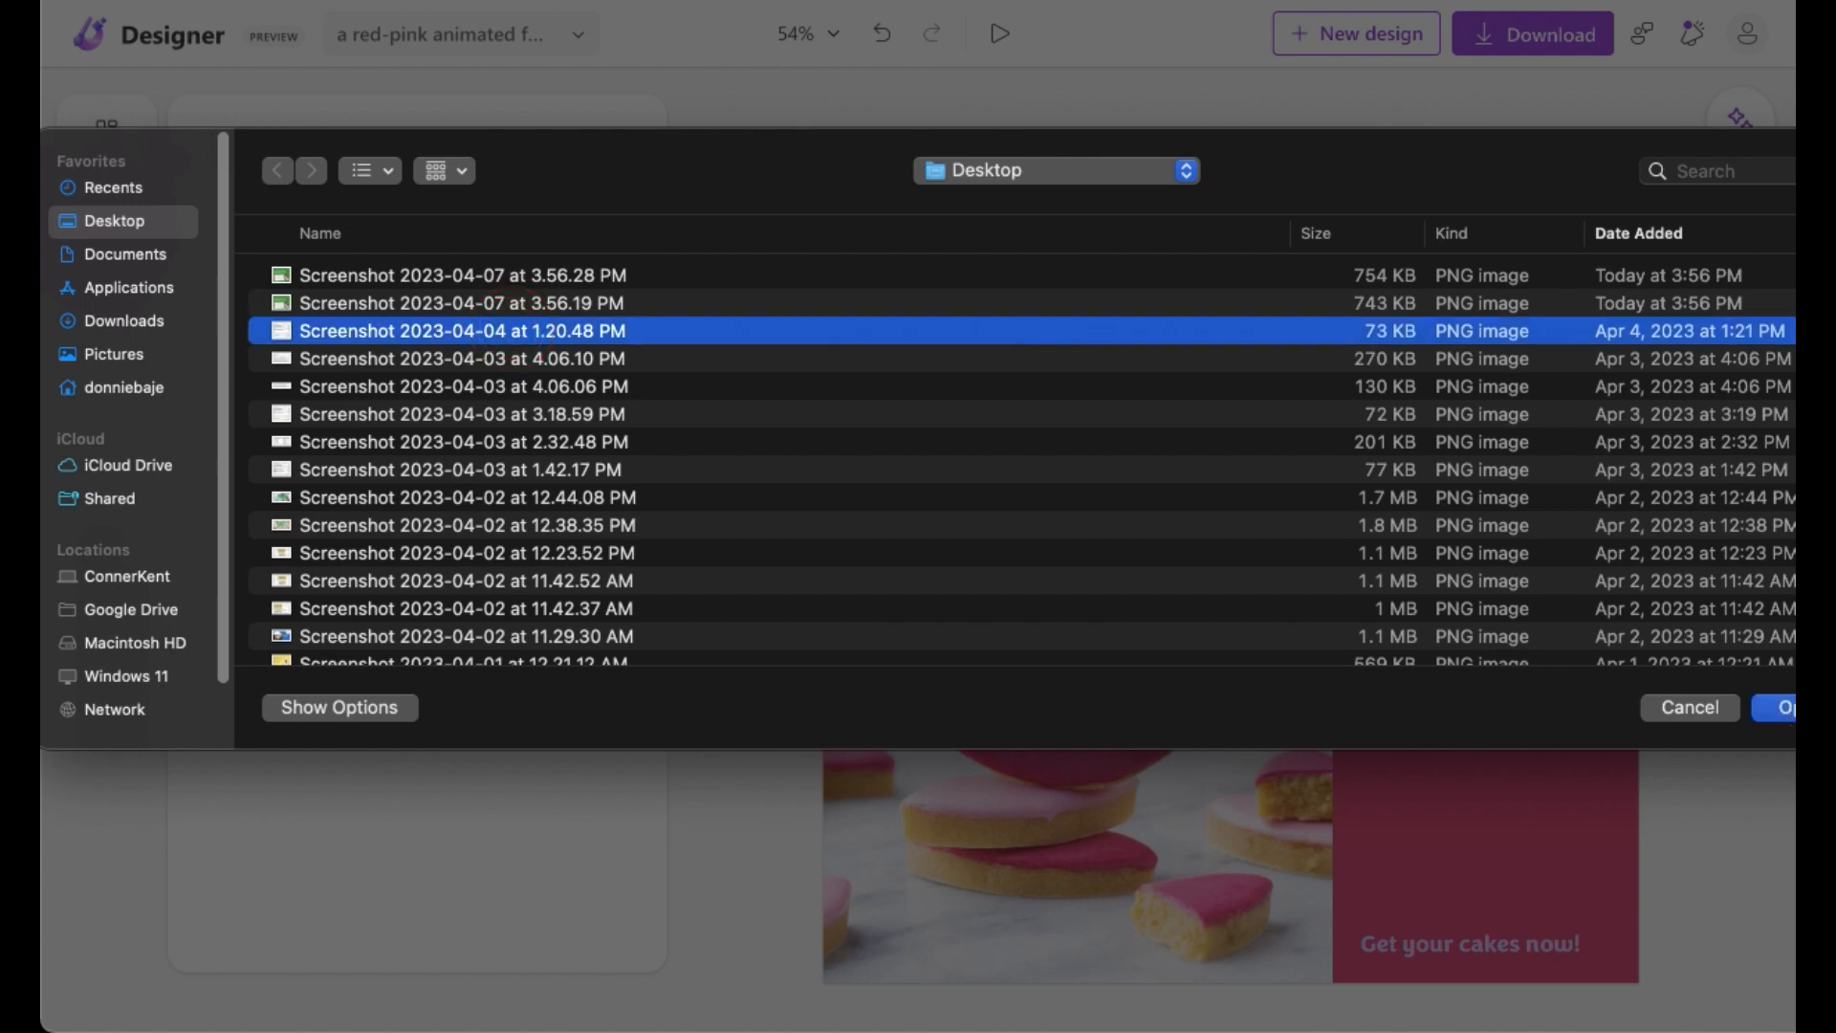
pyautogui.click(1781, 708)
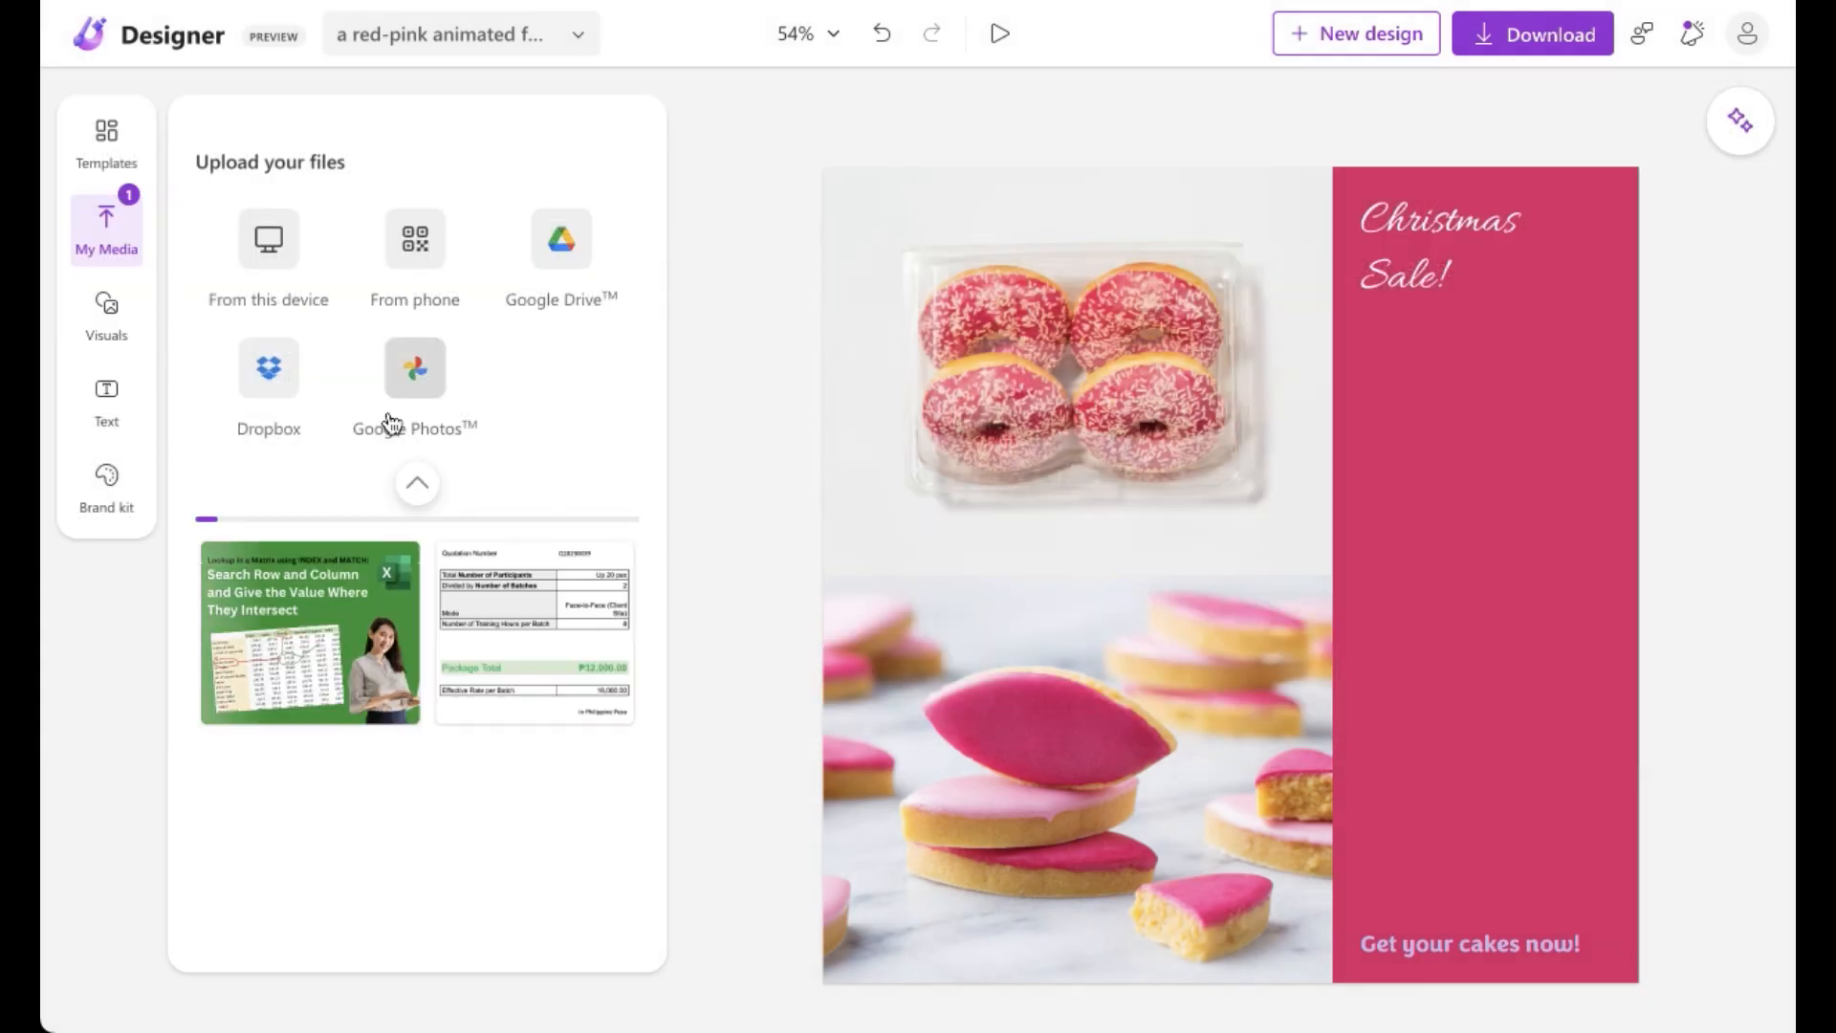
# Step: Insert the uploaded image and place it on the pink panel below the title, resized and slightly tilted
pyautogui.click(330, 654)
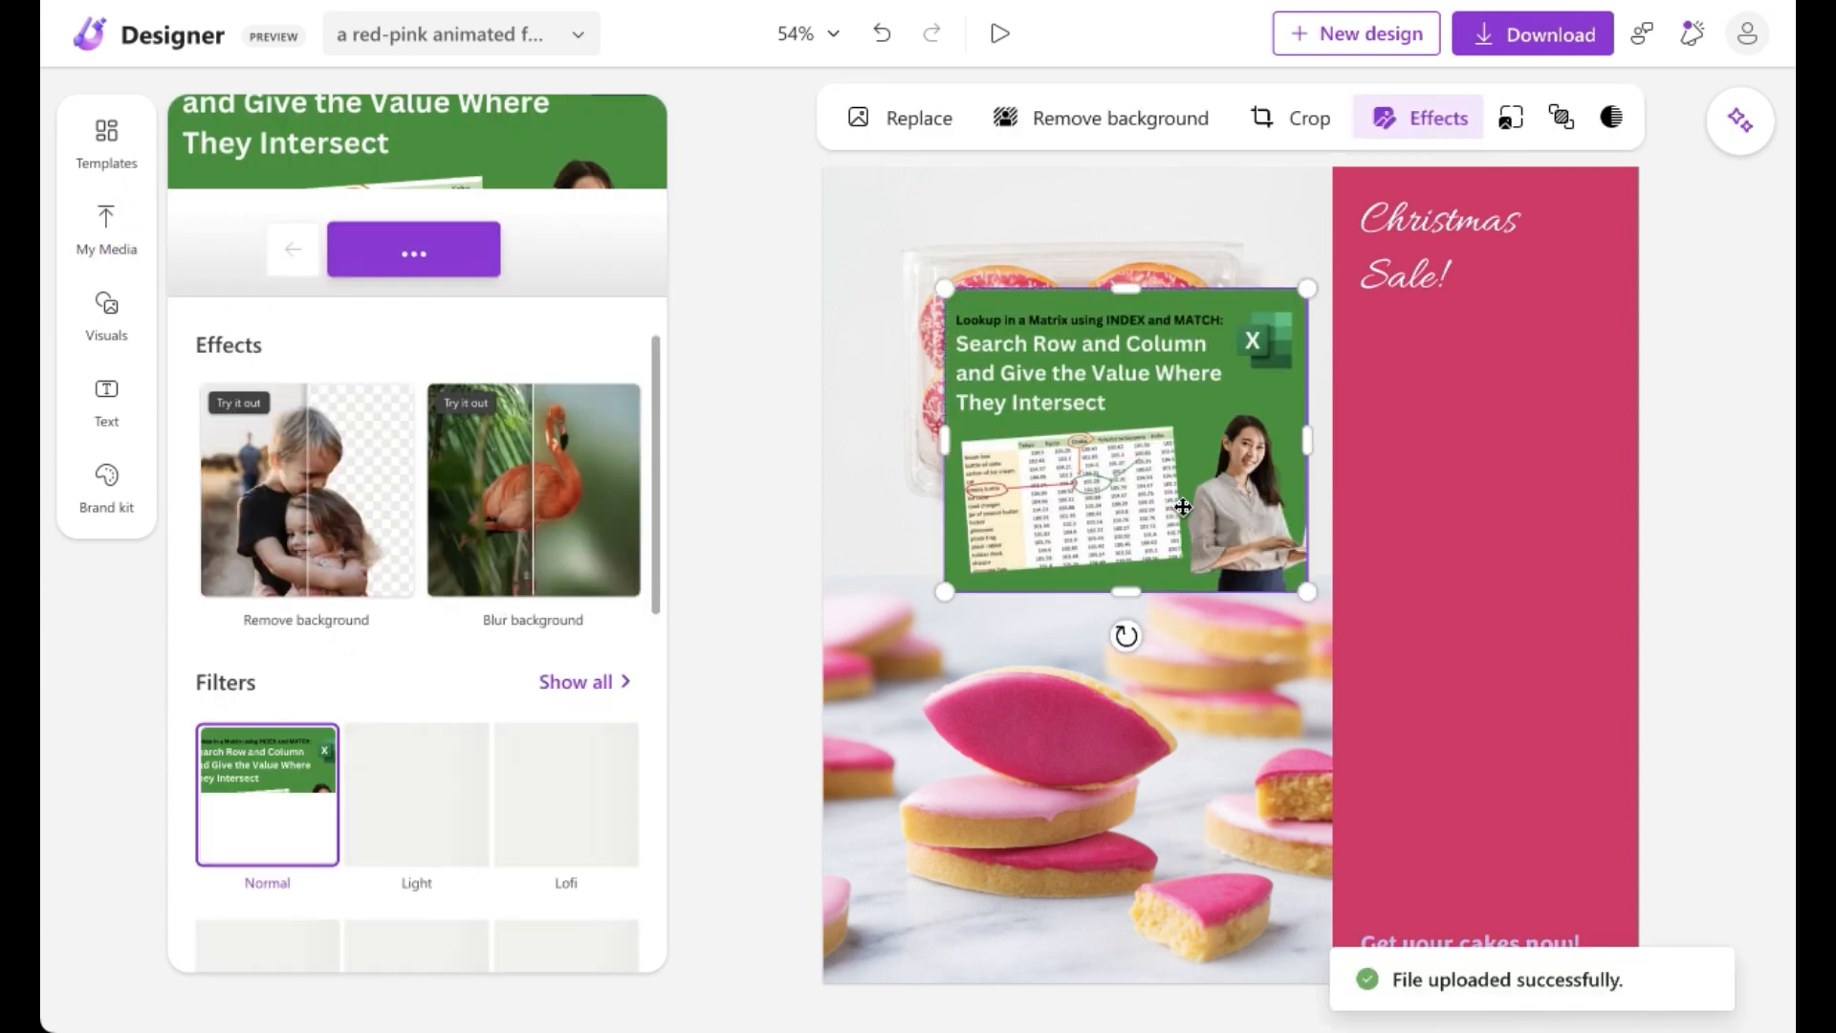
pyautogui.moveTo(1262, 552); pyautogui.dragTo(1497, 555)
pyautogui.moveTo(1272, 410); pyautogui.dragTo(1375, 498)
pyautogui.moveTo(1521, 639); pyautogui.dragTo(1498, 576)
pyautogui.moveTo(1473, 682); pyautogui.dragTo(1465, 728)
pyautogui.moveTo(1450, 507); pyautogui.dragTo(1468, 436)
pyautogui.moveTo(1483, 605); pyautogui.dragTo(1464, 604)
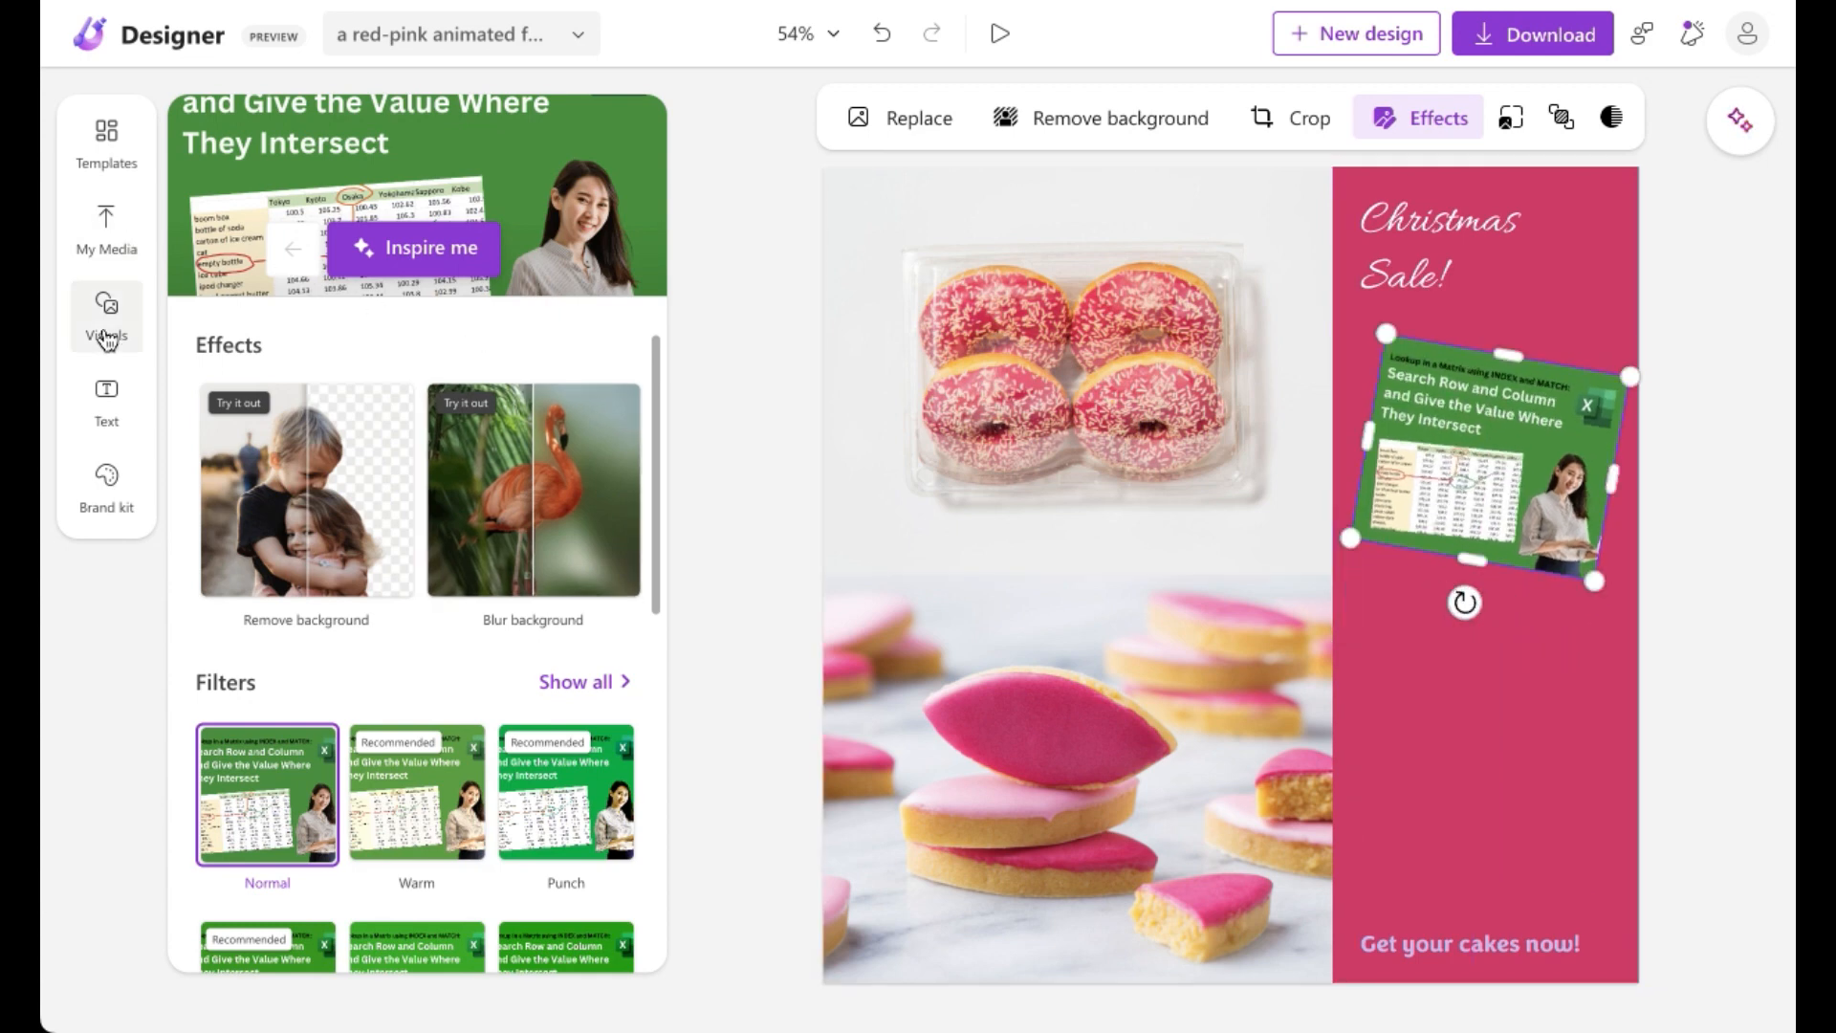
# Step: Search the visuals for "drinks" and insert the photo of a woman holding a cup
pyautogui.click(107, 334)
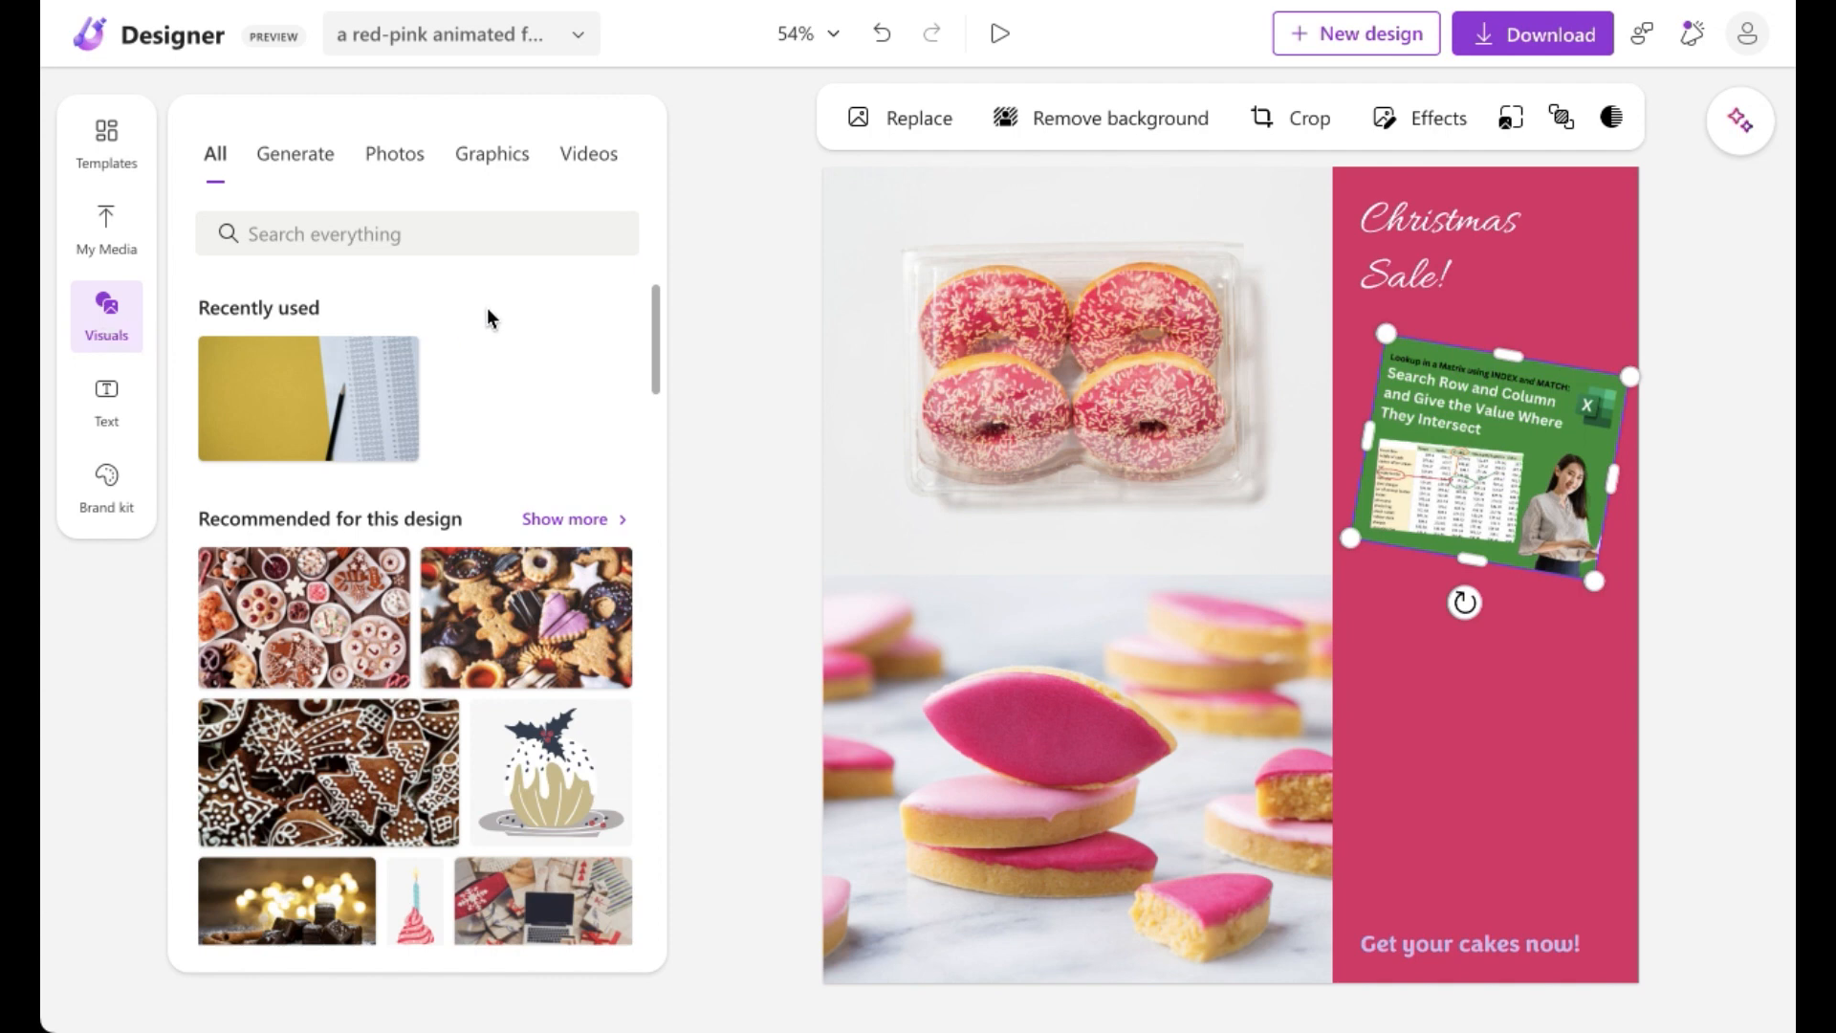
pyautogui.click(419, 234)
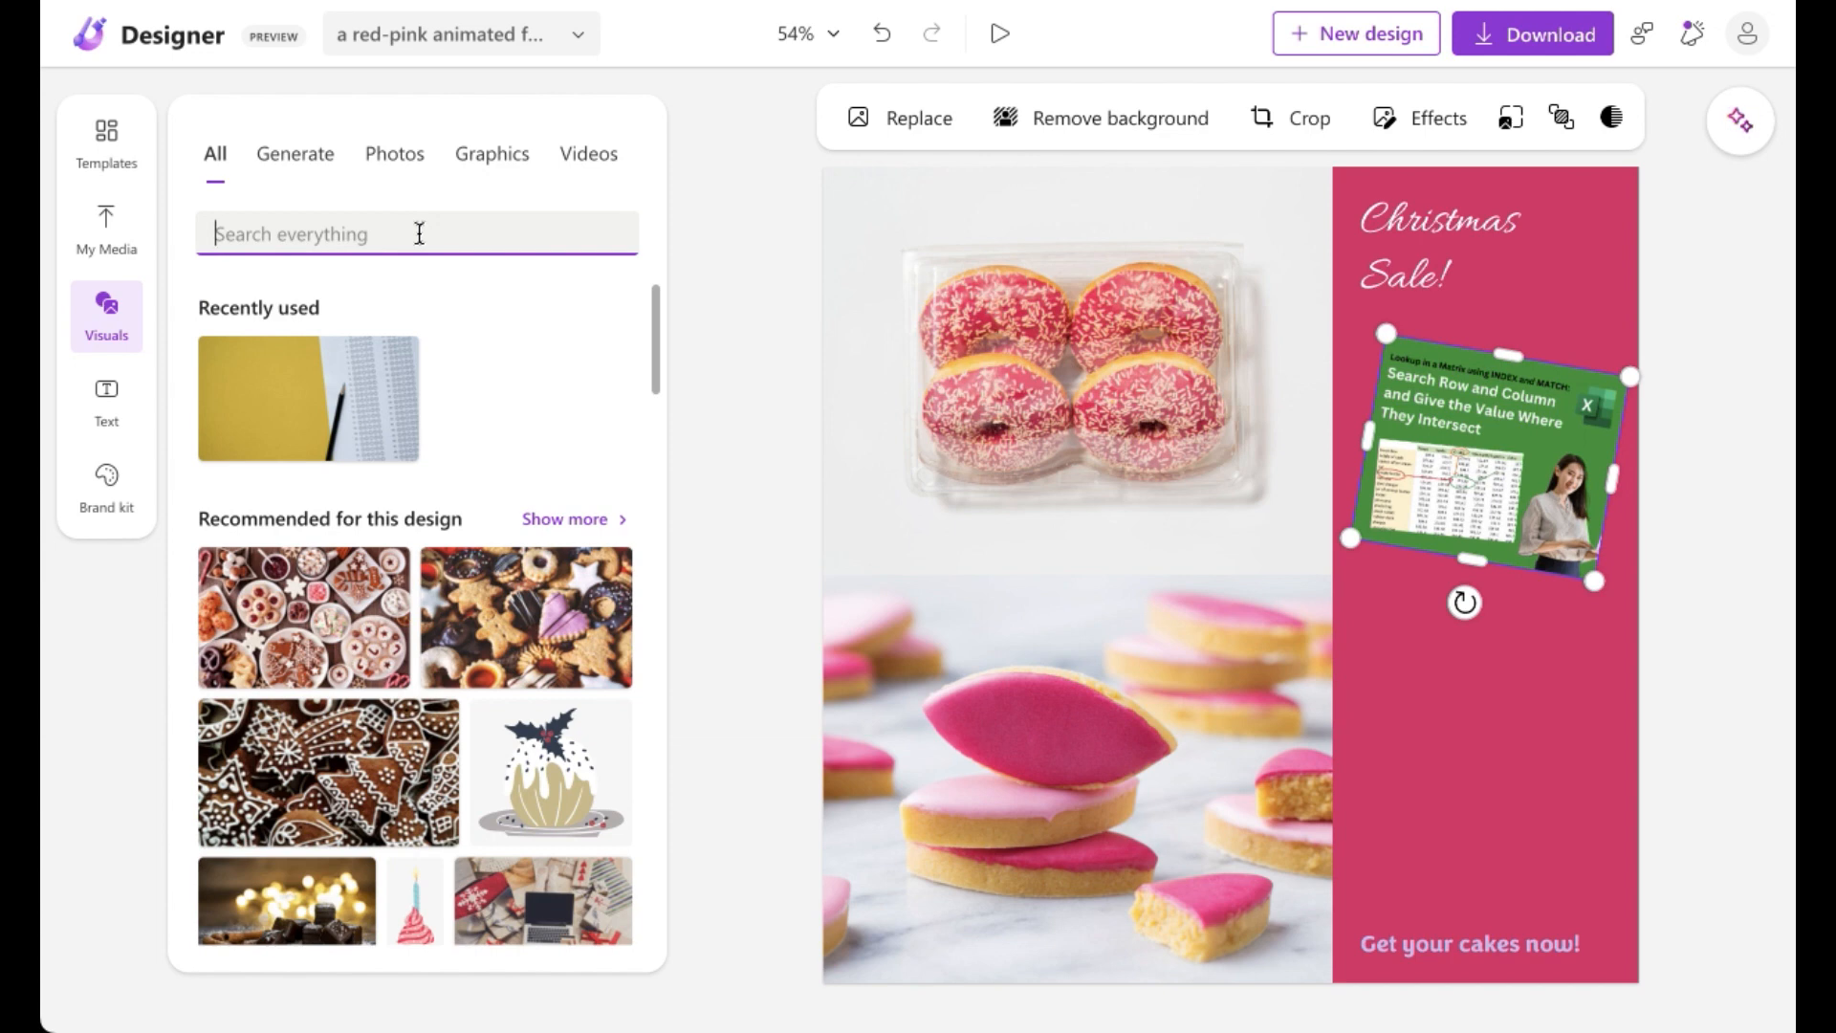
pyautogui.write('drink')
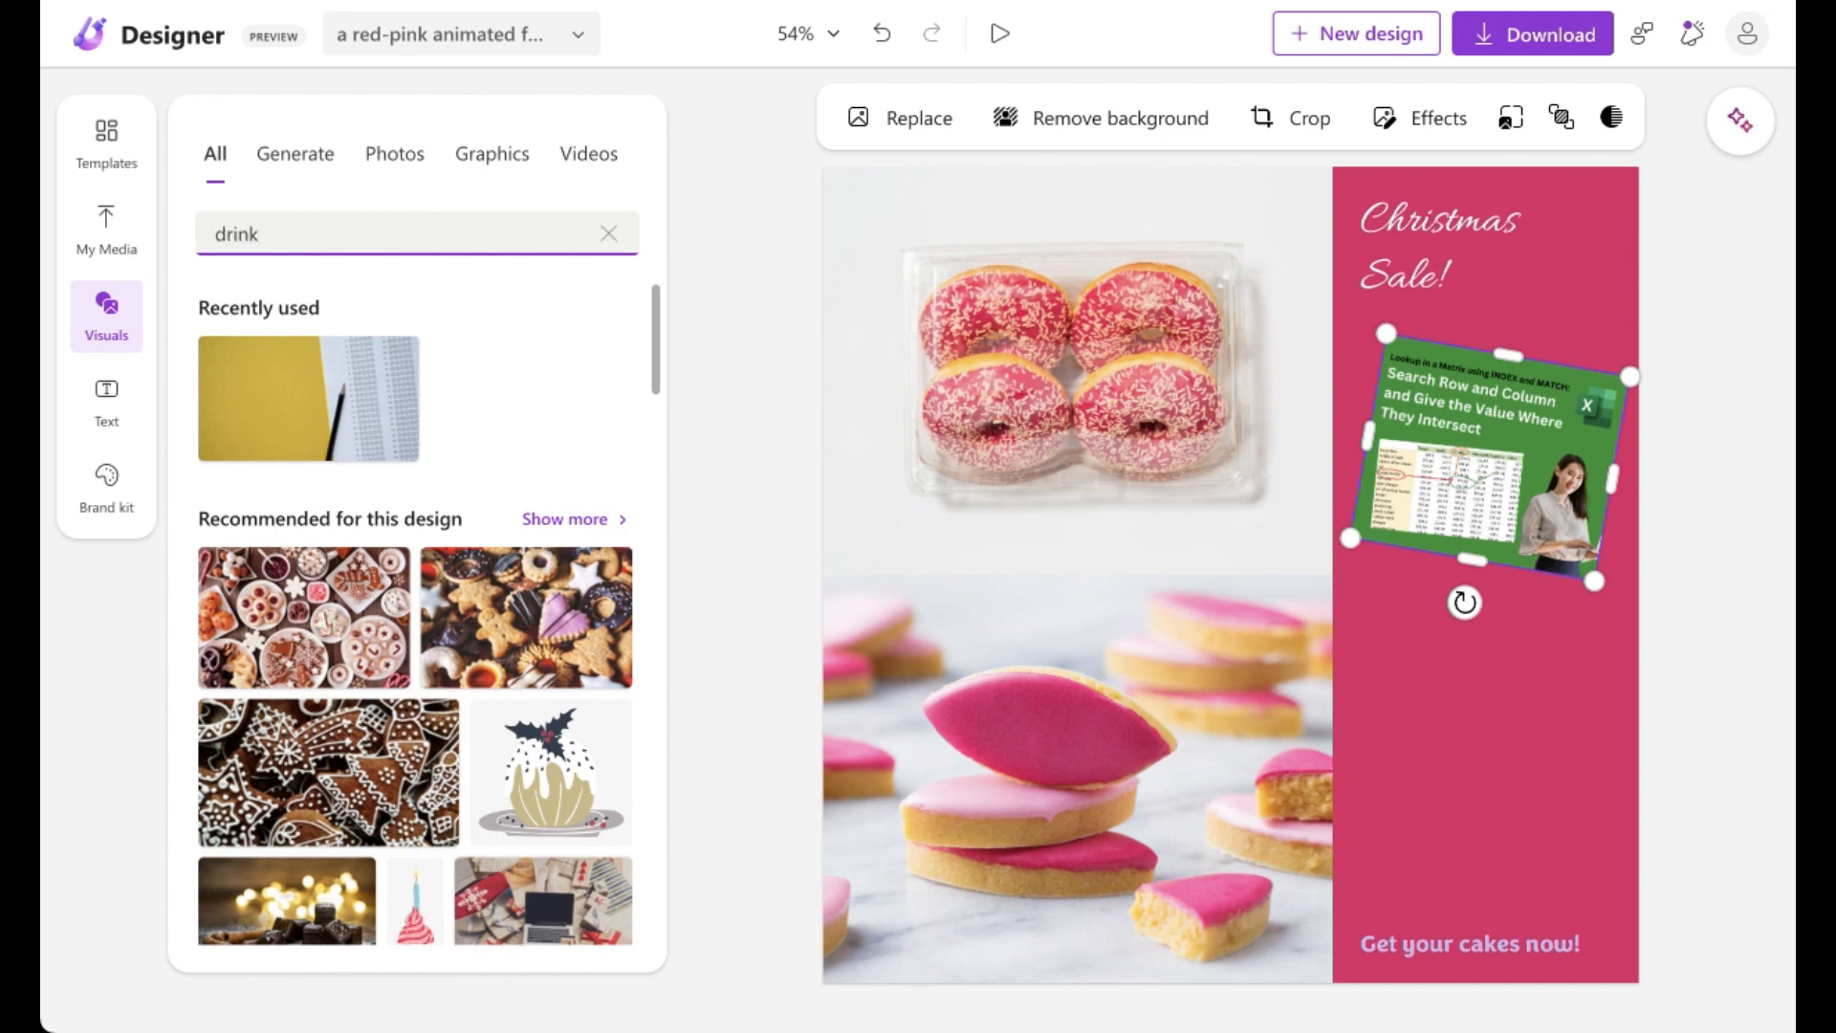
pyautogui.write('s')
pyautogui.press('Return')
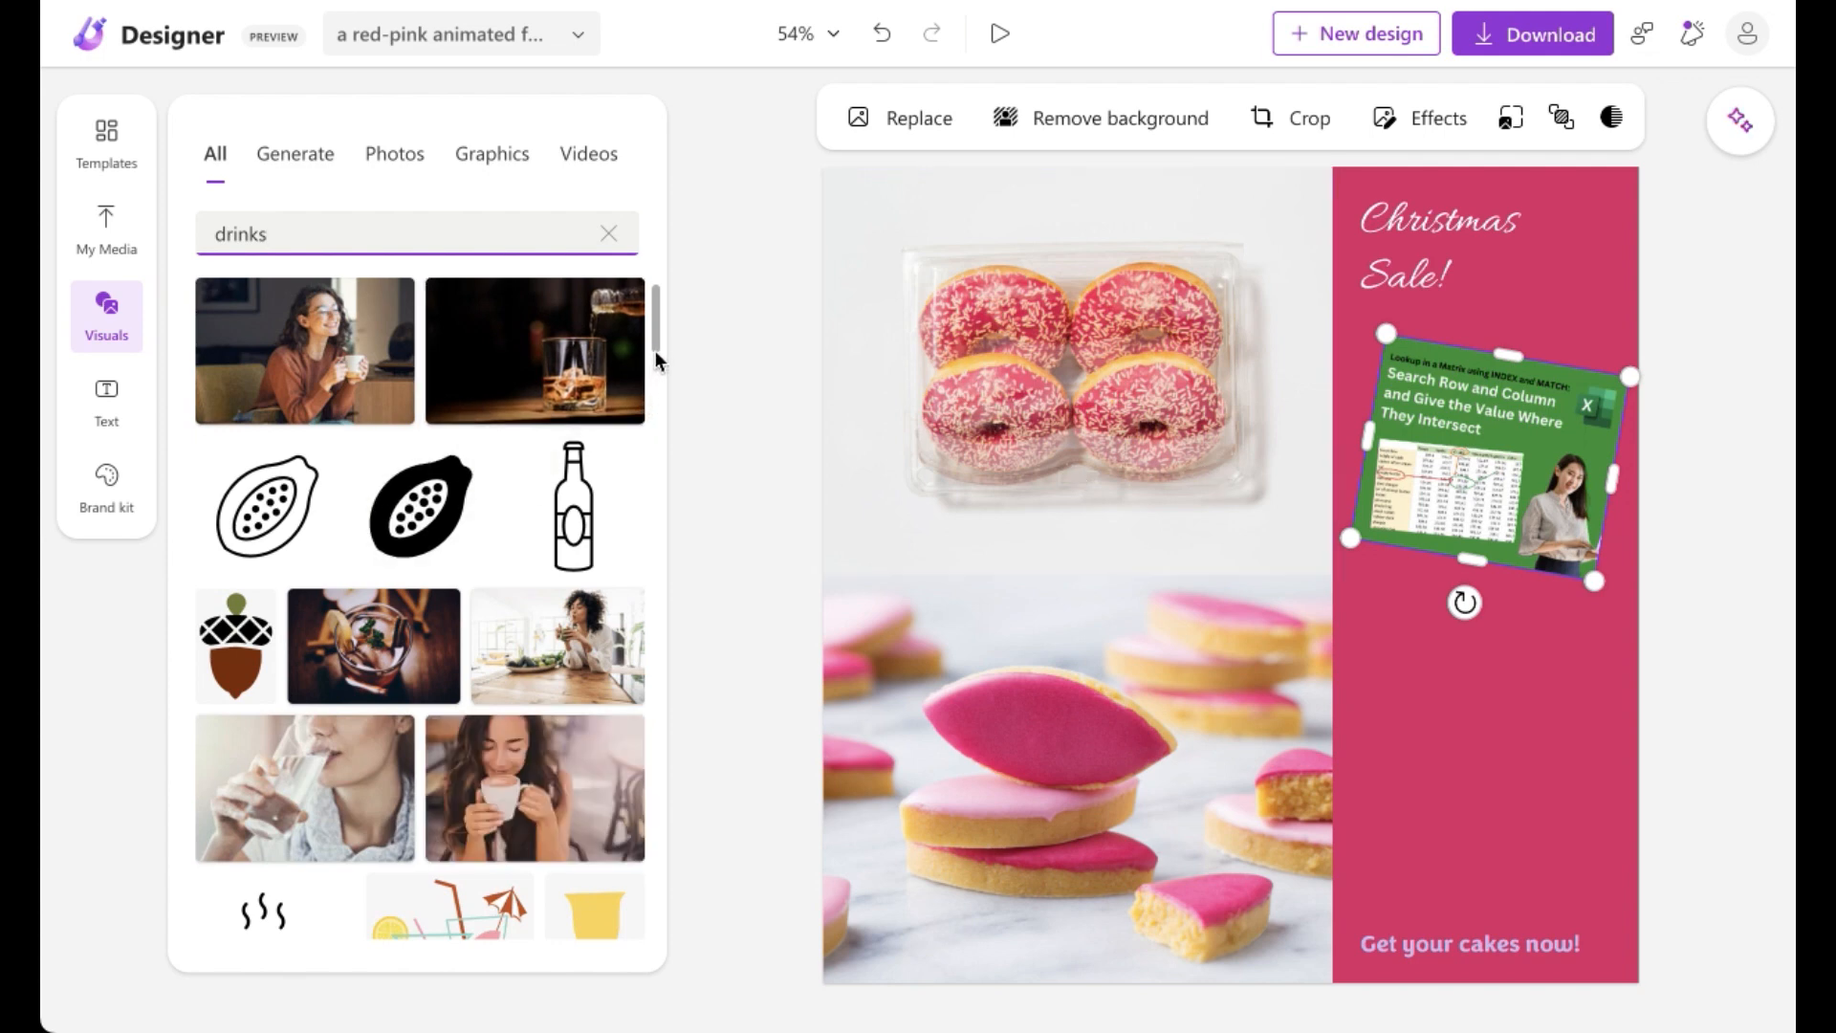
pyautogui.moveTo(656, 335)
pyautogui.mouseDown()
pyautogui.moveTo(656, 382)
pyautogui.moveTo(662, 325)
pyautogui.mouseUp()
pyautogui.click(319, 348)
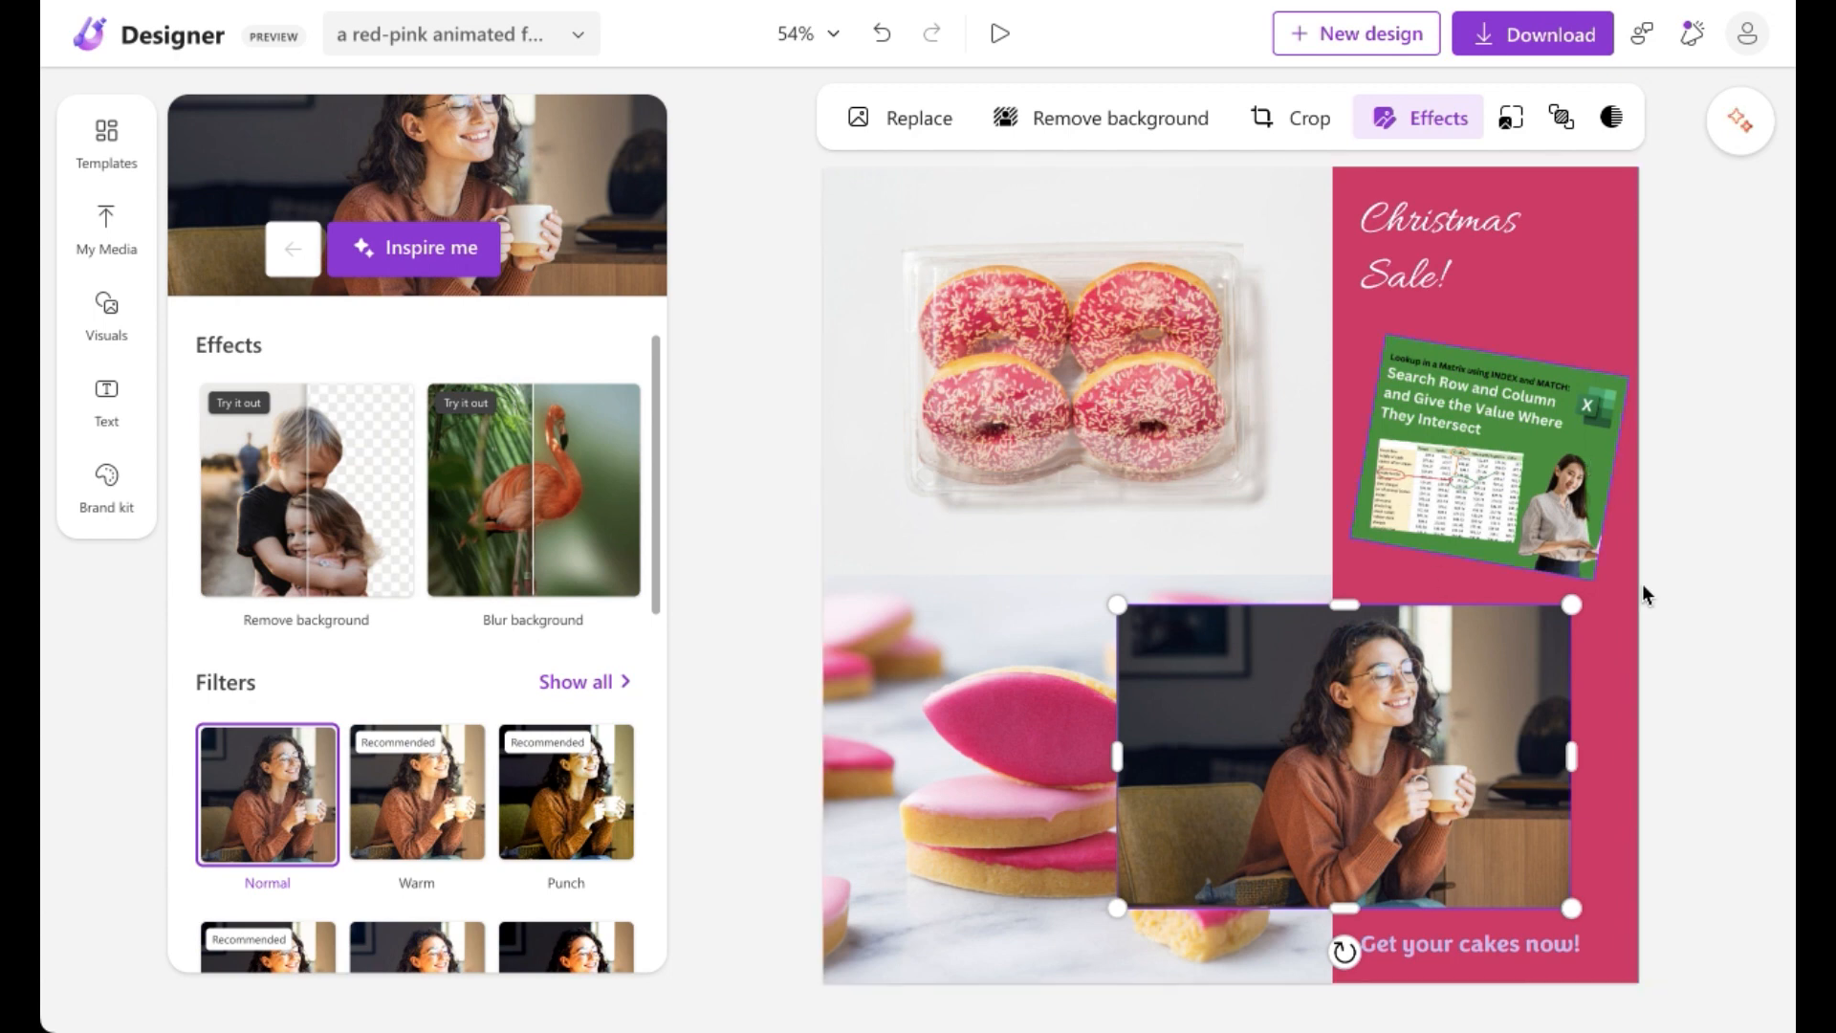
# Step: Try the Blur background effect on the woman photo and undo it
pyautogui.click(1426, 256)
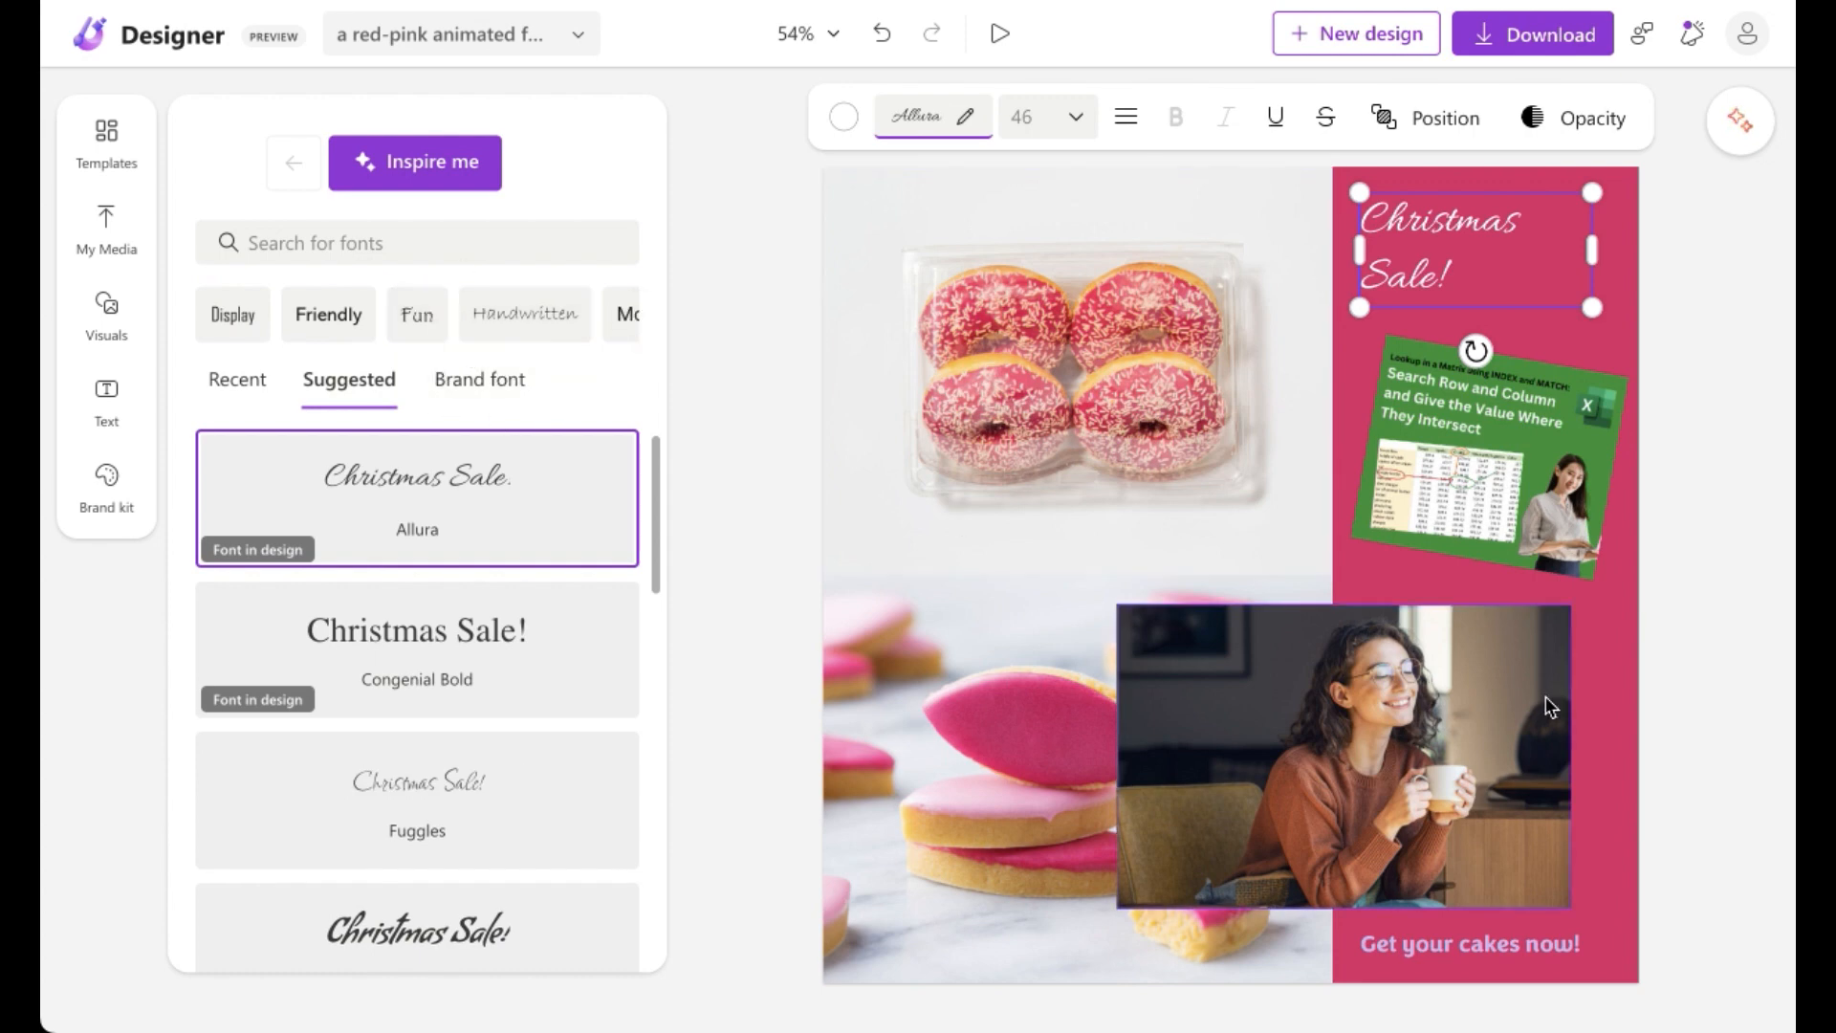
pyautogui.click(1470, 718)
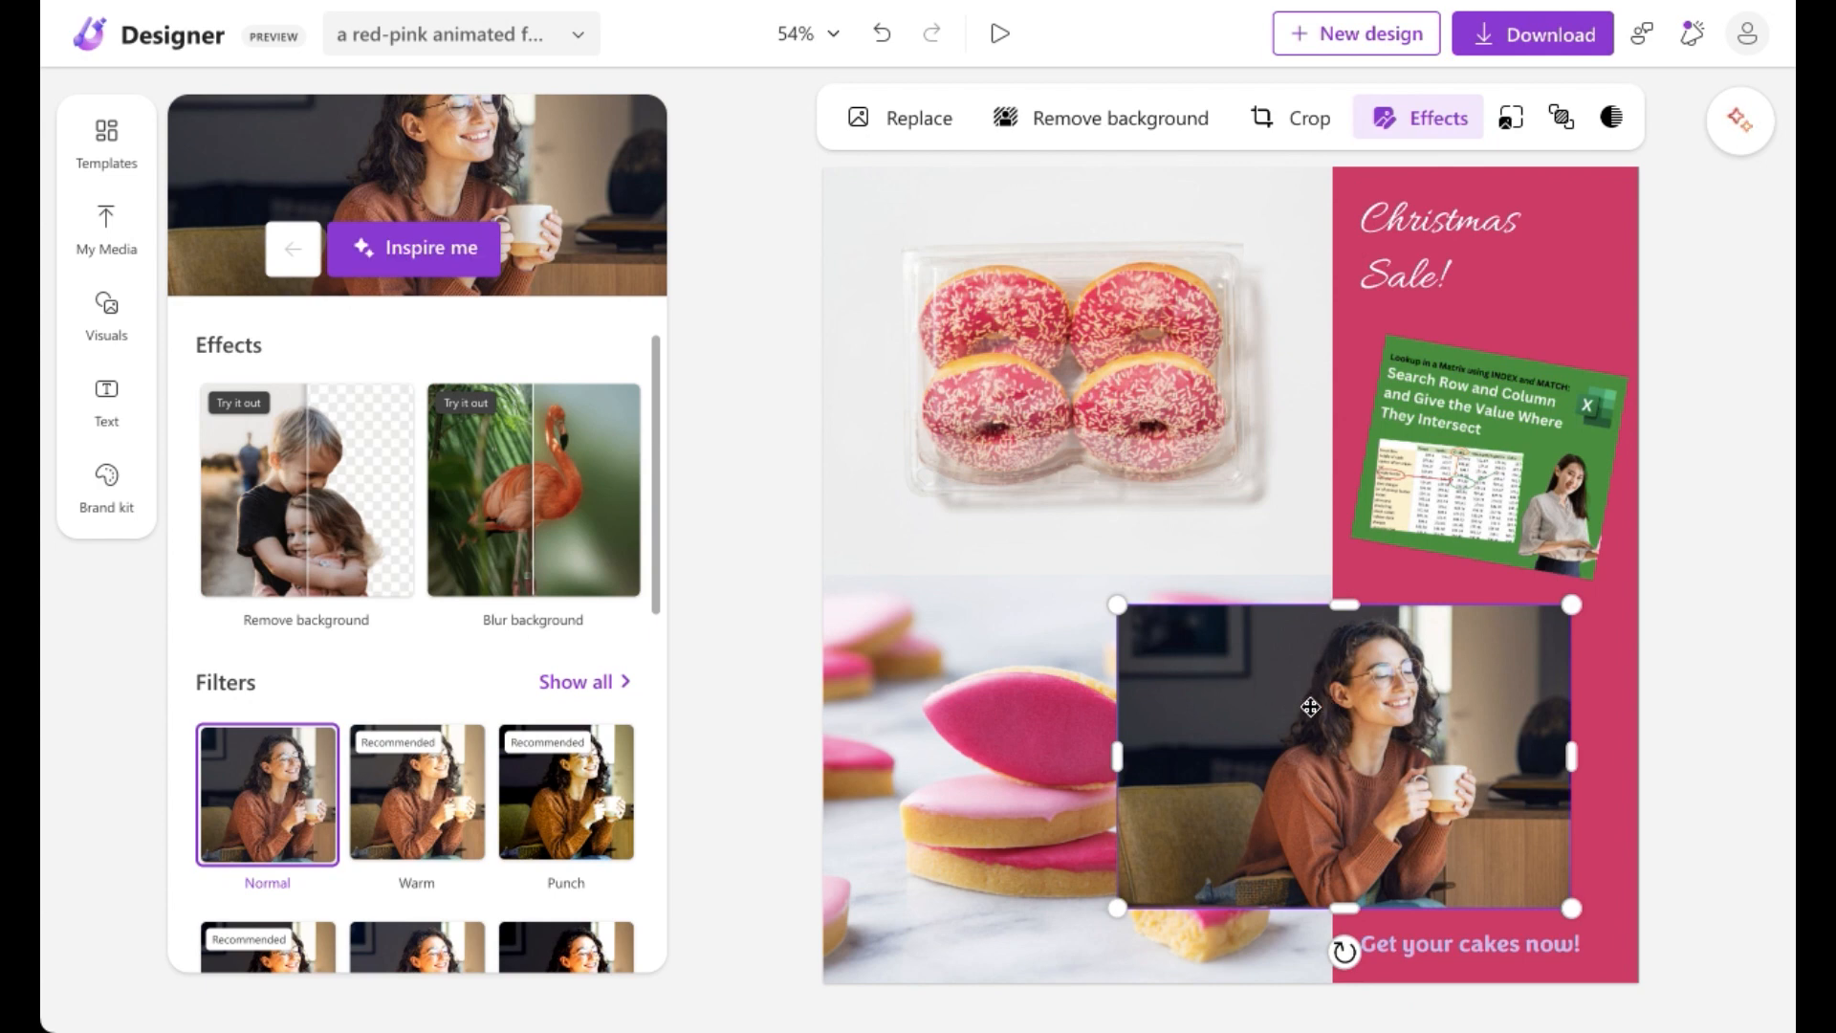
pyautogui.click(1421, 134)
pyautogui.click(1422, 136)
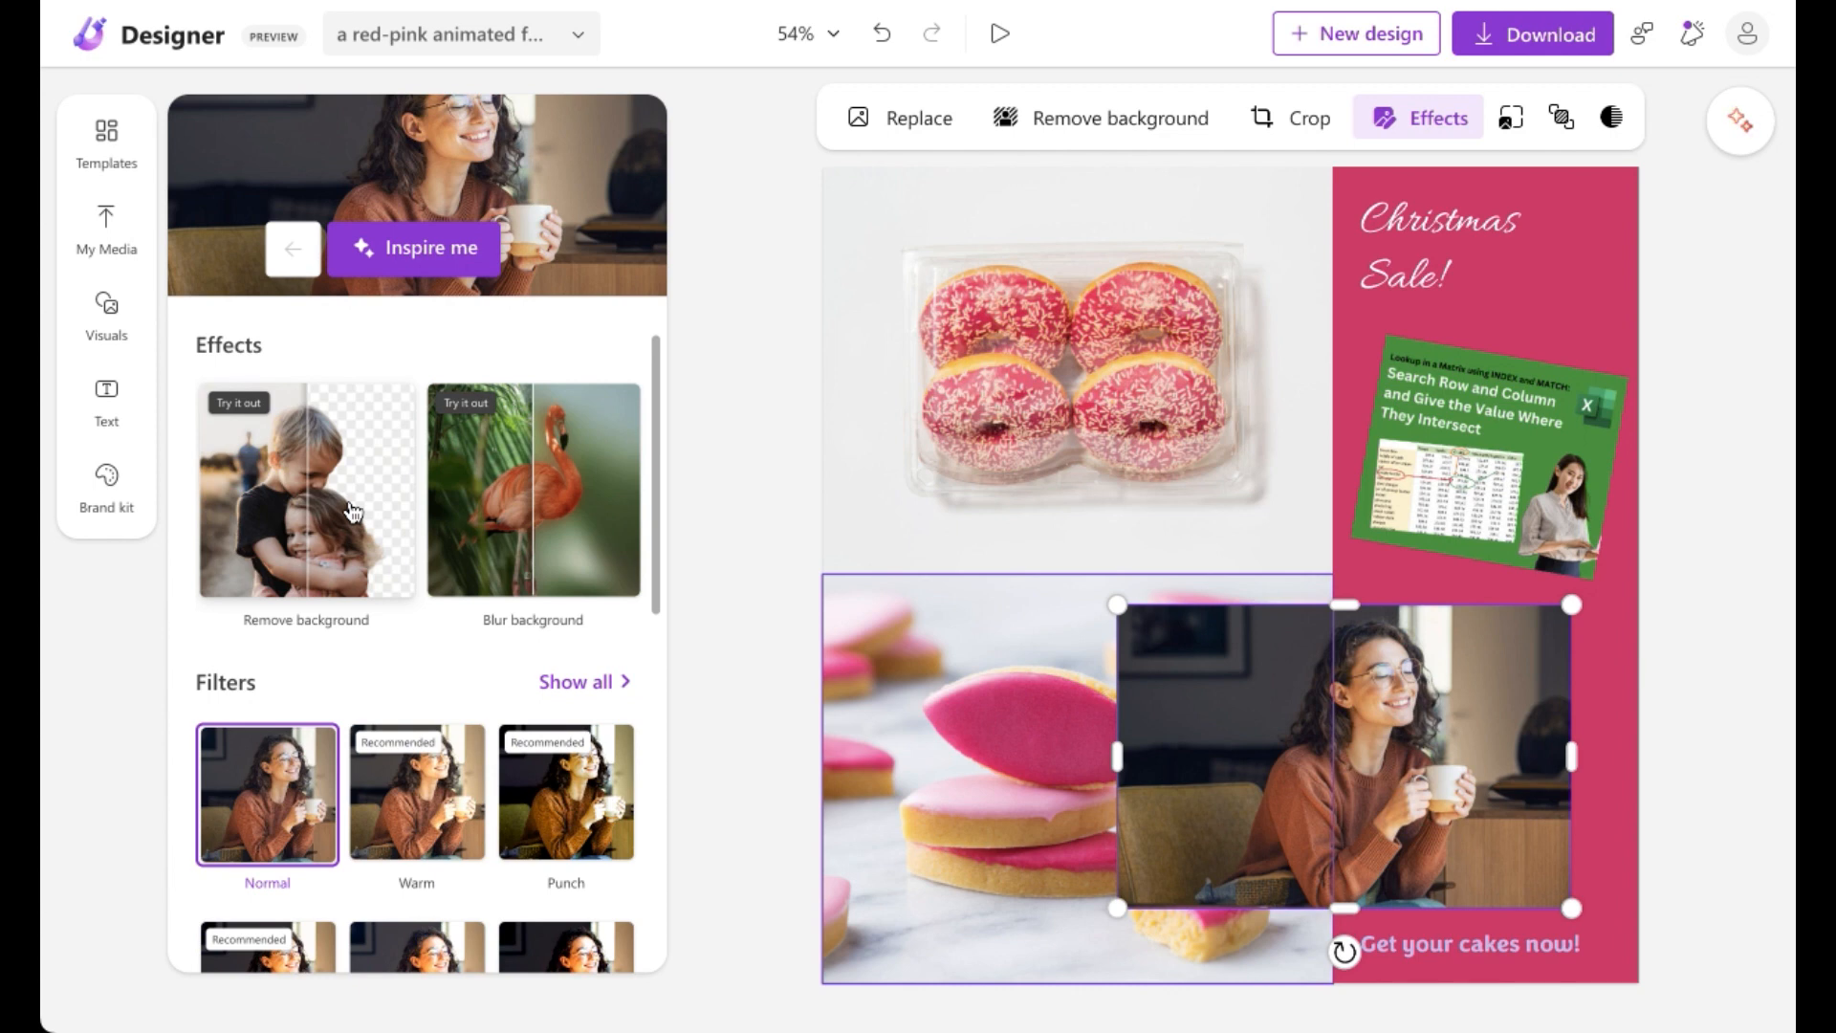
pyautogui.click(560, 502)
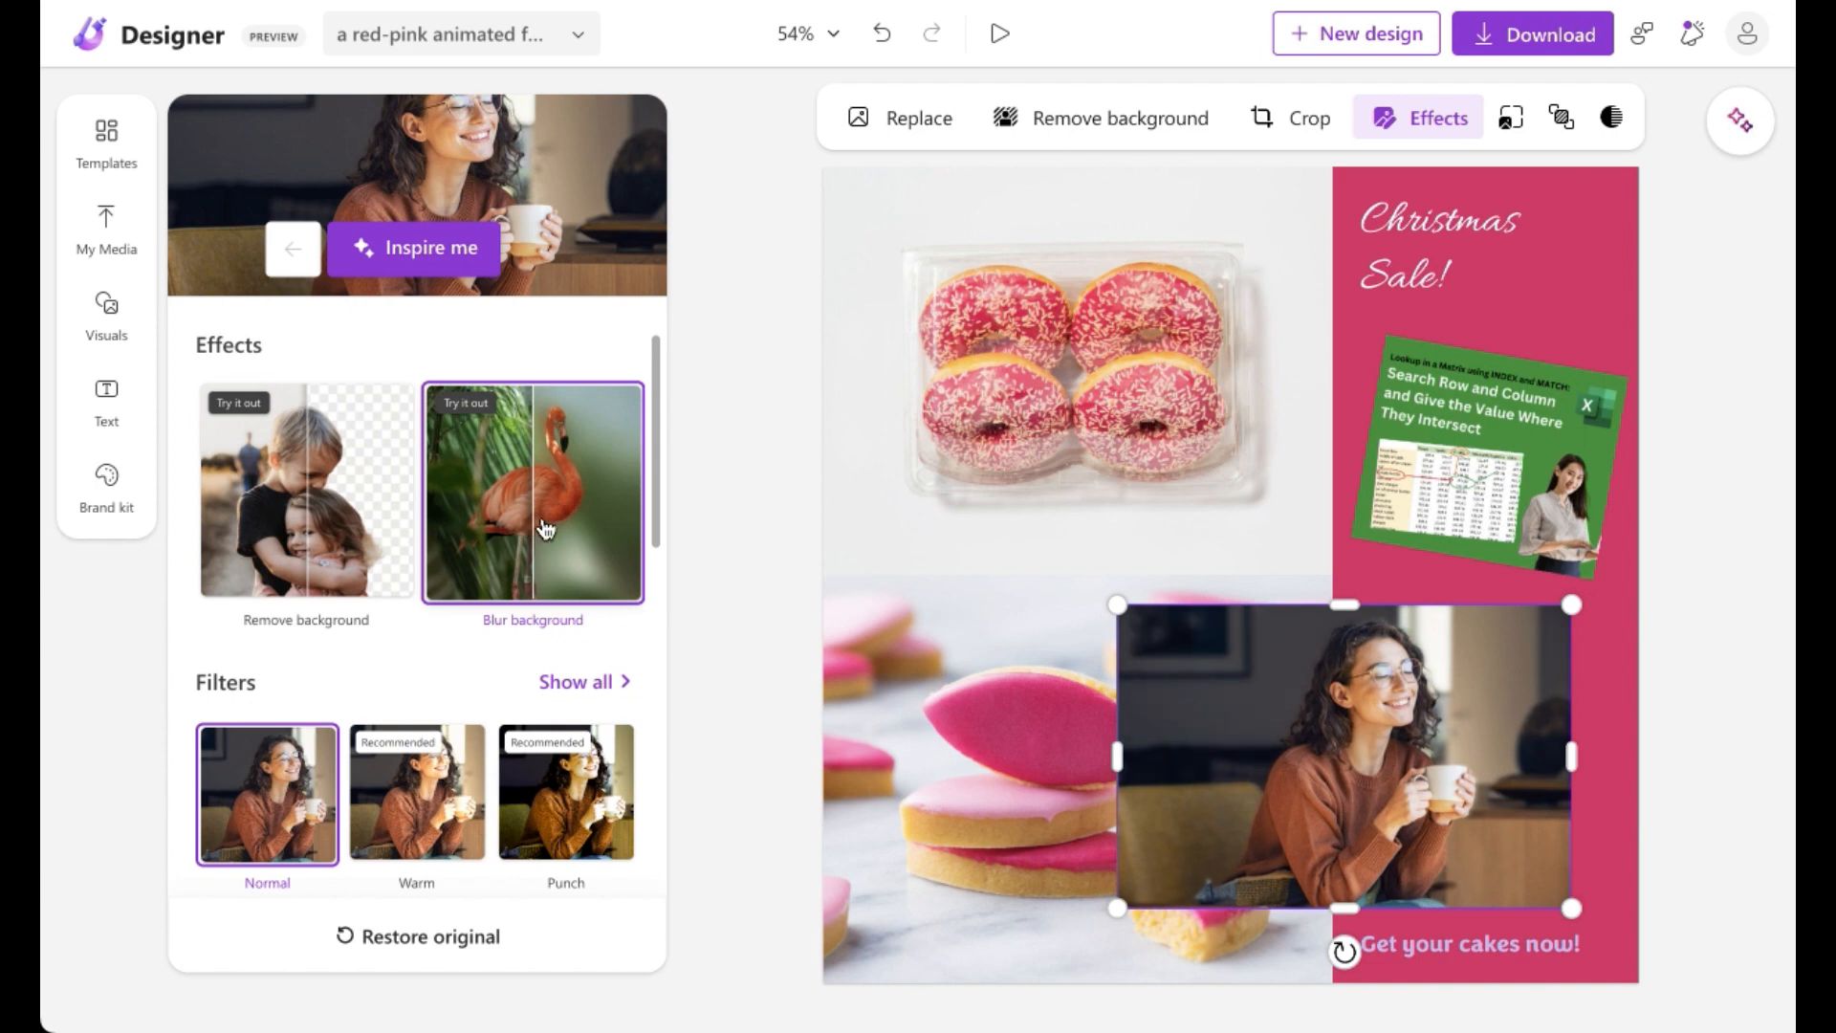
pyautogui.click(884, 38)
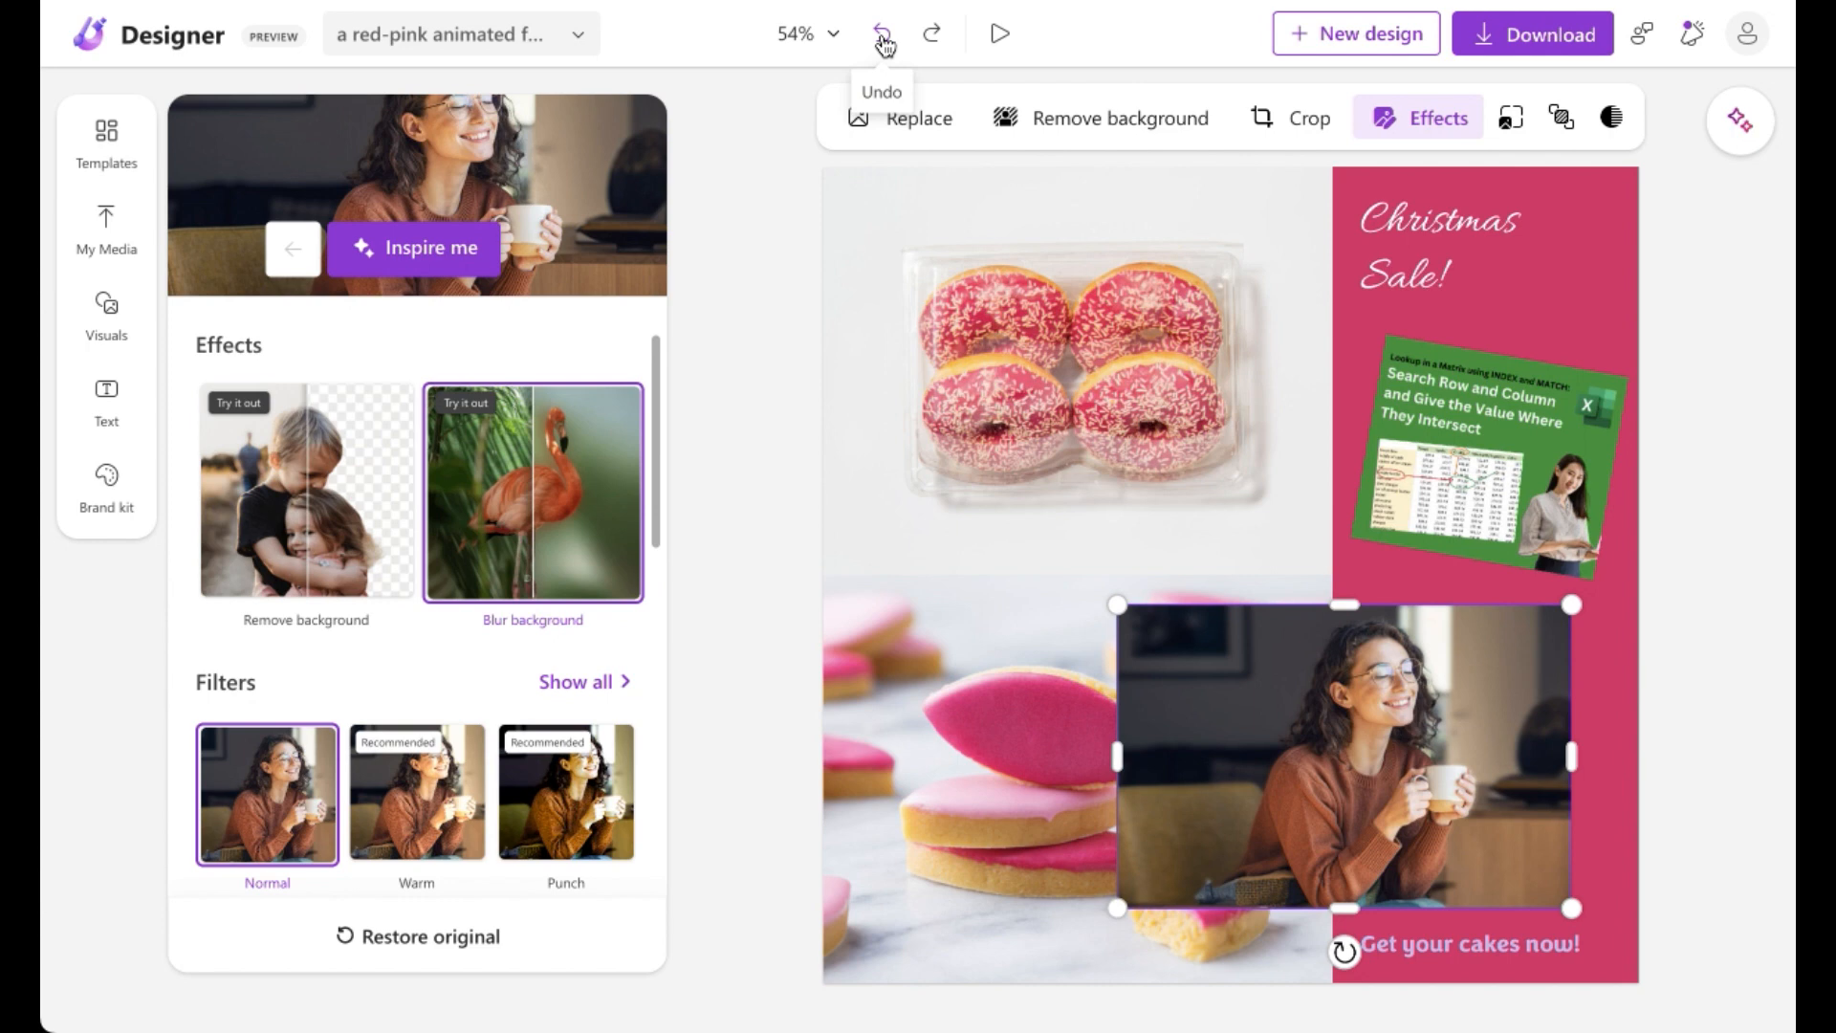
pyautogui.click(894, 43)
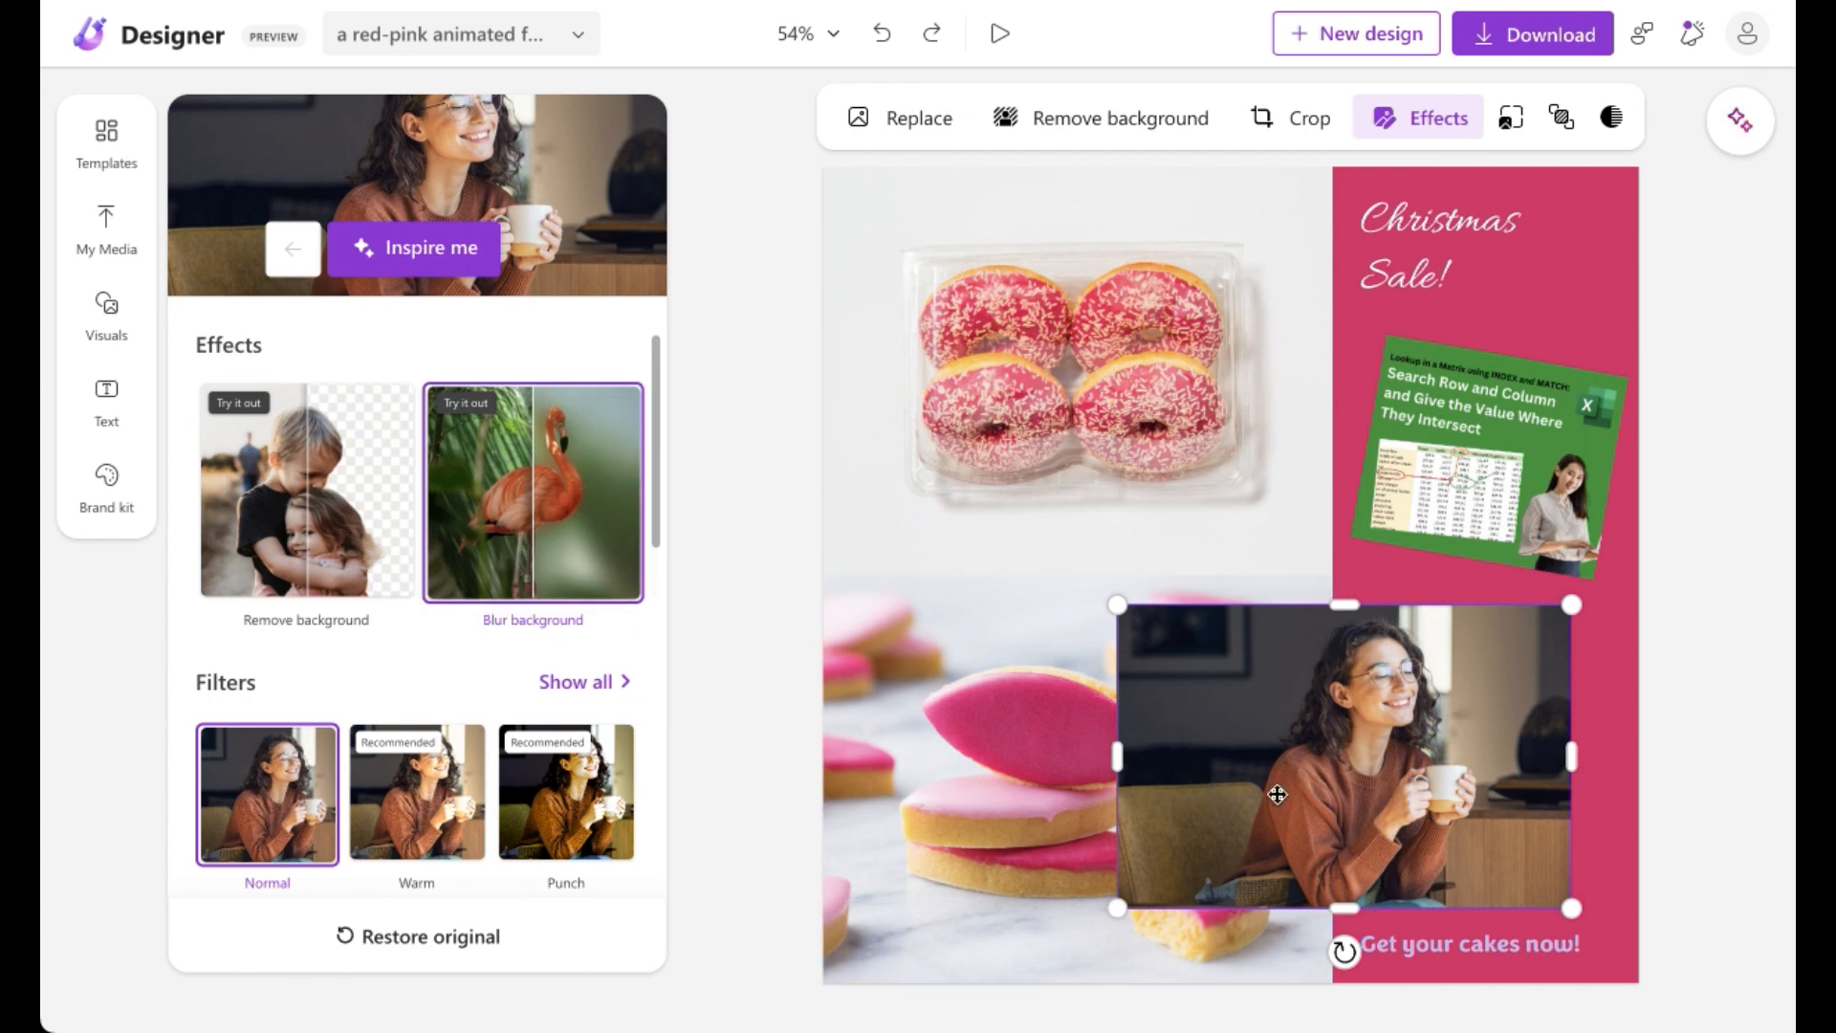
pyautogui.click(513, 543)
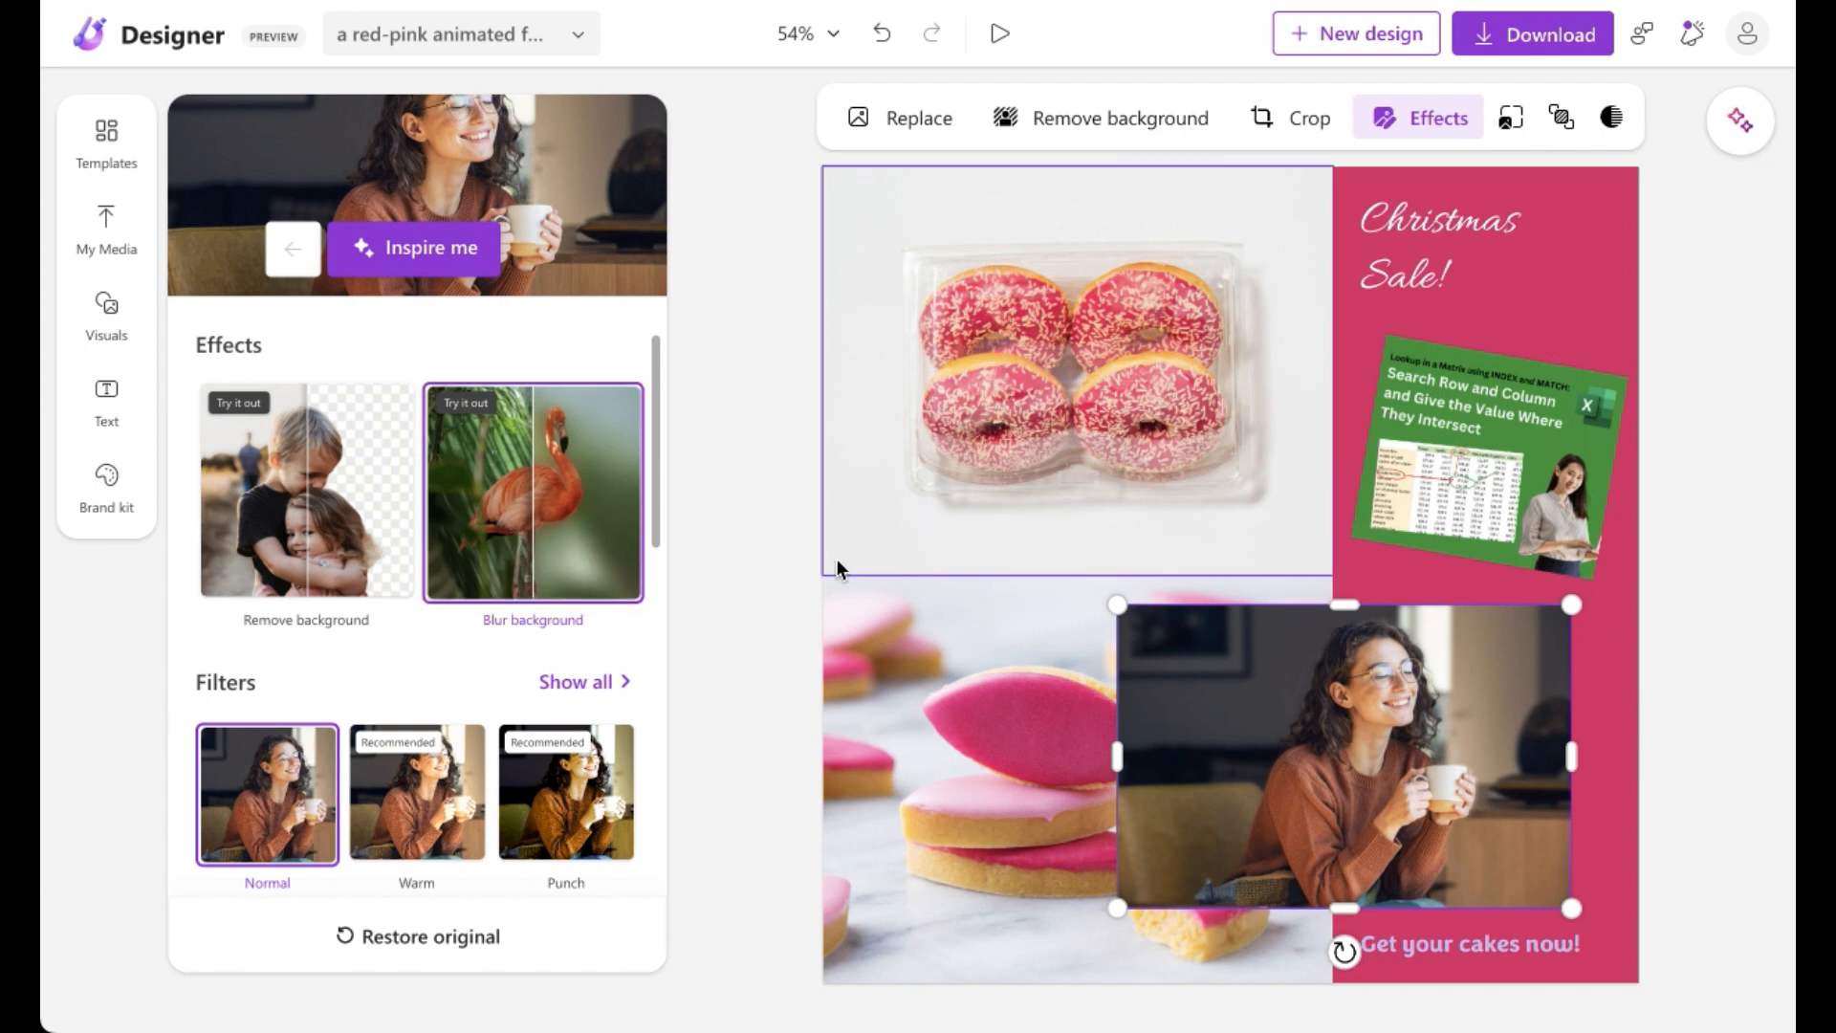
# Step: Remove the woman photo's background and move the photo right onto the lower pink panel
pyautogui.click(382, 478)
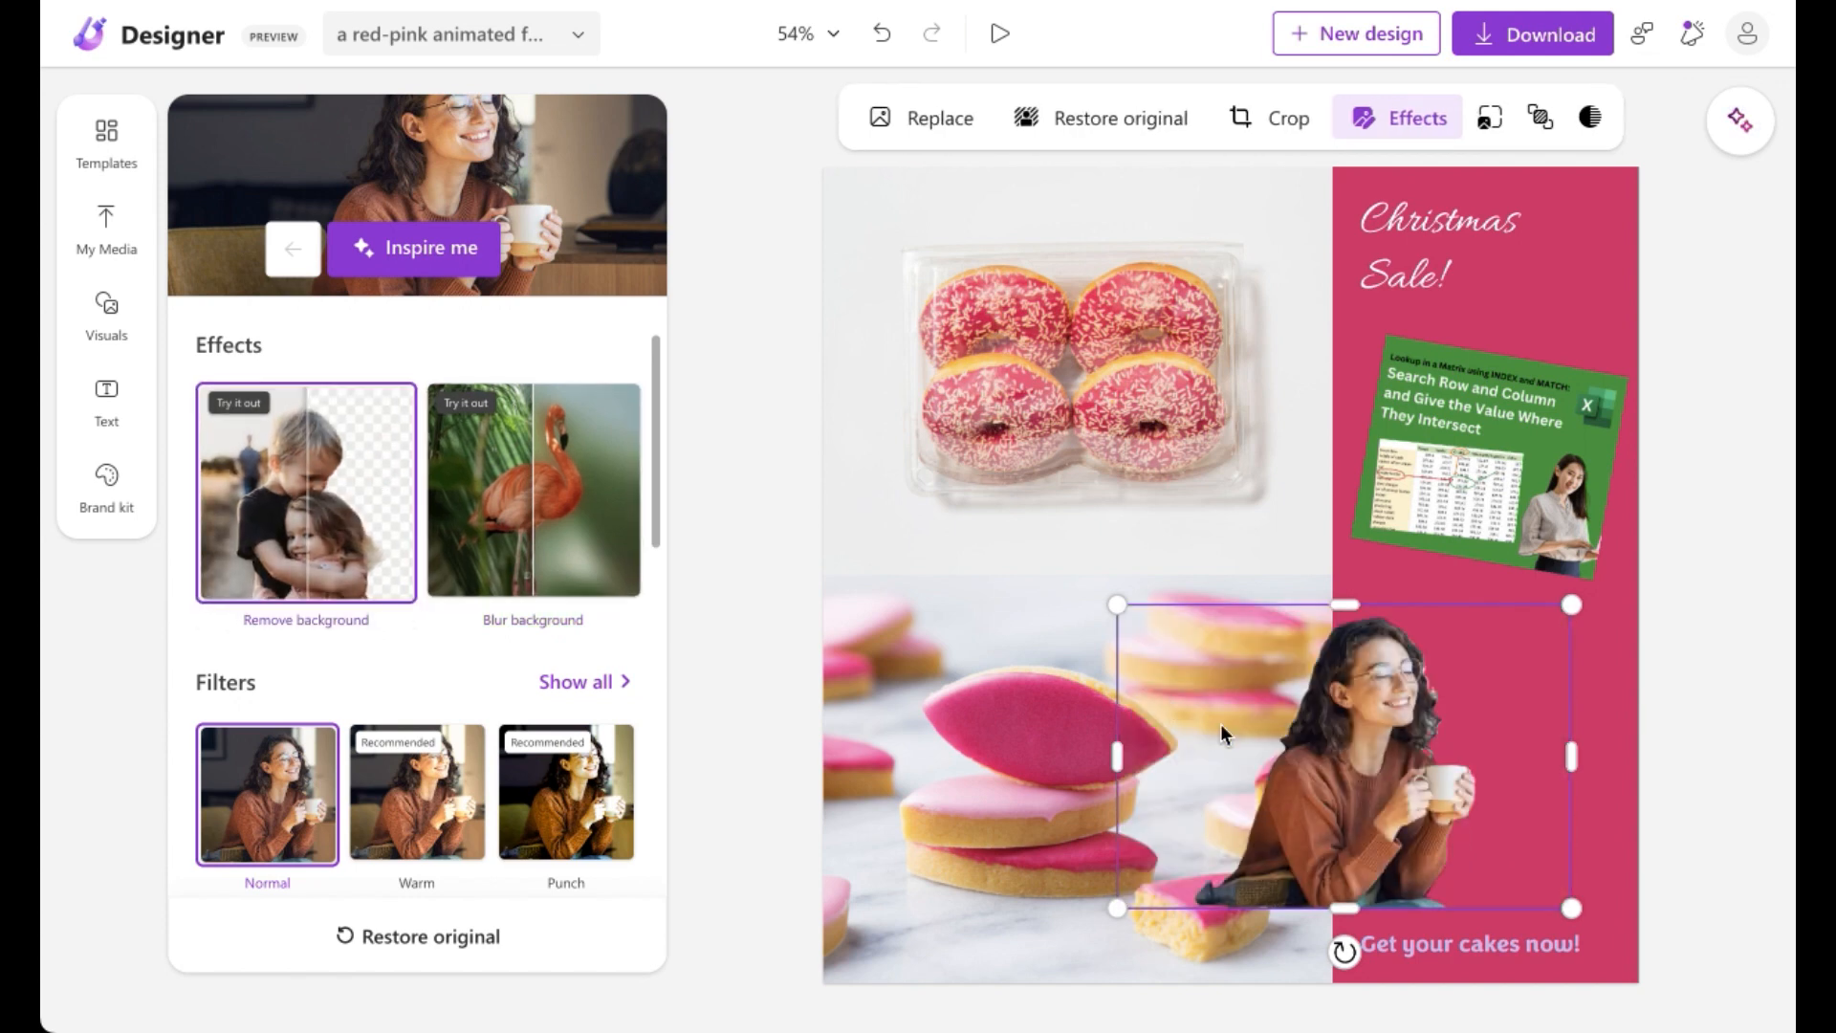
pyautogui.moveTo(1402, 832); pyautogui.dragTo(1501, 799)
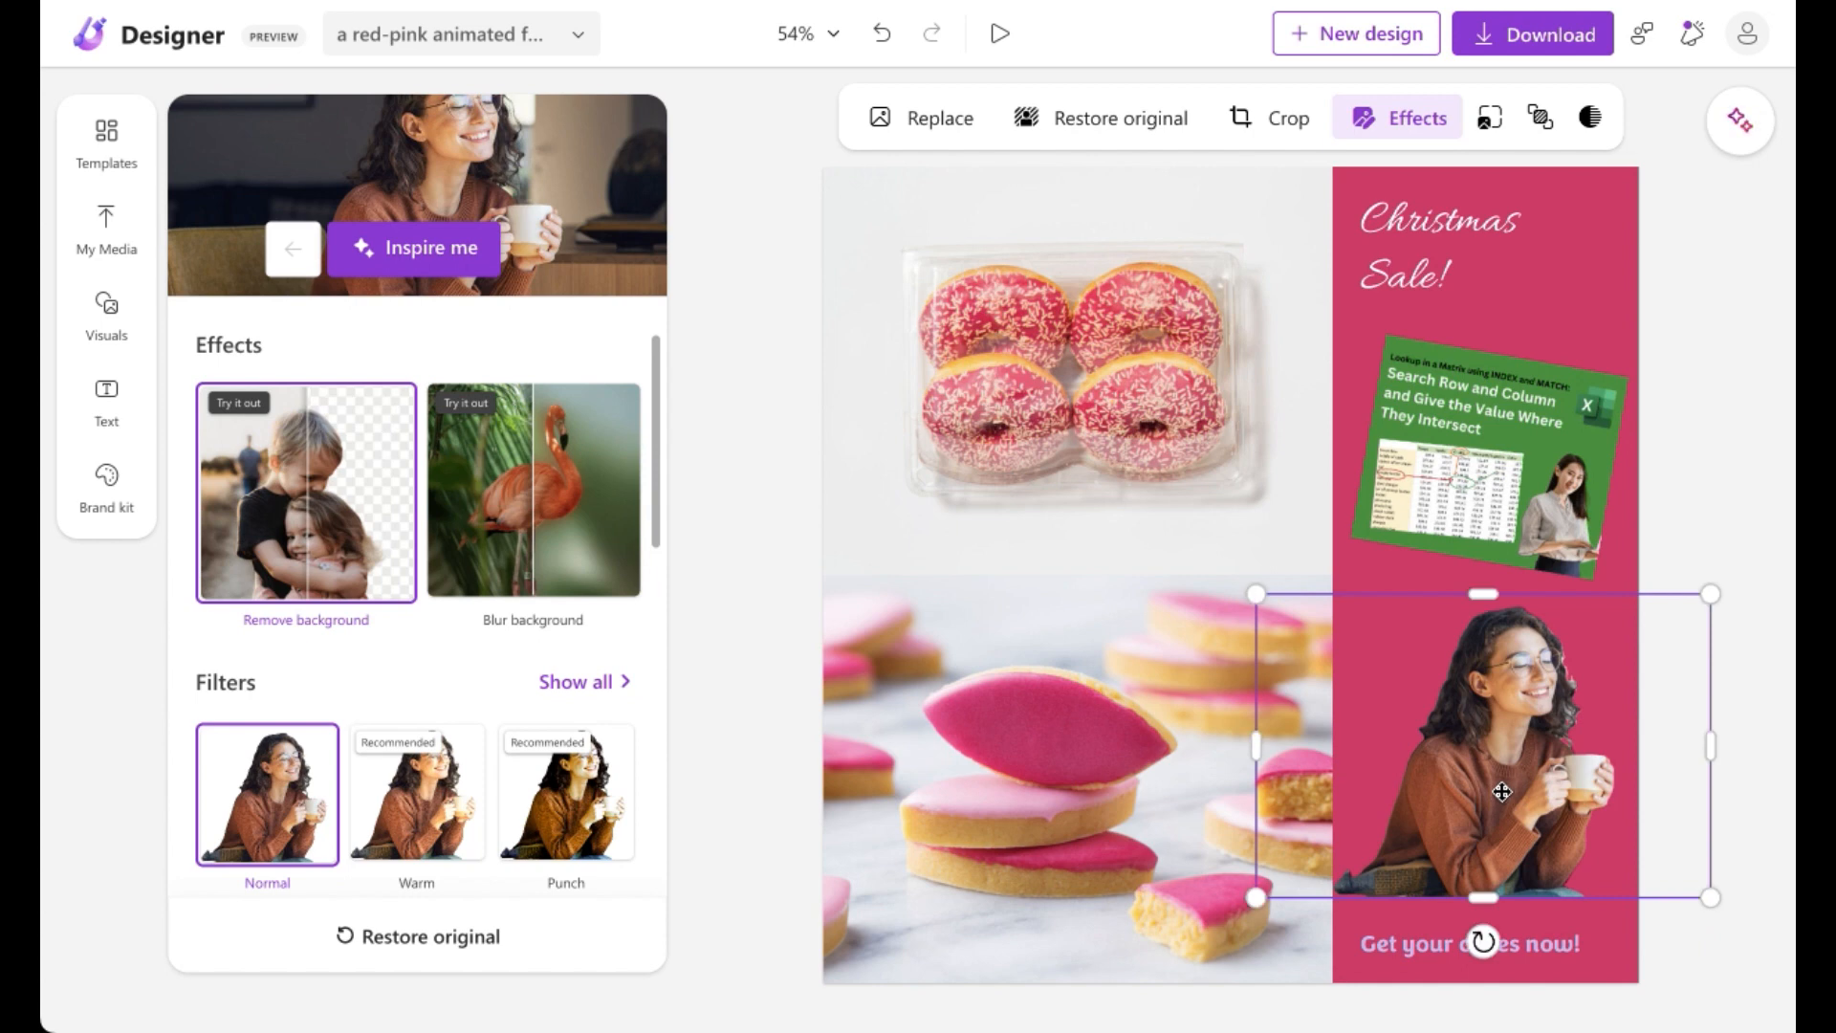
# Step: Remove the background of the uploaded screenshot image, then delete that image from the pink panel
pyautogui.click(1500, 485)
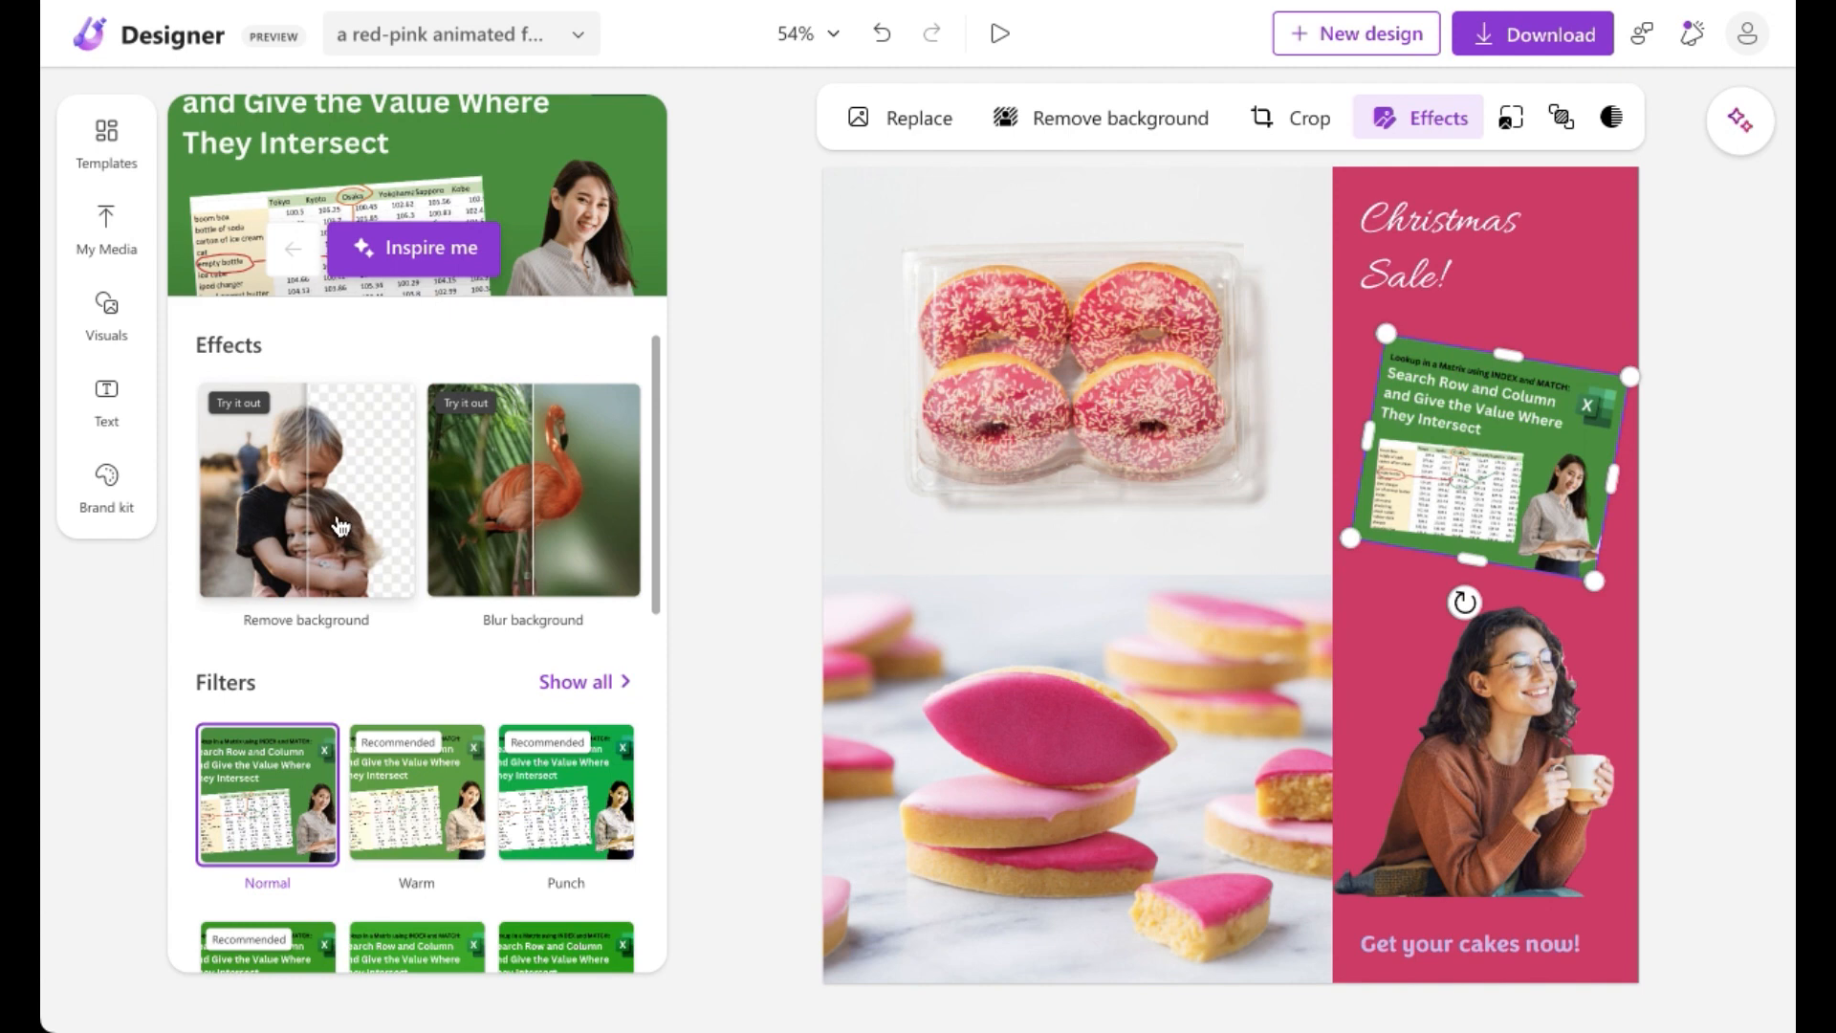
pyautogui.click(339, 526)
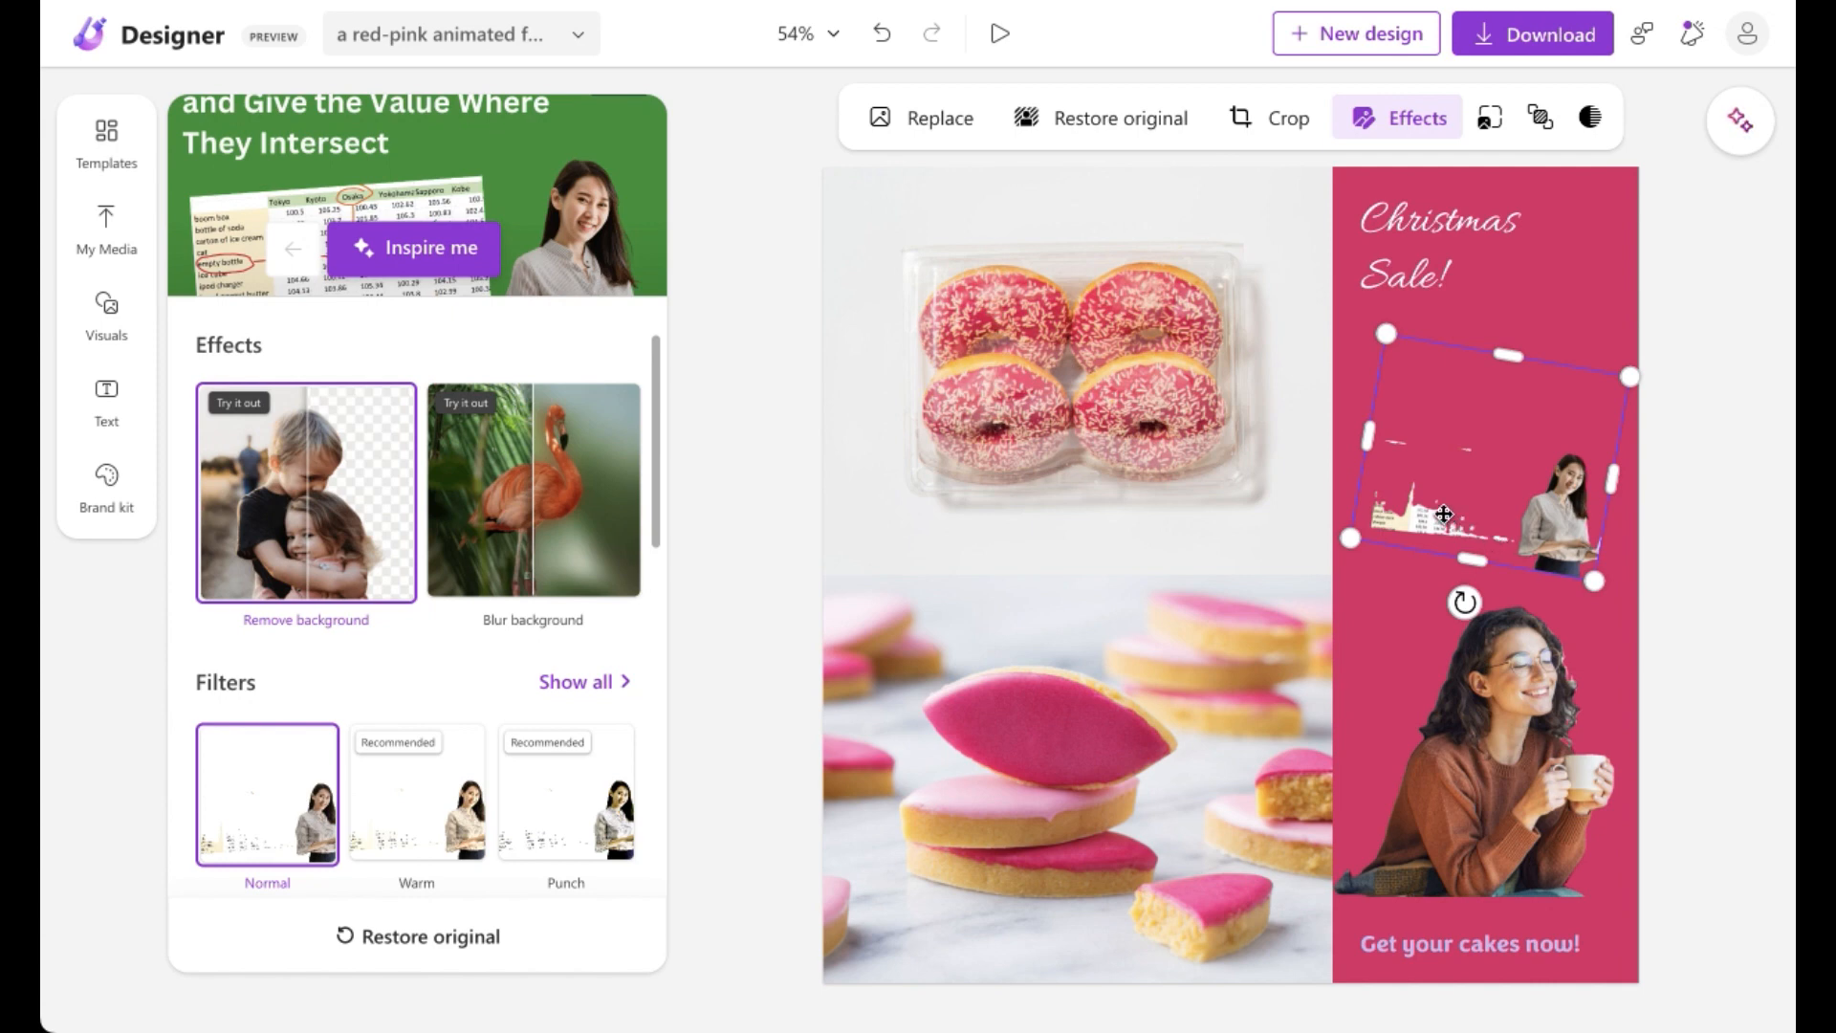
pyautogui.moveTo(656, 541); pyautogui.dragTo(651, 891)
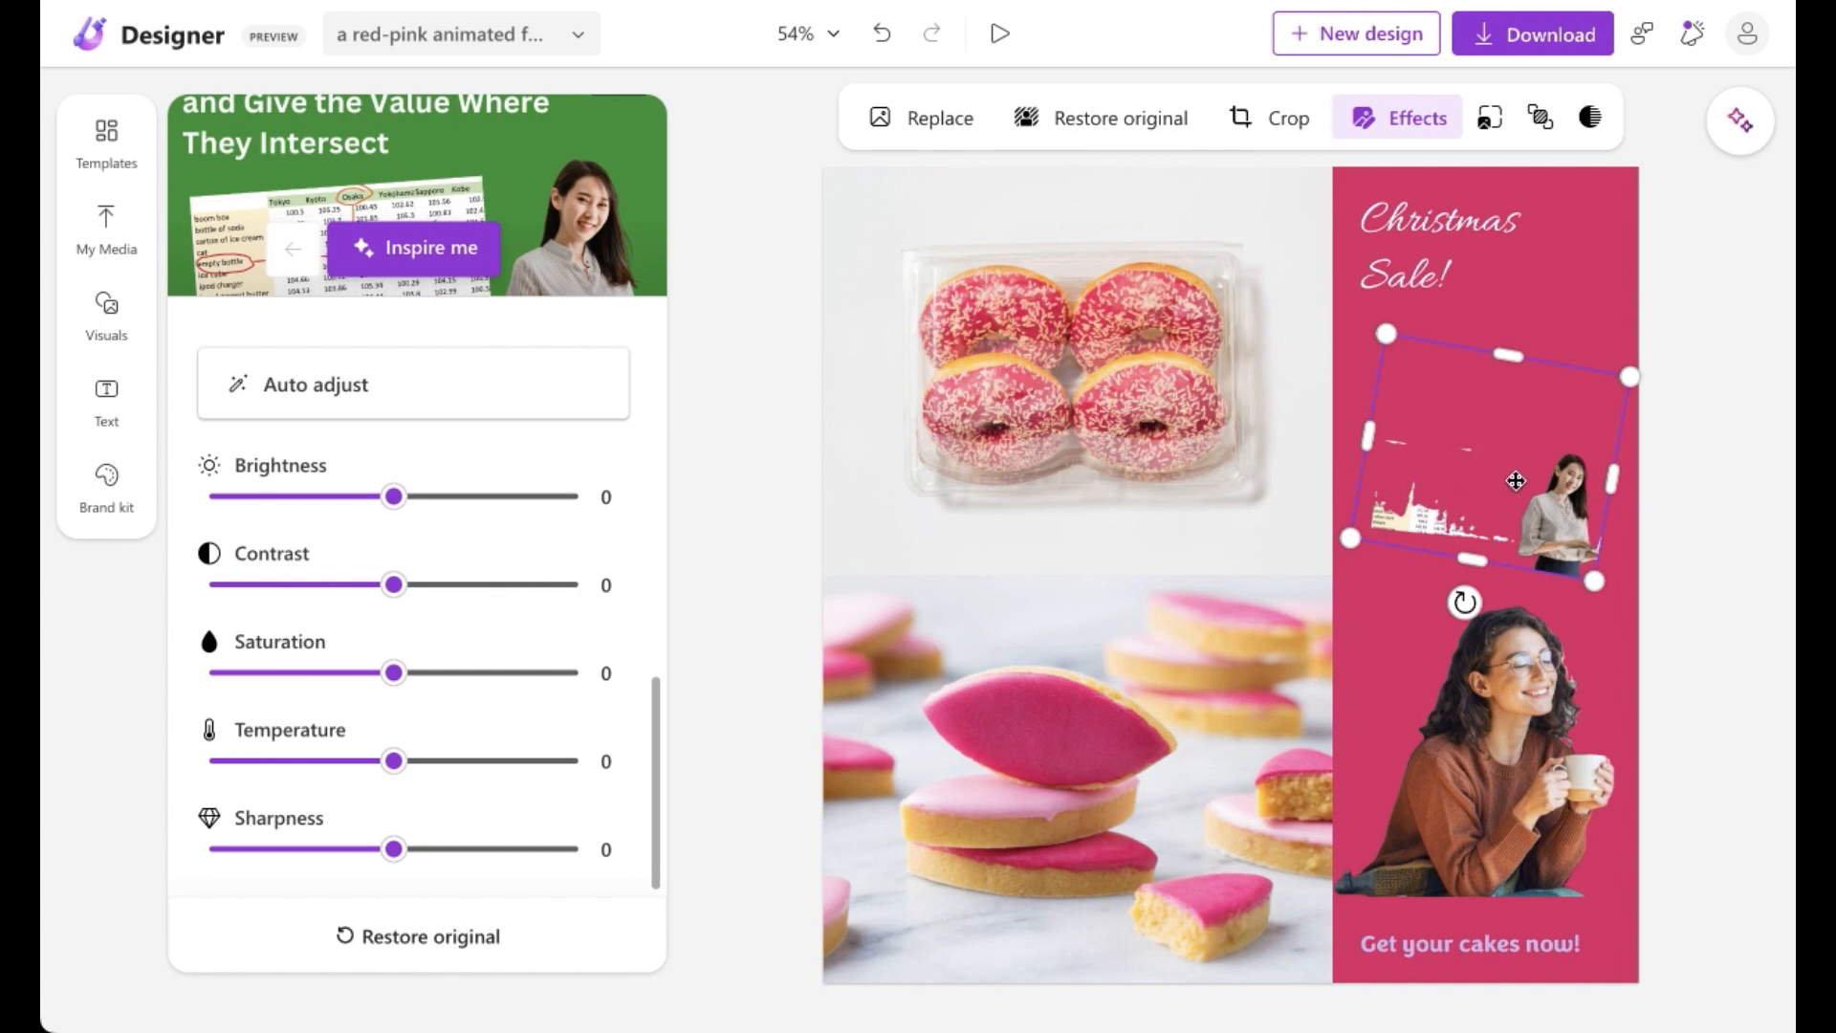
pyautogui.press('Delete')
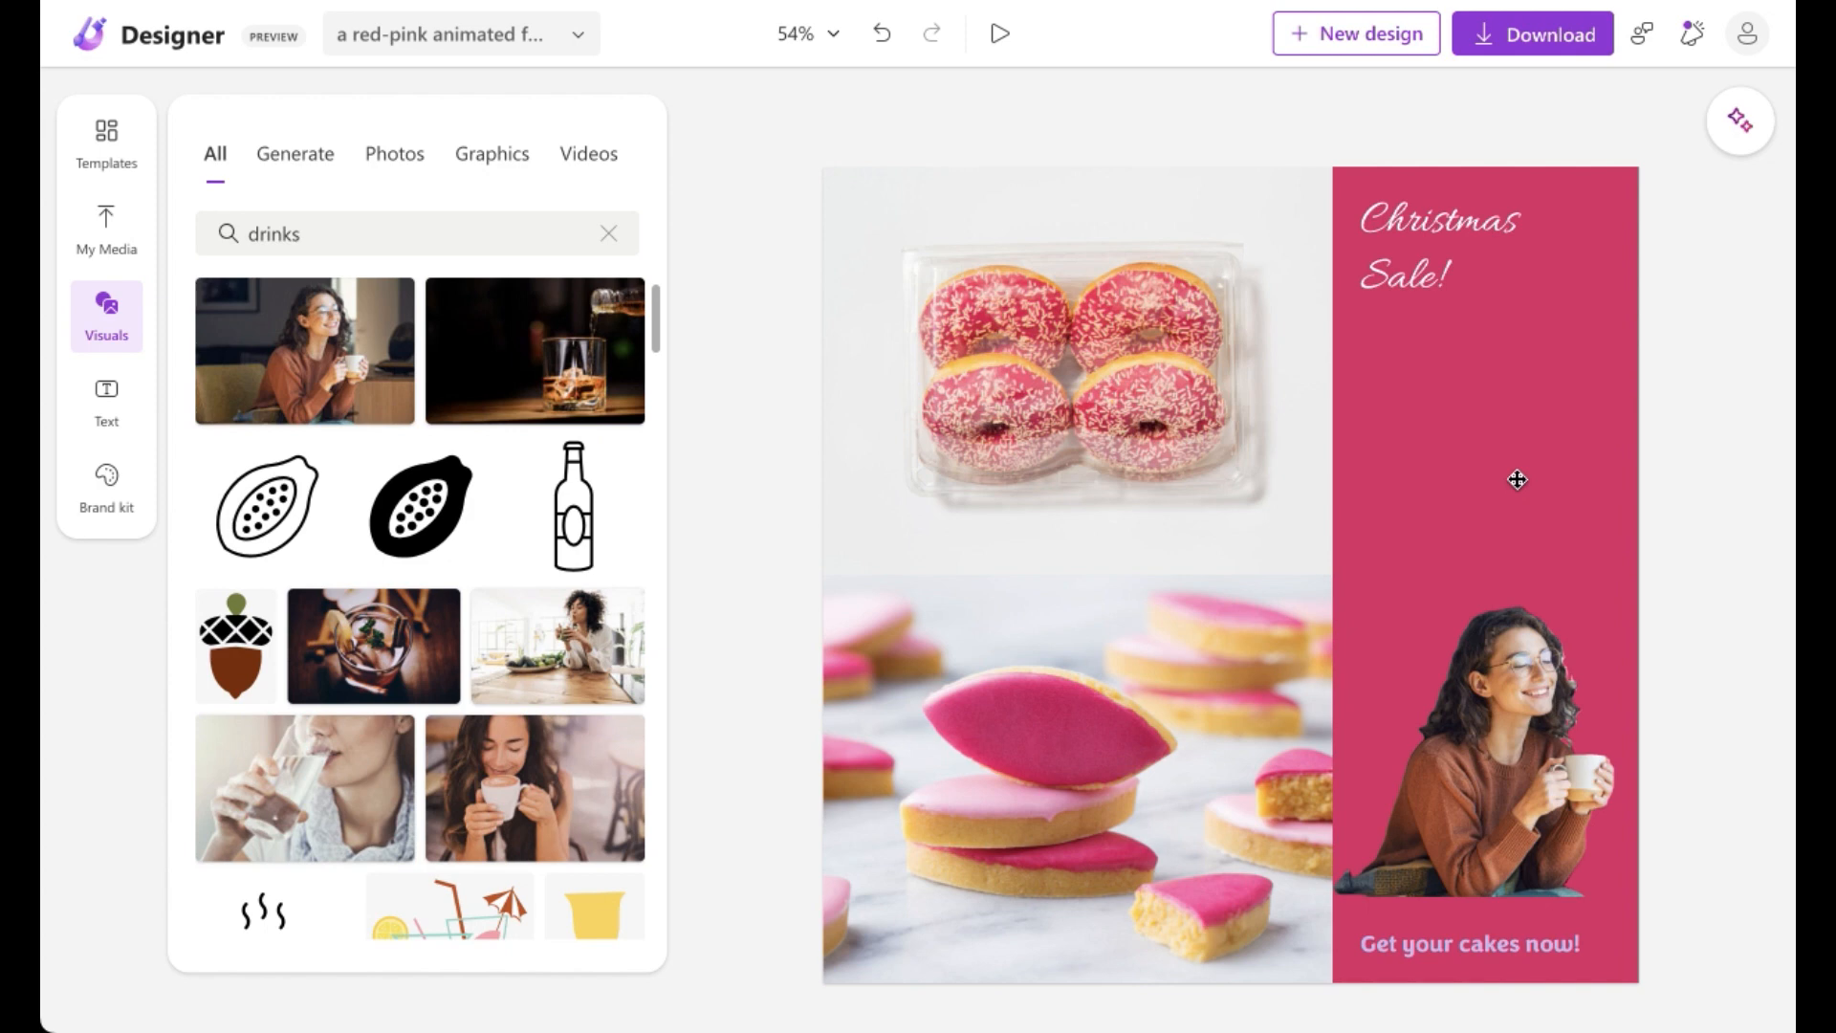
# Step: Nudge the woman photo slightly right and browse the drinks results under Graphics, Photos and Videos
pyautogui.moveTo(1549, 726)
pyautogui.mouseDown()
pyautogui.moveTo(1566, 639)
pyautogui.moveTo(1569, 732)
pyautogui.mouseUp()
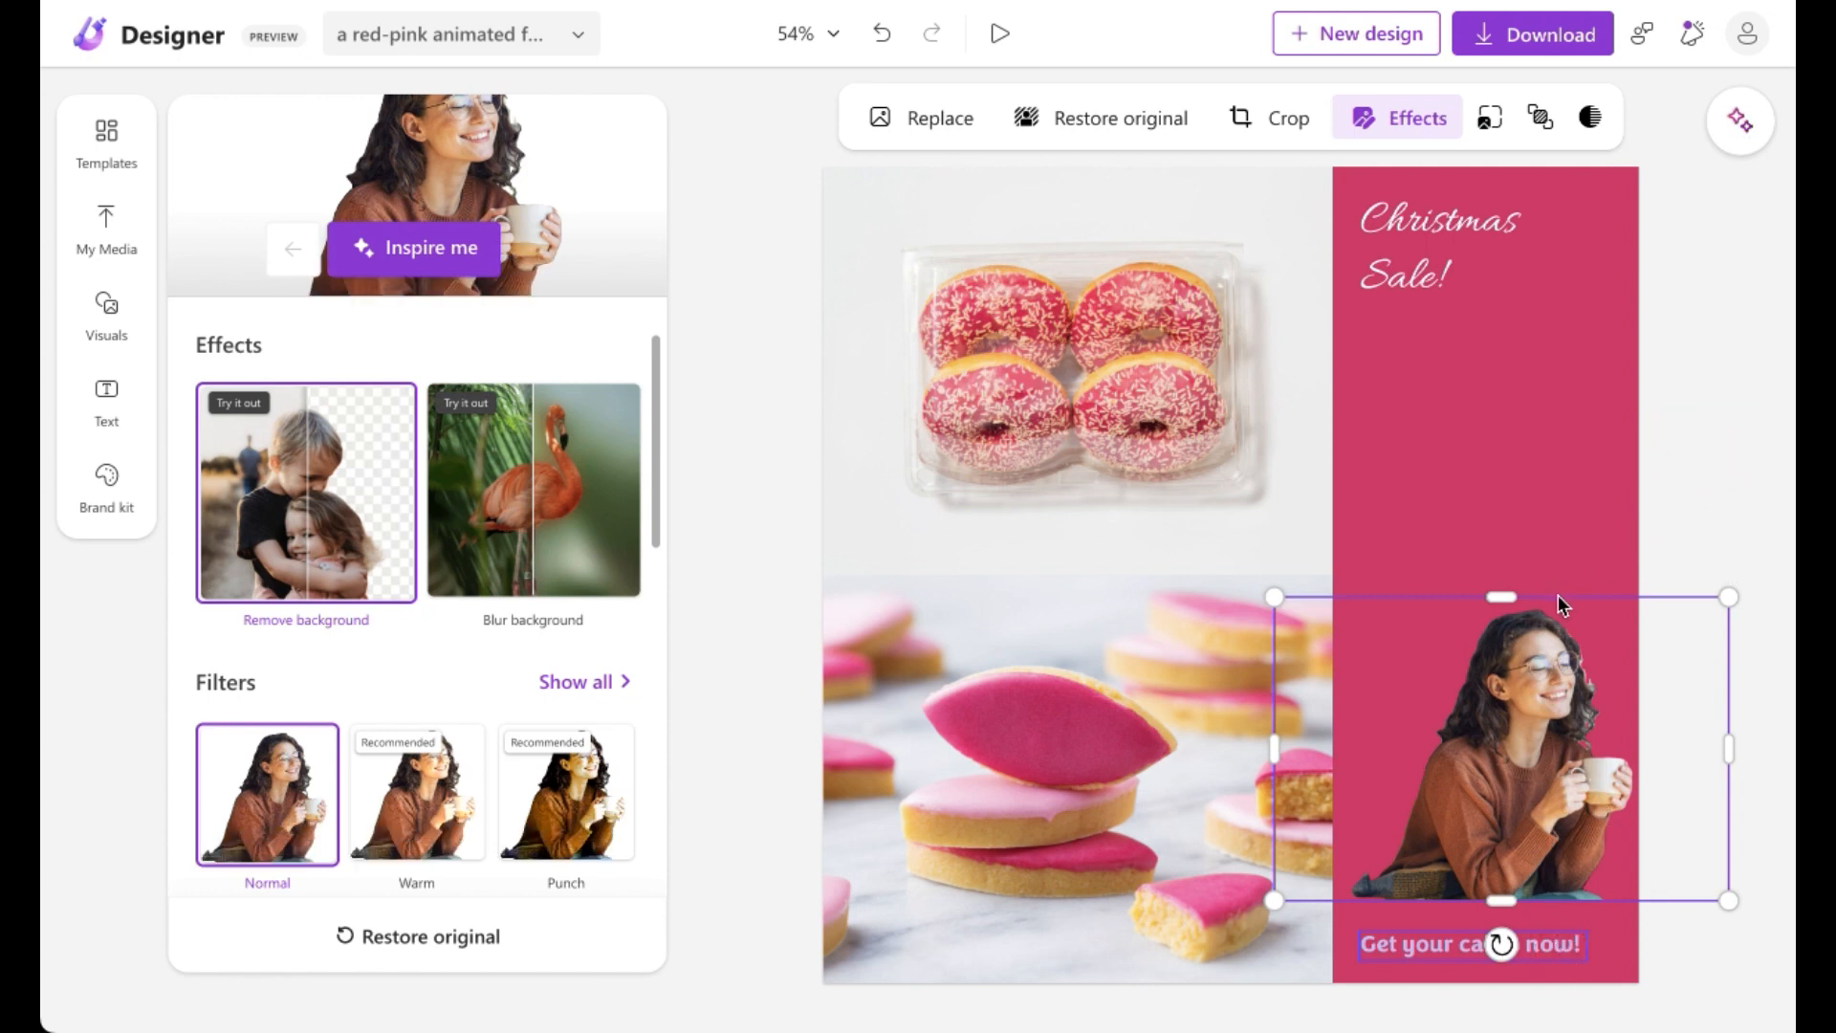
pyautogui.click(115, 320)
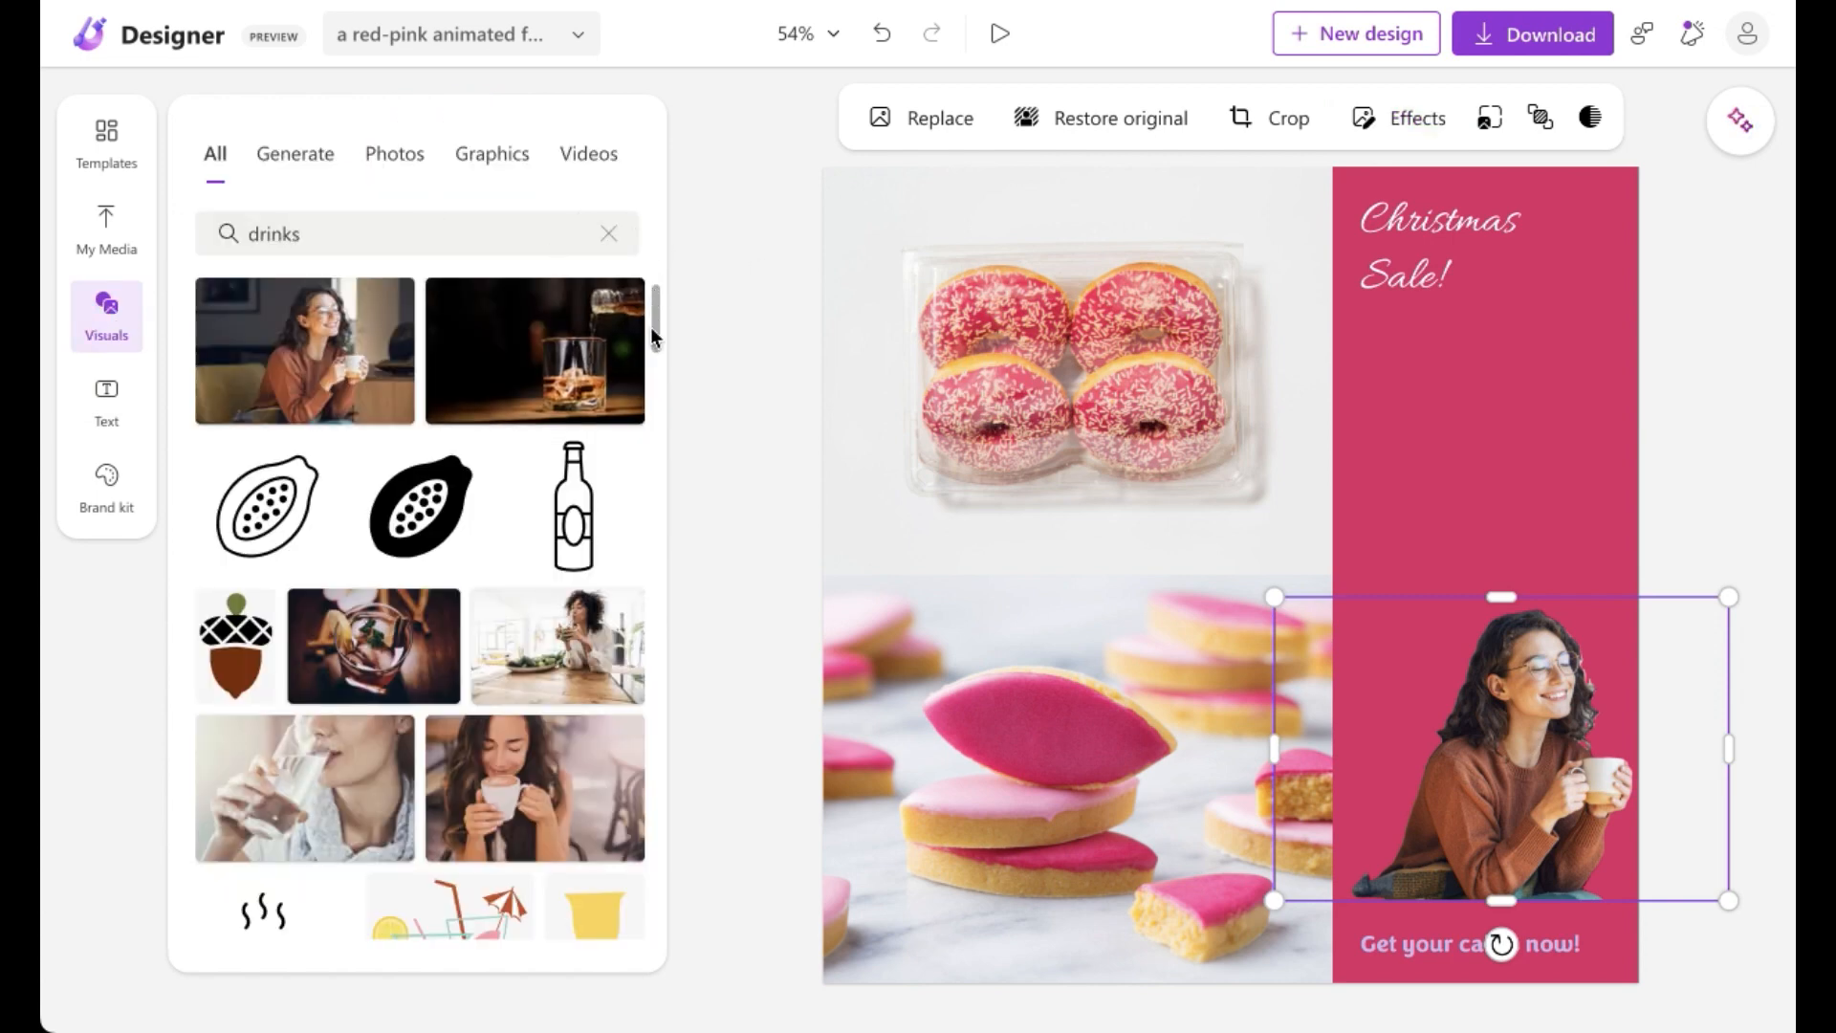
pyautogui.click(483, 160)
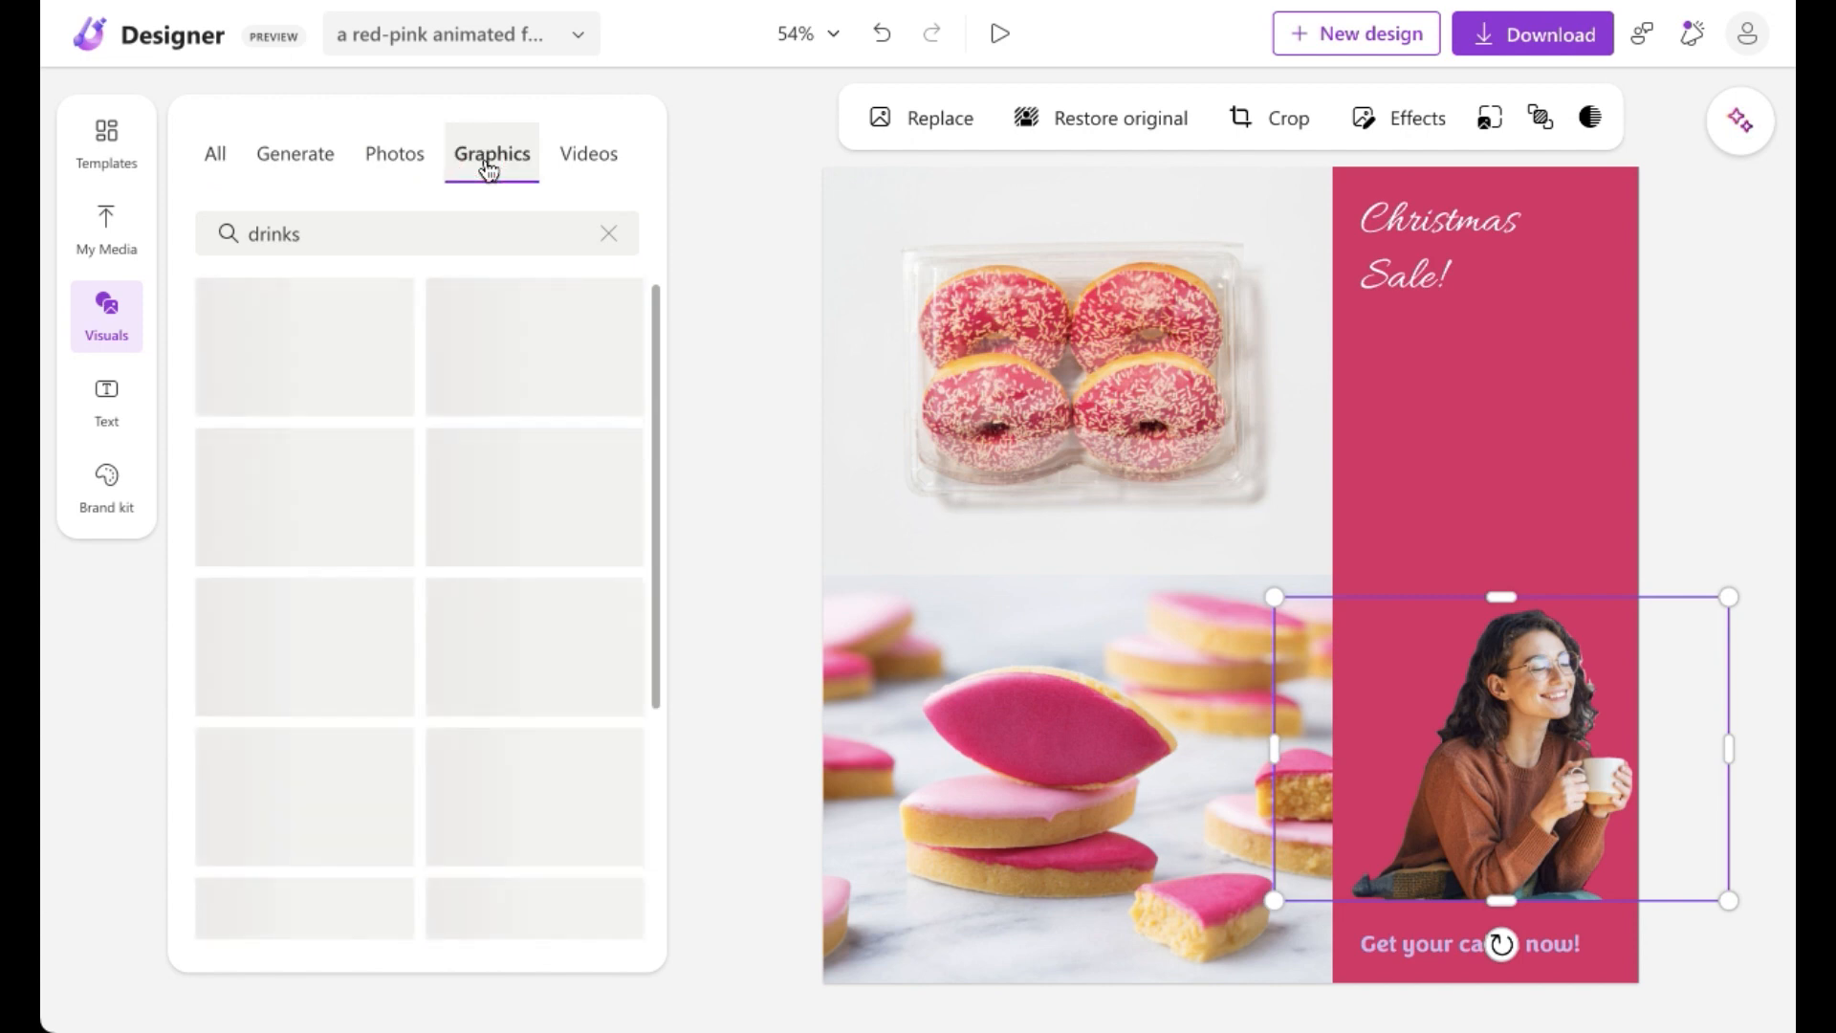
pyautogui.click(389, 175)
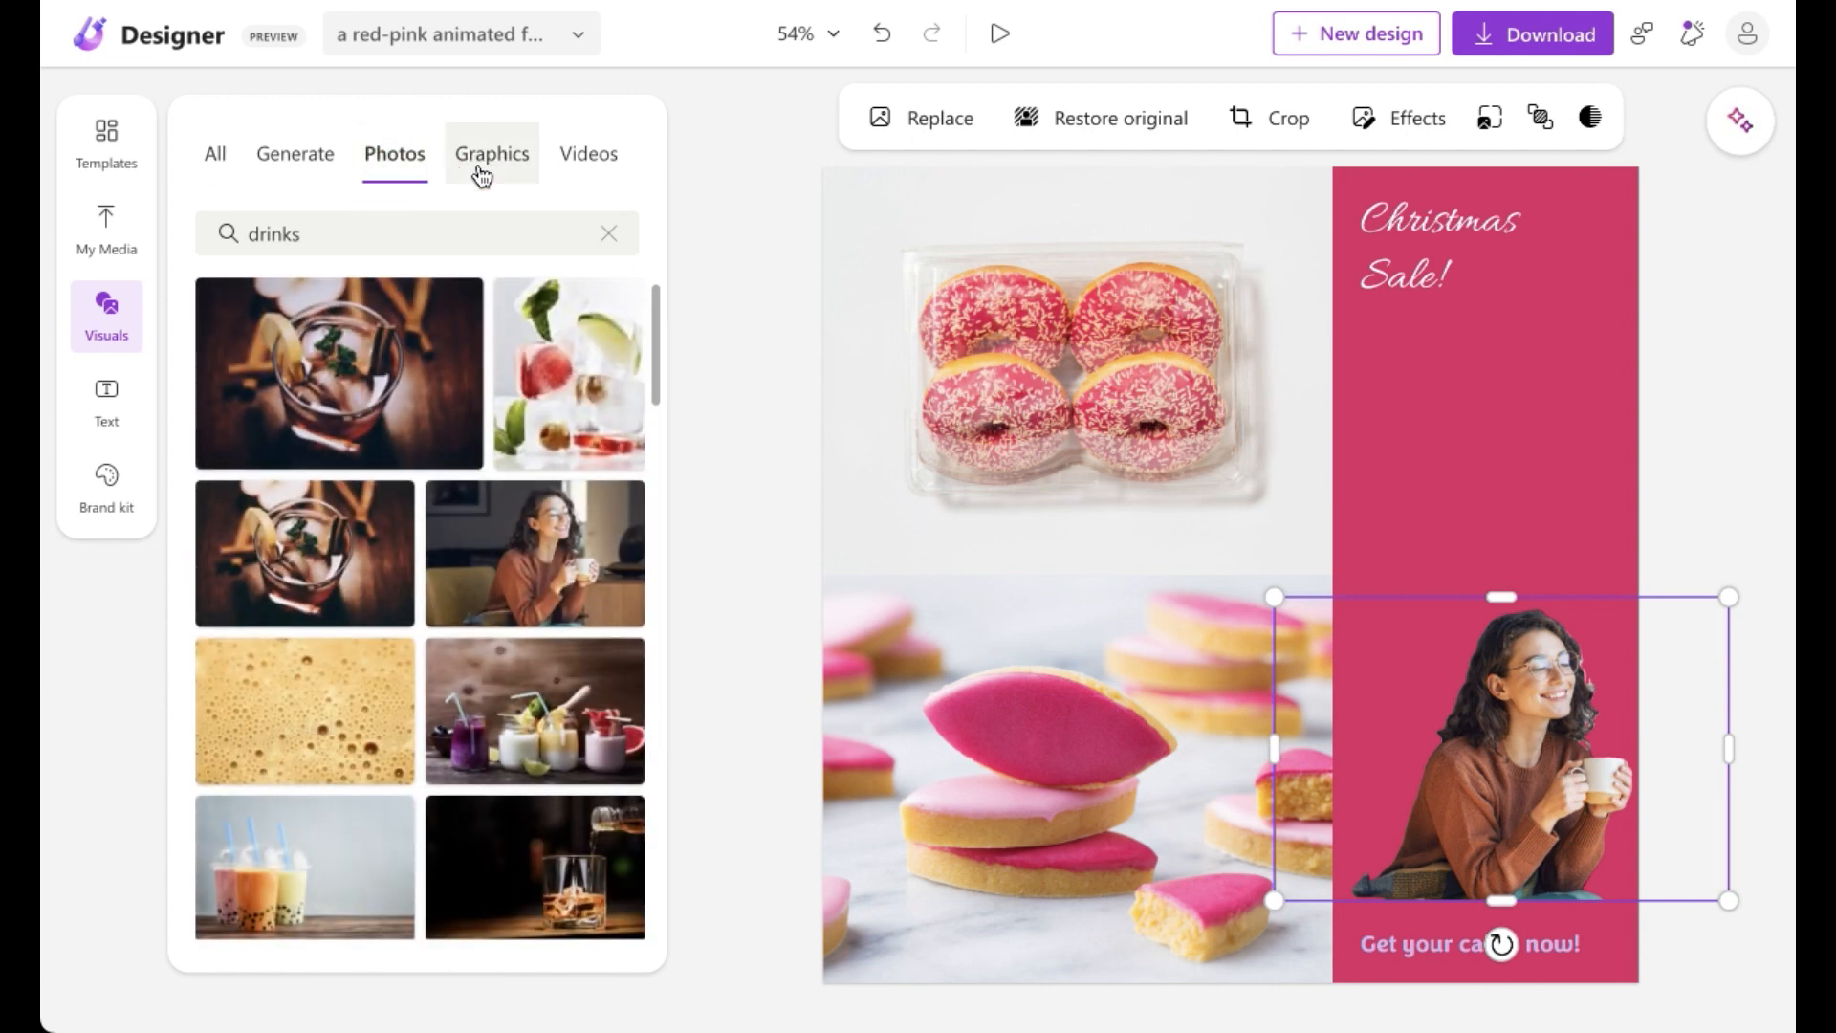
pyautogui.click(482, 176)
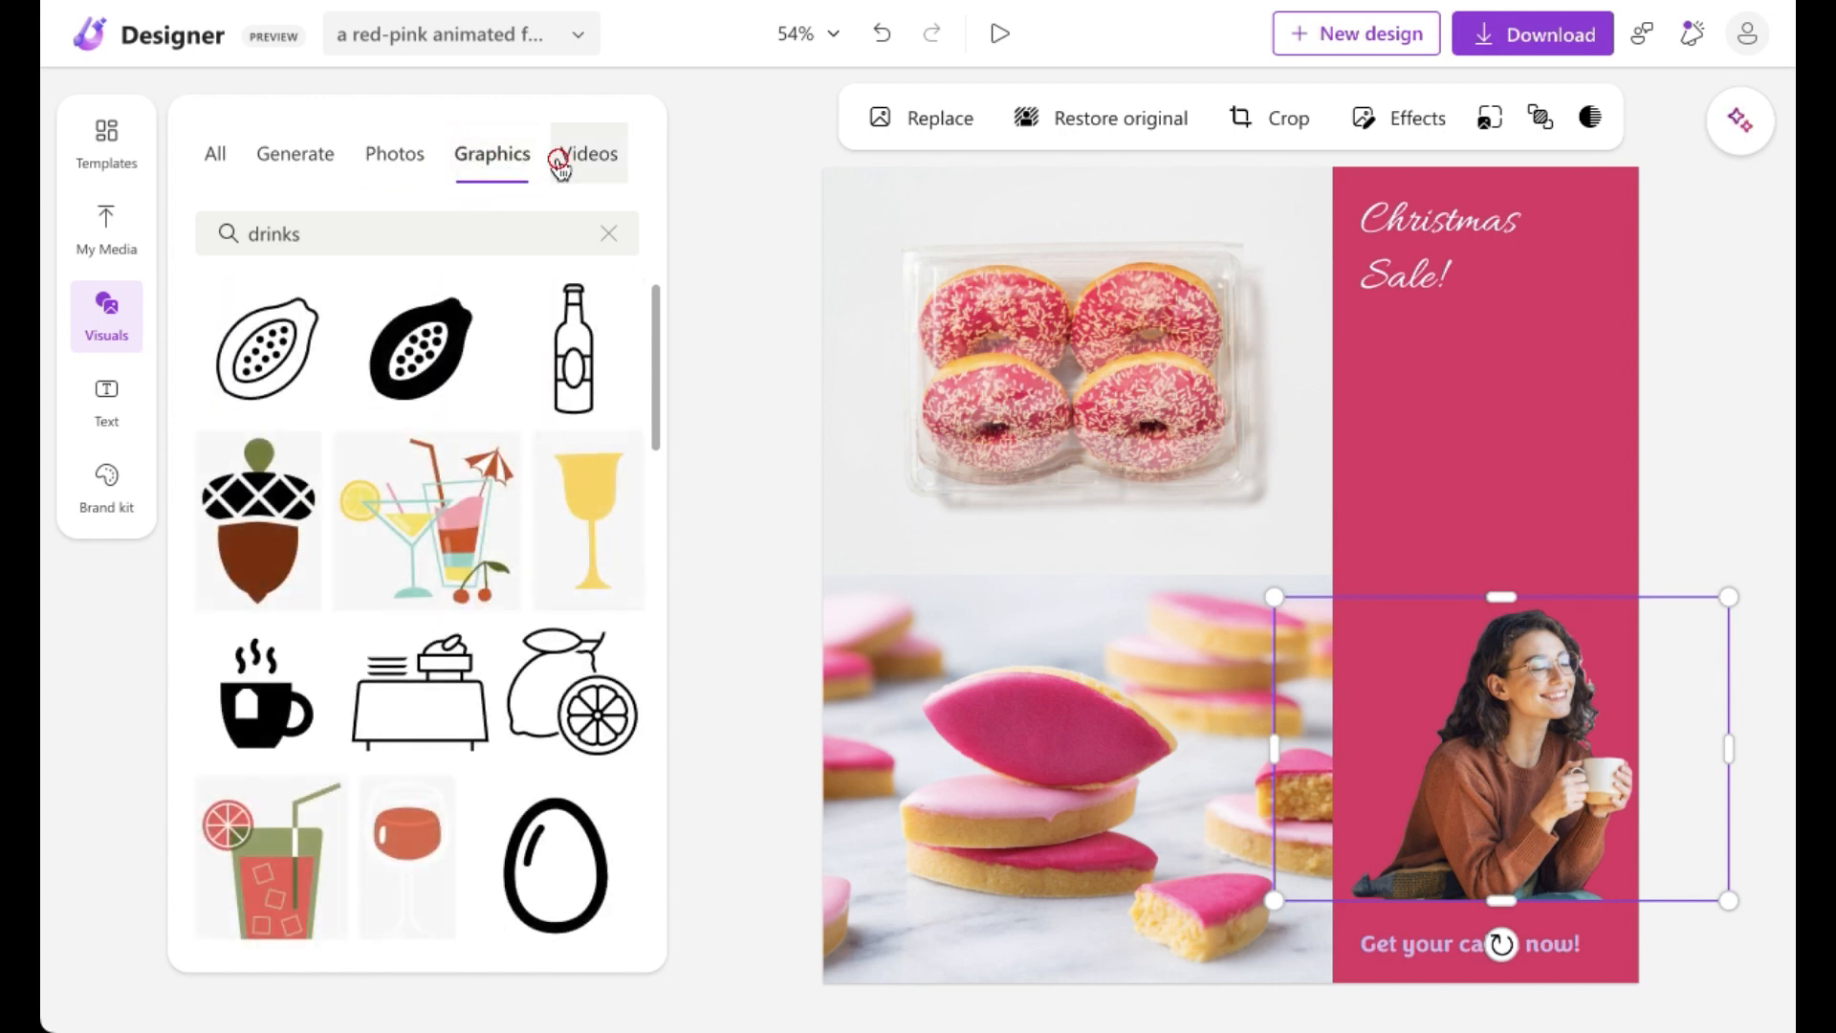
pyautogui.click(560, 167)
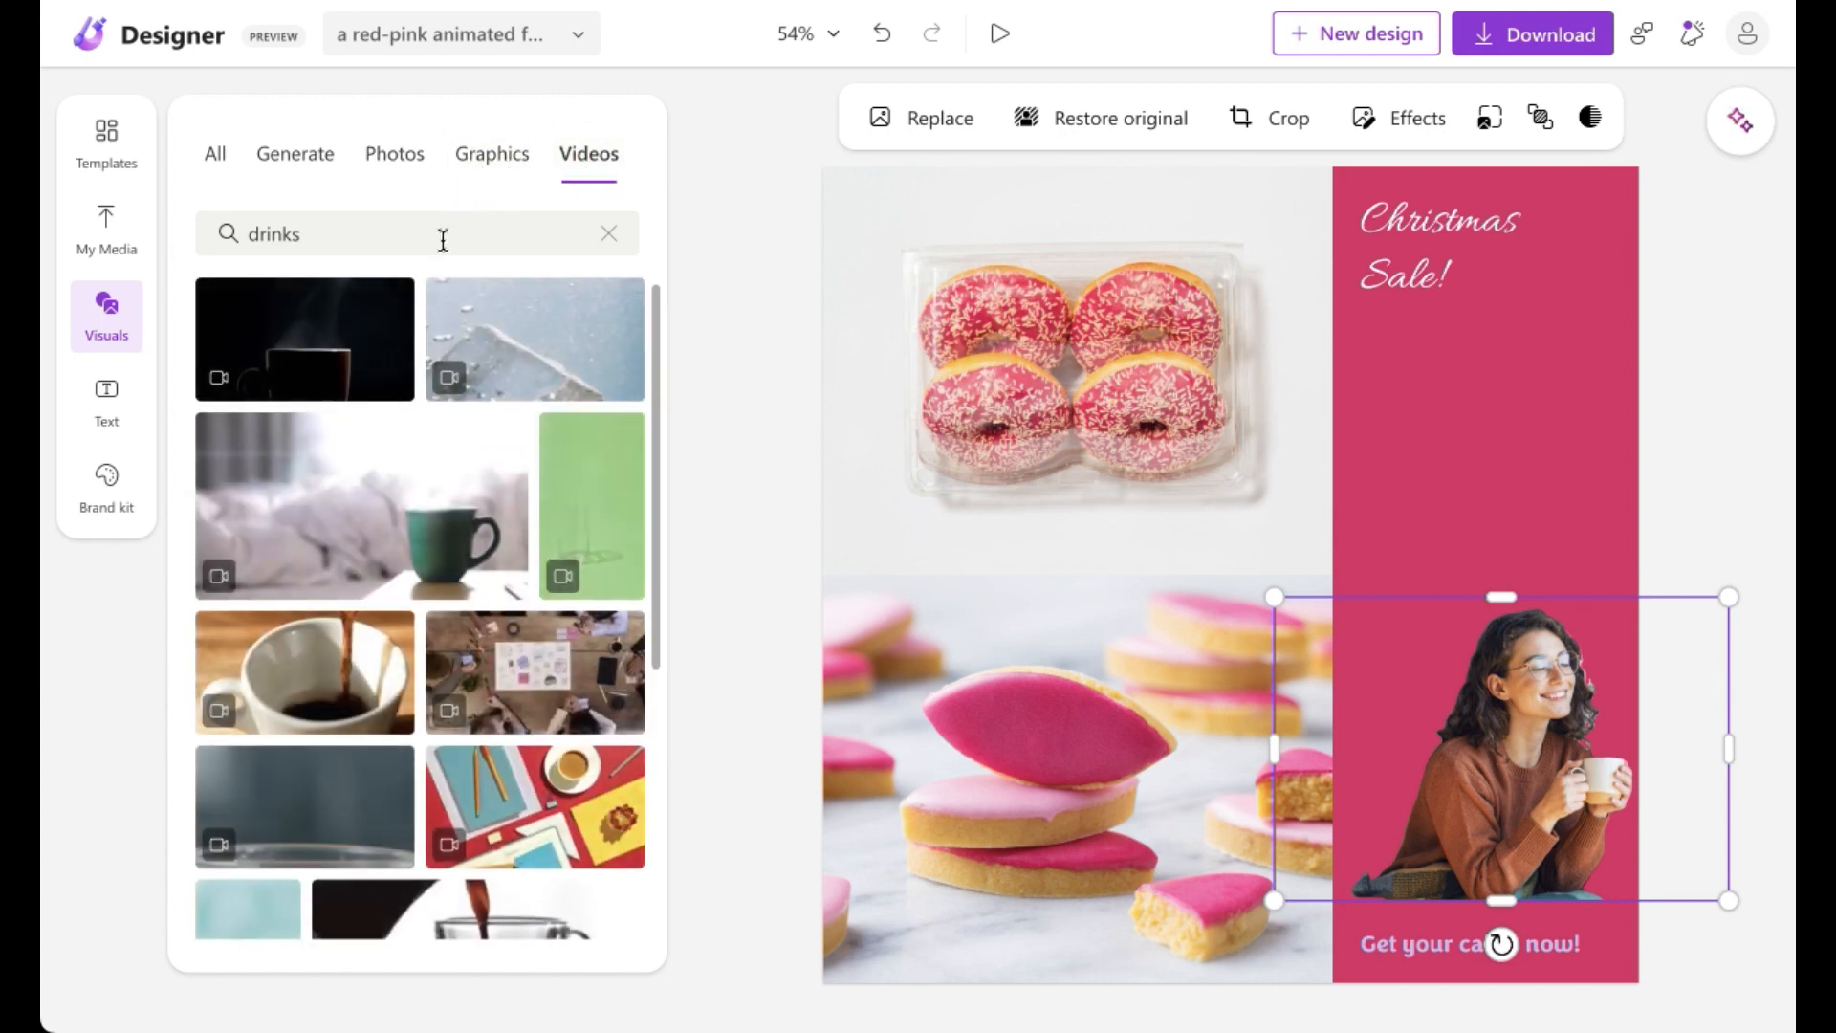
pyautogui.moveTo(658, 325)
pyautogui.mouseDown()
pyautogui.moveTo(683, 601)
pyautogui.moveTo(682, 311)
pyautogui.mouseUp()
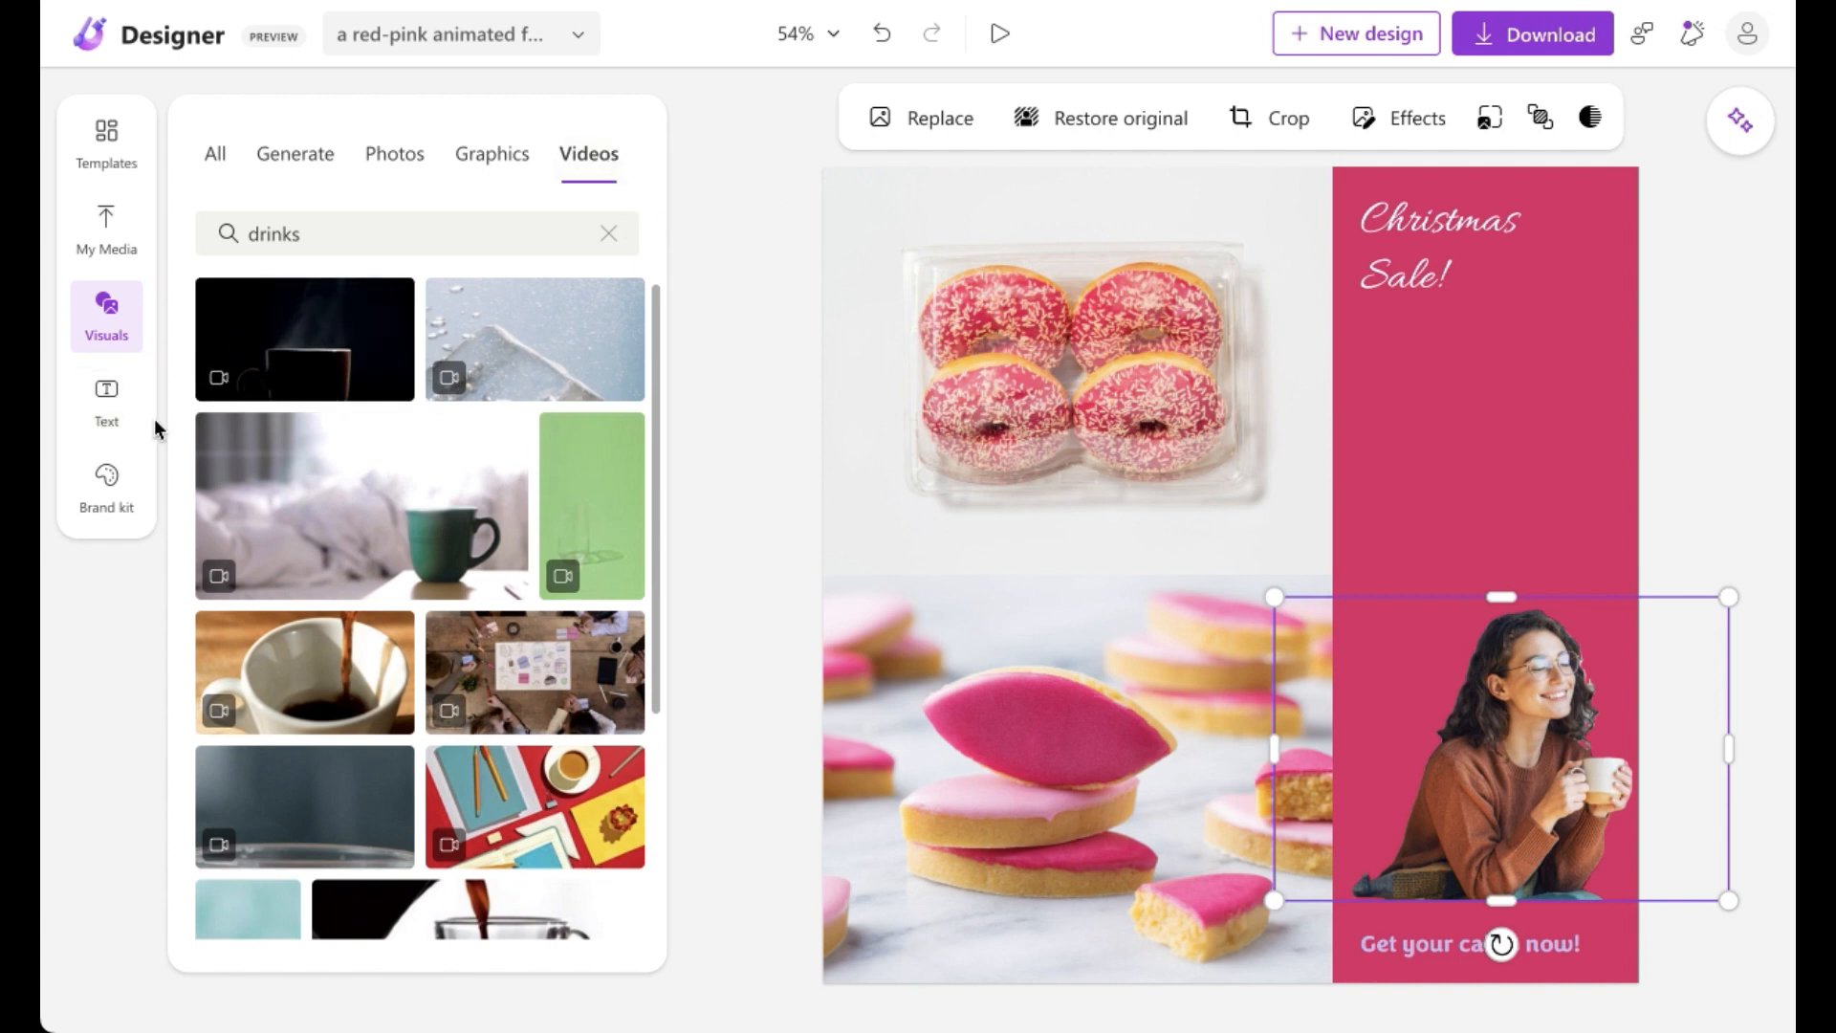
# Step: Add a subheading text box and replace its text with "SALE!"
pyautogui.click(102, 425)
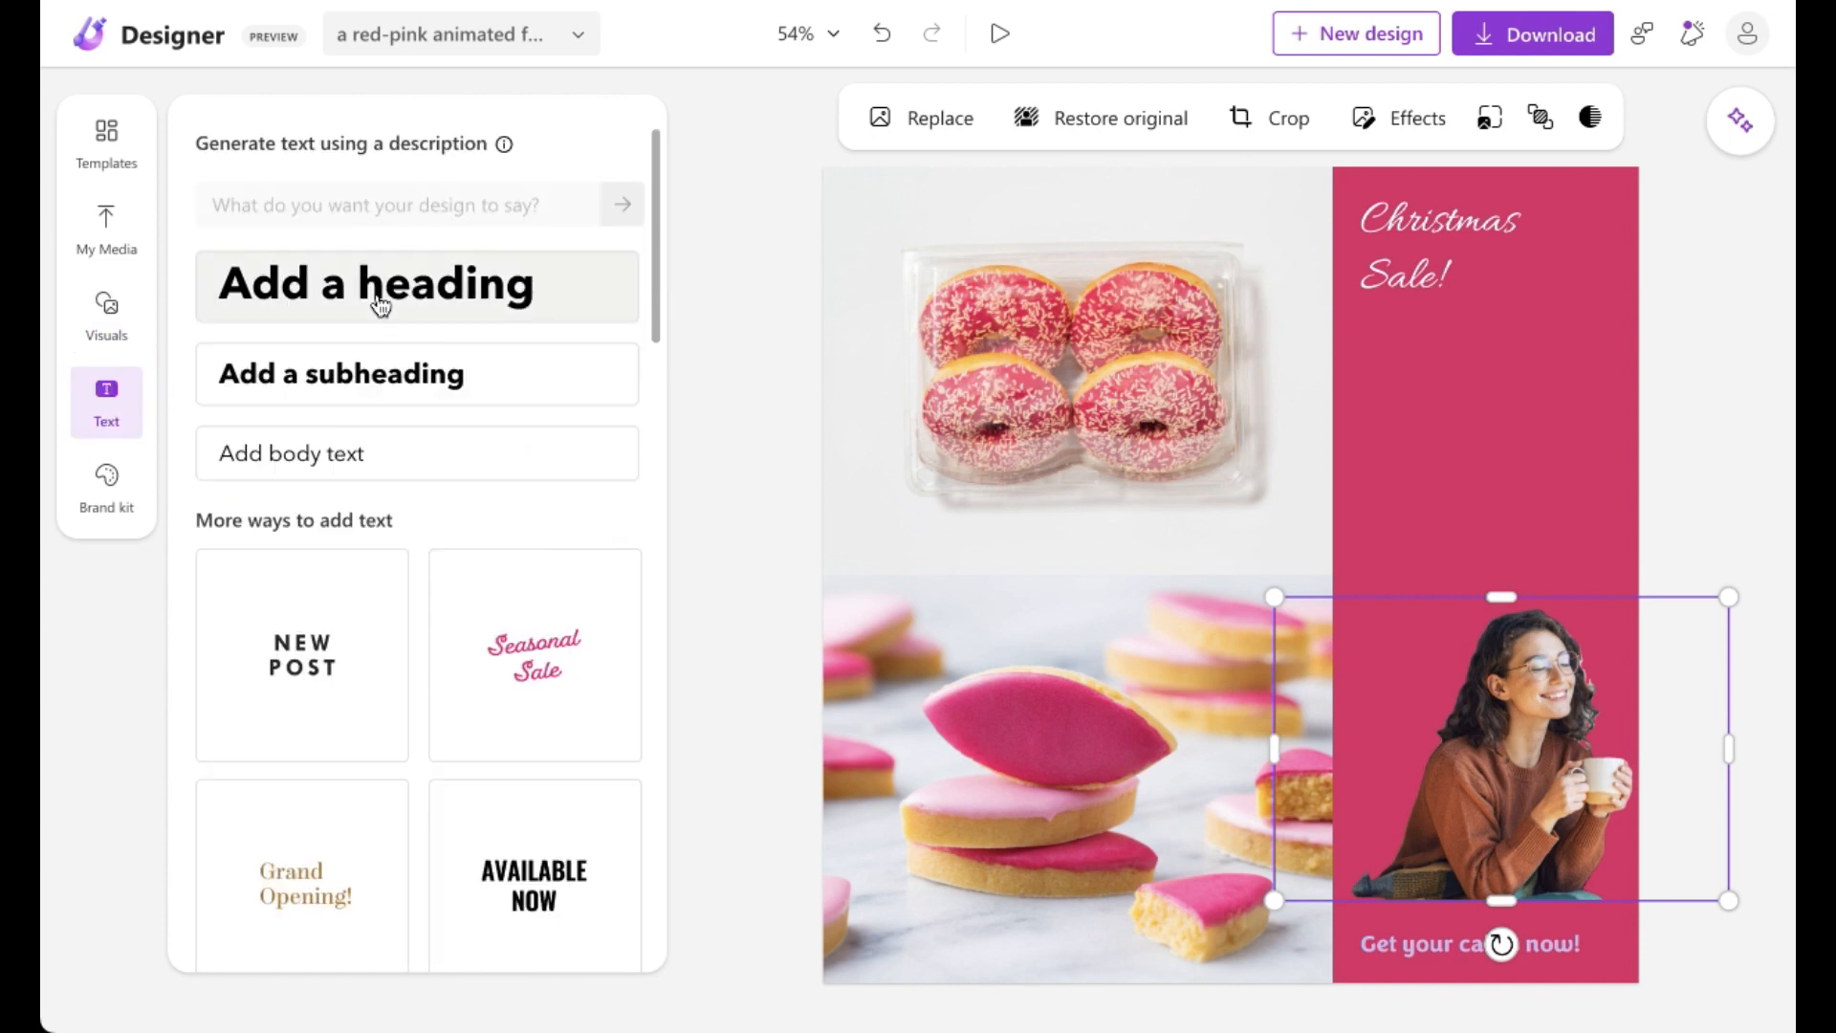
pyautogui.scroll(-10, 650, 254)
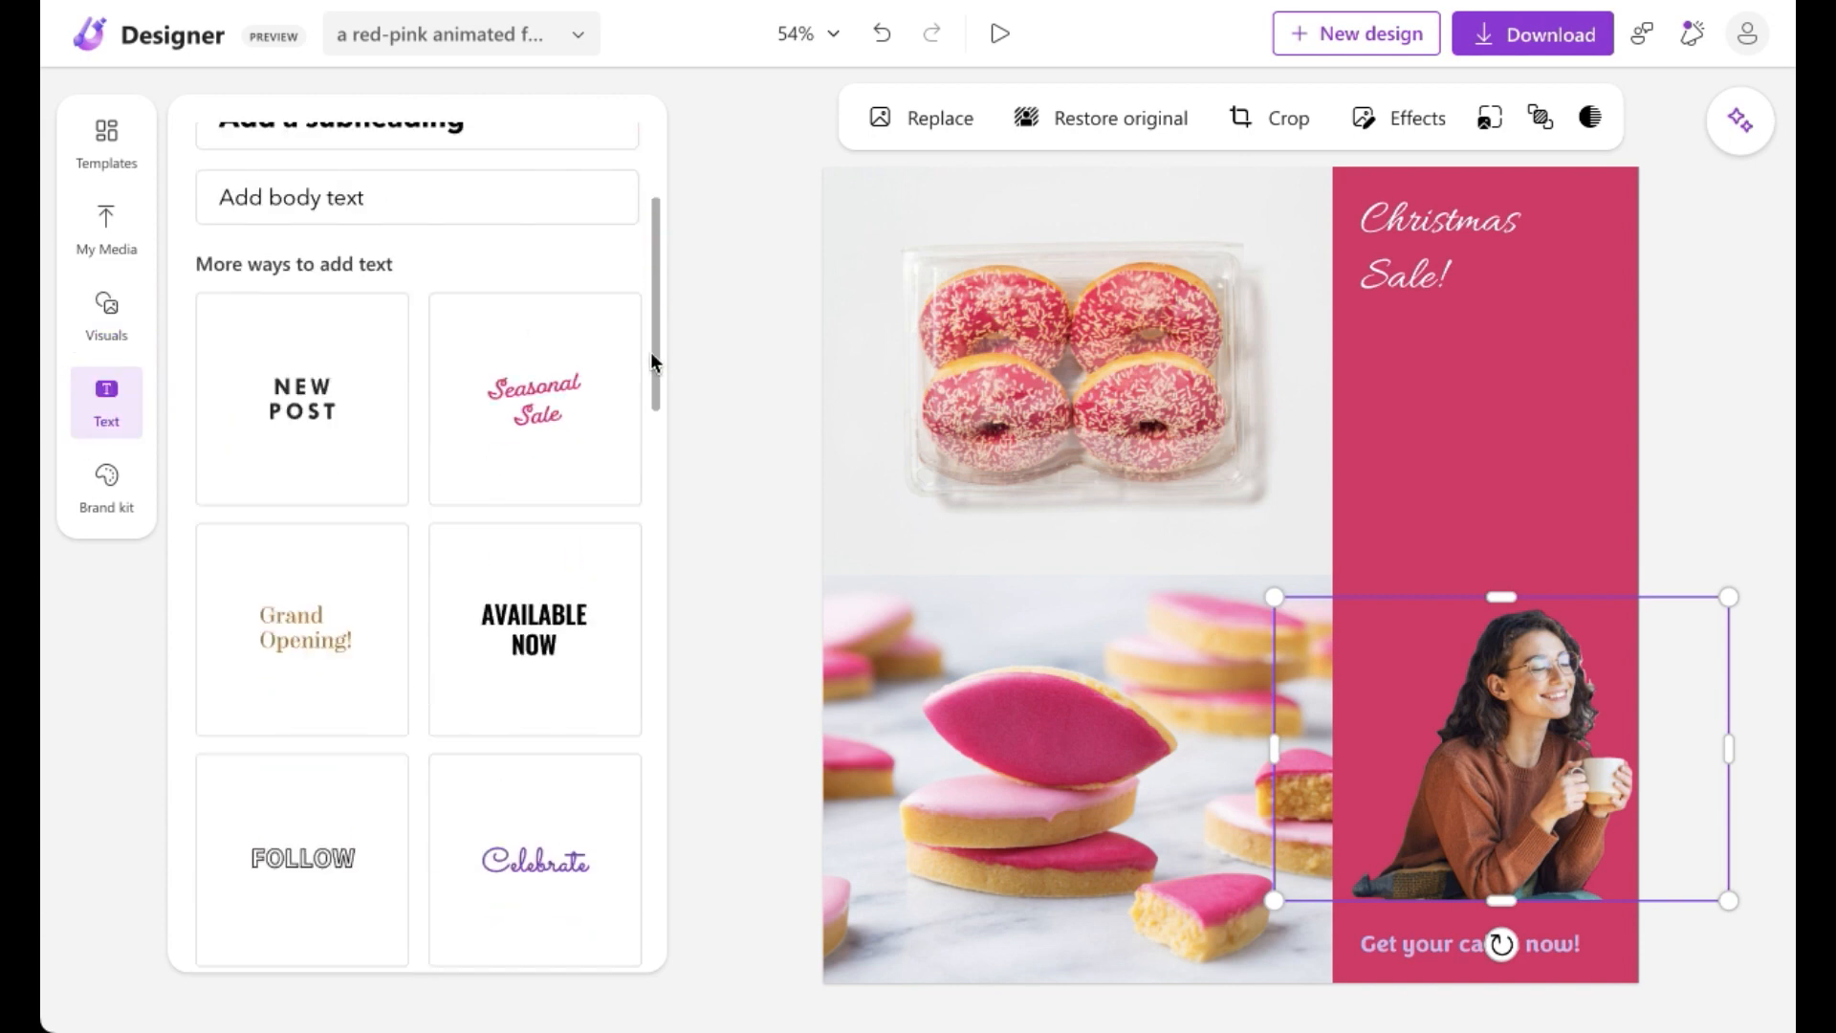
pyautogui.scroll(10, 656, 258)
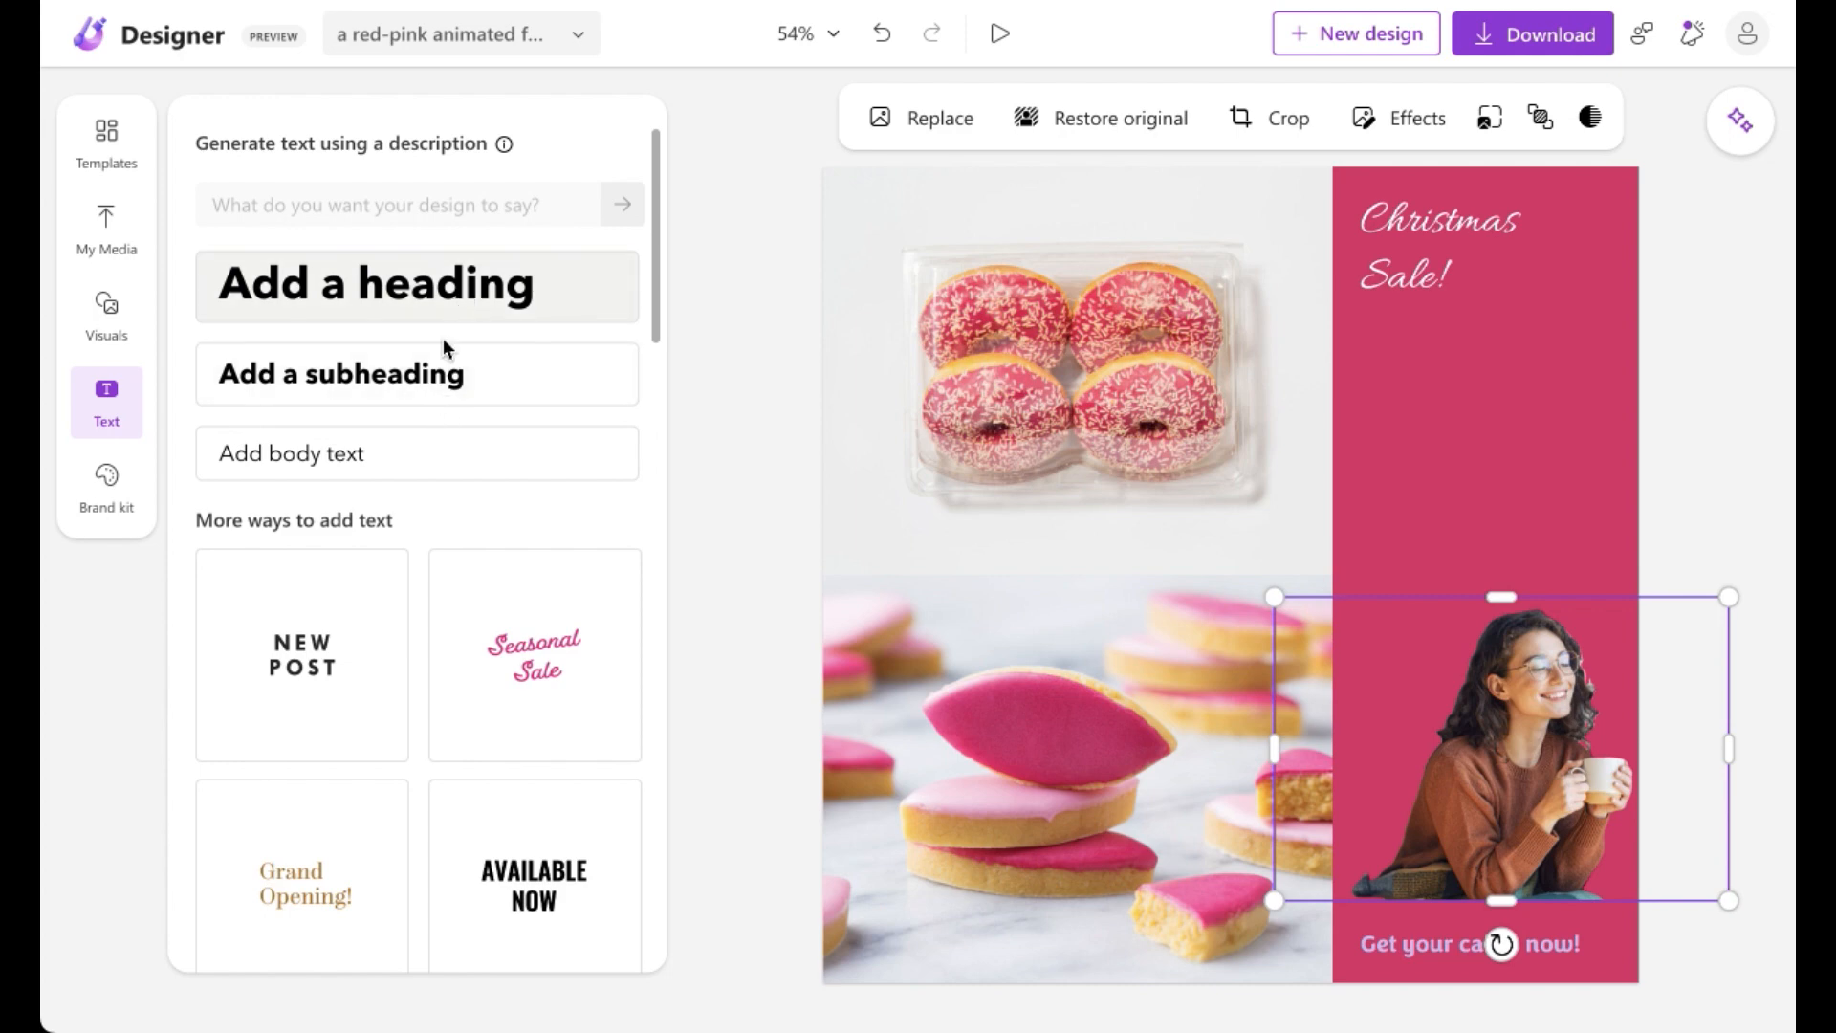
pyautogui.click(431, 373)
pyautogui.click(1196, 620)
pyautogui.click(1195, 619)
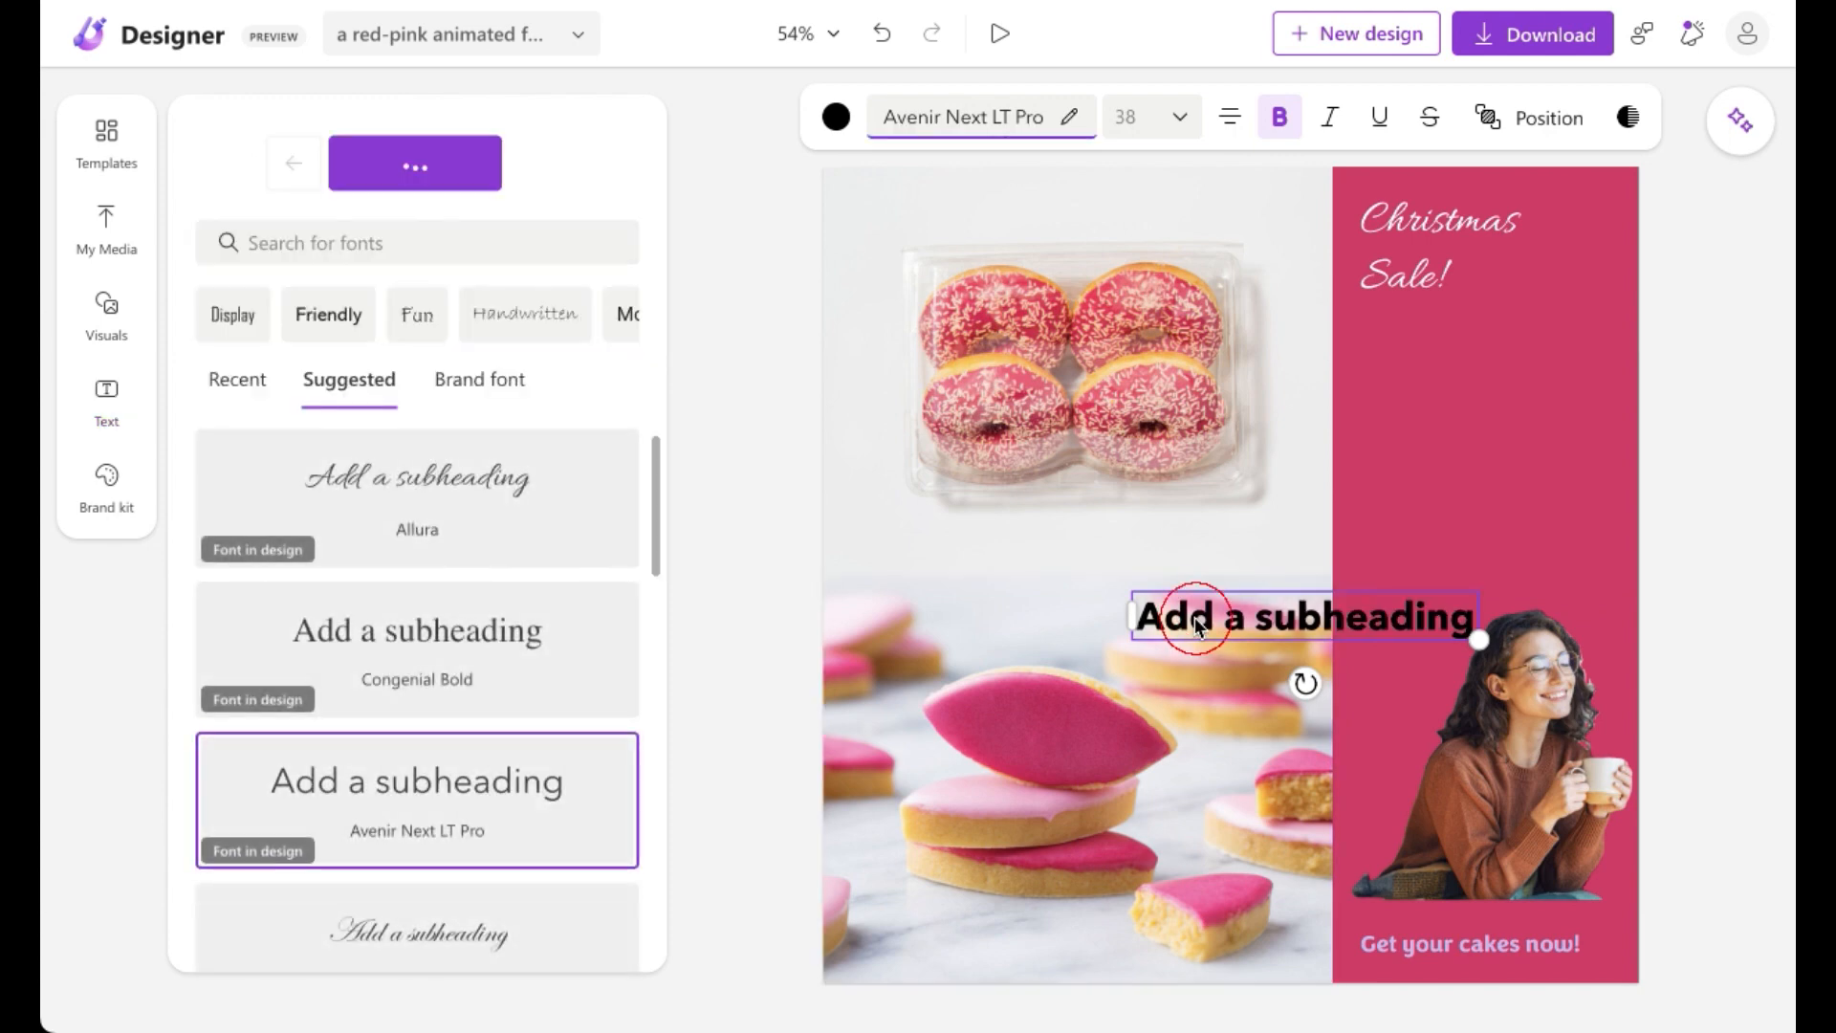
pyautogui.click(1250, 616)
pyautogui.hotkey('ctrl', 'a')
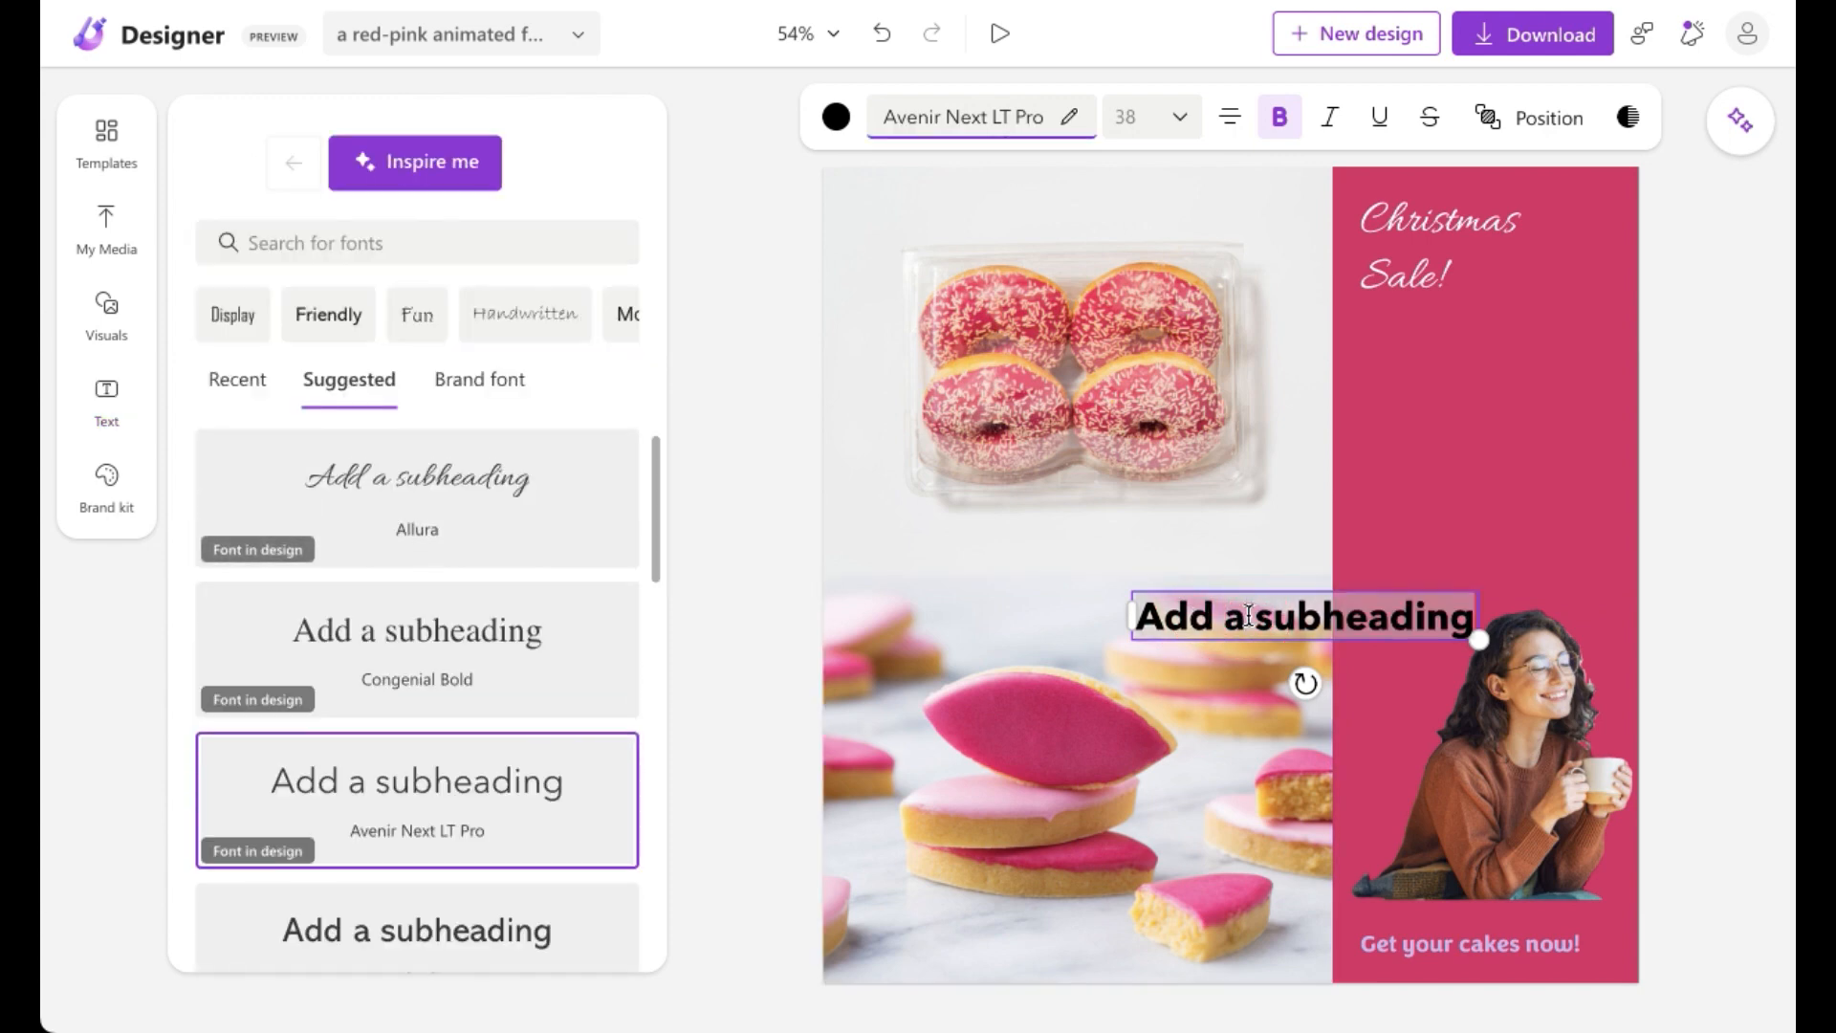
pyautogui.write('SALE!')
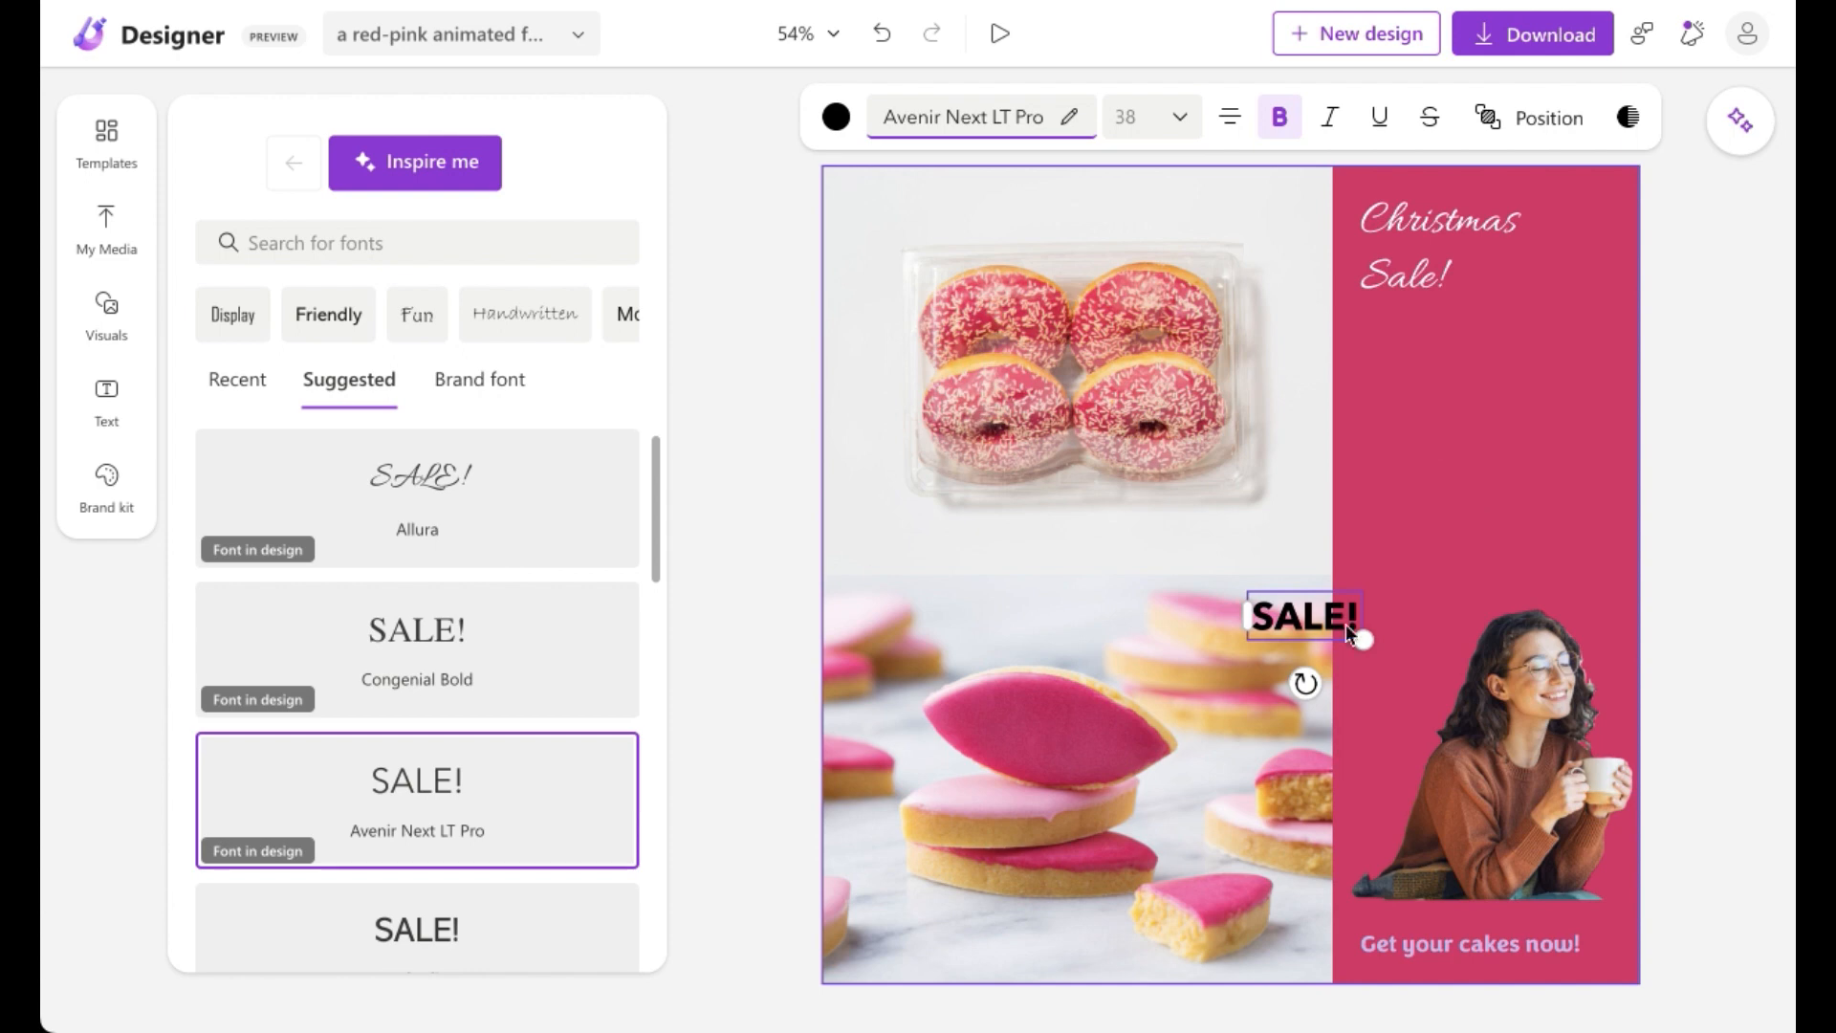
# Step: Move the SALE! text onto the pink panel below the title and change its font to Allura
pyautogui.click(1344, 630)
pyautogui.moveTo(1306, 617); pyautogui.dragTo(1461, 384)
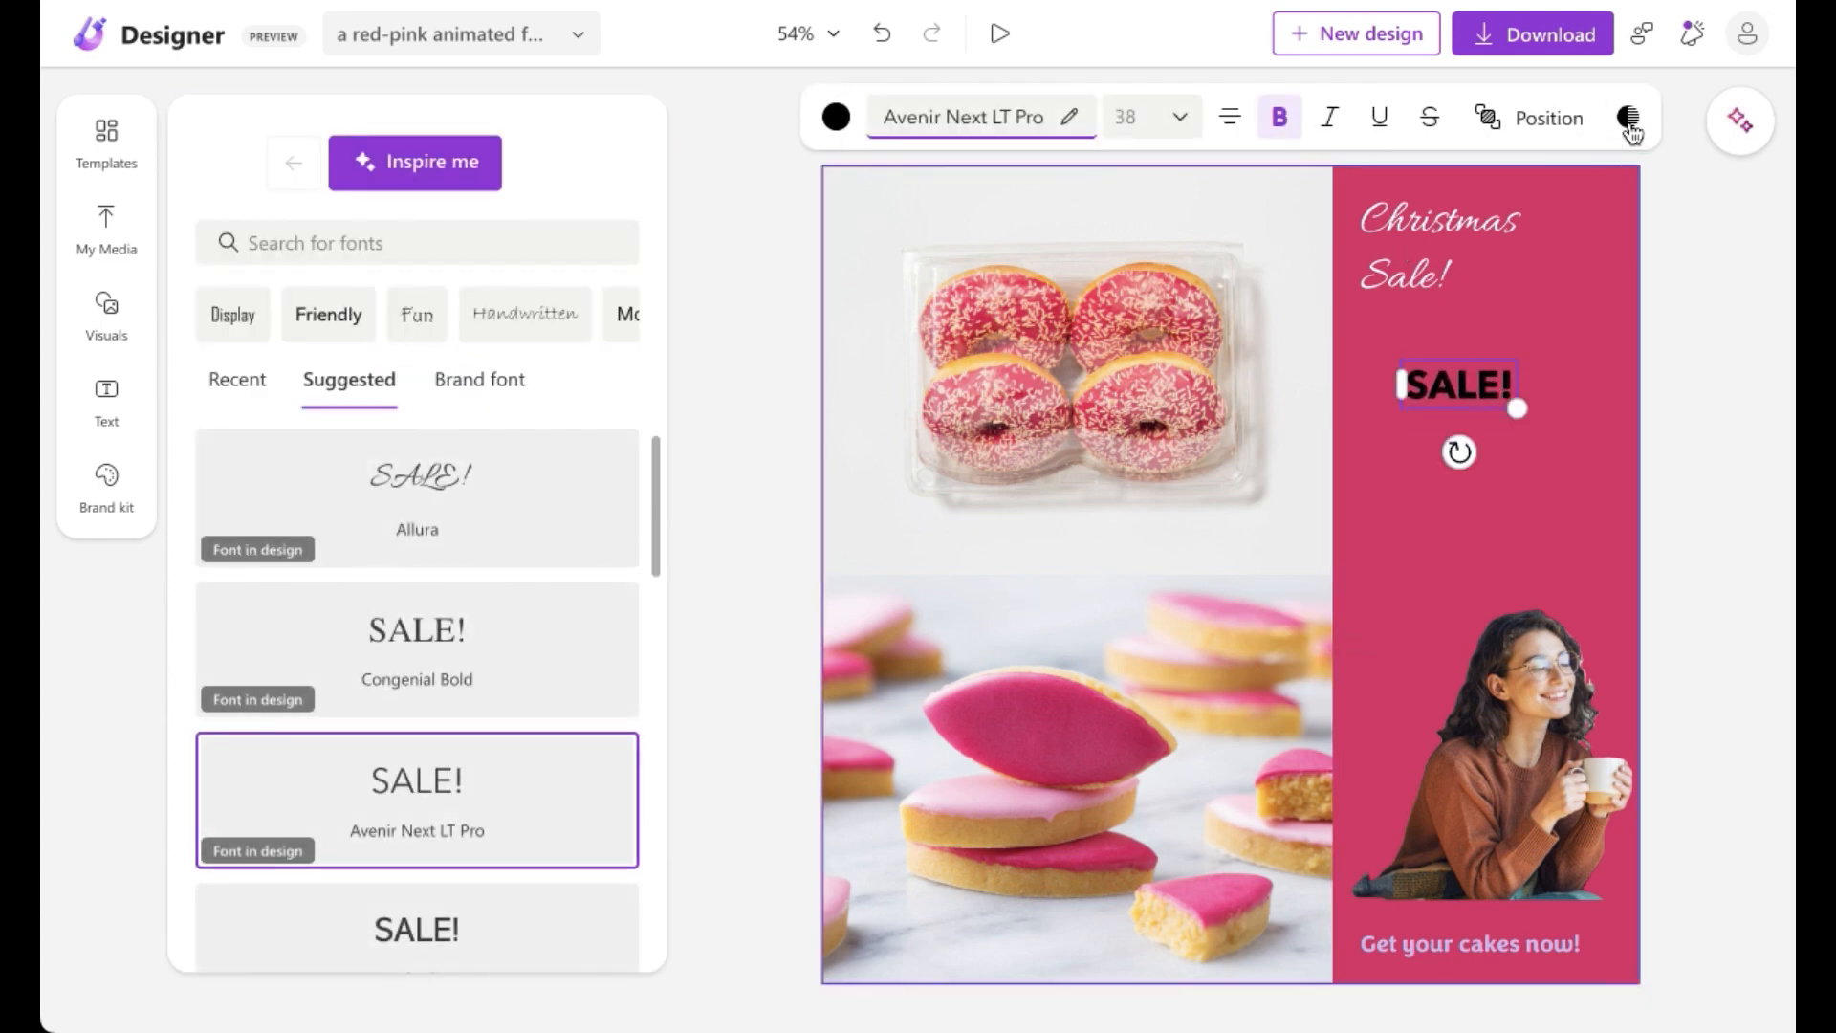
pyautogui.click(1501, 133)
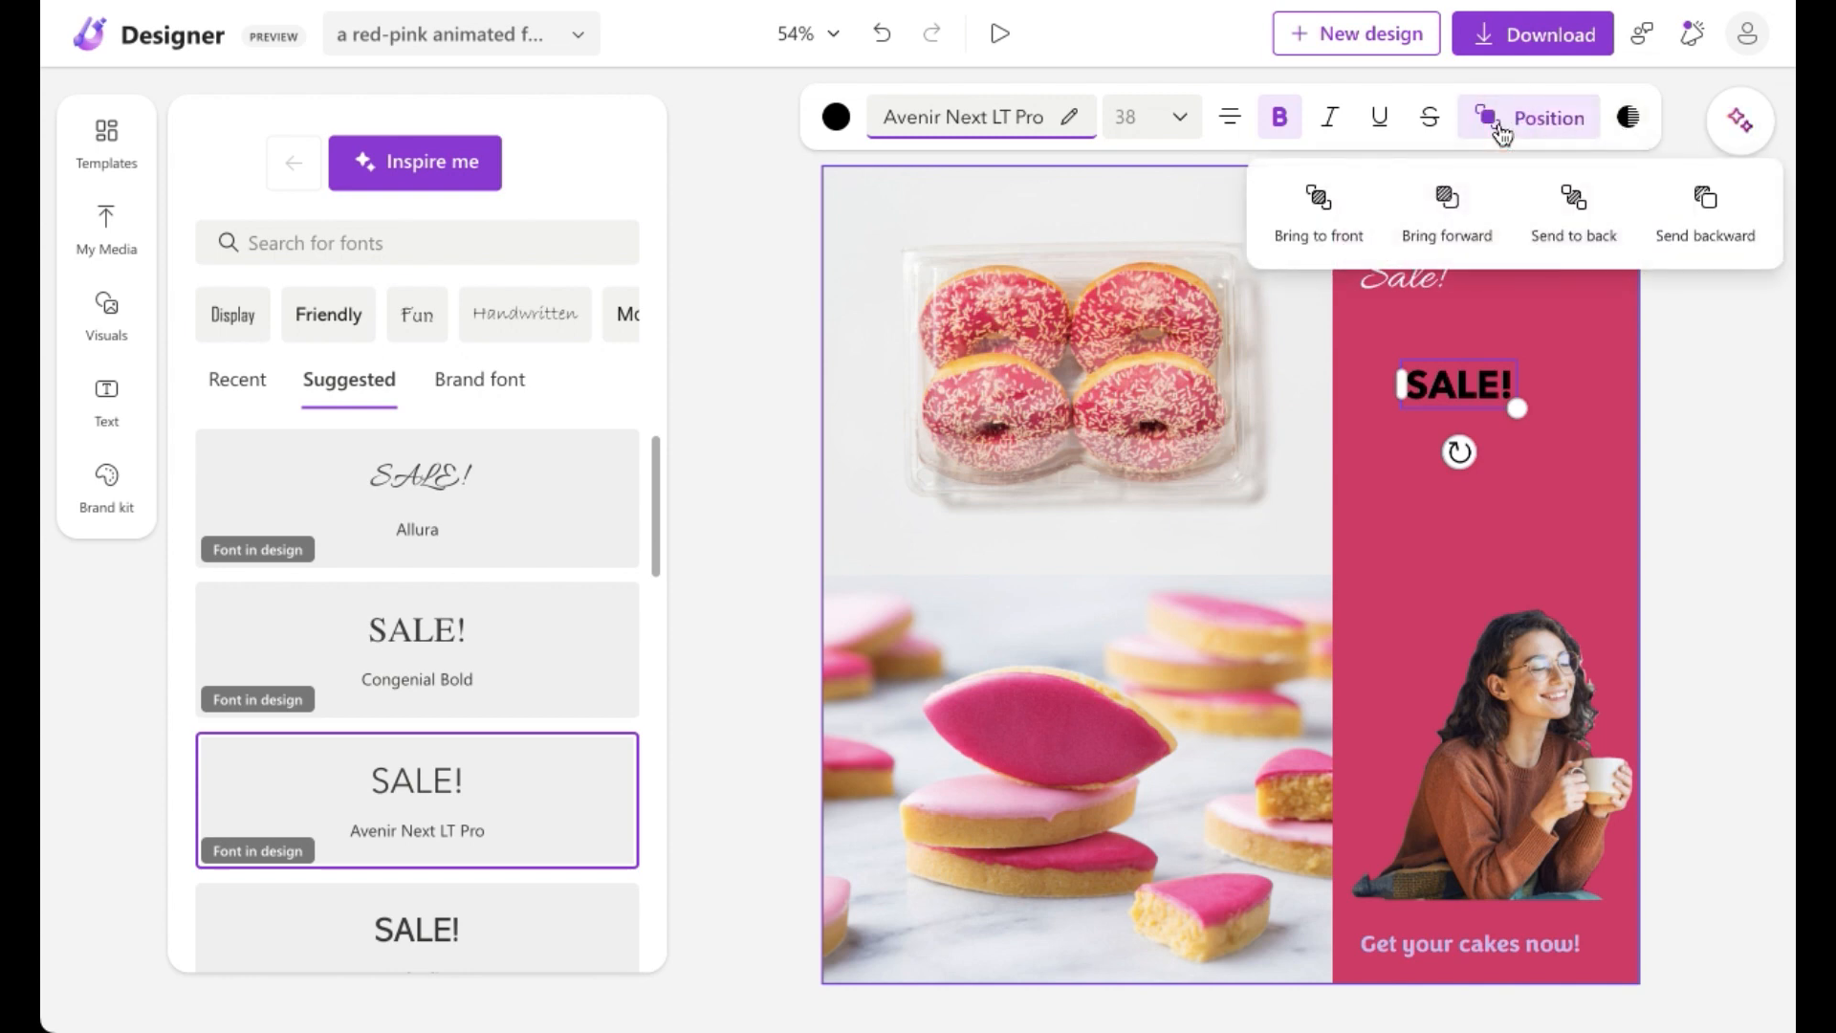
pyautogui.click(1501, 132)
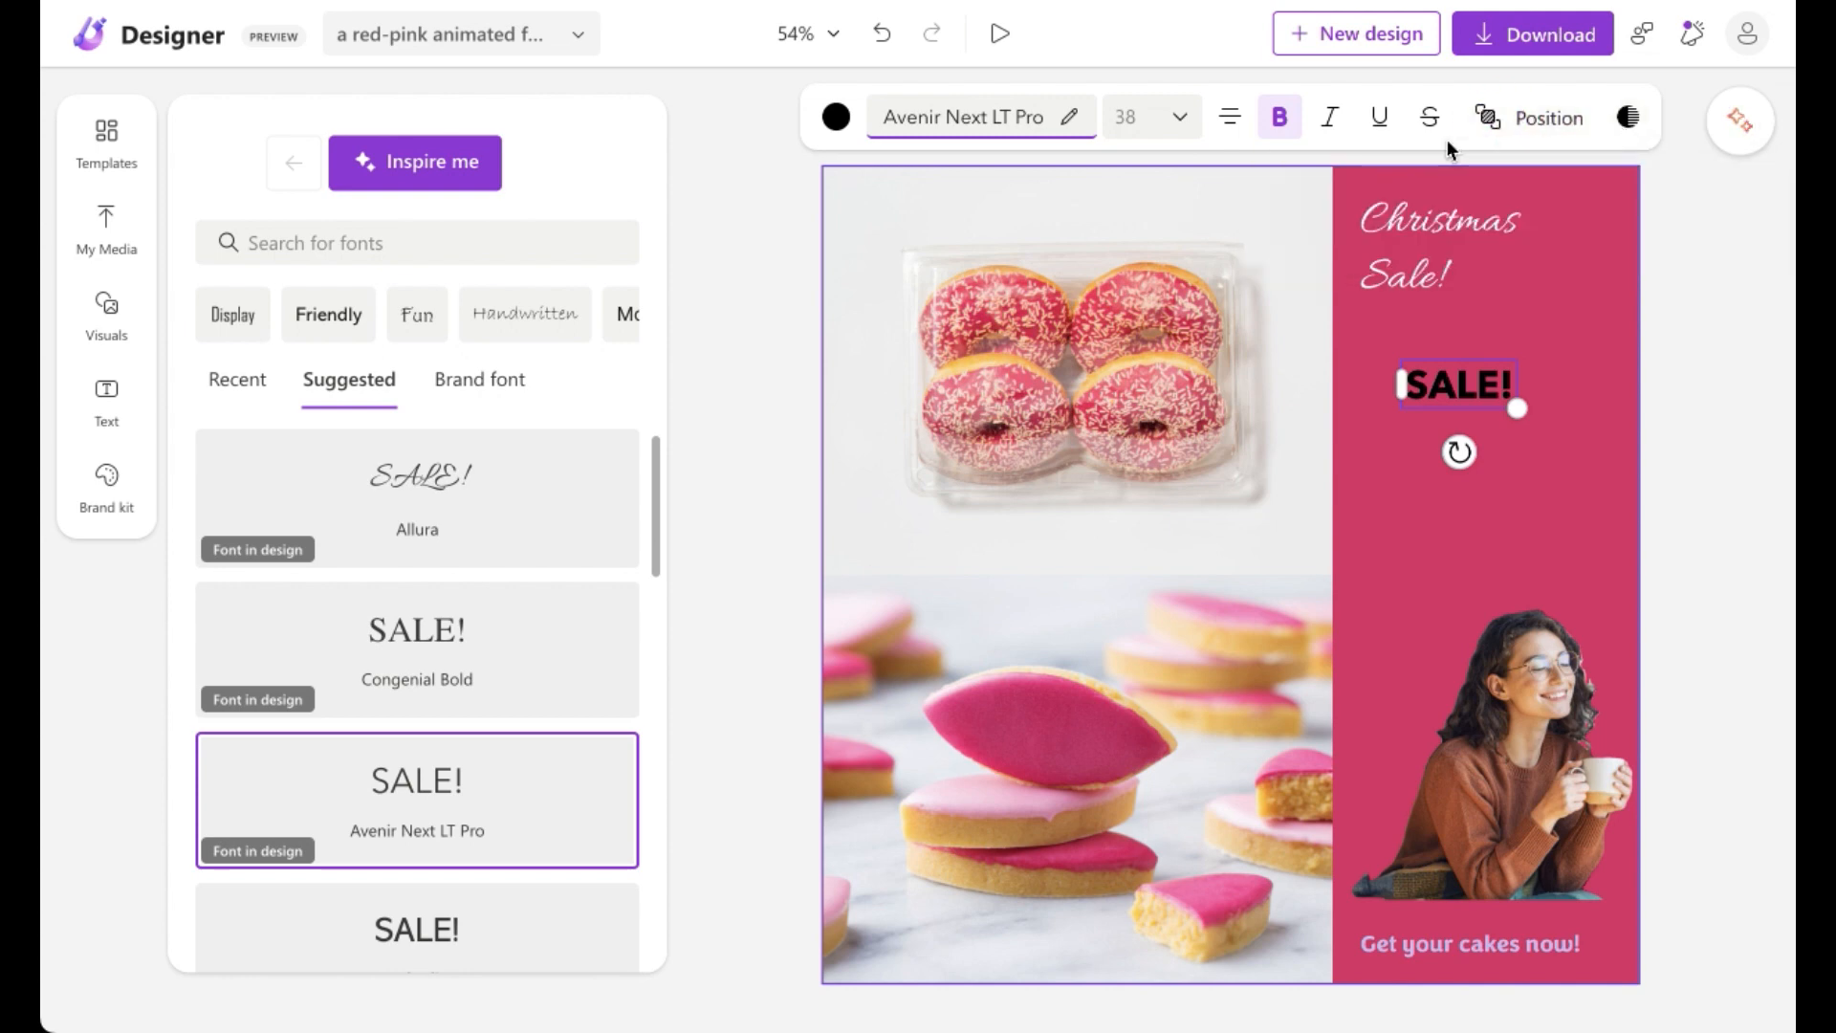
pyautogui.click(1245, 120)
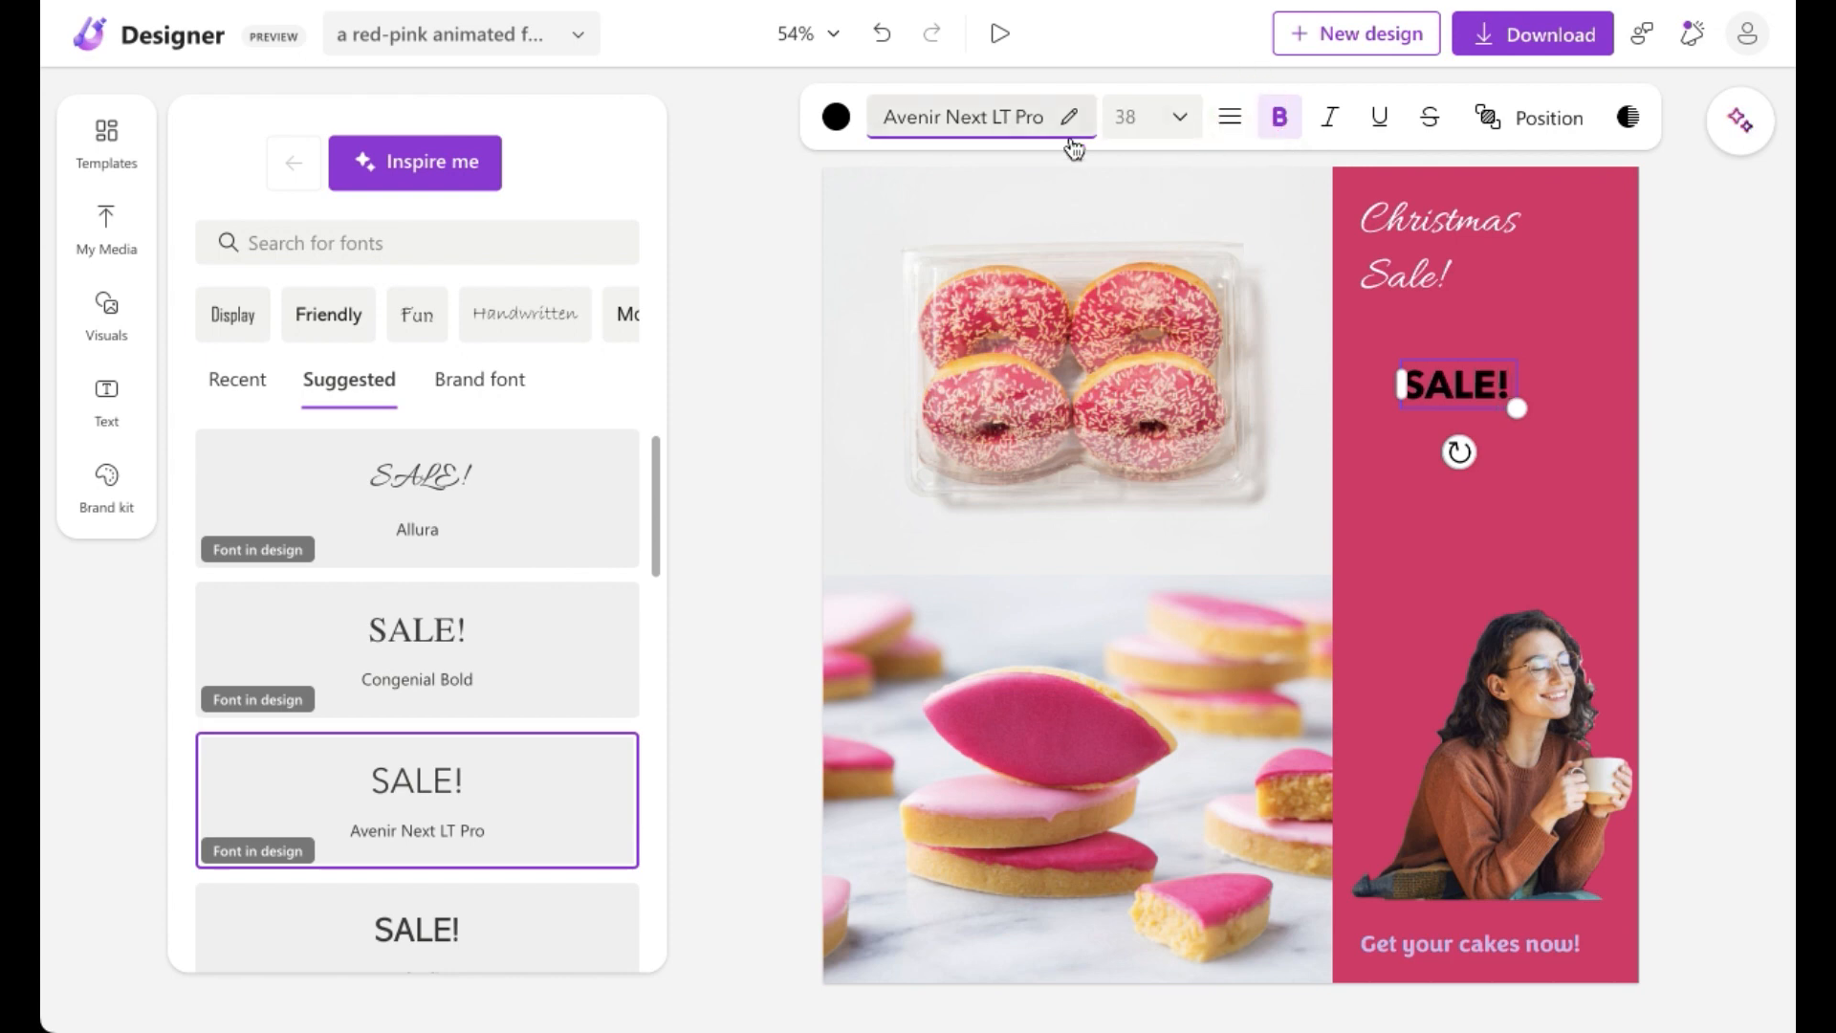
pyautogui.click(485, 540)
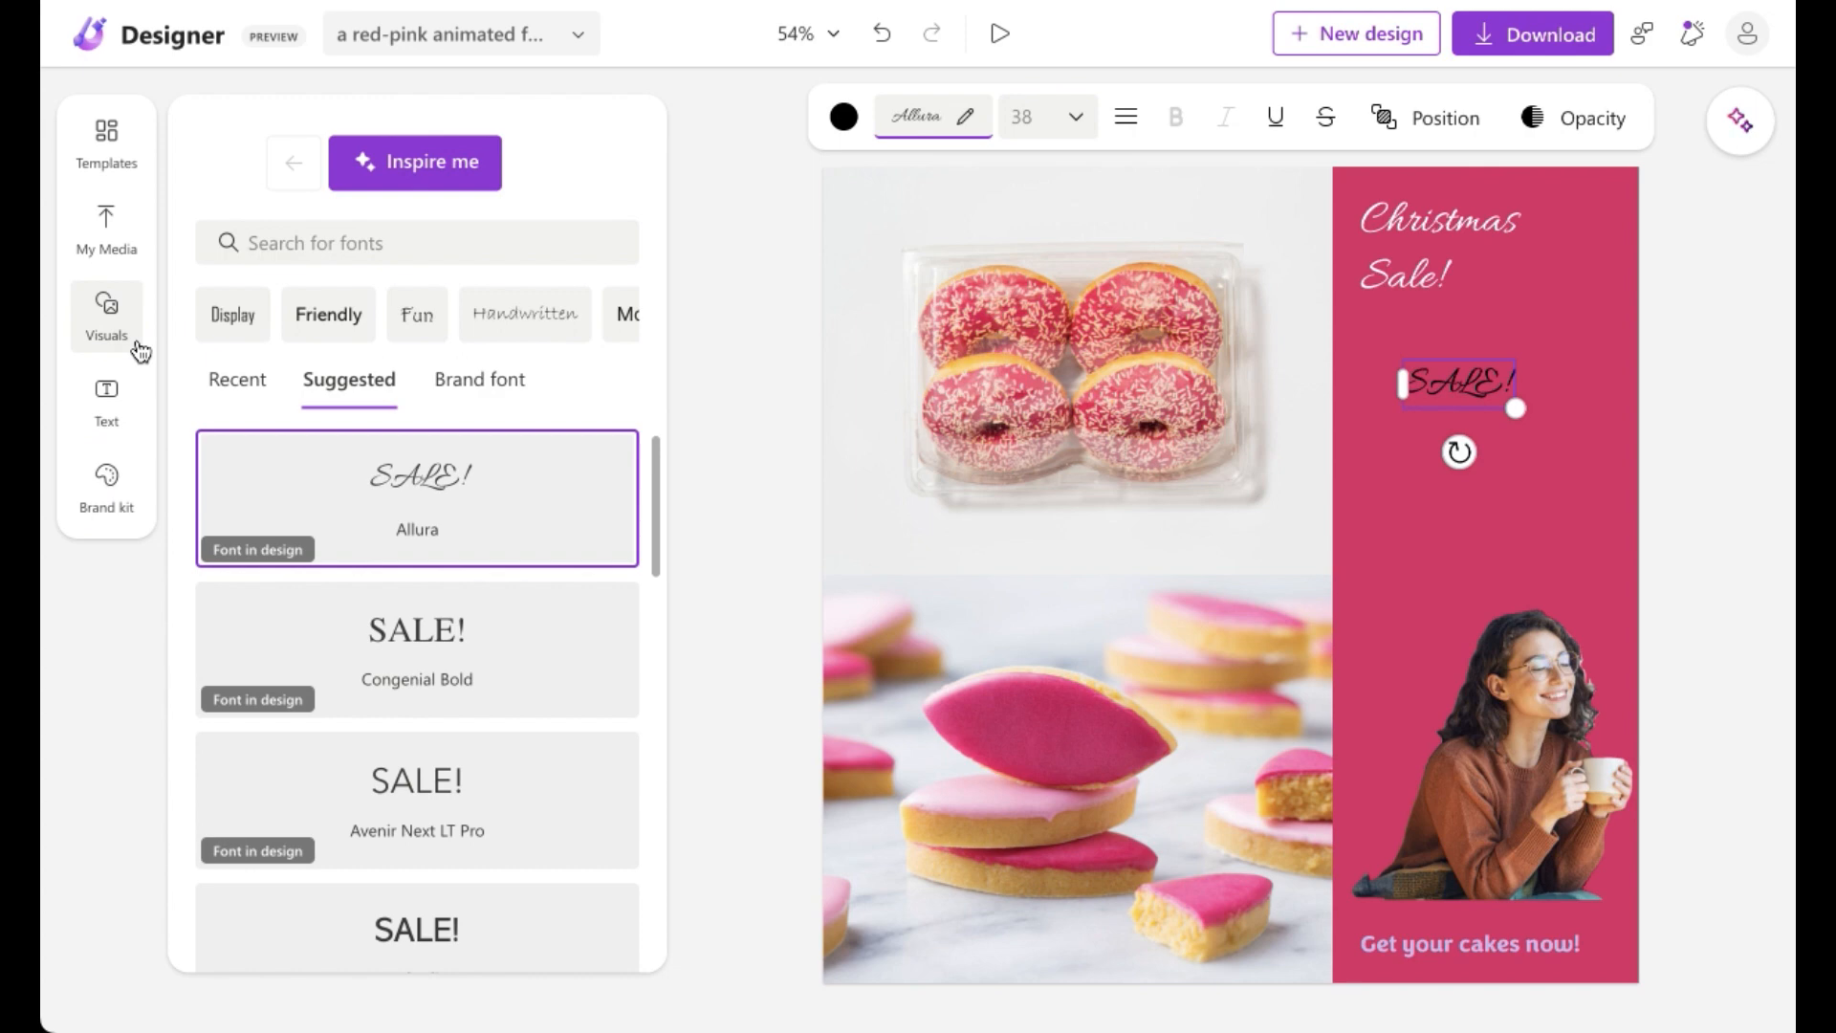
# Step: Apply the Freestyle Script / Gill Sans brand kit to the whole design
pyautogui.click(108, 483)
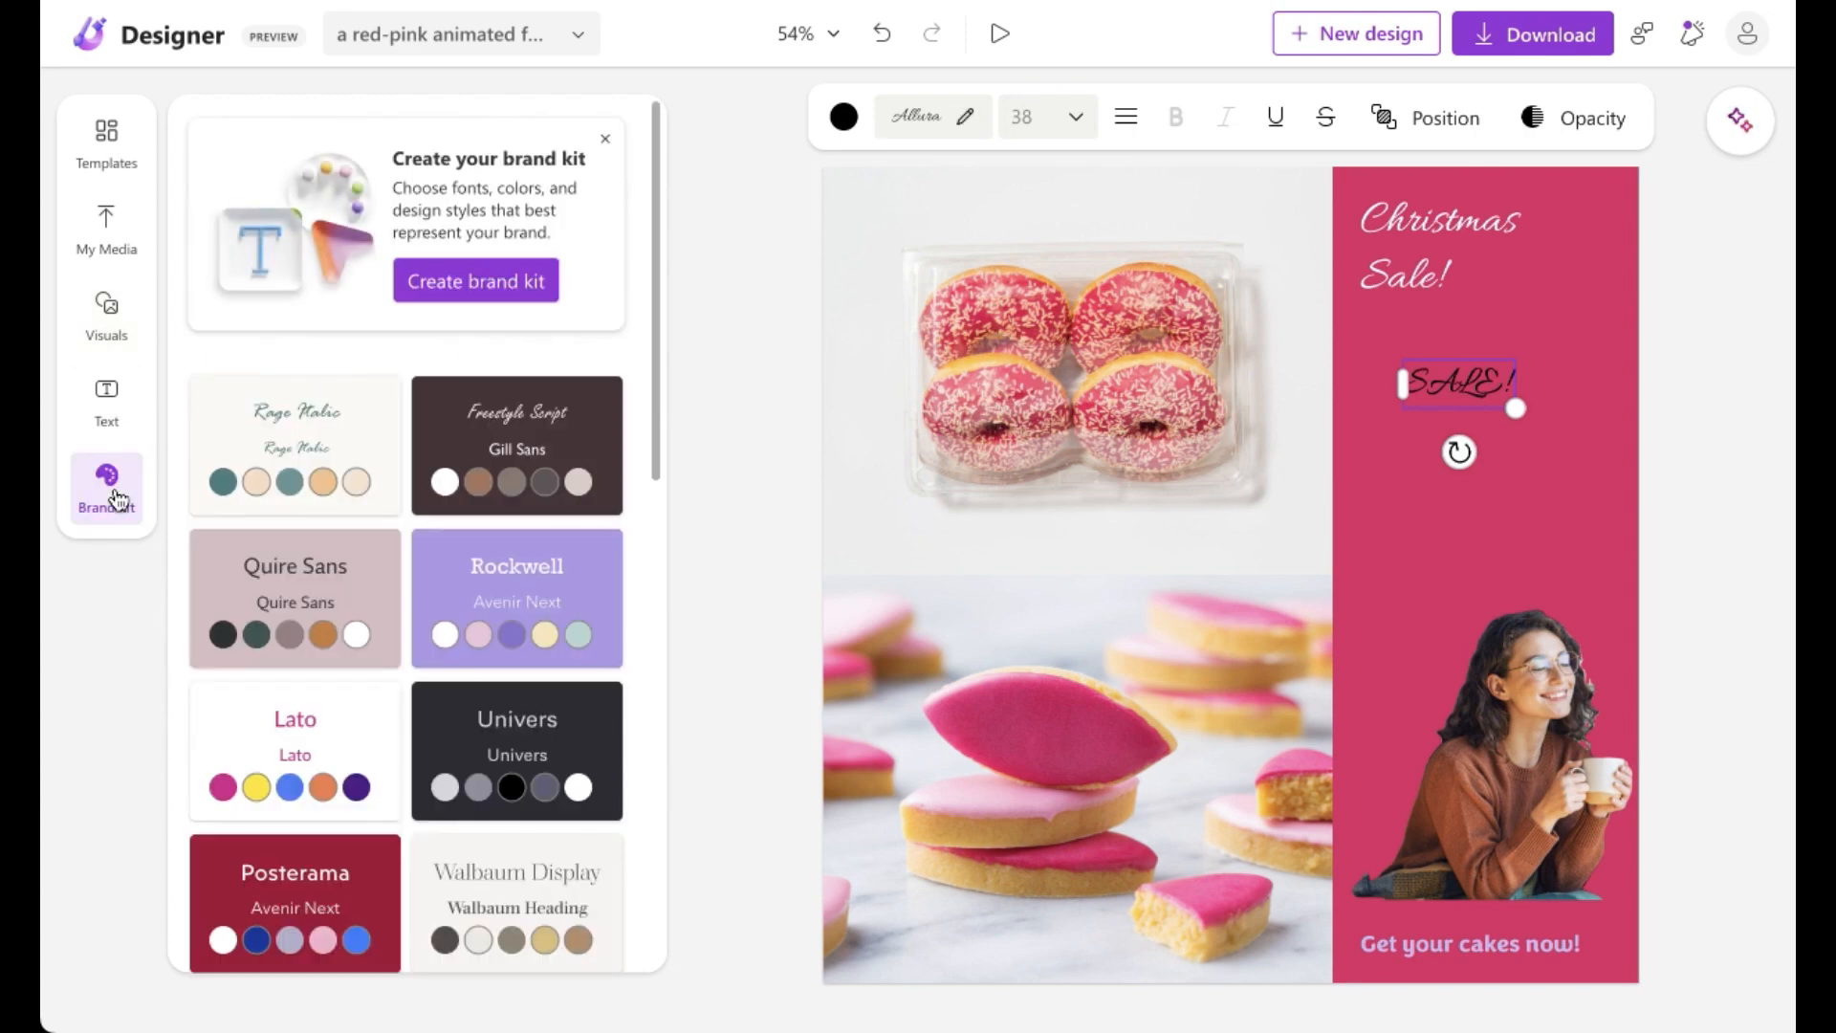
pyautogui.moveTo(652, 343); pyautogui.dragTo(660, 781)
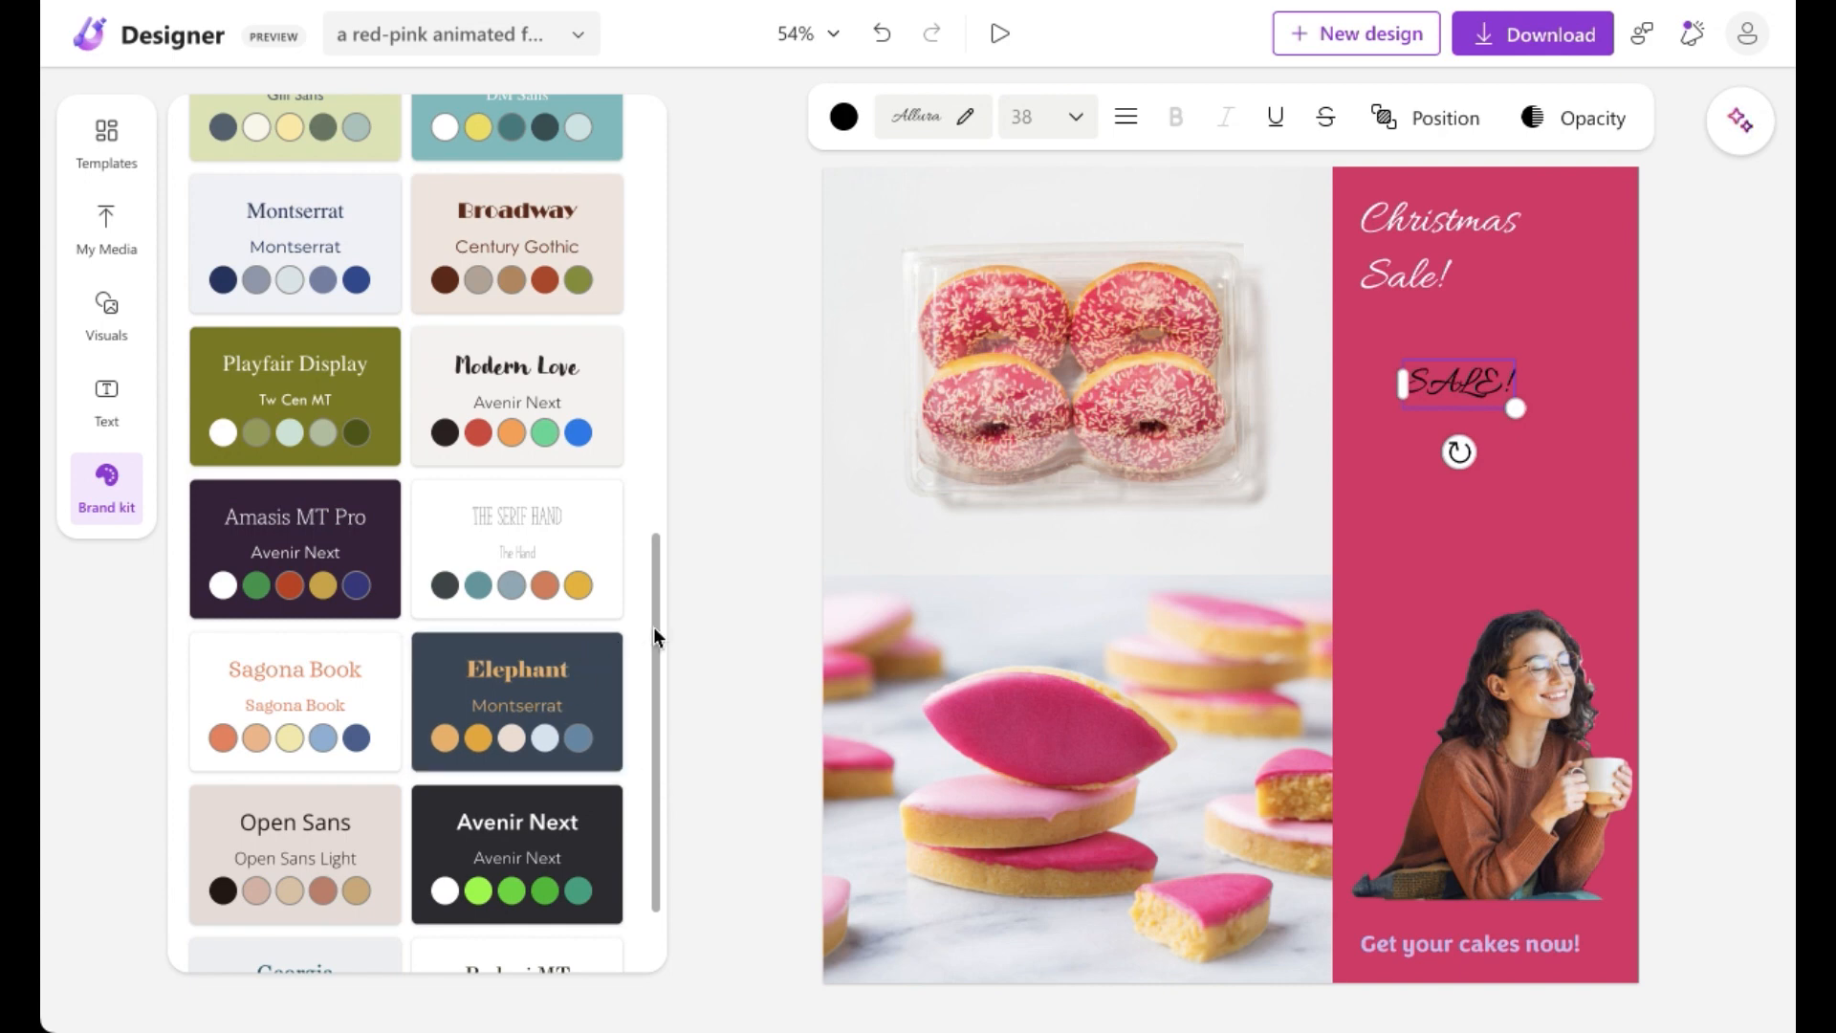
pyautogui.scroll(-2, 656, 660)
pyautogui.moveTo(656, 673); pyautogui.dragTo(671, 187)
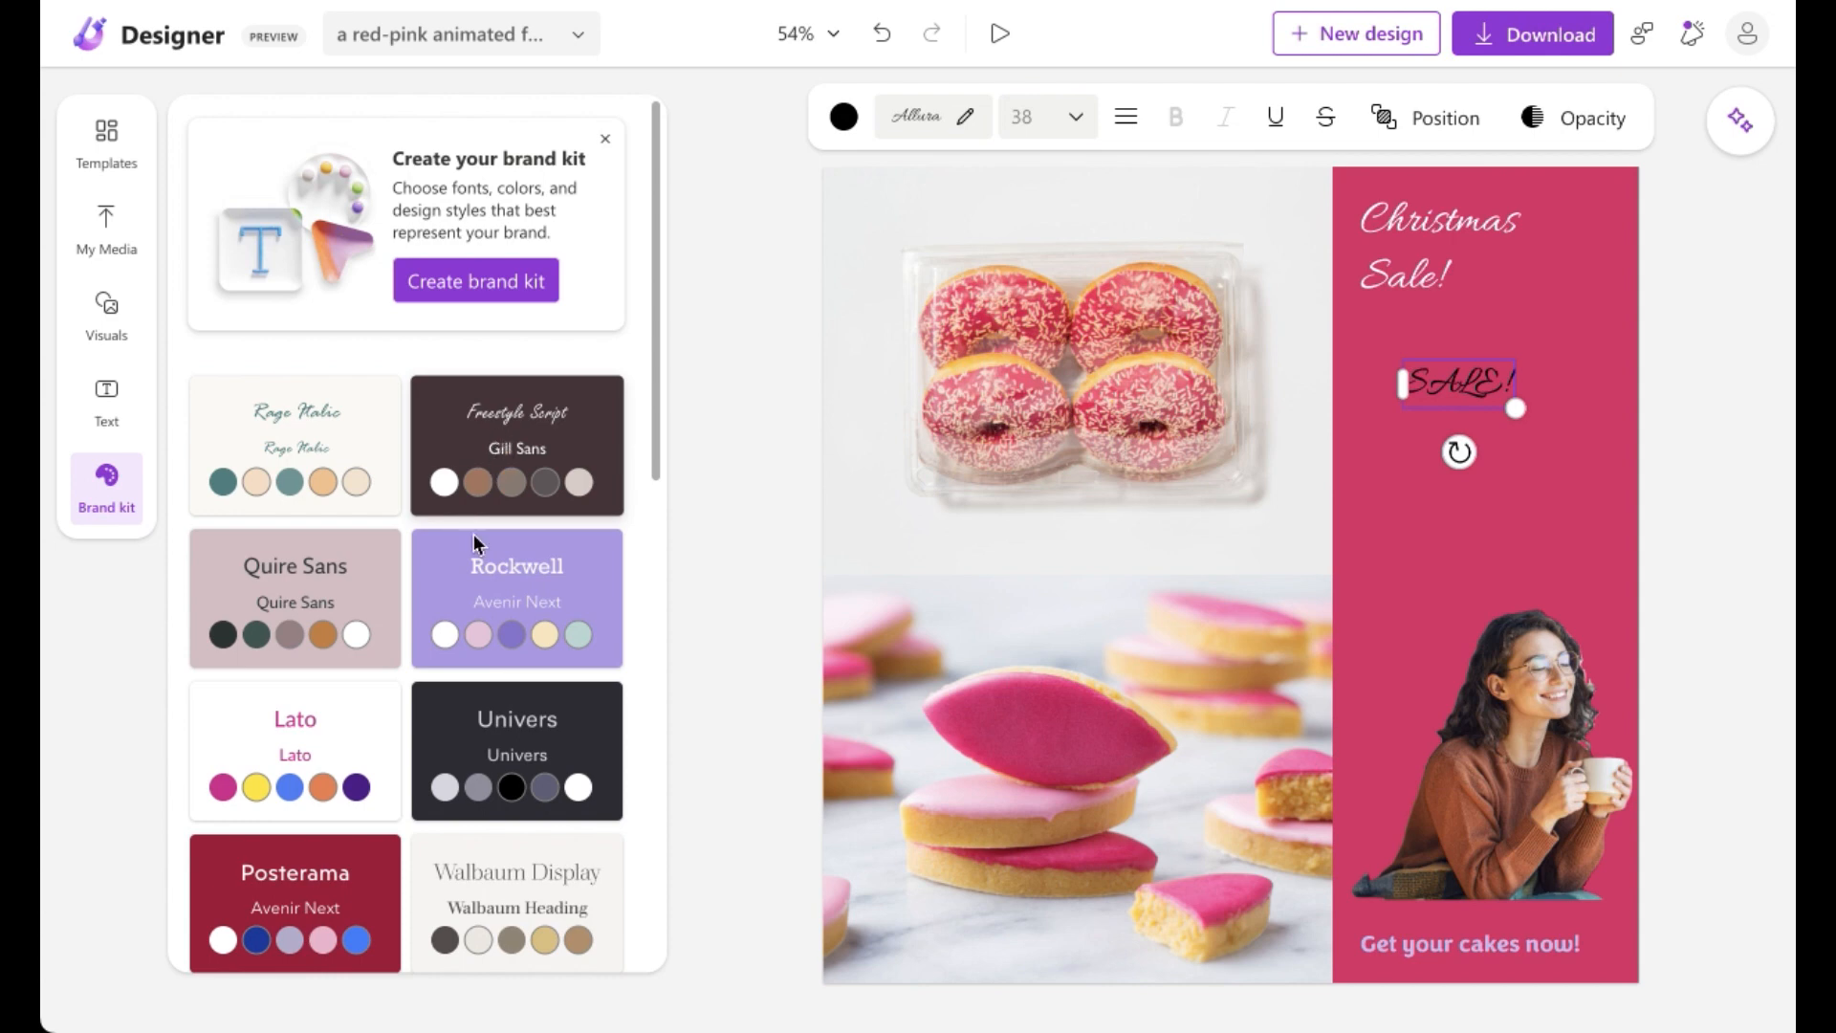
pyautogui.click(559, 444)
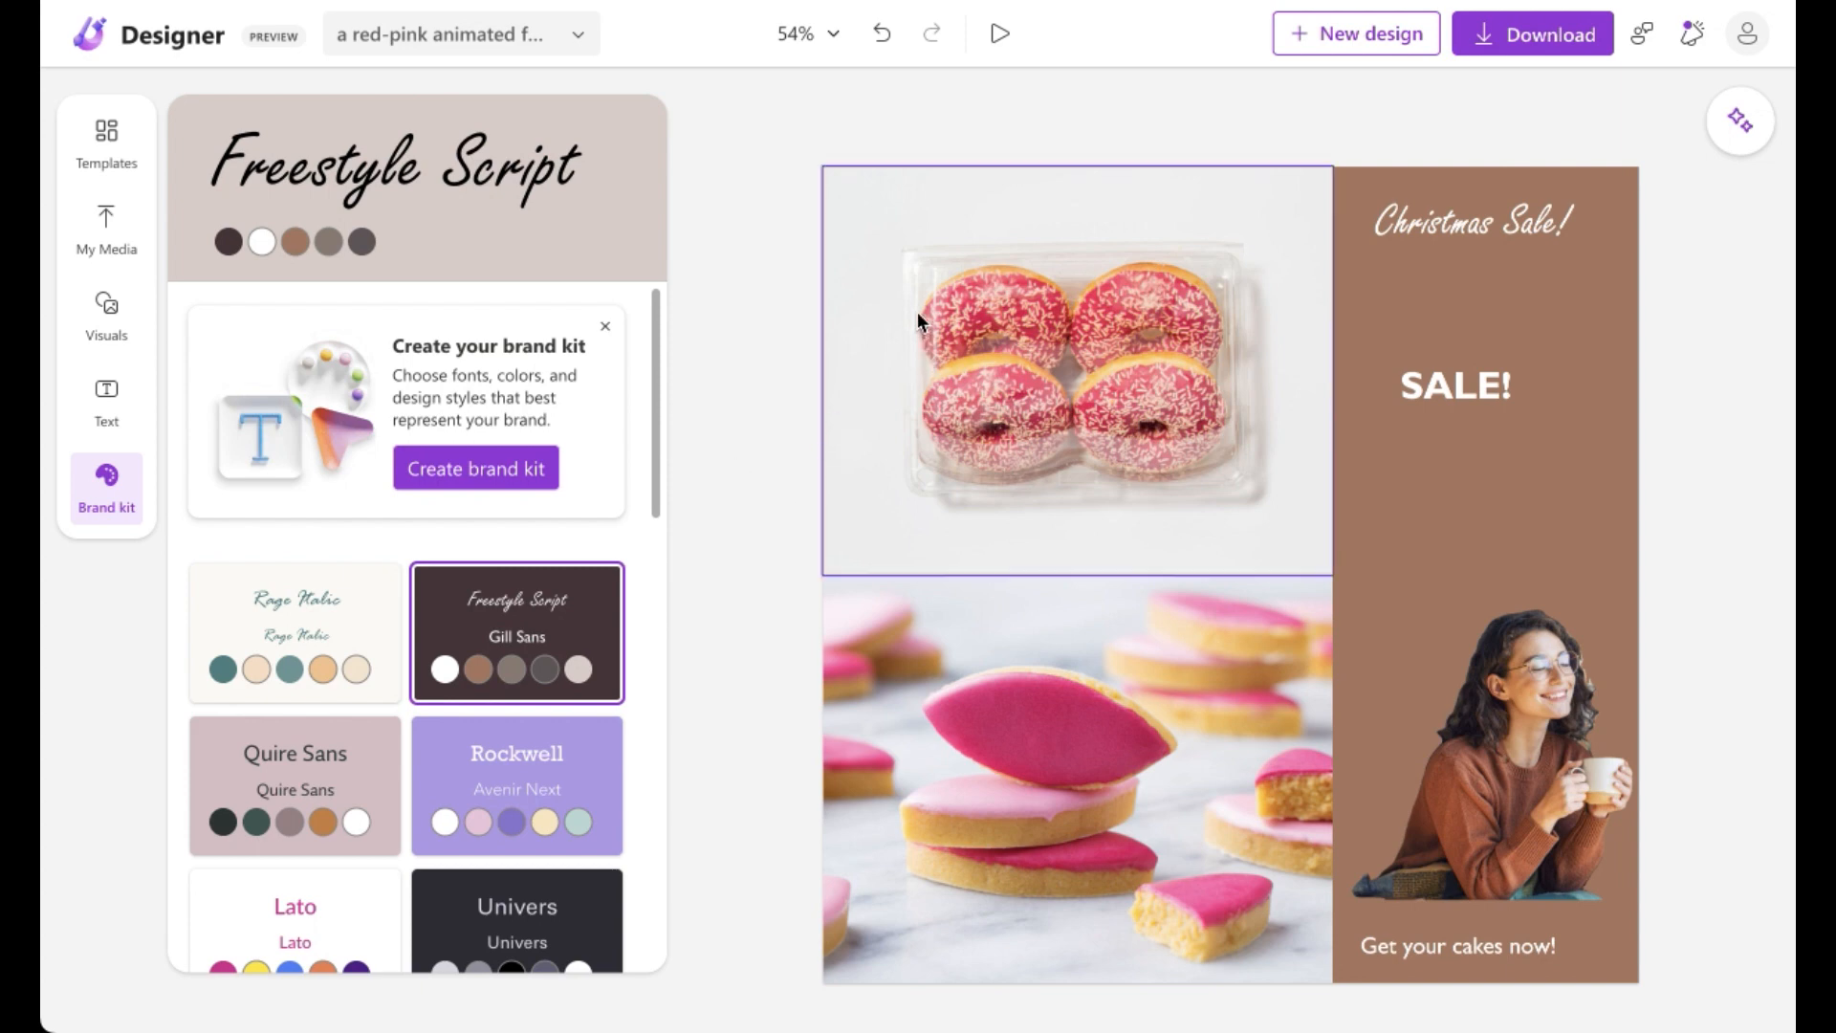
# Step: Open the download options and browse the available file types, keeping MP4
pyautogui.click(1527, 48)
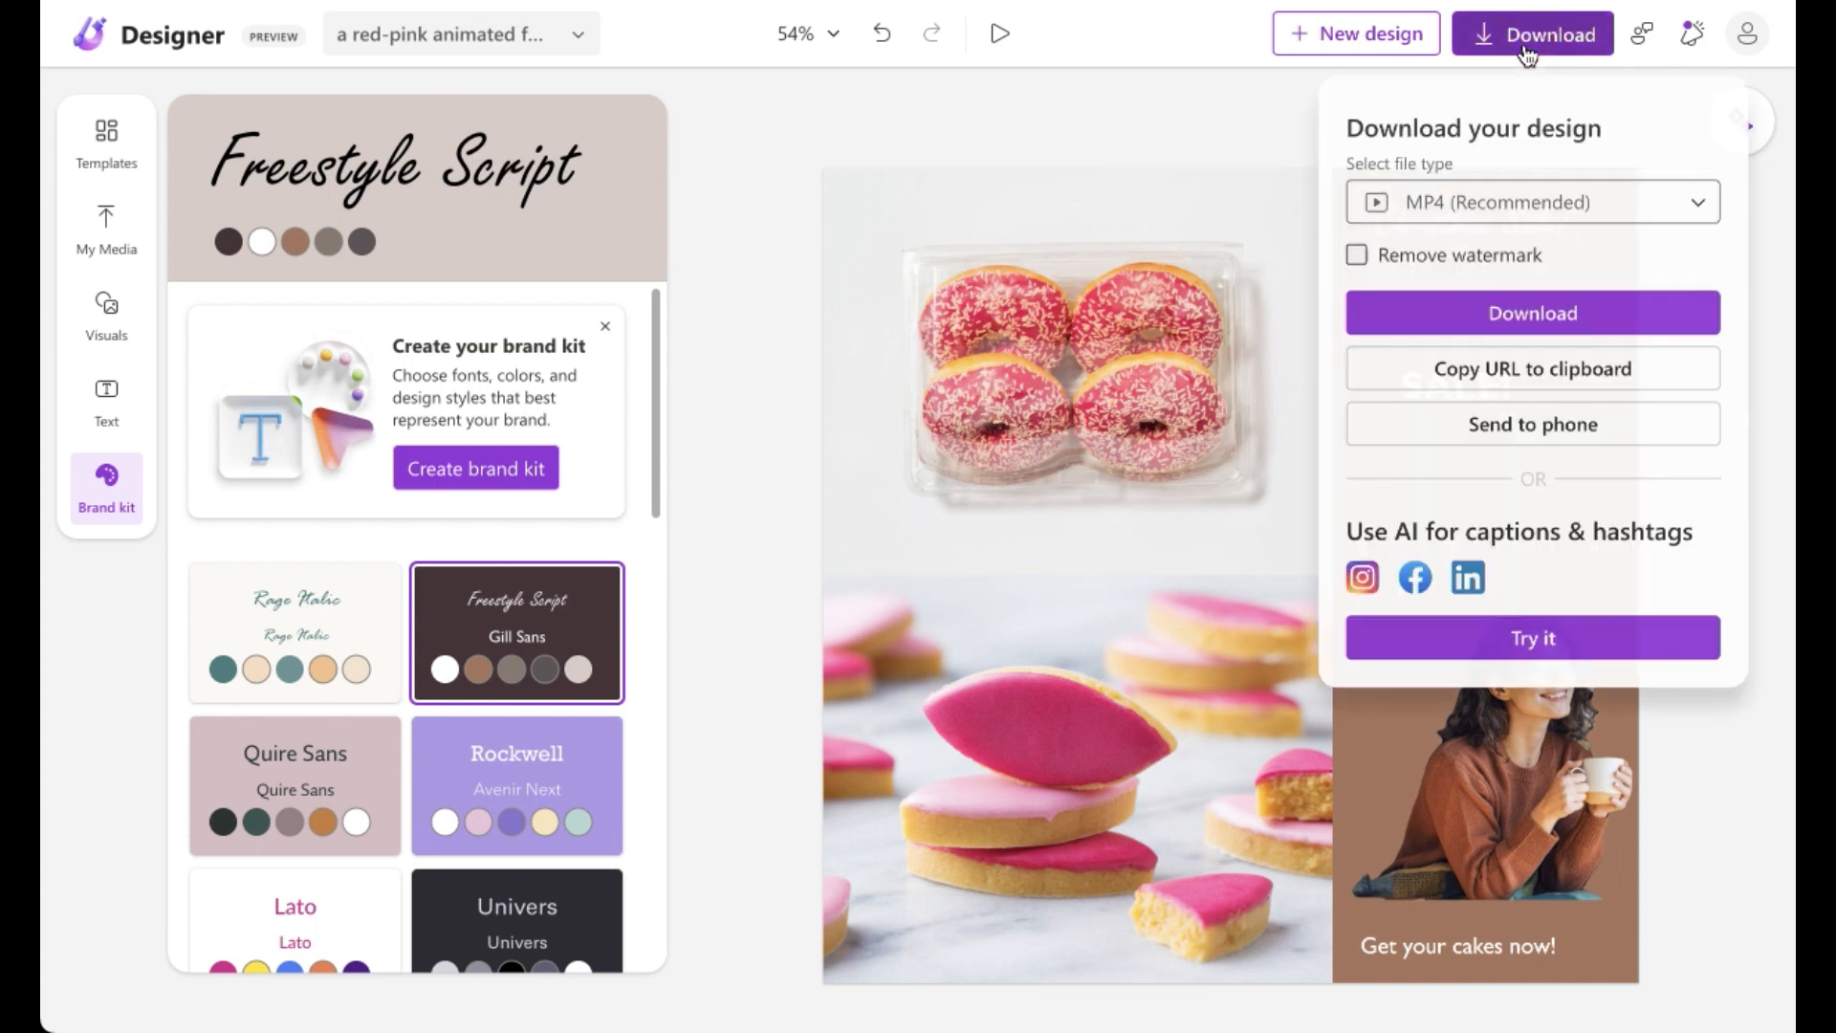
pyautogui.click(1664, 214)
pyautogui.click(1663, 215)
pyautogui.click(1664, 213)
pyautogui.moveTo(1709, 272); pyautogui.dragTo(1715, 418)
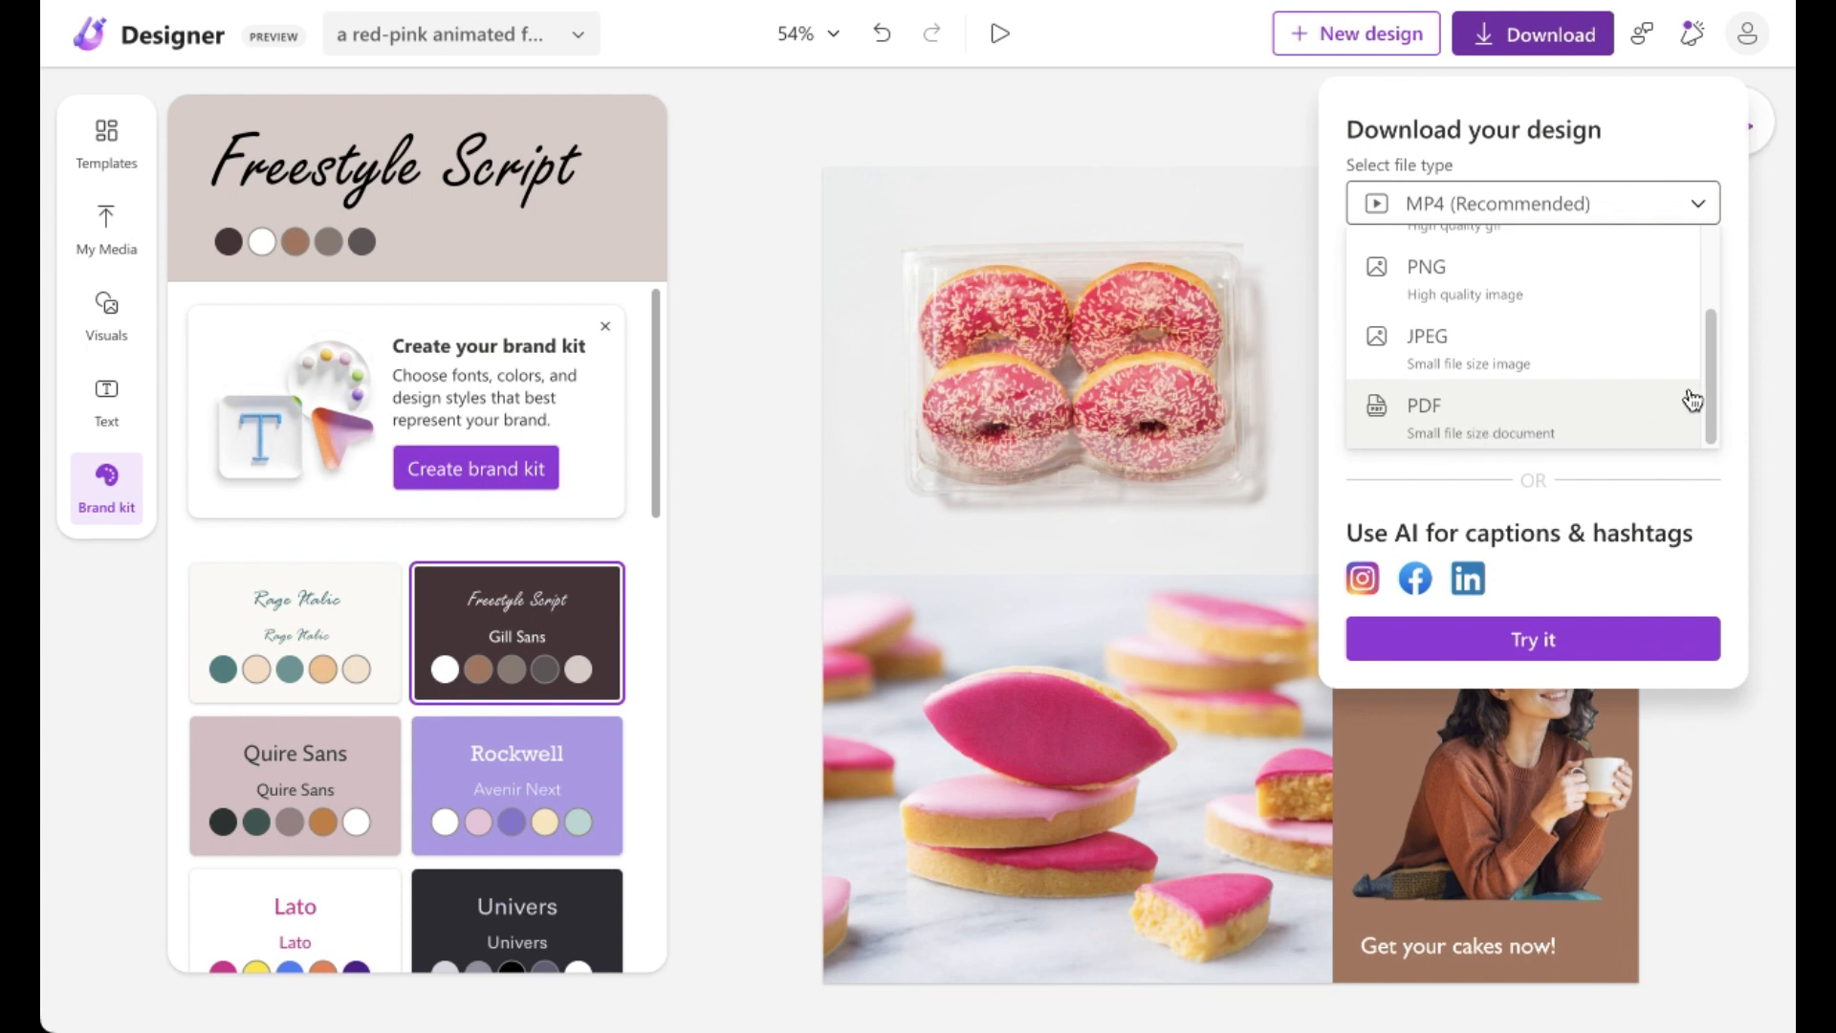
pyautogui.moveTo(1710, 373); pyautogui.dragTo(1712, 488)
pyautogui.click(1718, 491)
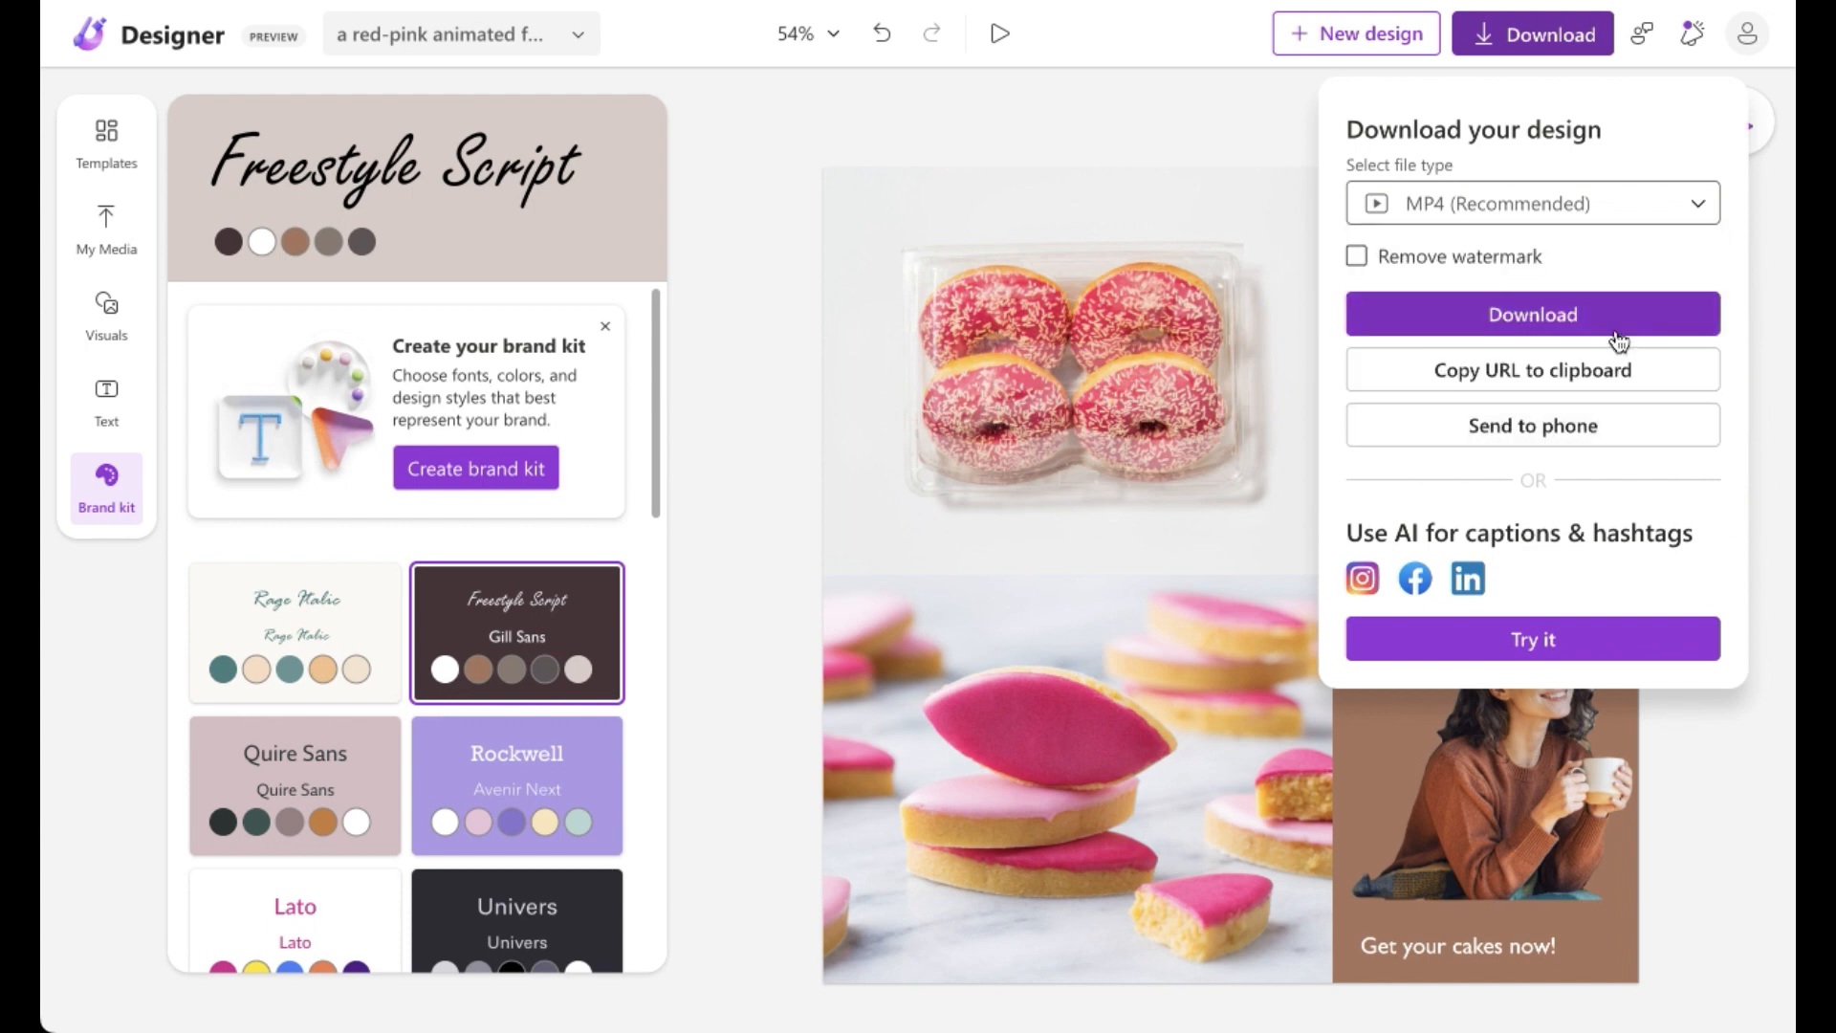
# Step: Enable Remove watermark, send the MP4 to a phone via QR code, and close the QR dialog
pyautogui.click(1495, 275)
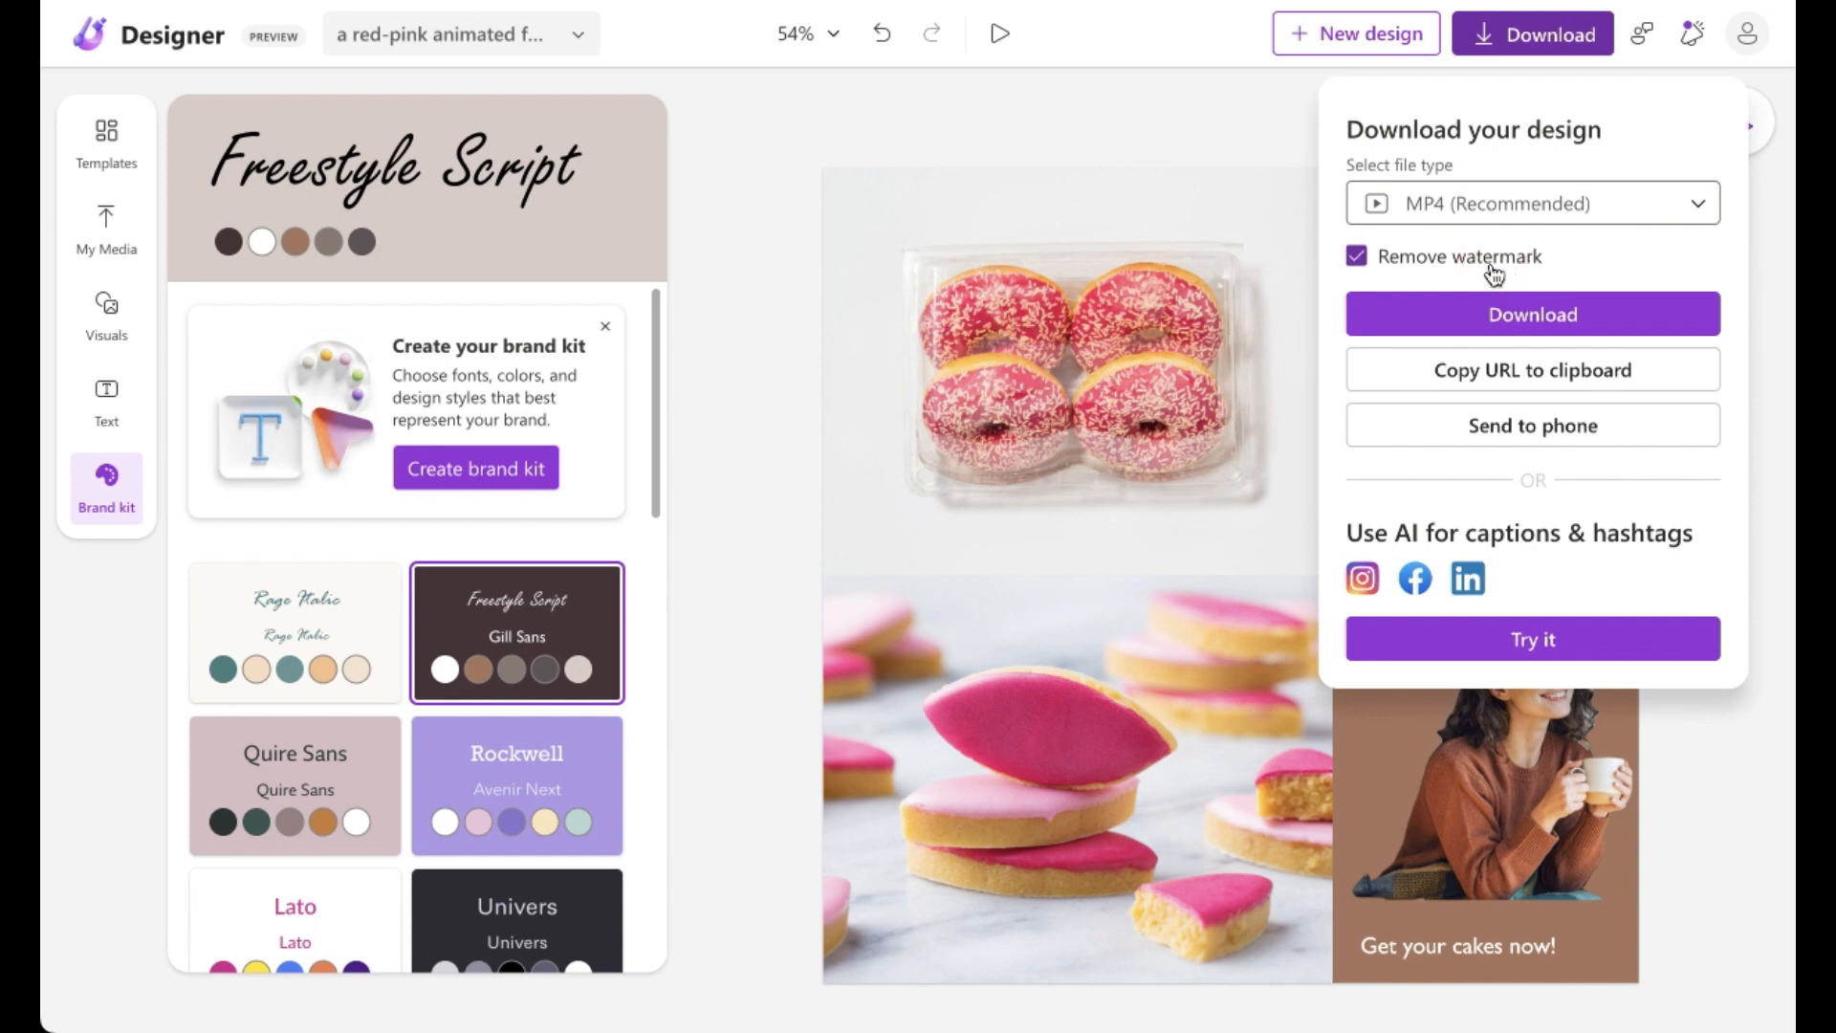
pyautogui.click(1495, 275)
pyautogui.click(1495, 275)
pyautogui.click(1495, 276)
pyautogui.click(1493, 273)
pyautogui.click(1599, 439)
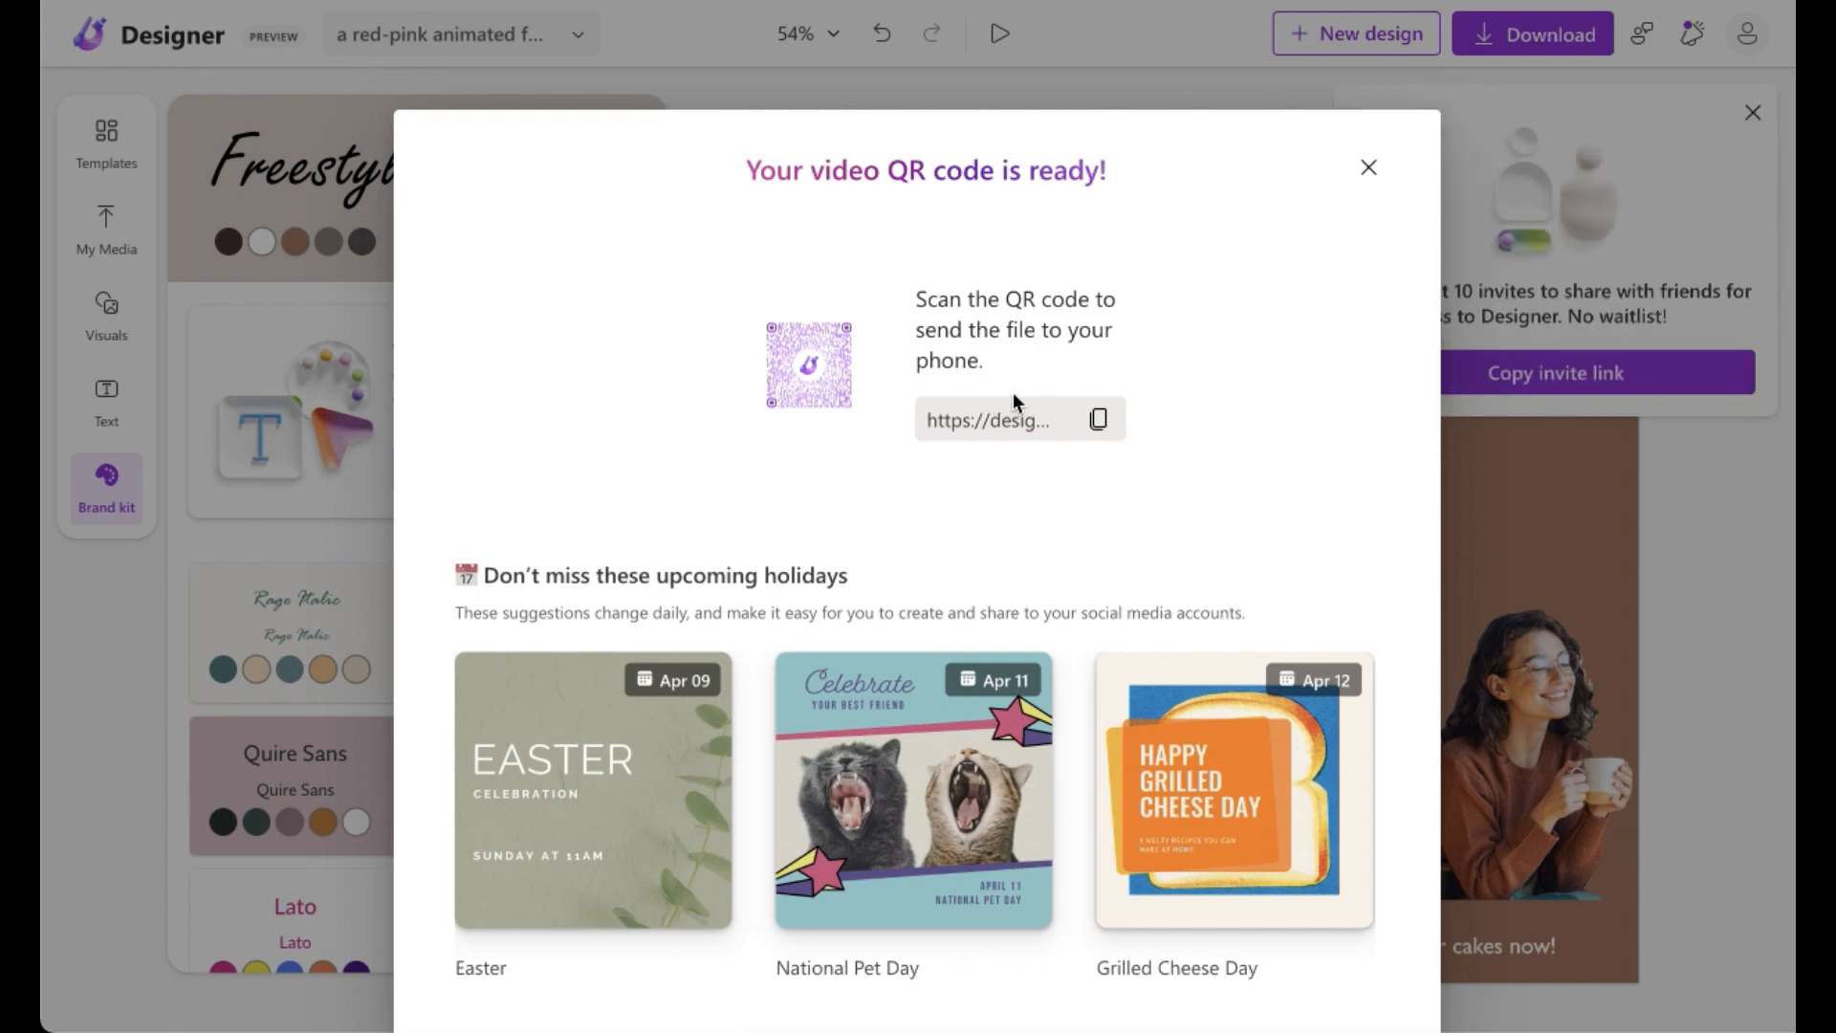
pyautogui.click(1369, 170)
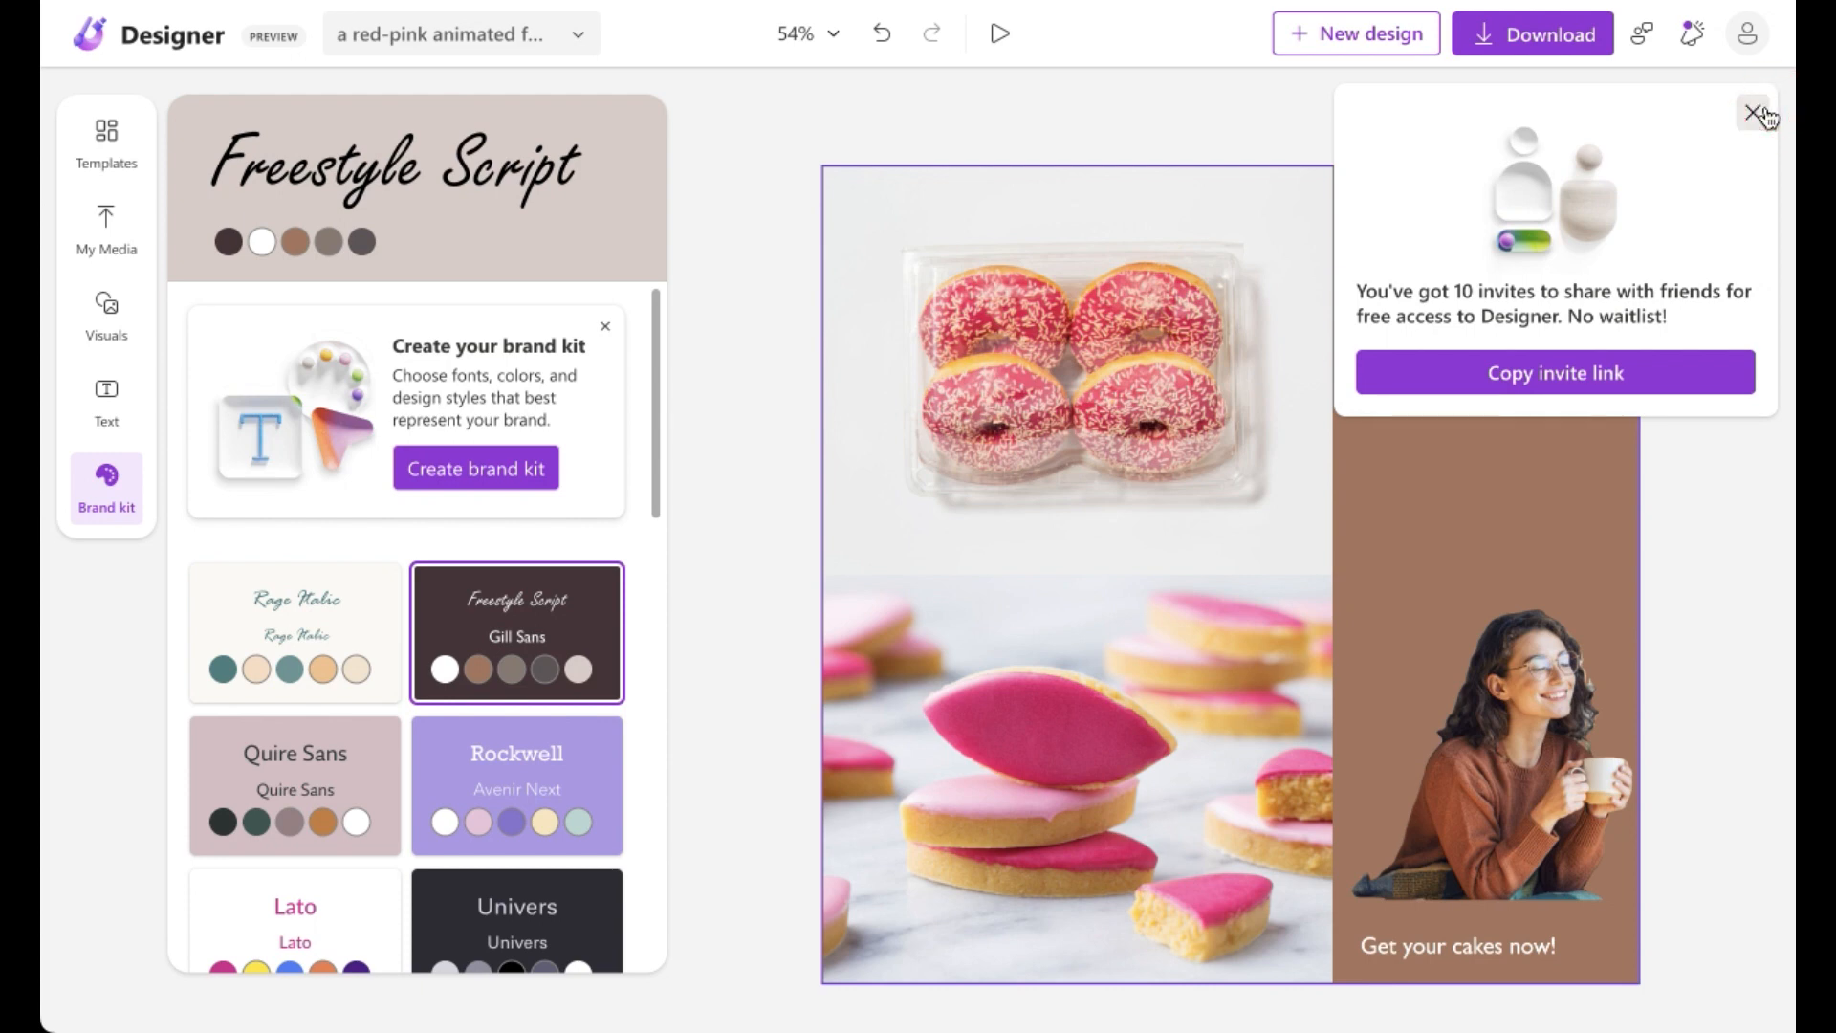
# Step: Copy the Designer invite link, close the invite popup and deselect the canvas
pyautogui.click(1674, 384)
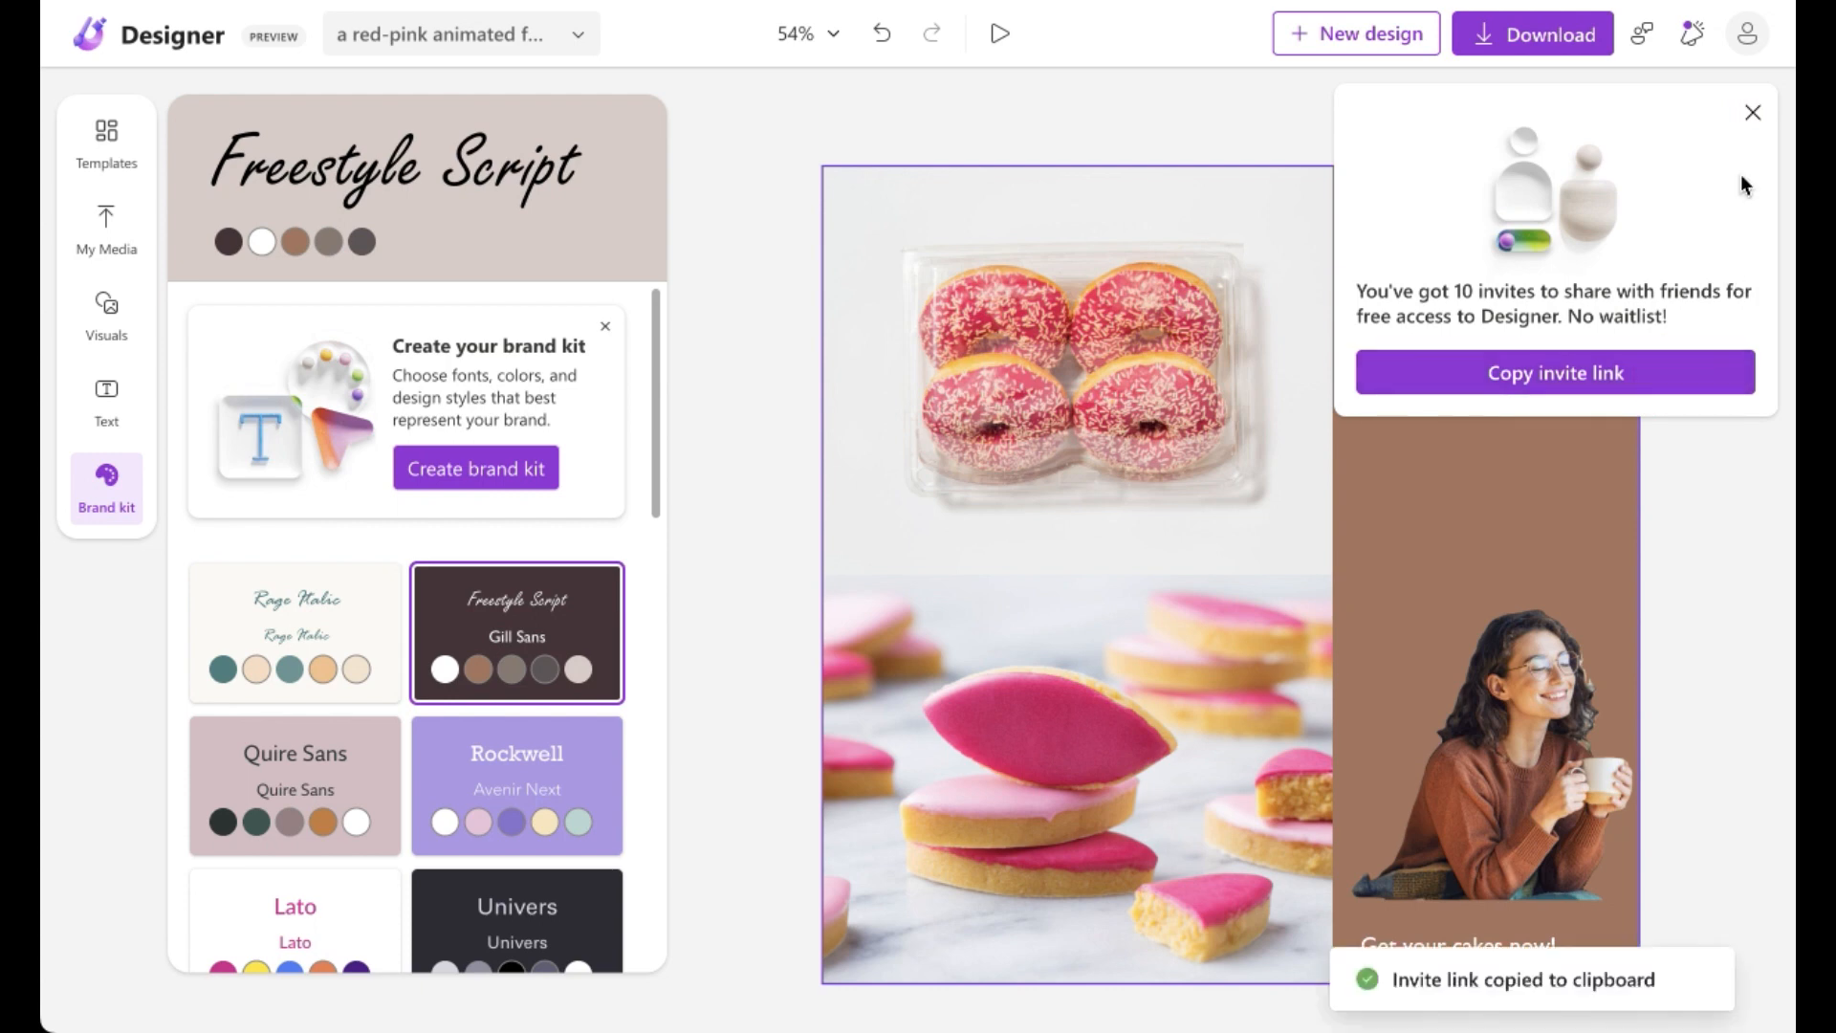
pyautogui.click(1768, 117)
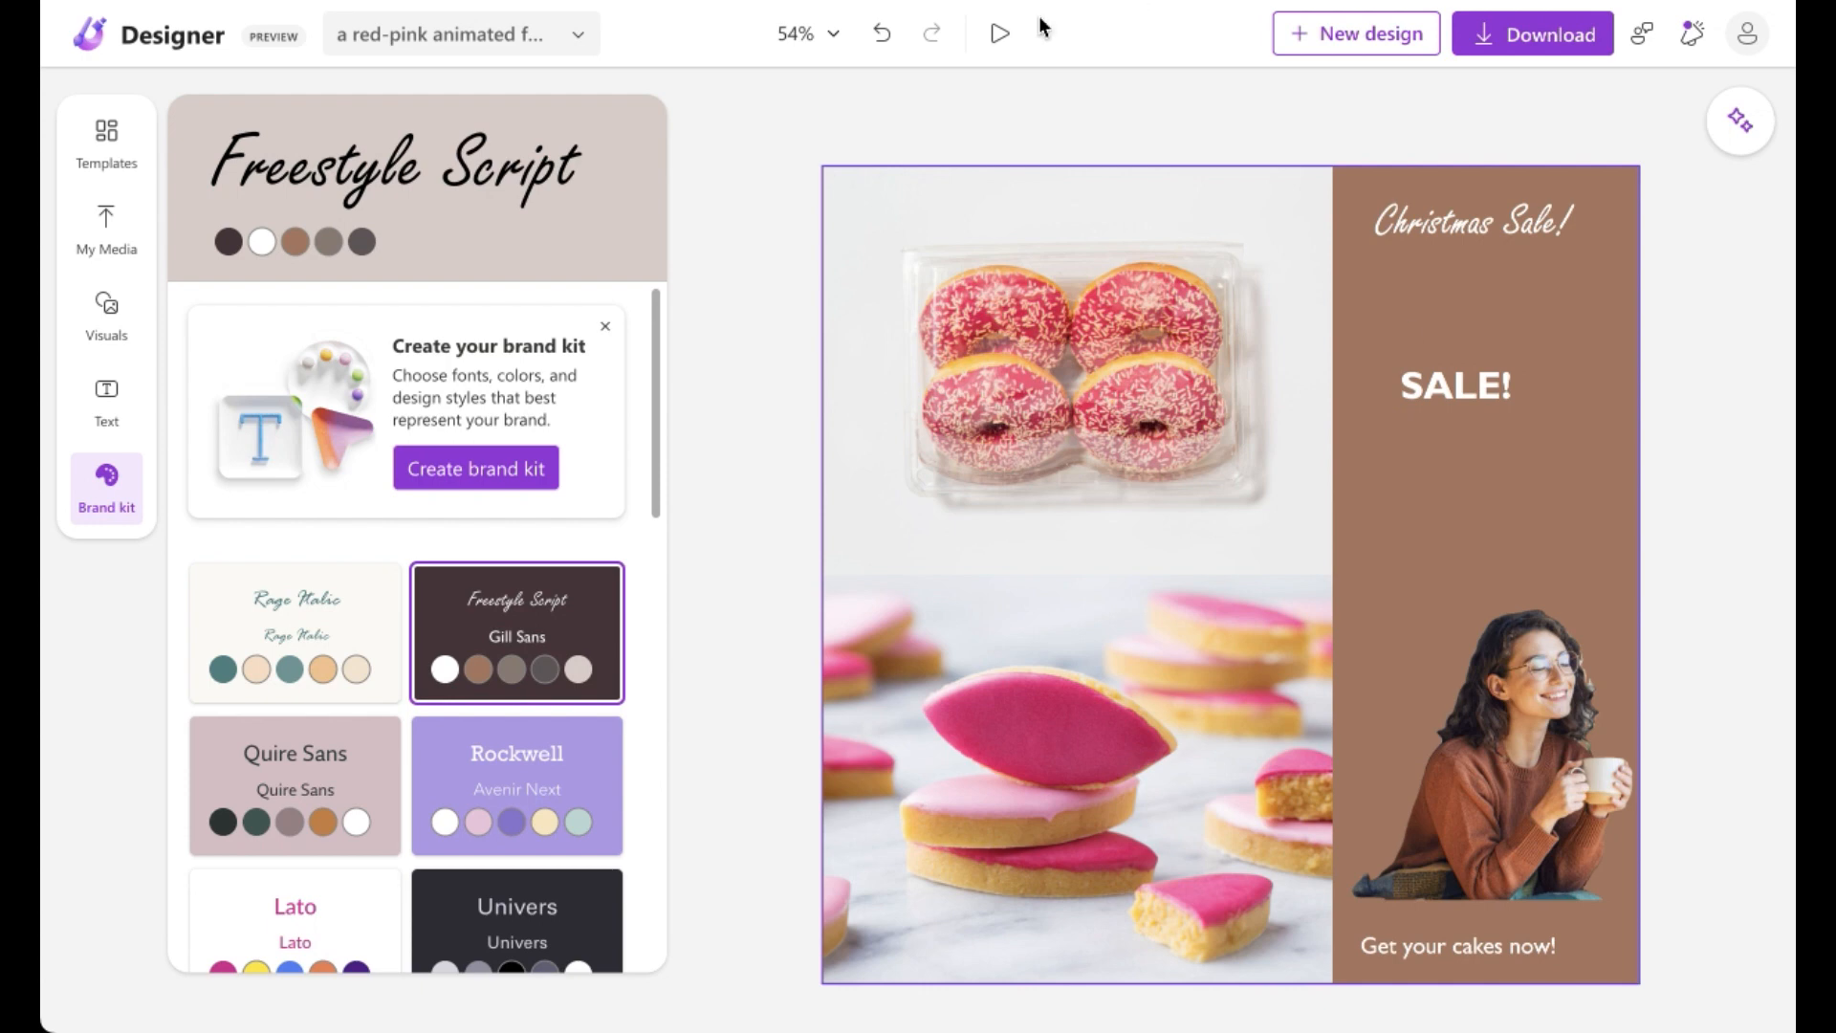
pyautogui.click(1047, 109)
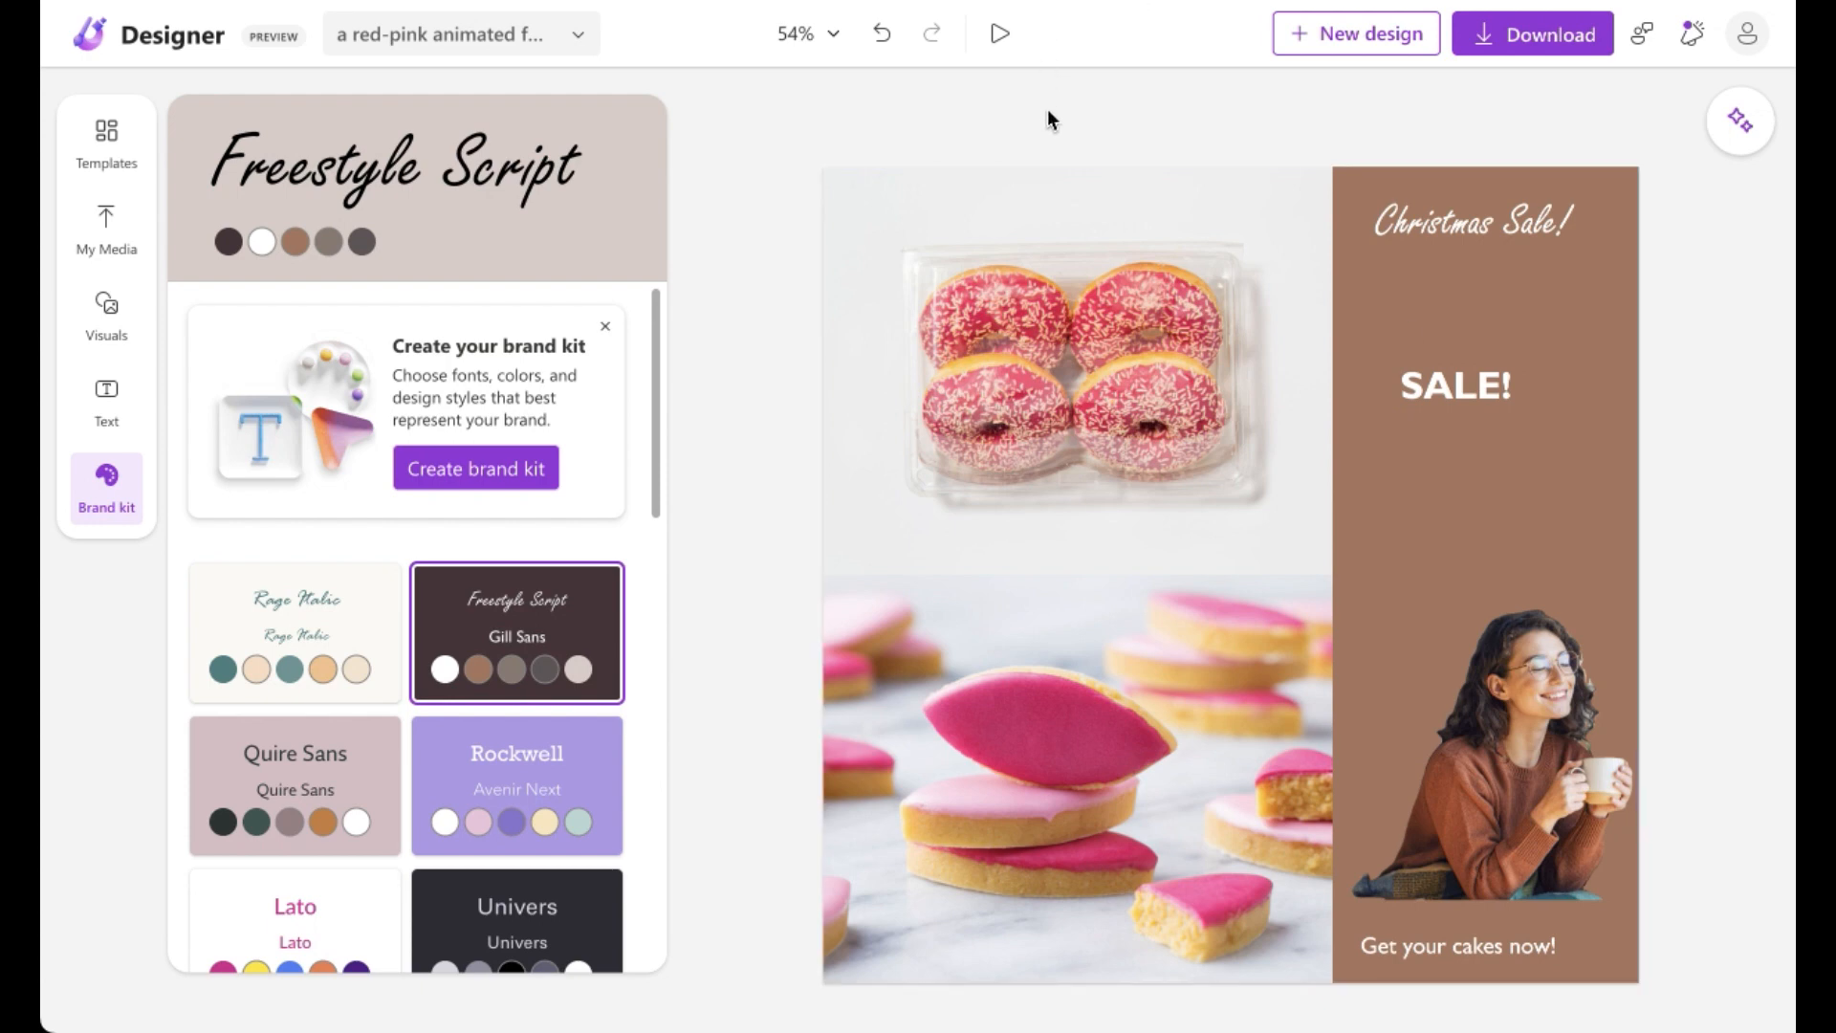